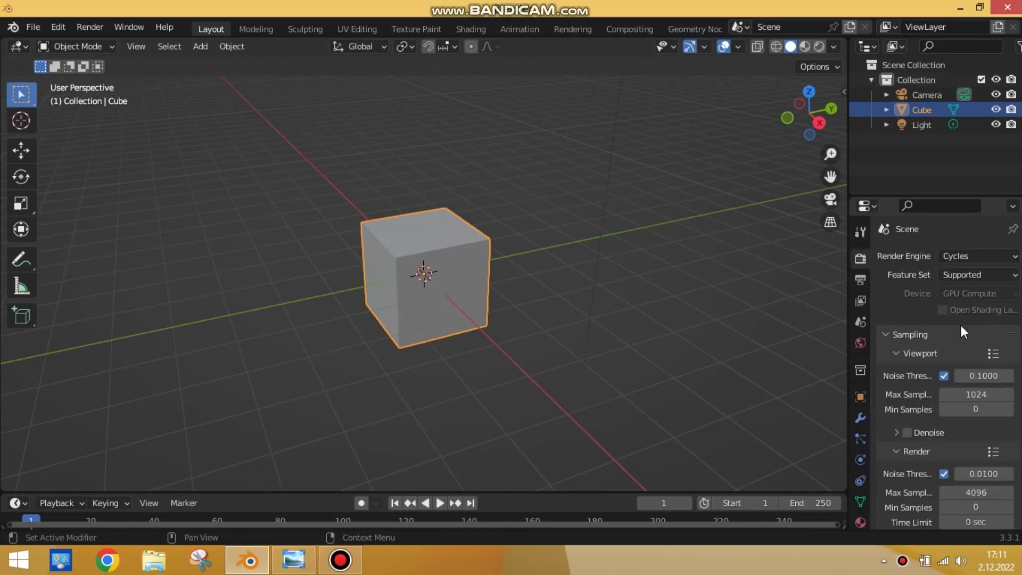
- Review the render colour management, output and active tool settings
scroll(937, 400, "down", 10)
left_click(886, 519)
left_click(971, 443)
left_click(860, 281)
scroll(948, 346, "up", 8)
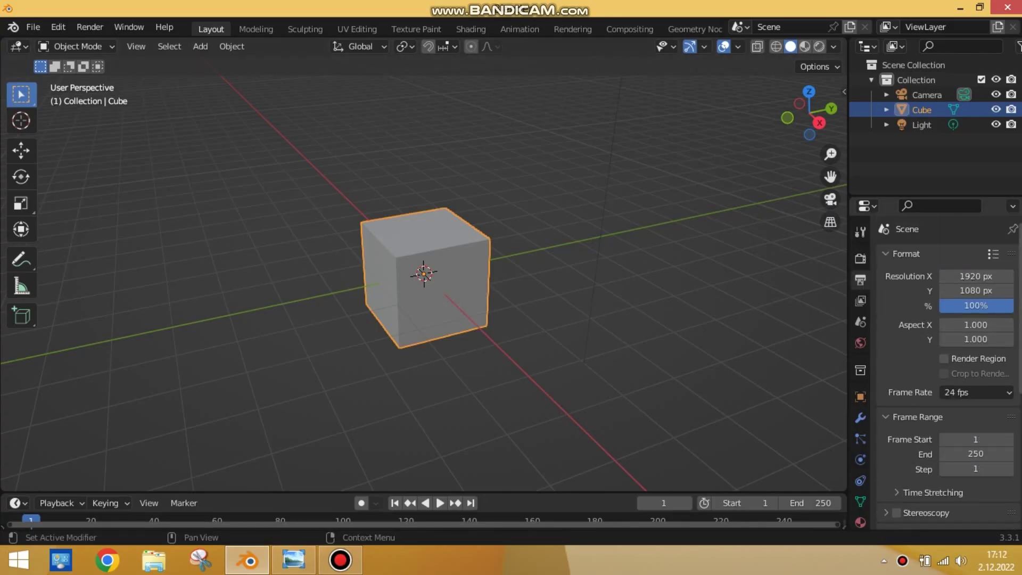
left_click(860, 232)
- Scale the default cube up and reposition the camera
left_click(663, 254)
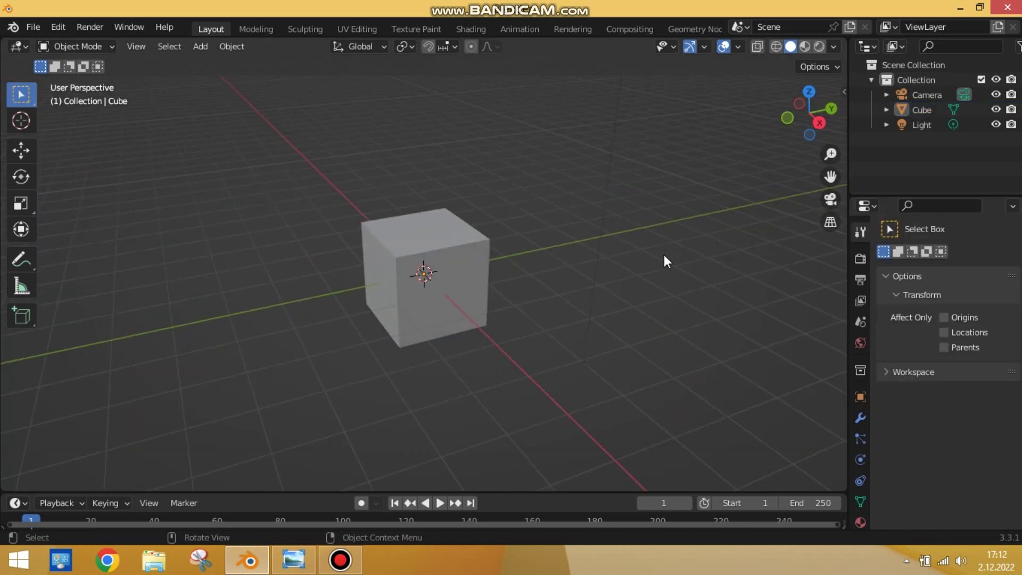
key("KP_0")
left_click(437, 264)
key("s")
left_click(445, 267)
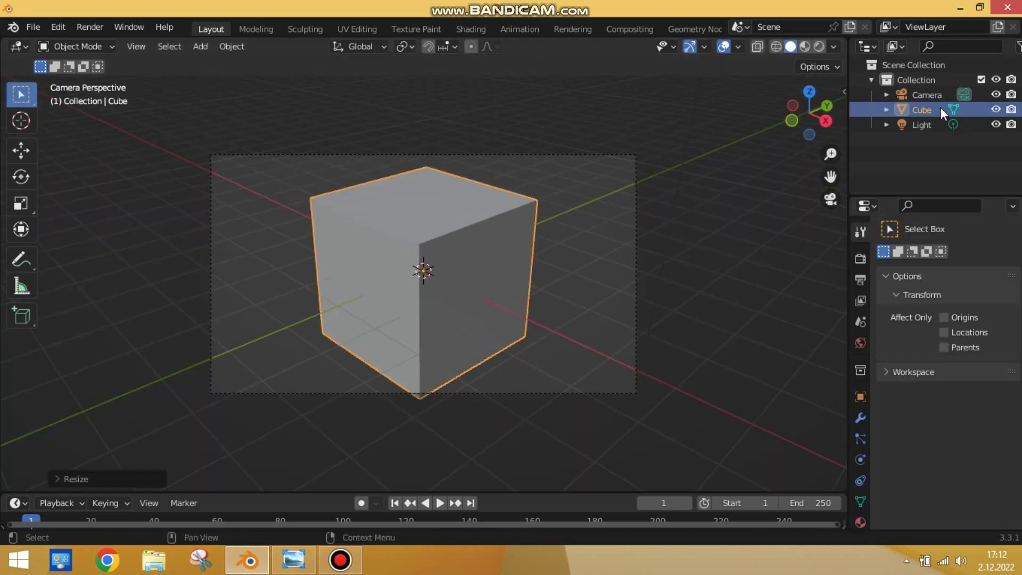
left_click(926, 95)
key("g")
left_click(774, 206)
- Delete every cube face except the bottom one, leaving a flat square face
left_click(445, 246)
key("Tab")
key("3")
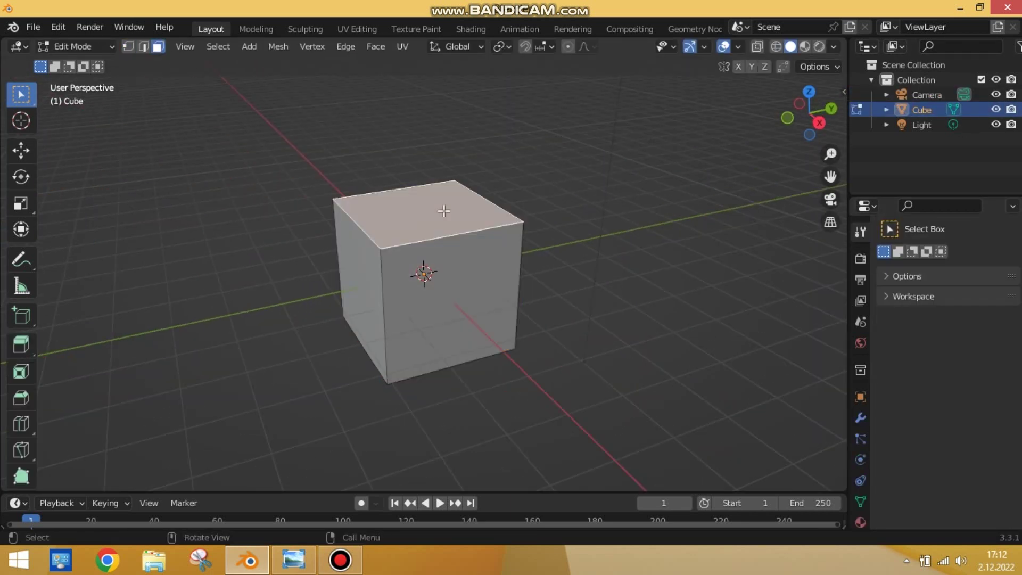
mouse_move(444, 211)
middle_mouse_down()
mouse_move(422, 269)
mouse_move(538, 285)
middle_mouse_up()
key("x")
left_click(370, 308)
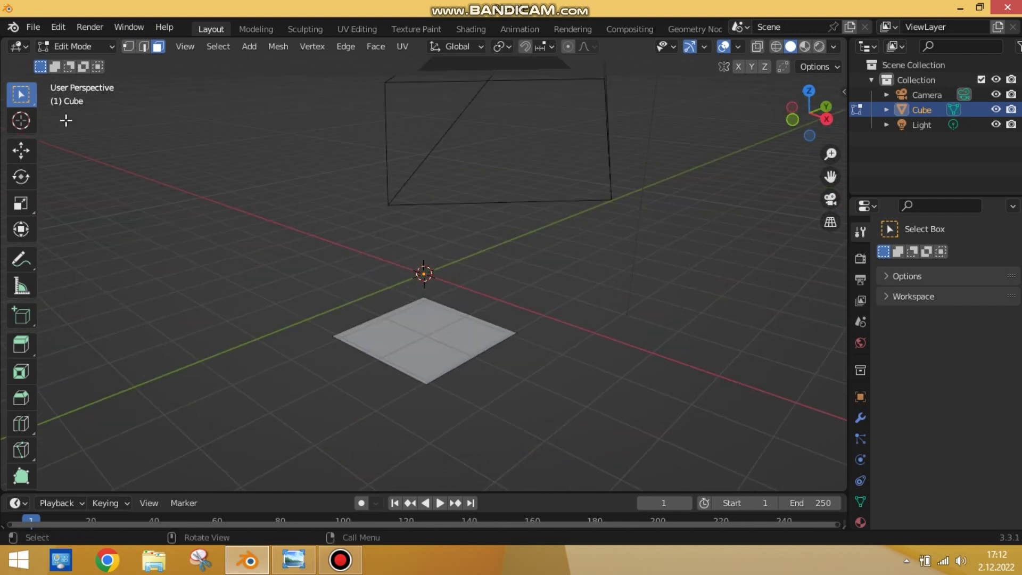
key("Tab")
key("KP_1")
middle_click_drag(432, 333, 378, 348)
key("Tab")
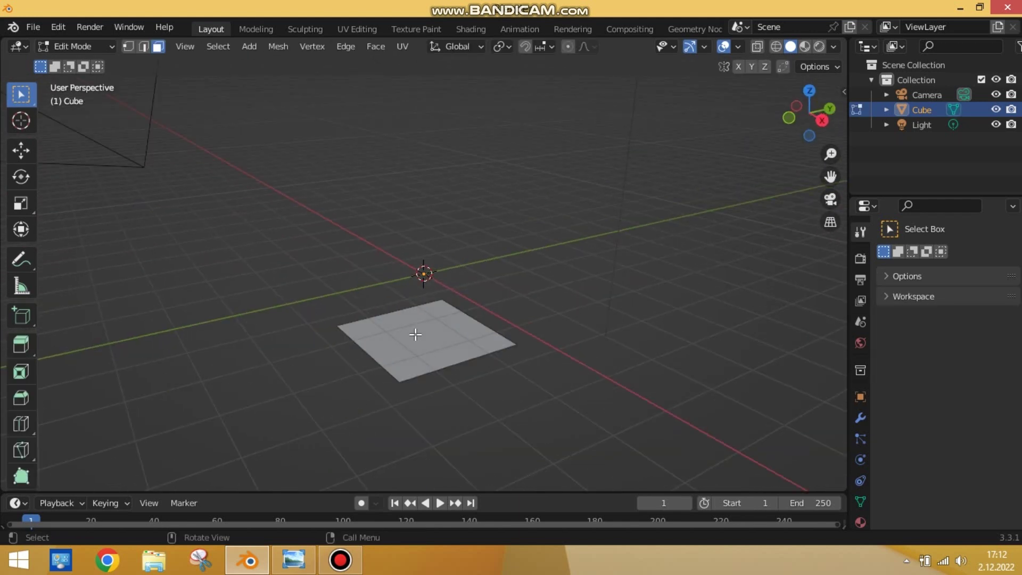
key("Tab")
- Add a Bevel modifier with 2 segments and tune its Amount on the slab
left_click(860, 418)
left_click(947, 256)
left_click(747, 319)
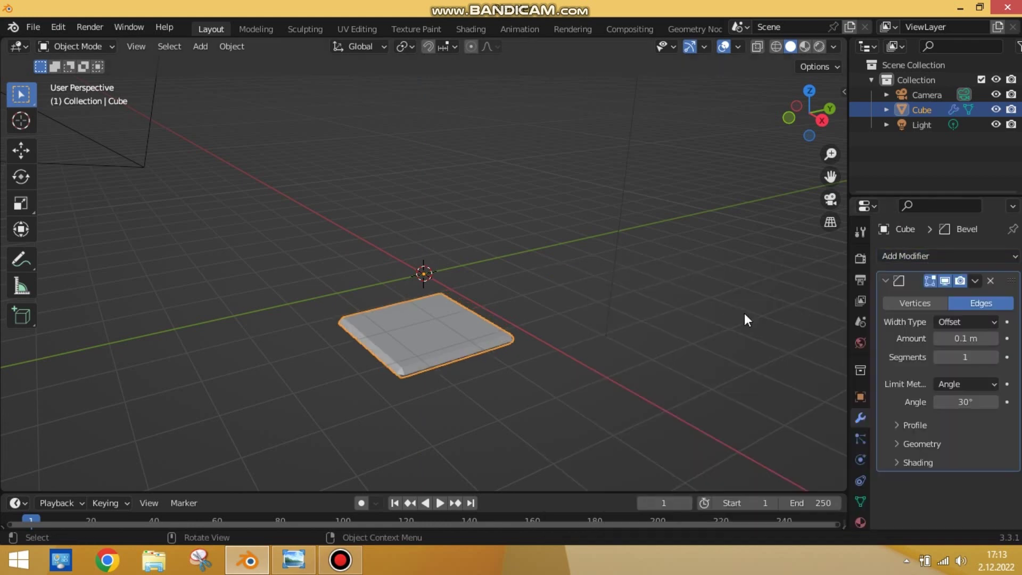
left_click(937, 337)
left_click(995, 357)
scroll(592, 437, "up", 3)
middle_click_drag(592, 437, 571, 314, "shift")
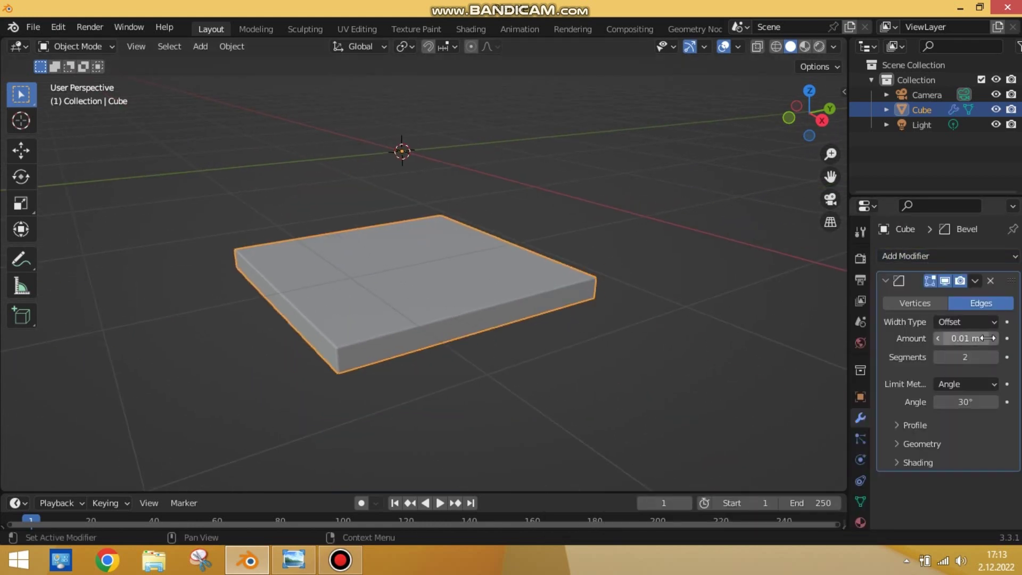
middle_click_drag(463, 280, 414, 319)
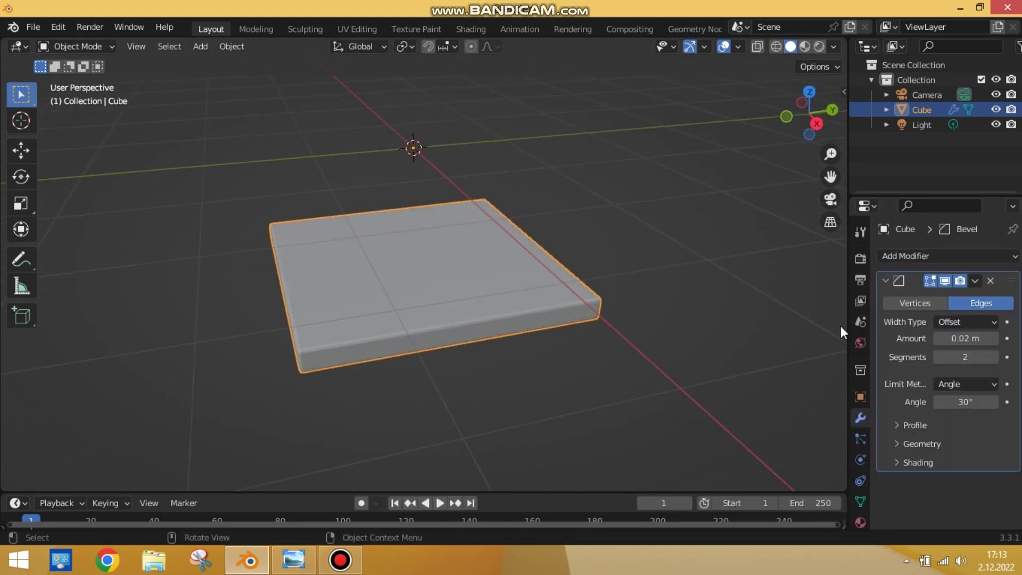
left_click(994, 339)
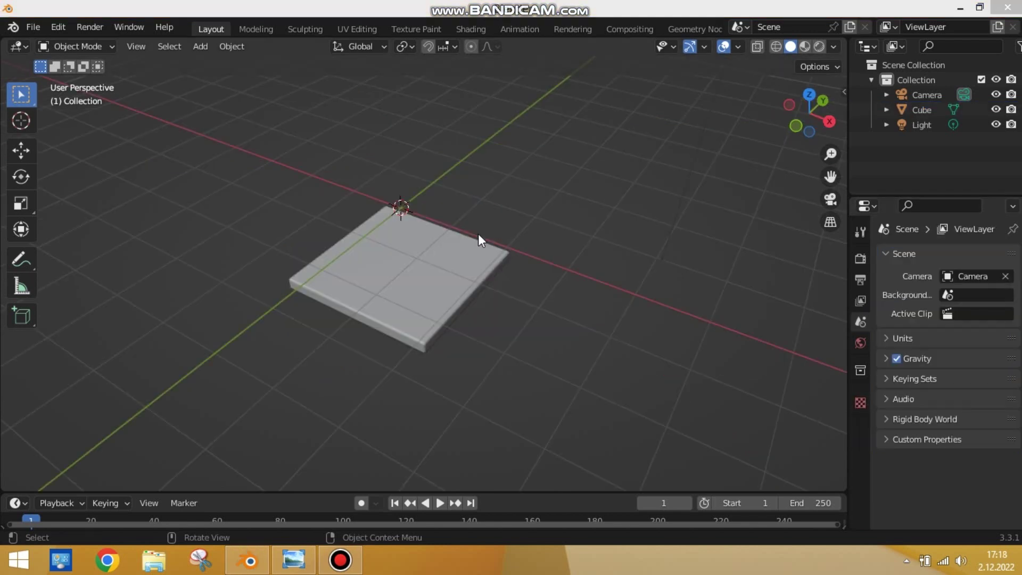
- Add a plane, stand it upright at 90° and move it to the floor's edge
key("r")
type("9")
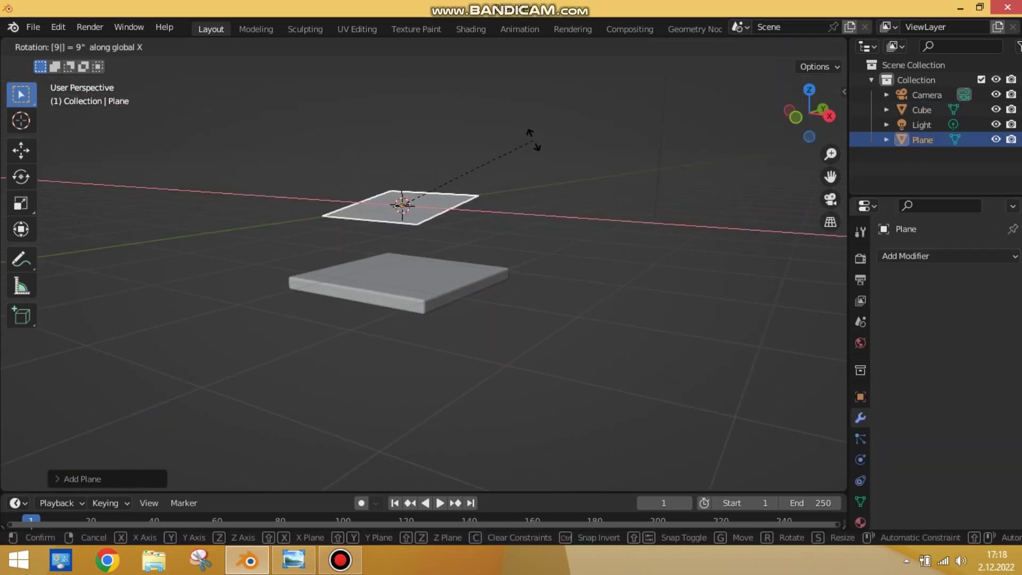
key("0")
key("Return")
key("KP_3")
key("g")
left_click(599, 206)
- Give the wall thickness and try a Bevel modifier on it
key("Tab")
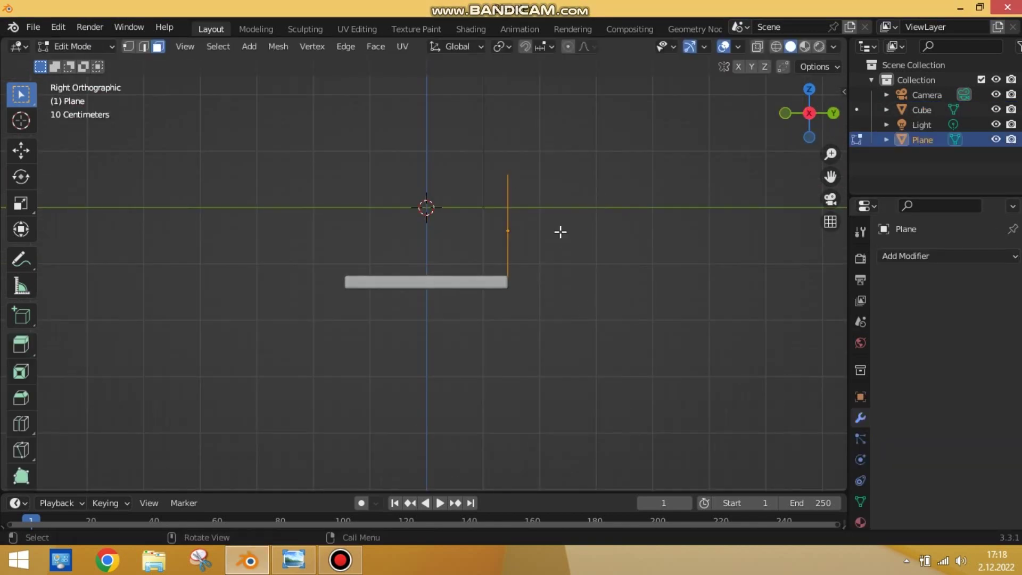
left_click(948, 256)
left_click(727, 313)
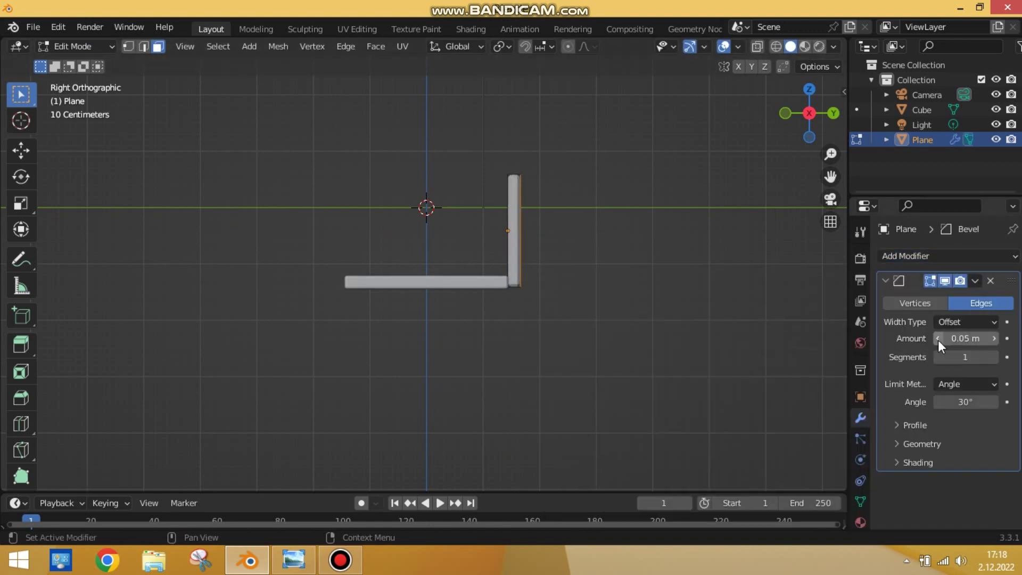
key("Tab")
key("ctrl+a")
middle_click_drag(692, 346, 616, 382)
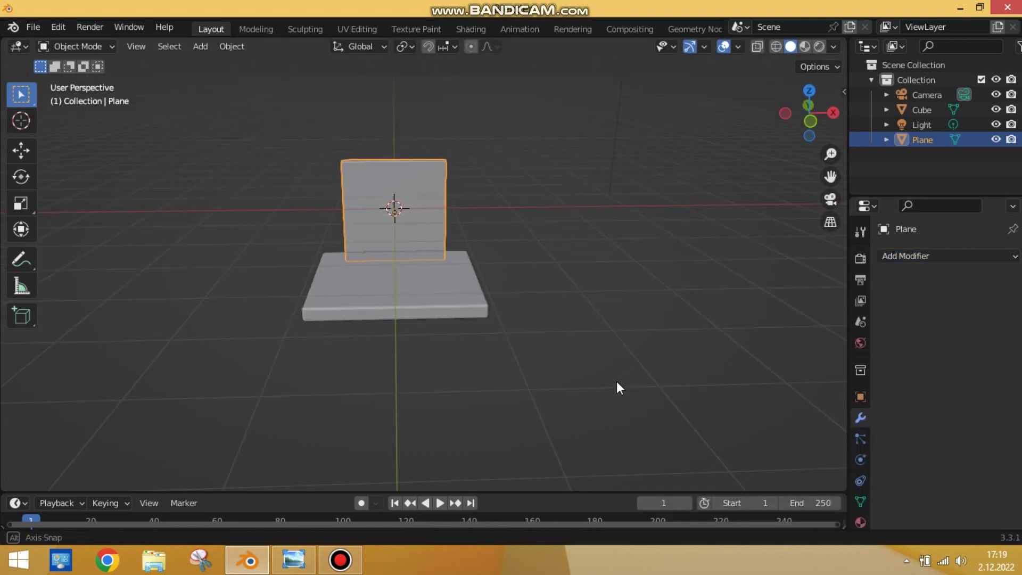
- Stretch the wall to the floor's width and scale its height along Z
key("KP_7")
key("s")
left_click(797, 424)
mouse_move(785, 395)
middle_mouse_down()
mouse_move(562, 324)
mouse_move(18, 381)
mouse_move(582, 365)
mouse_move(733, 410)
middle_mouse_up()
key("s")
key("z")
left_click(589, 389)
- Adjust the wall vertically so it sits on the floor, then duplicate it
key("KP_3")
key("g")
key("z")
left_click(591, 349)
key("KP_3")
key("g")
key("z")
left_click(571, 354)
key("shift+d")
- Rotate the wall copy 90° around the Z axis
key("r")
key("z")
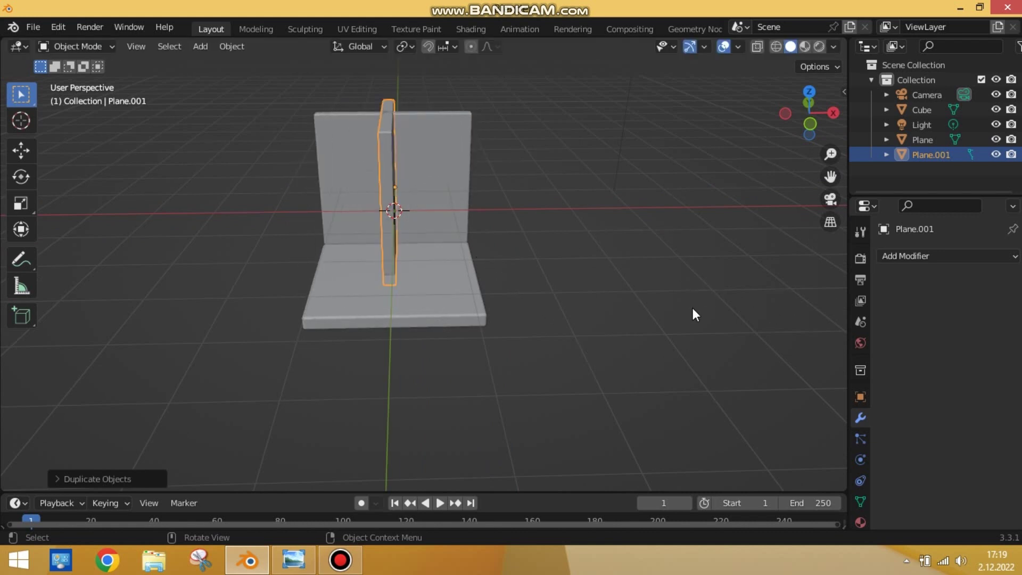
key("KP_1")
left_click(591, 297)
middle_click_drag(591, 297, 551, 306)
key("KP_3")
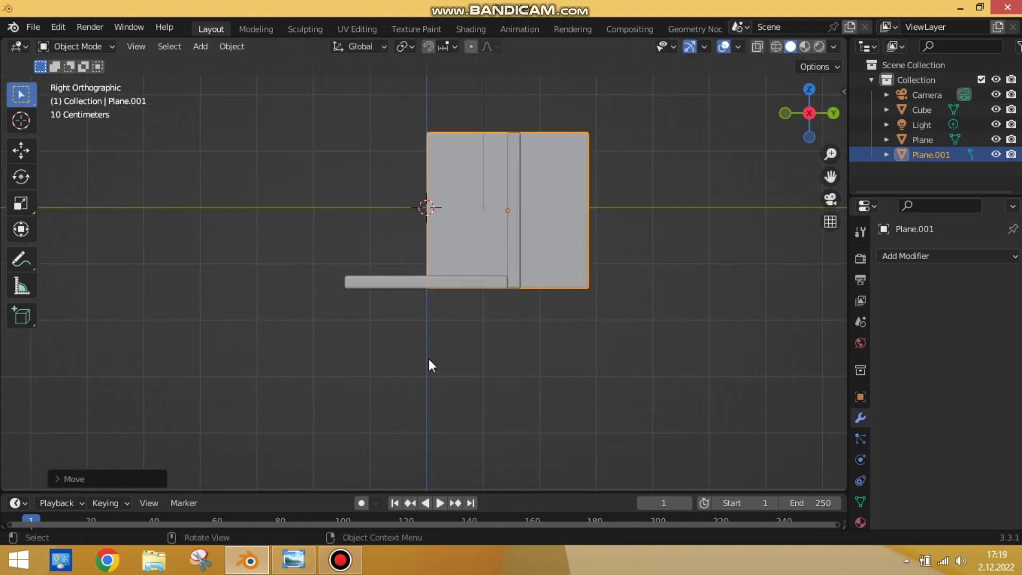
- In top view, move the copy along Y and shorten it toward the left edge
key("g")
key("y")
left_click(358, 415)
mouse_move(358, 415)
middle_mouse_down()
mouse_move(359, 449)
mouse_move(359, 436)
mouse_move(536, 283)
mouse_move(333, 205)
middle_mouse_up()
key("KP_7")
key("s")
key("y")
left_click(357, 469)
key("g")
key("y")
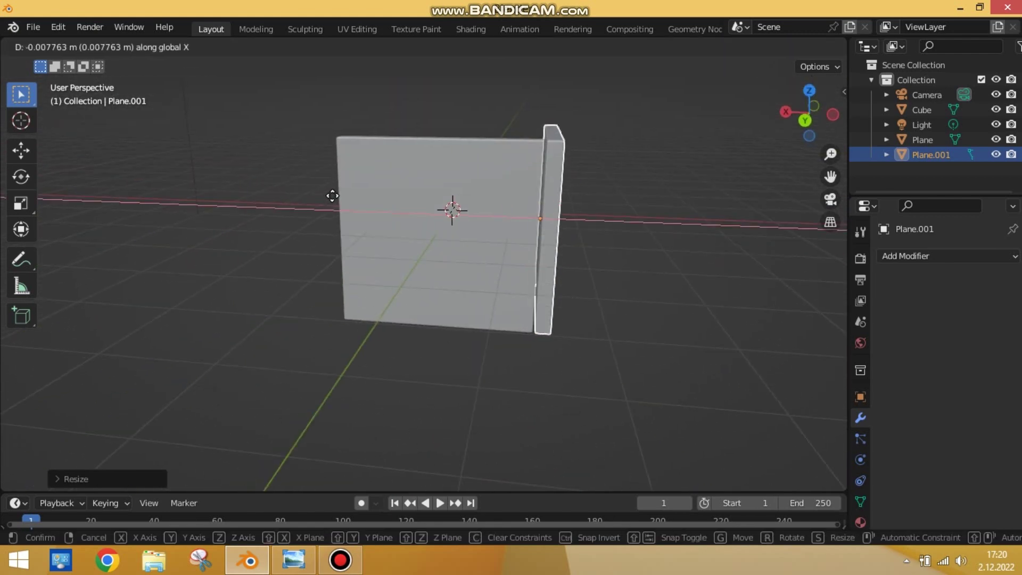
left_click(332, 196)
- Refine the side wall's Y length and position, checking through the camera
key("KP_0")
key("KP_7")
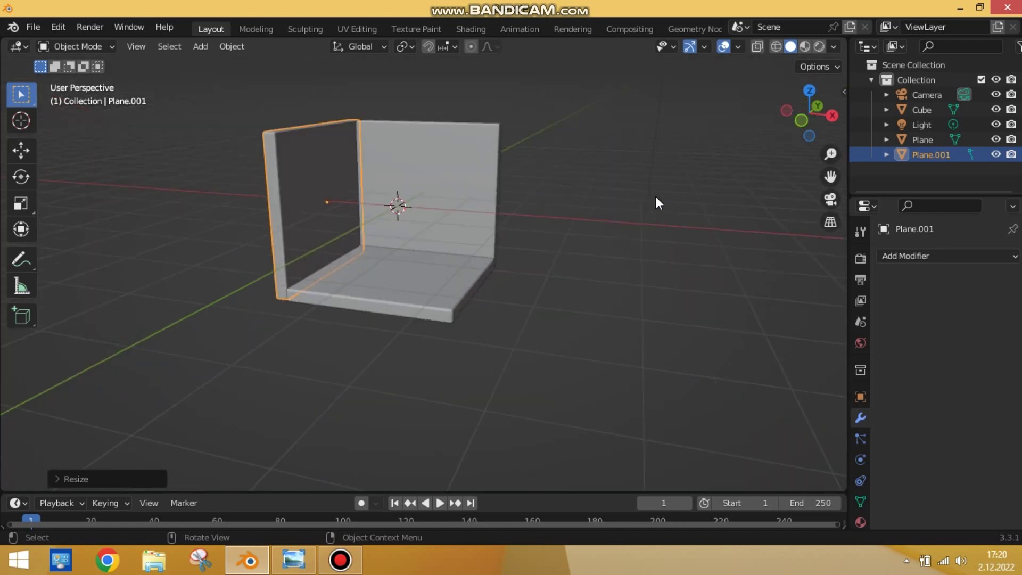
key("s")
key("y")
left_click(635, 97)
key("g")
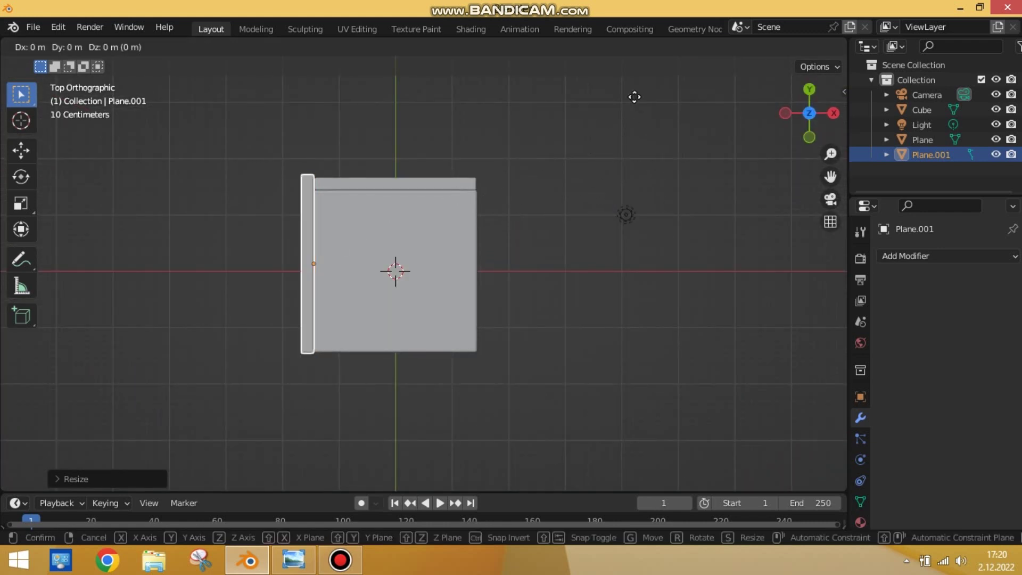
left_click(634, 97)
key("KP_0")
key("KP_7")
key("s")
key("y")
left_click(588, 152)
- Slide the side wall along Y to close the corner and orbit to inspect
key("KP_0")
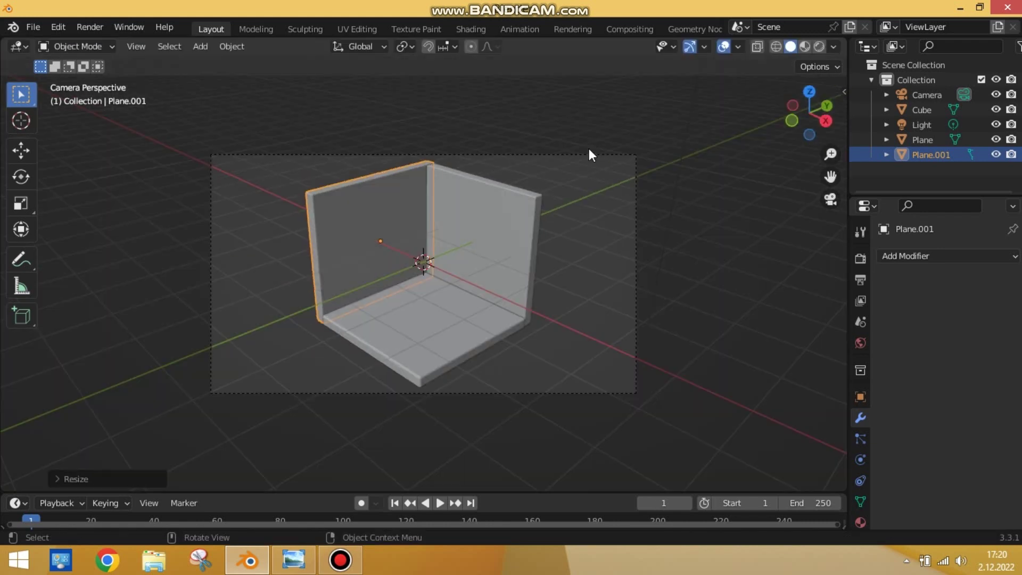
key("KP_7")
key("g")
key("y")
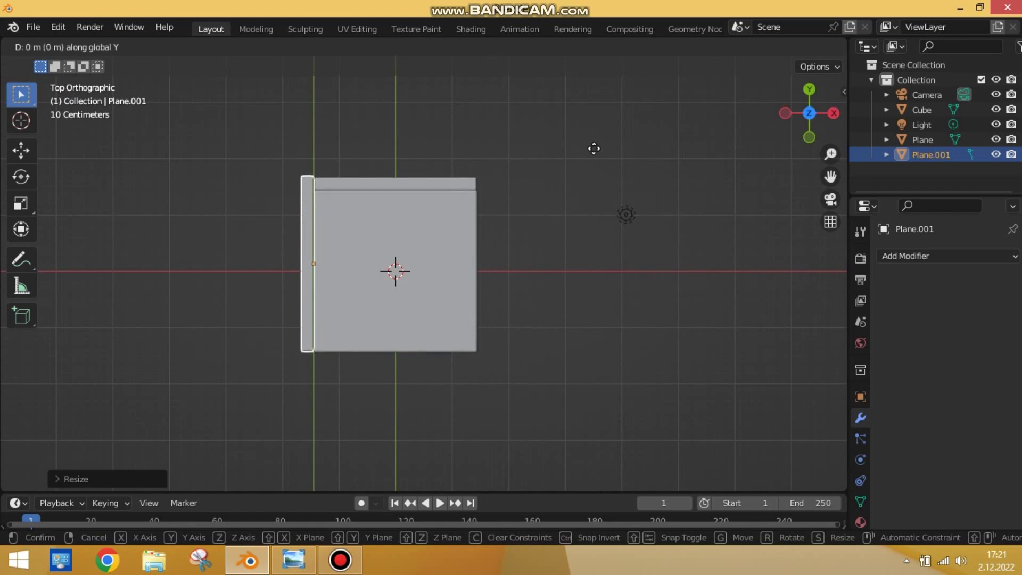
left_click(595, 148)
key("KP_0")
key("KP_7")
middle_click_drag(502, 292, 538, 273)
- Add a cylinder and rotate it 90° on the Y axis
key("shift+a")
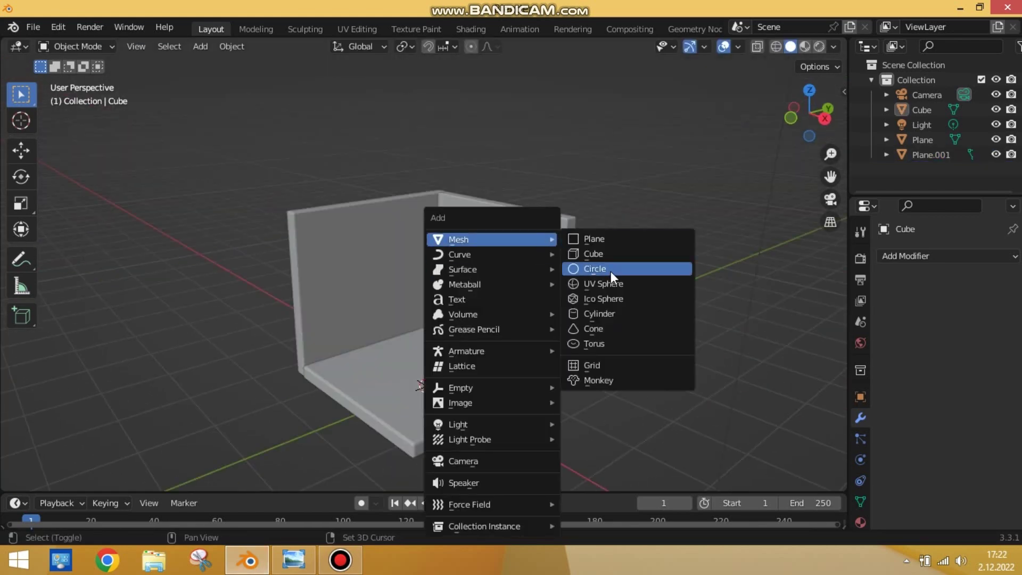
left_click(599, 314)
type("ry90")
key("Return")
key("r")
key("y")
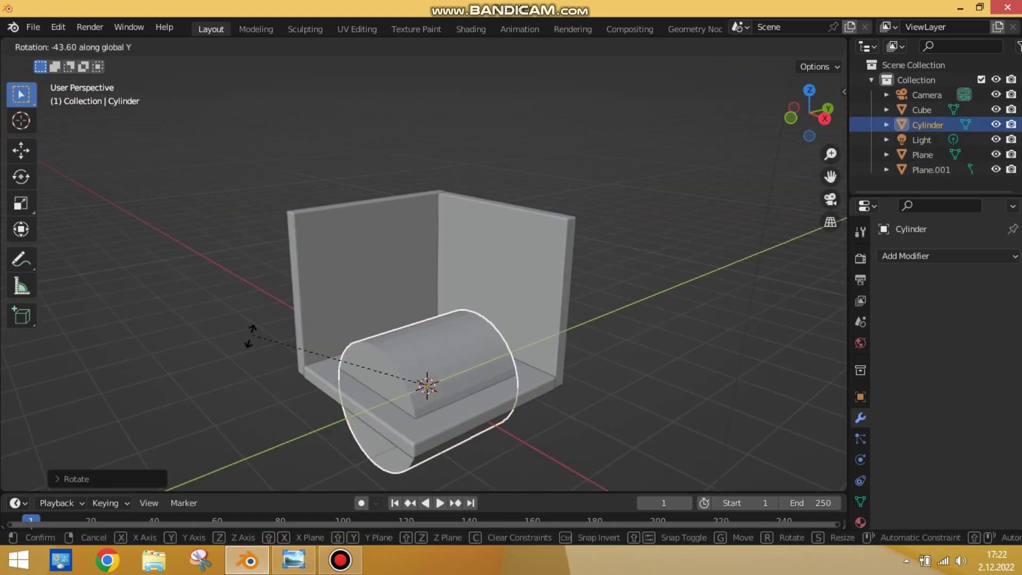
left_click(281, 311)
- Shrink the cylinder to window size and raise it up the wall
key("r")
key("z")
key("g")
key("z")
key("s")
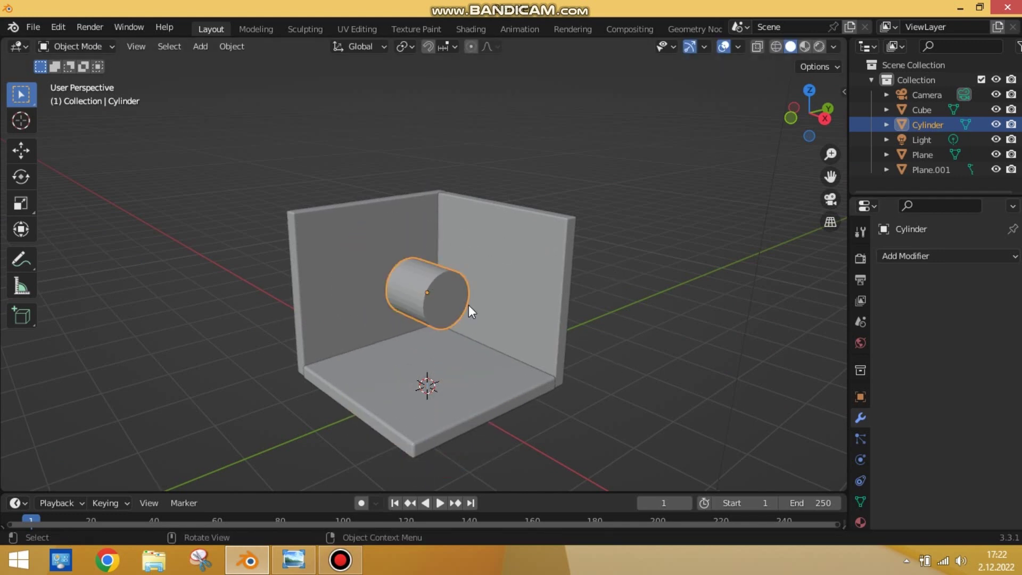
right_click(391, 269)
left_click(391, 269)
- Move the cylinder along X through the left wall and shrink it slightly
key("KP_1")
key("g")
key("x")
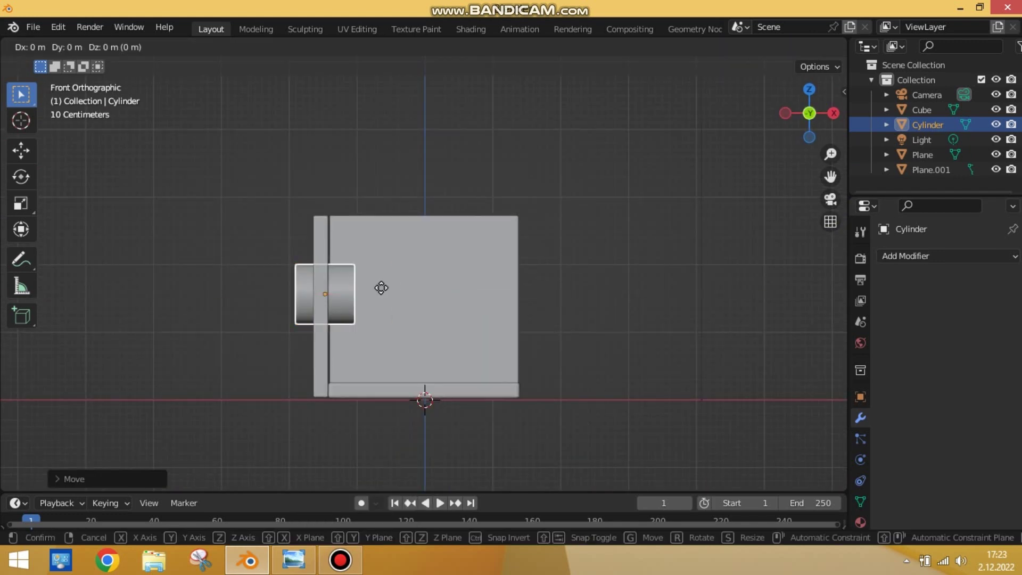
left_click(382, 287)
middle_click_drag(381, 287, 259, 275)
key("s")
left_click(427, 271)
key("KP_3")
mouse_move(426, 271)
middle_mouse_down()
mouse_move(437, 276)
mouse_move(298, 298)
middle_mouse_up()
- Add a Boolean Difference on the left wall using the cylinder, apply it, delete the cylinder
left_click(290, 319)
left_click(948, 256)
left_click(652, 456)
left_click(990, 341)
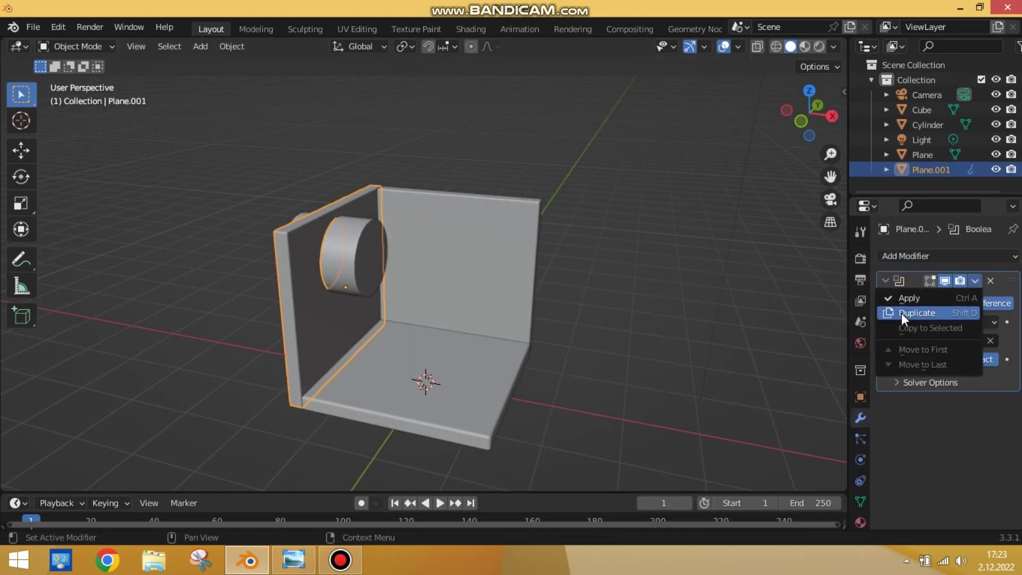
left_click(909, 299)
left_click(369, 239)
key("x")
mouse_move(368, 239)
middle_mouse_down()
mouse_move(322, 238)
mouse_move(357, 241)
middle_mouse_up()
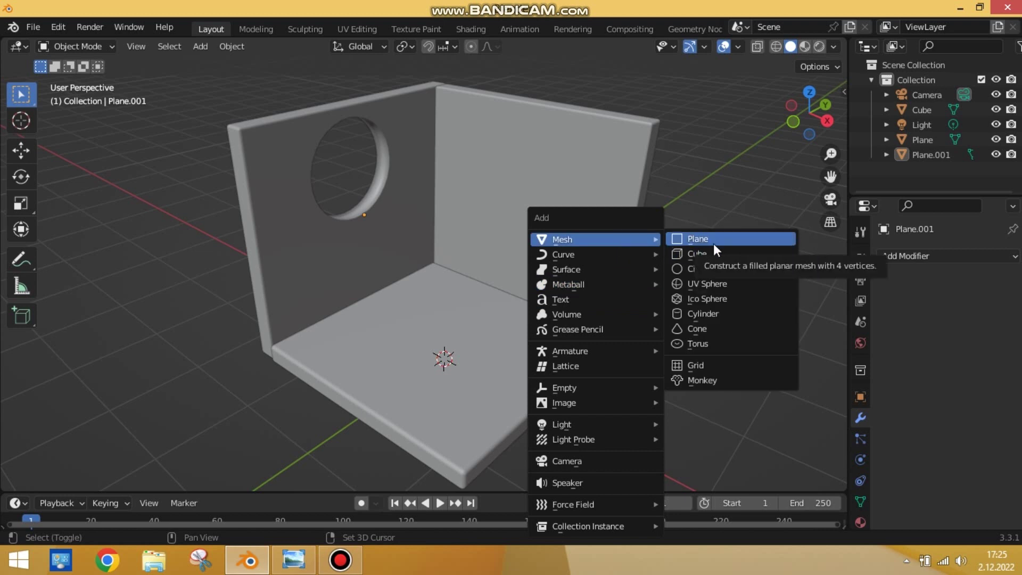
- Add a small scaled-down plane and position it on the floor
left_click(714, 250)
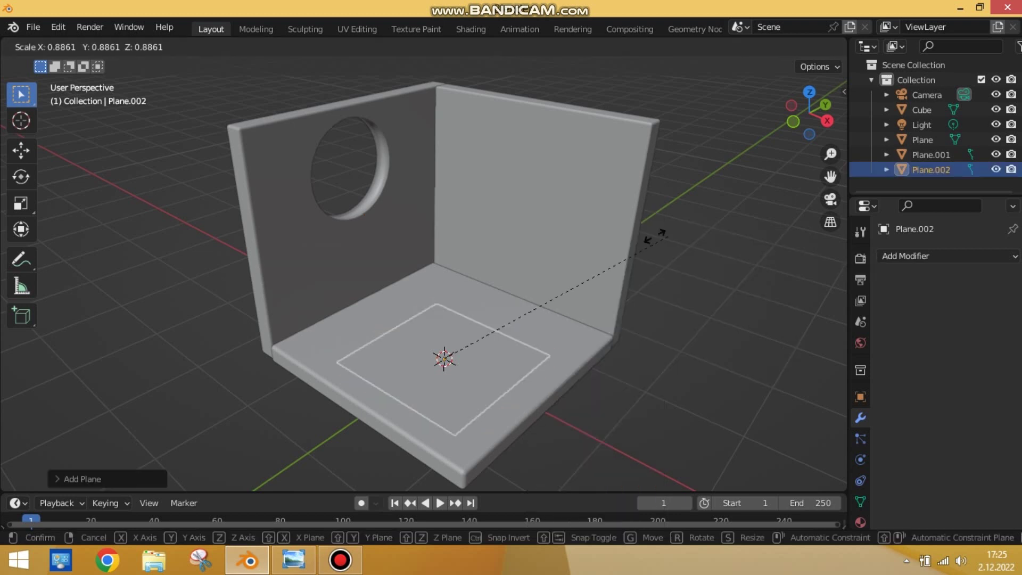
key("s")
left_click(538, 233)
key("g")
left_click(527, 298)
- Extrude the plane into a low box and bevel its vertical edges into a rounded tile
key("Tab")
key("e")
key("Tab")
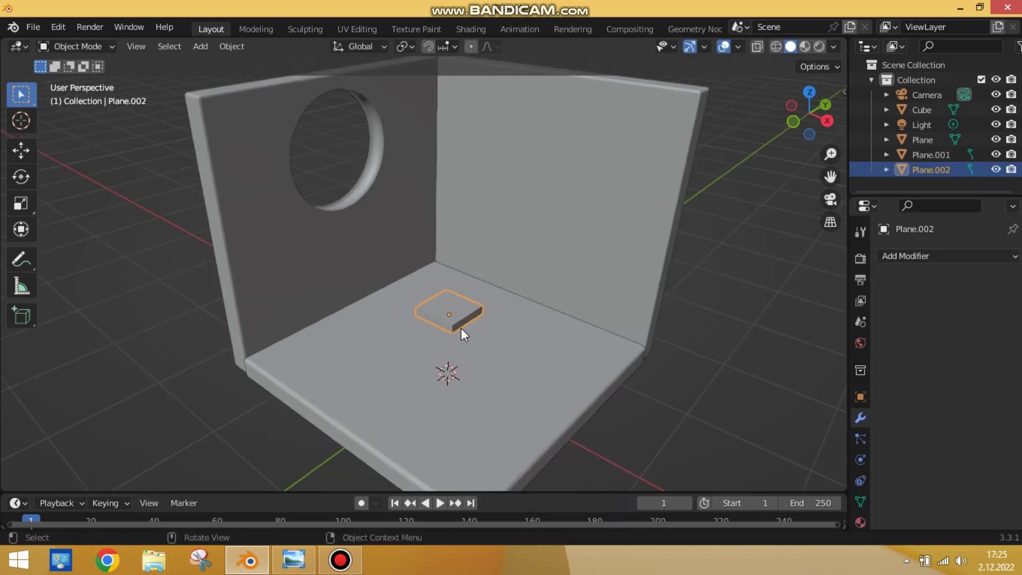
key("Tab")
scroll(461, 328, "up", 3)
left_click(476, 366)
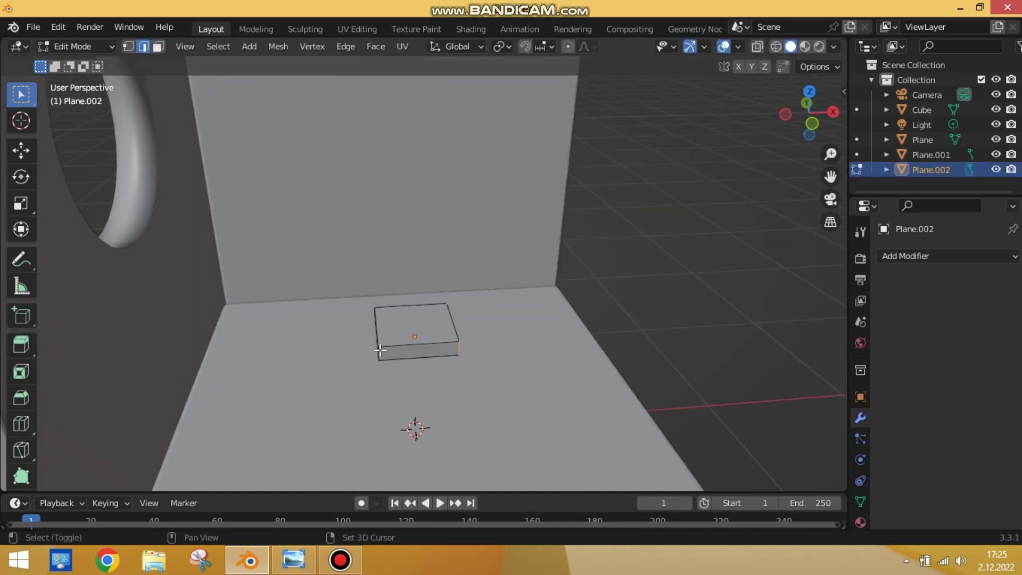
mouse_move(519, 328)
middle_mouse_down()
mouse_move(315, 361)
mouse_move(504, 348)
middle_mouse_up()
key("ctrl+b")
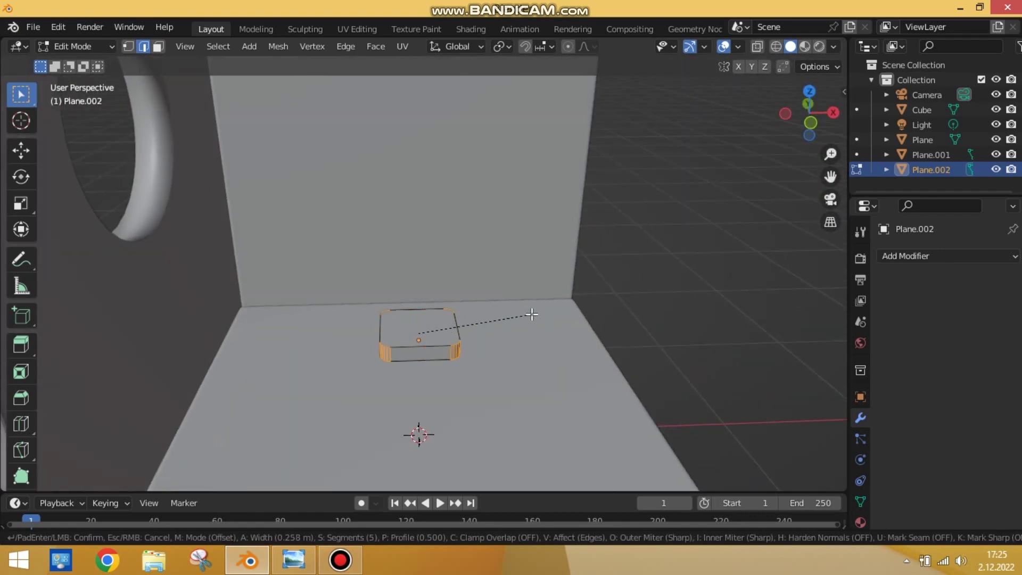
key("Tab")
- Move the tile along Y to the floor's front edge in Top view and adjust its height
key("KP_7")
key("g")
key("y")
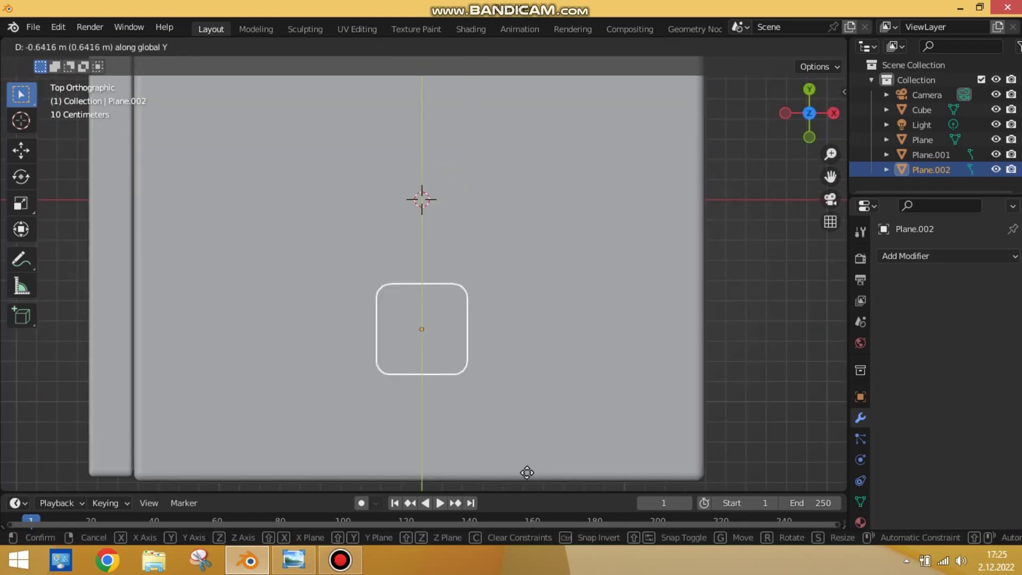
left_click(519, 123)
mouse_move(519, 123)
middle_mouse_down()
mouse_move(622, 148)
mouse_move(582, 371)
mouse_move(421, 319)
mouse_move(367, 410)
middle_mouse_up()
key("KP_1")
key("g")
key("z")
- Duplicate the tile along Y into a row of six tiles
key("shift+d")
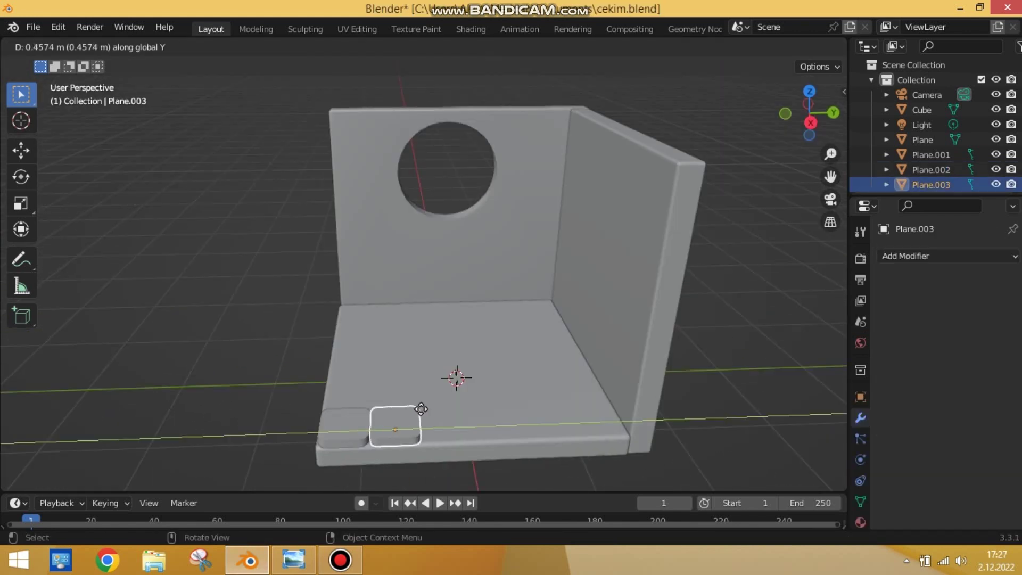
key("shift+d")
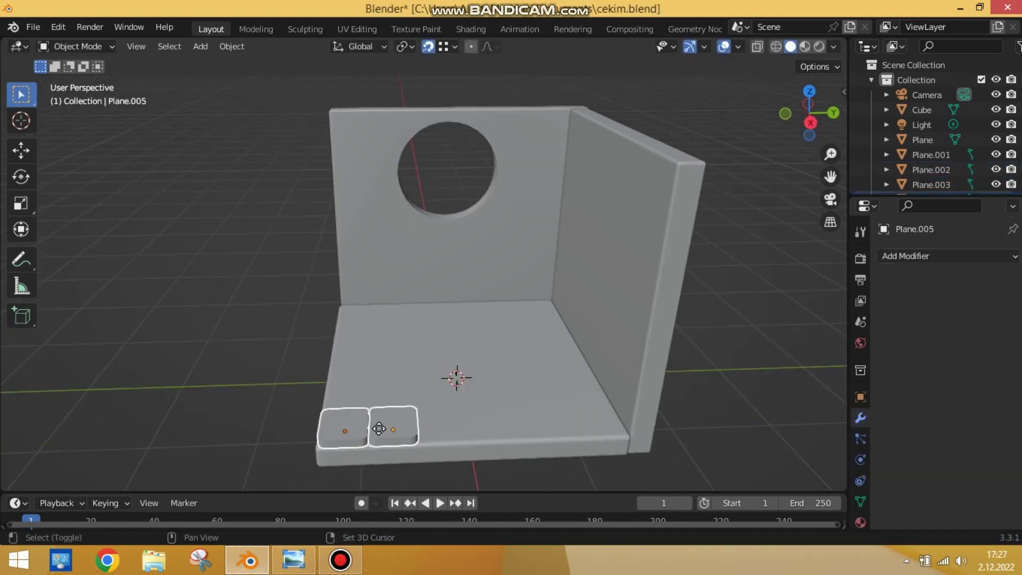
key("shift+d")
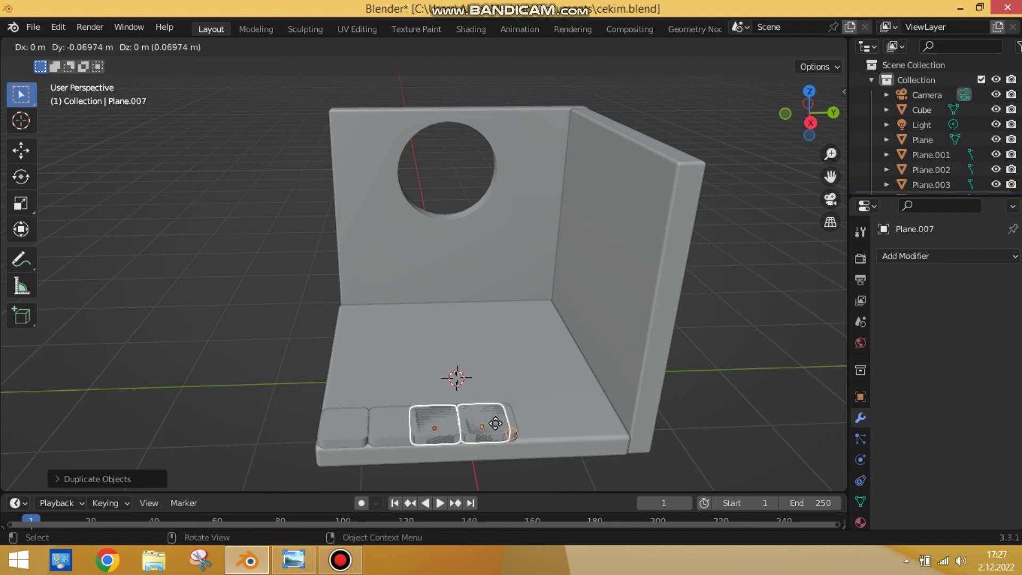
key("y")
left_click(543, 419)
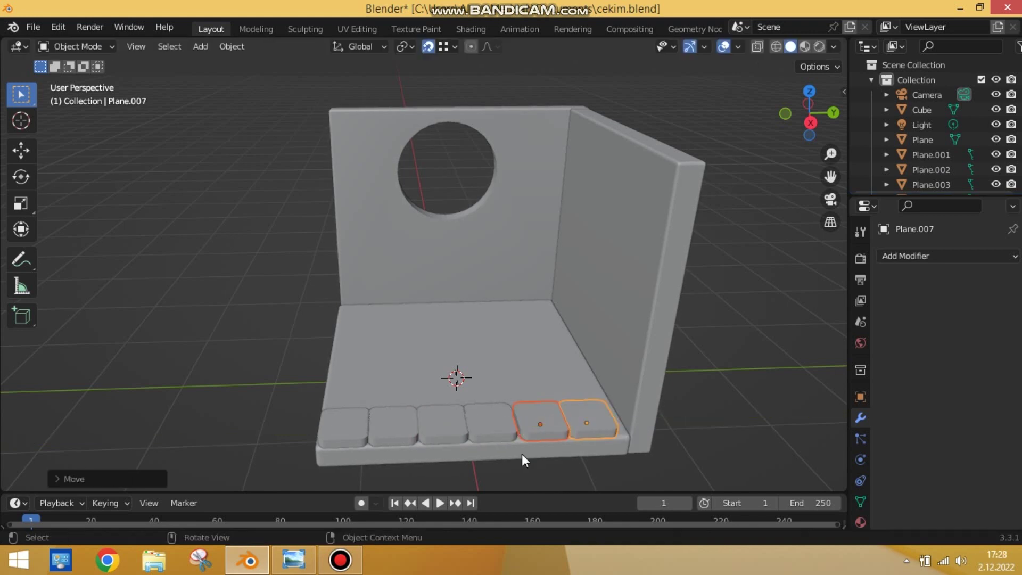
middle_click_drag(521, 454, 539, 447)
right_click(567, 432)
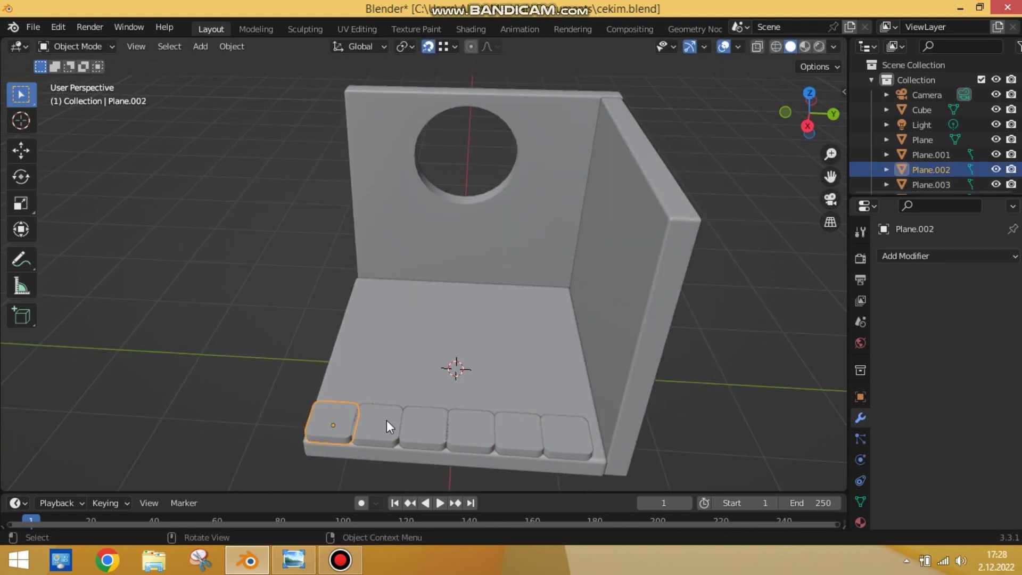
- Shift the tile row along X in Top view and place a duplicated row beside it
key("KP_7")
key("g")
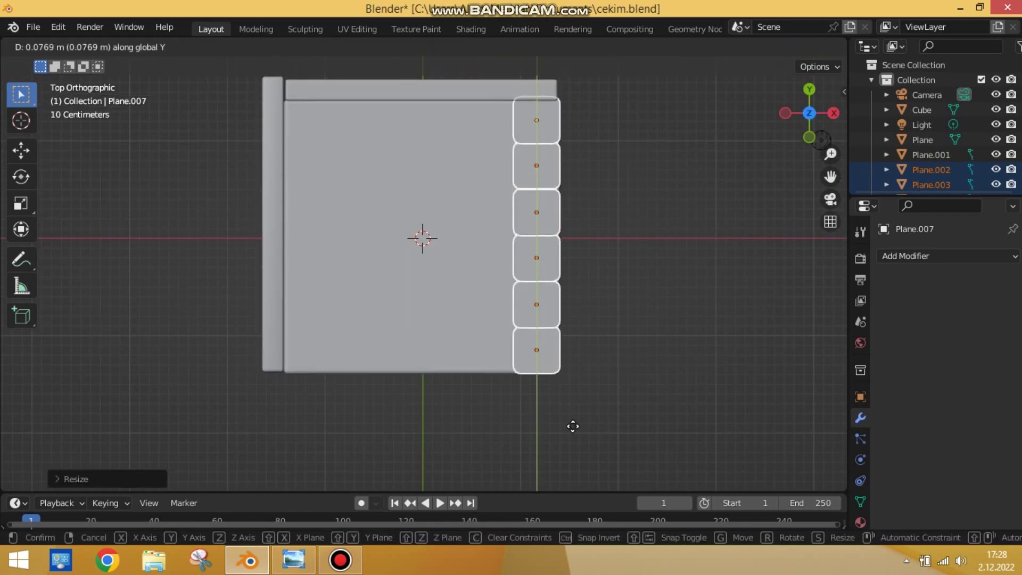
key("x")
left_click(571, 426)
mouse_move(572, 426)
middle_mouse_down()
mouse_move(520, 286)
mouse_move(505, 322)
middle_mouse_up()
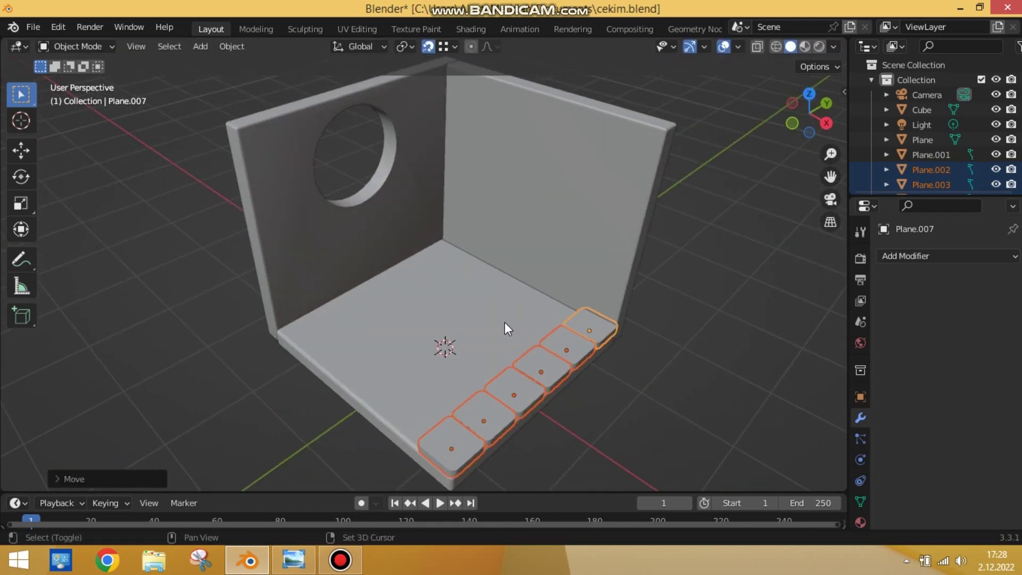
left_click(461, 310)
- Duplicate the selected tile rows across the floor out to the left edge
key("KP_7")
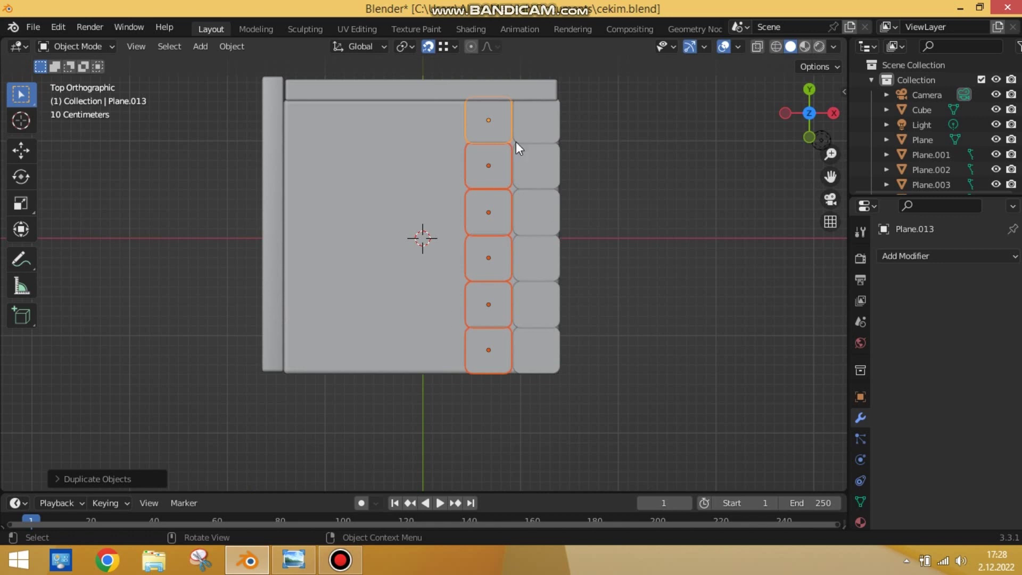
left_click(530, 324, "shift")
left_click(525, 352, "shift")
key("shift+d")
left_click(432, 331)
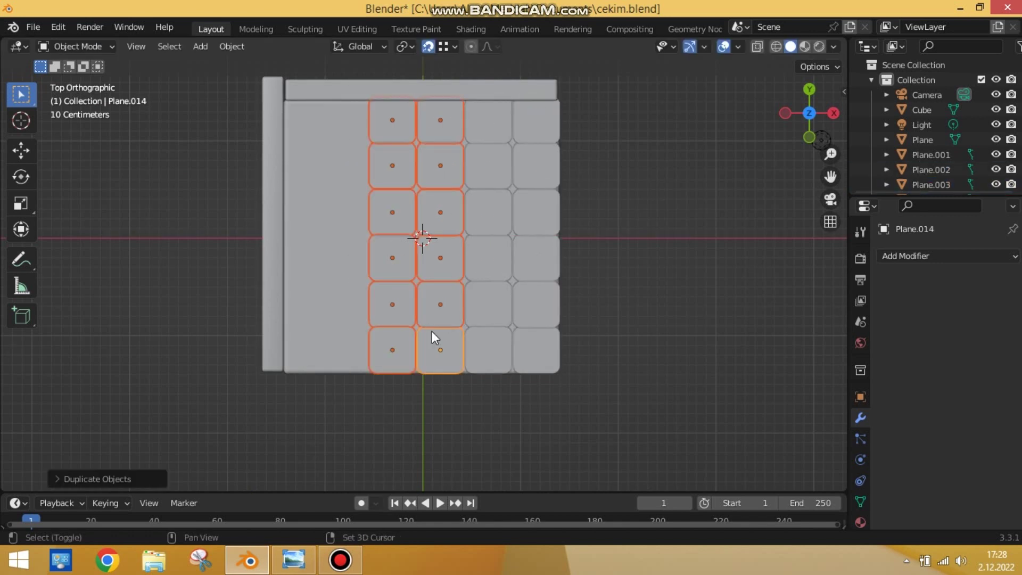
key("g")
left_click(268, 329)
key("g")
left_click(490, 341)
- Scale the tiles along Y and shift them along X
mouse_move(490, 341)
middle_mouse_down()
mouse_move(535, 222)
mouse_move(562, 263)
middle_mouse_up()
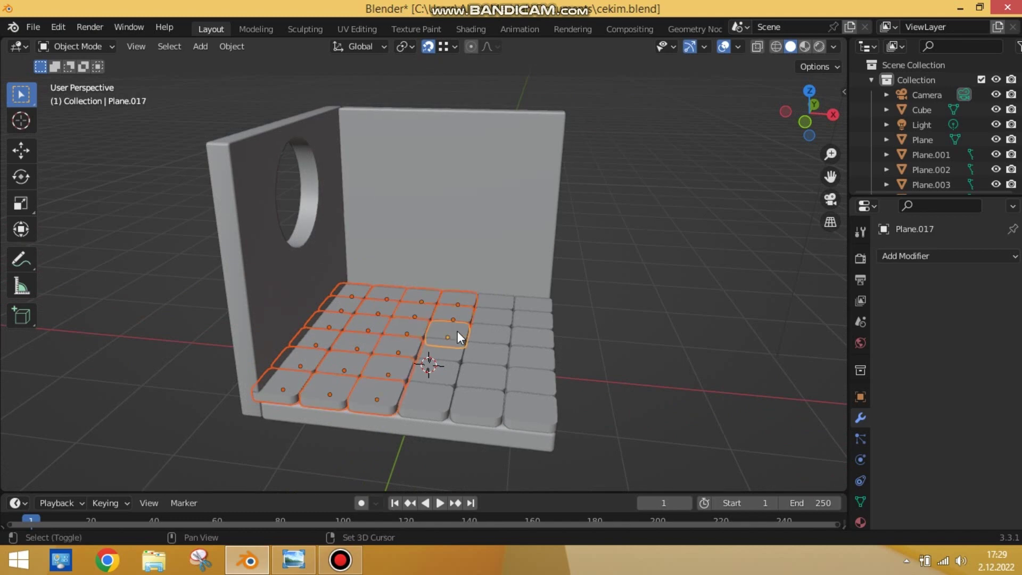
key("s")
key("y")
left_click(531, 412)
key("g")
key("x")
mouse_move(531, 412)
middle_mouse_down()
mouse_move(558, 370)
mouse_move(680, 353)
mouse_move(624, 411)
mouse_move(691, 426)
mouse_move(560, 369)
middle_mouse_up()
- Rescale the tiles along Y again and move them along Y
key("s")
key("y")
left_click(558, 367)
key("g")
key("y")
- Reselect the tile grid and nudge it along Y to cover the floor
left_click(692, 426)
key("ctrl+z")
mouse_move(618, 406)
middle_mouse_down()
mouse_move(732, 401)
mouse_move(516, 391)
middle_mouse_up()
key("g")
key("y")
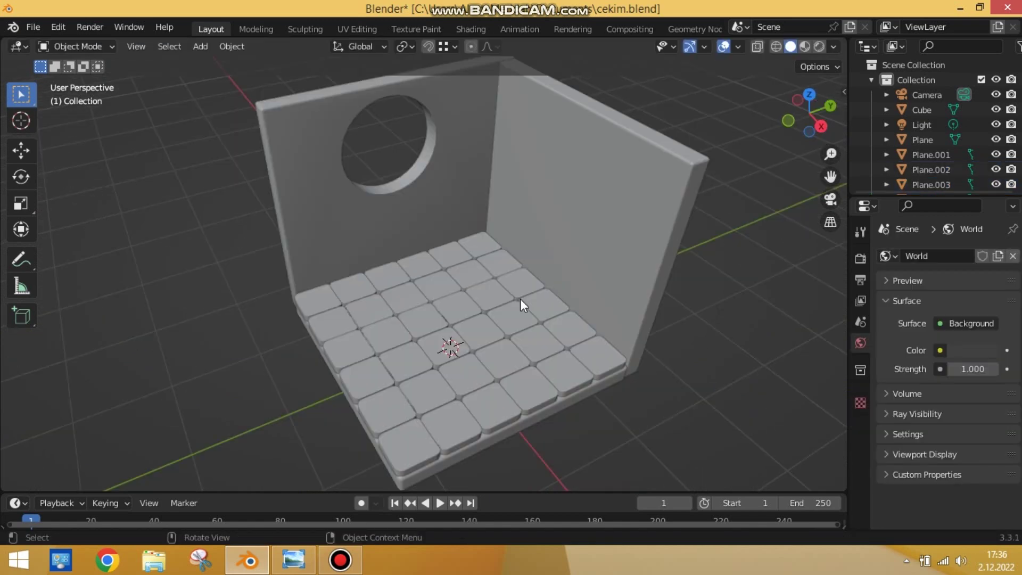
key("shift+a")
- Add a cube, raise it above the floor and flatten it along Z into a slab
left_click(580, 253)
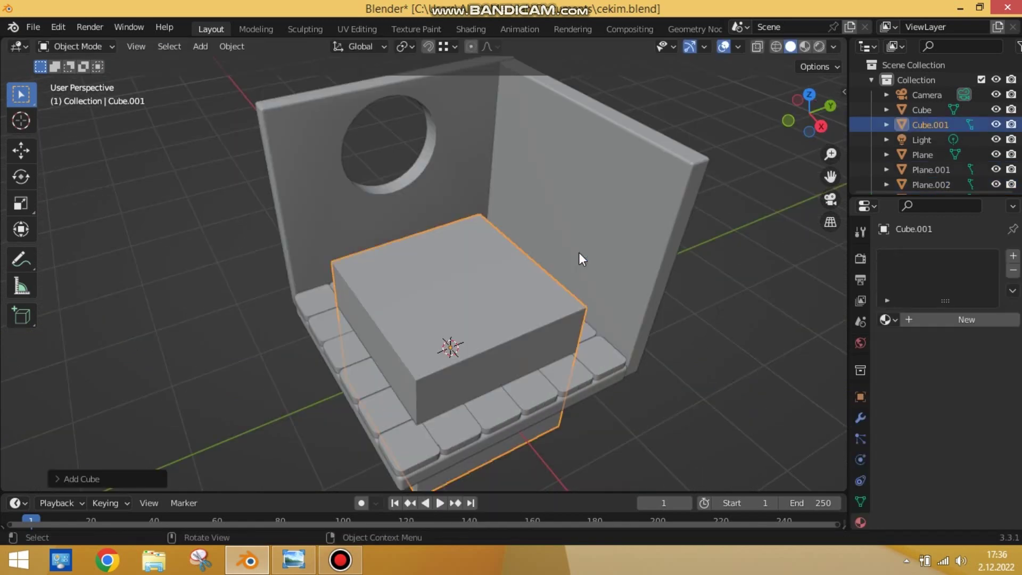
key("g")
key("z")
left_click(590, 144)
key("s")
key("z")
left_click(468, 237)
key("s")
key("y")
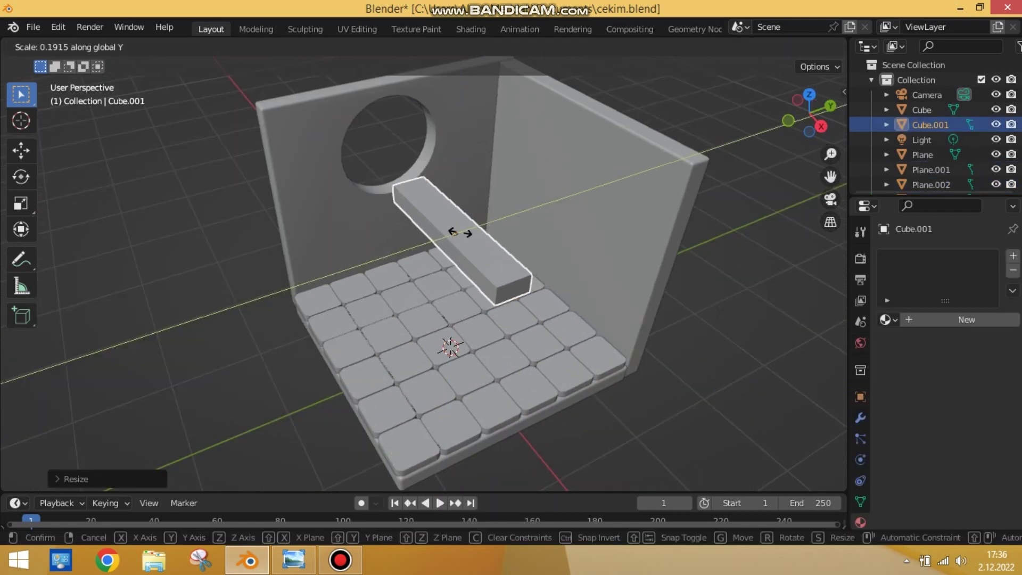
right_click(458, 233)
- Give the slab a Subdivision Surface modifier with viewport level 3
middle_click_drag(468, 231, 520, 365)
middle_click_drag(529, 315, 527, 255)
left_click(860, 417)
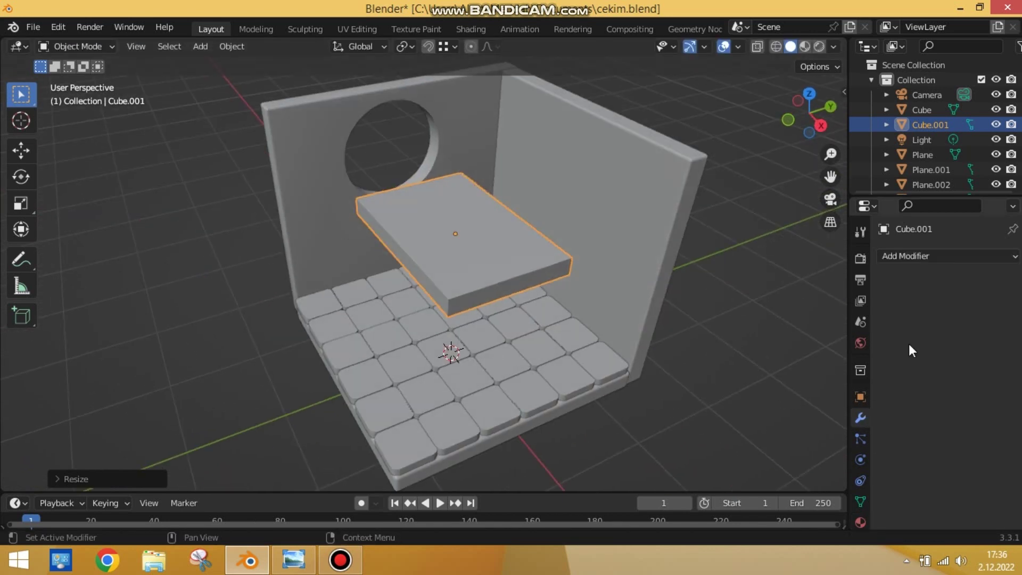
left_click(937, 256)
left_click(723, 484)
left_click(995, 322)
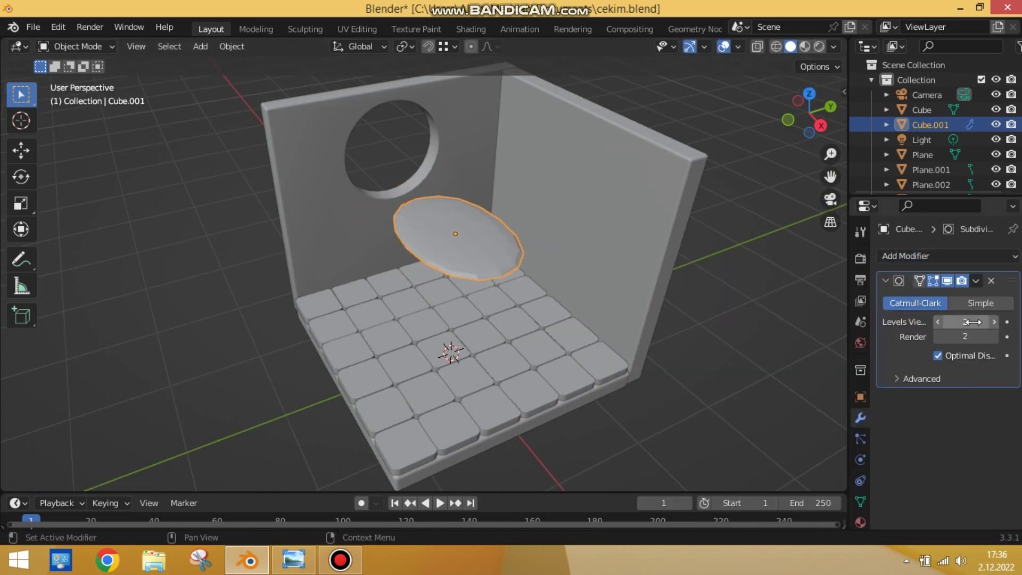
- Add an edge loop near the slab's edge and shade it smooth as a mattress
key("Tab")
key("ctrl+r")
left_click(461, 188)
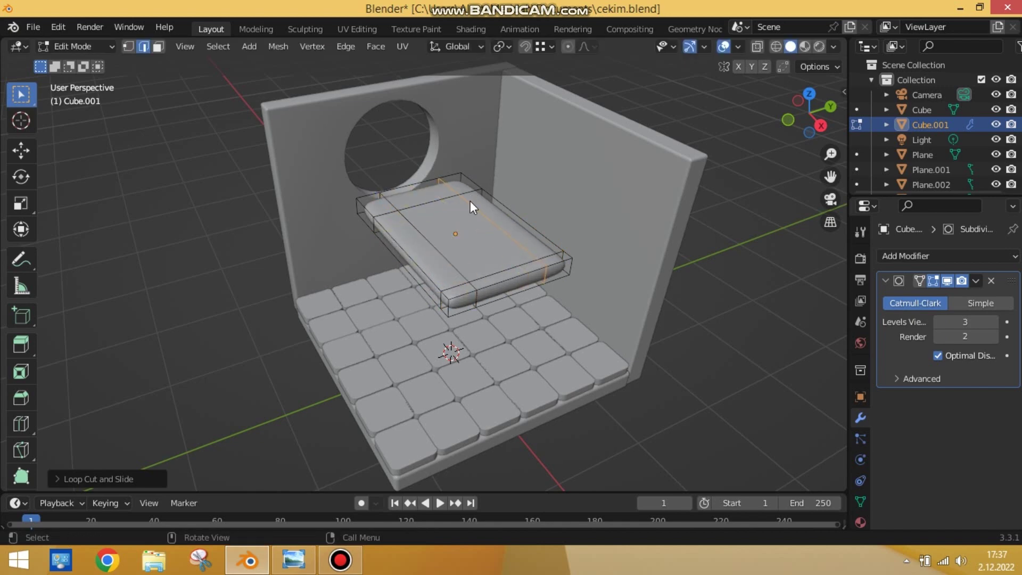
key("Tab")
right_click(530, 230)
left_click(548, 240)
- Place a duplicate base block beneath the mattress, checking it from the Front view
mouse_move(548, 239)
middle_mouse_down()
mouse_move(595, 241)
mouse_move(468, 337)
middle_mouse_up()
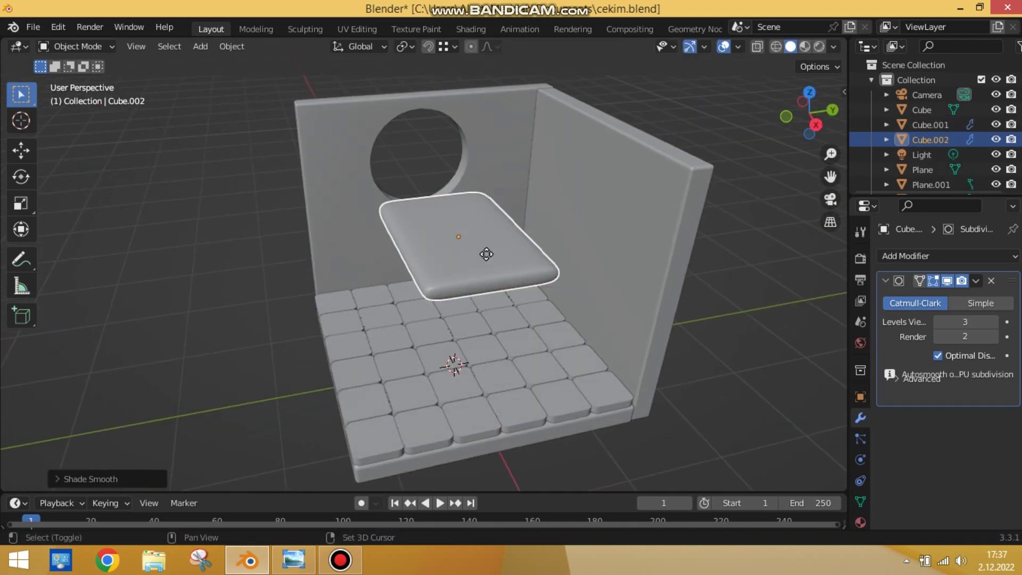
left_click(494, 267)
key("KP_1")
middle_click_drag(494, 266, 470, 319)
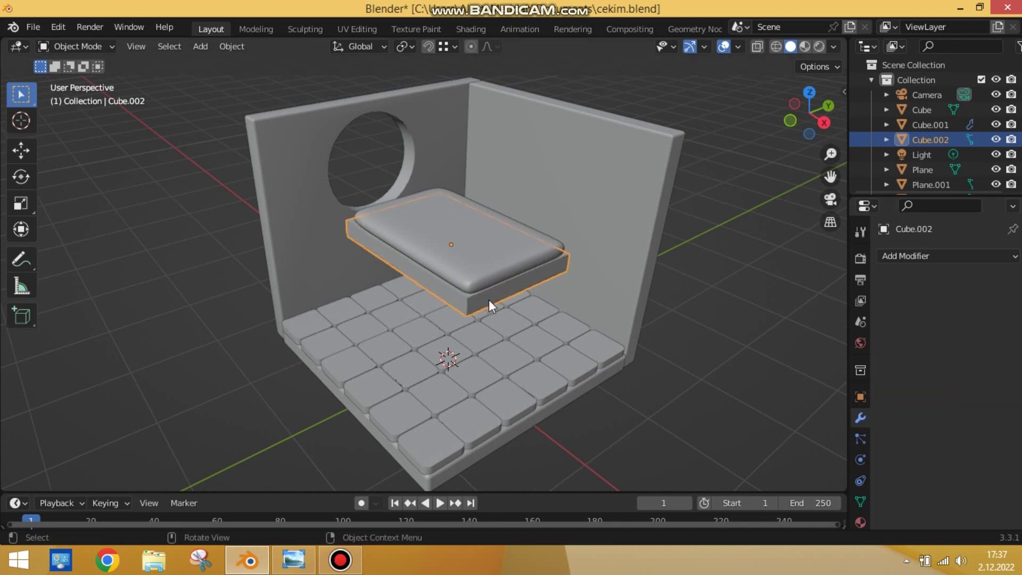
key("Tab")
key("Tab")
- Try a Bevel modifier on the base block, remove it, and smooth its shading
left_click(948, 256)
left_click(768, 315)
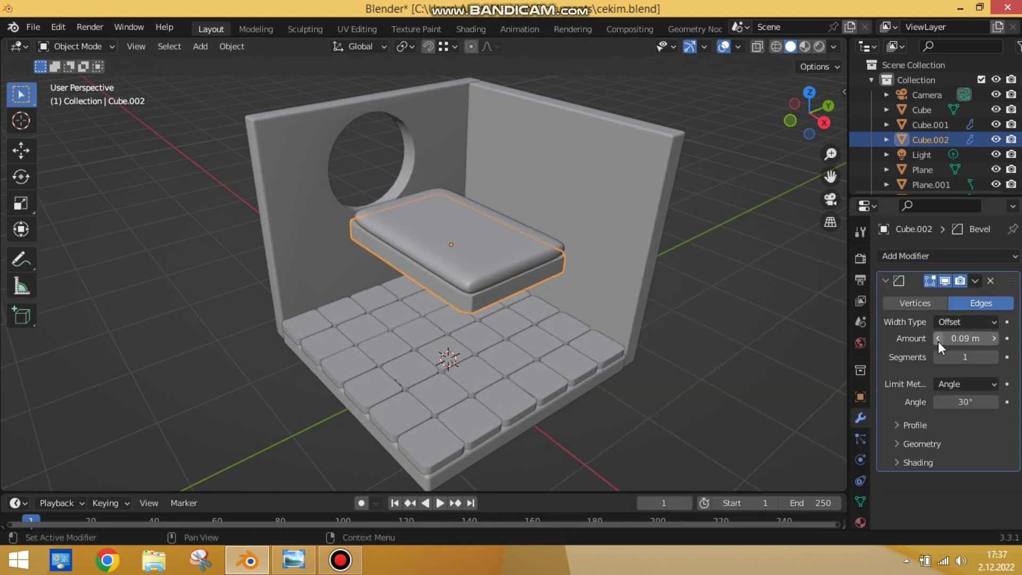
left_click(990, 281)
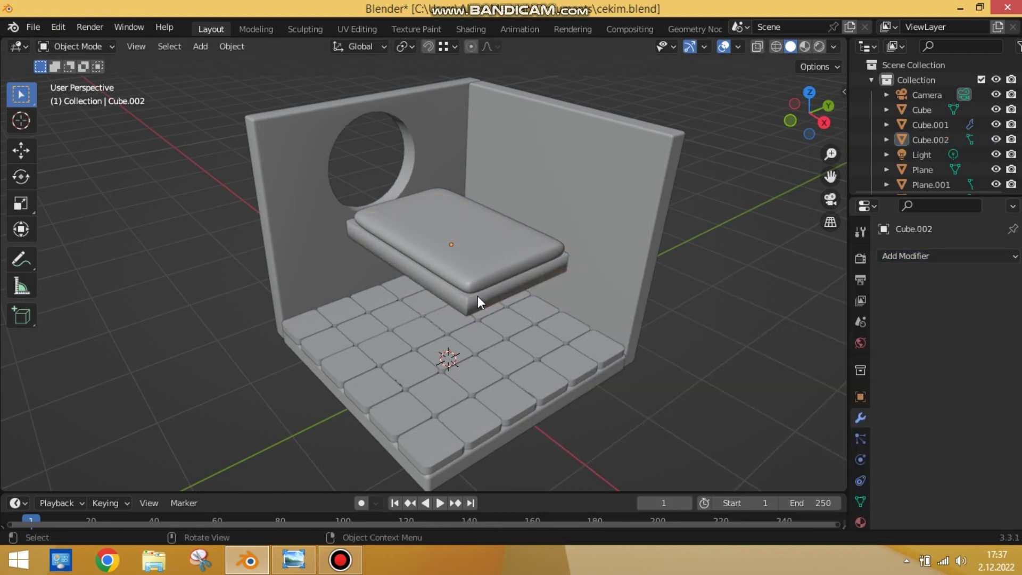
right_click(478, 296)
left_click(487, 303)
mouse_move(532, 334)
middle_mouse_down()
mouse_move(417, 282)
mouse_move(605, 283)
middle_mouse_up()
- Duplicate the mattress and raise the copy above it in Front view
left_click(487, 257)
key("shift+d")
key("z")
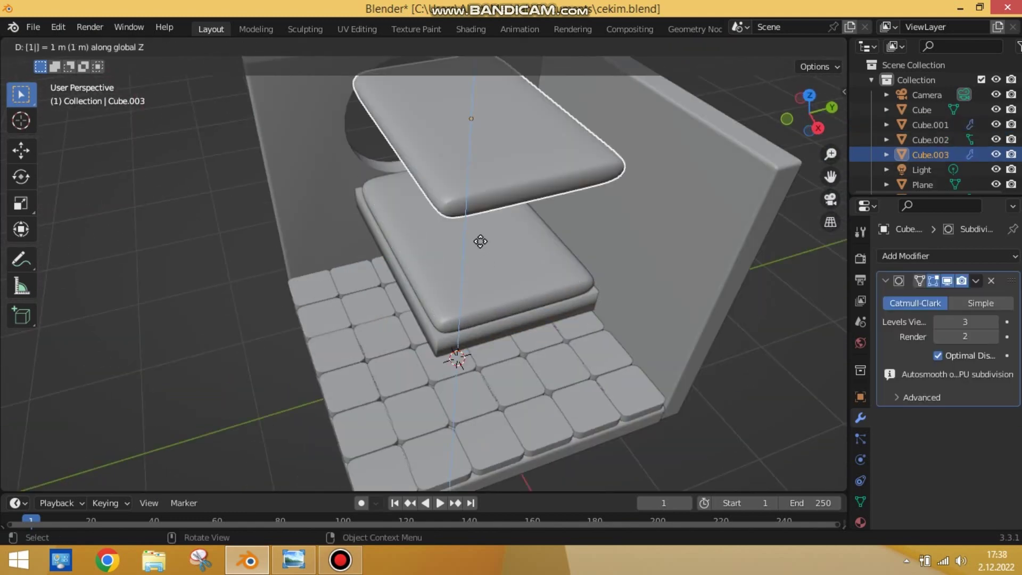
left_click(482, 243)
key("KP_1")
key("g")
key("z")
left_click(481, 242)
- Try flattening the mattress copy vertically, cancel, and delete the copy
middle_click_drag(480, 241, 497, 289)
key("s")
key("z")
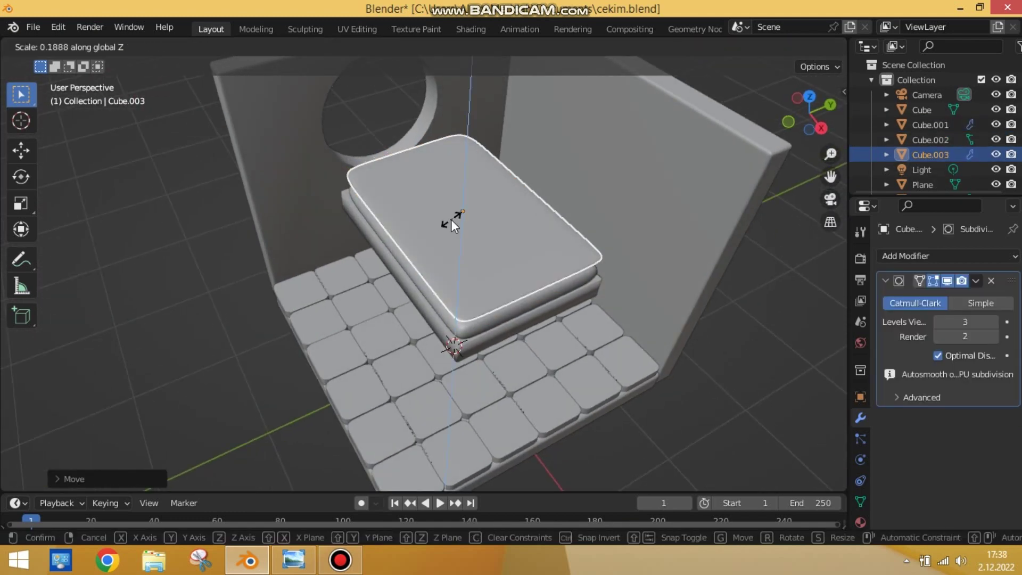
key("Escape")
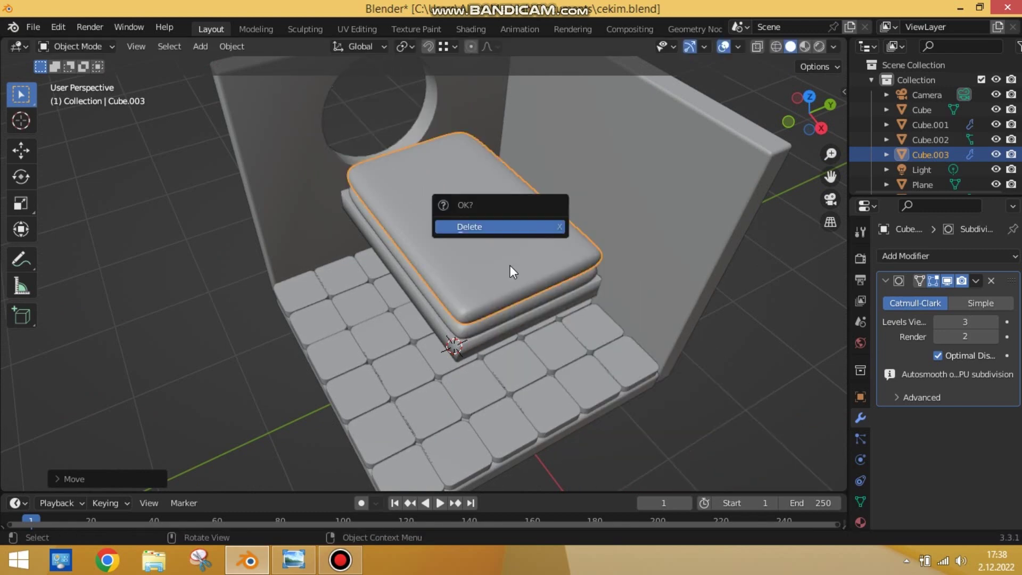
left_click(468, 226)
- Separate the mattress's top faces into their own object
left_click(412, 228)
key("Tab")
left_click(443, 287, "alt")
middle_click_drag(444, 288, 691, 270)
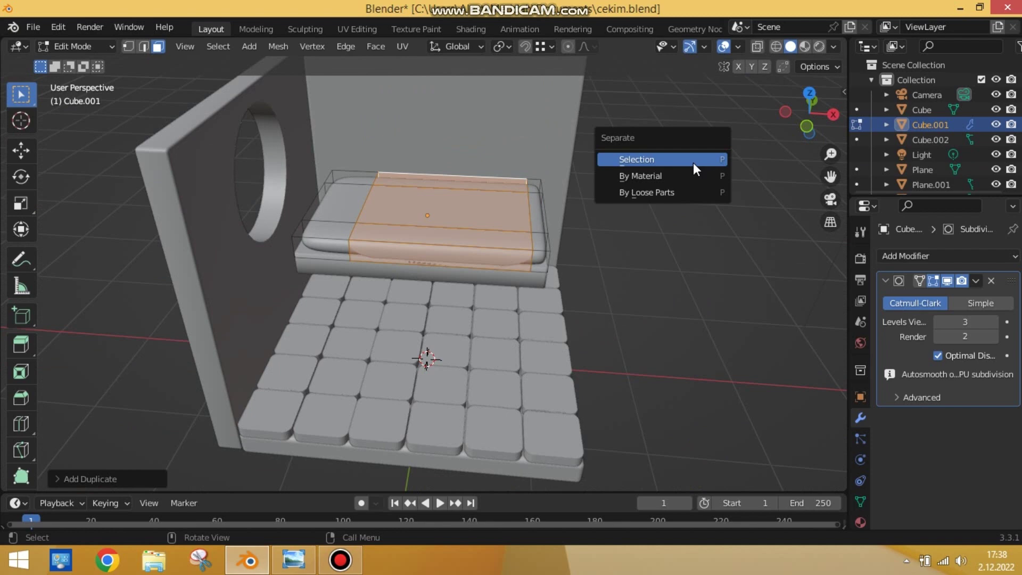
left_click(694, 165)
key("Tab")
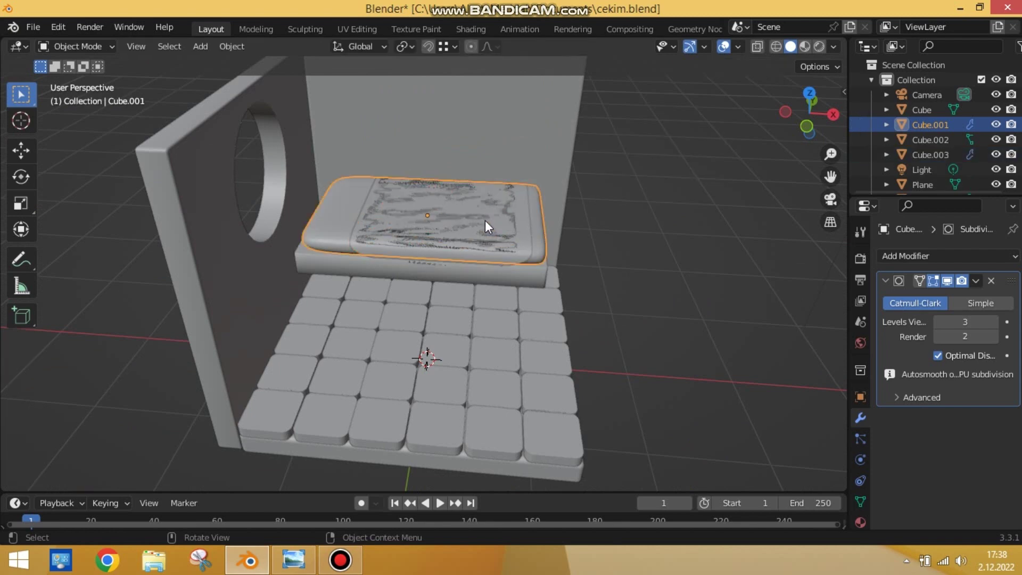
- Swap the top piece's subdivision for a Solidify of -0.16 m and apply it
key("ctrl+a")
left_click(905, 256)
left_click(692, 482)
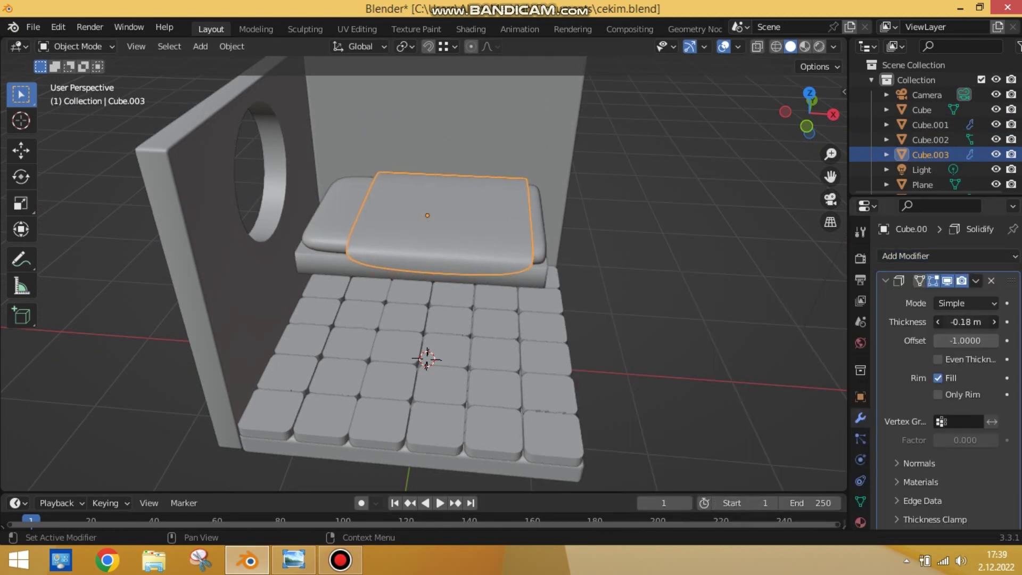
mouse_move(639, 325)
middle_mouse_down()
mouse_move(800, 323)
mouse_move(774, 300)
mouse_move(766, 343)
middle_mouse_up()
key("ctrl+a")
- Try a 0.35 m Bevel modifier on the top piece, then remove it
left_click(905, 256)
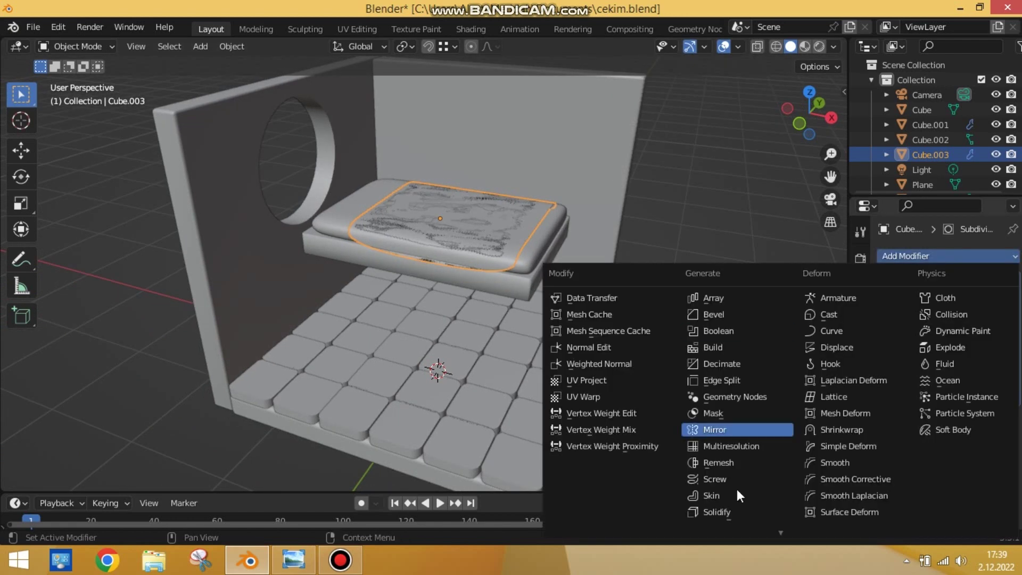
left_click(713, 314)
left_click_drag(967, 338, 974, 338)
middle_click_drag(532, 320, 639, 319)
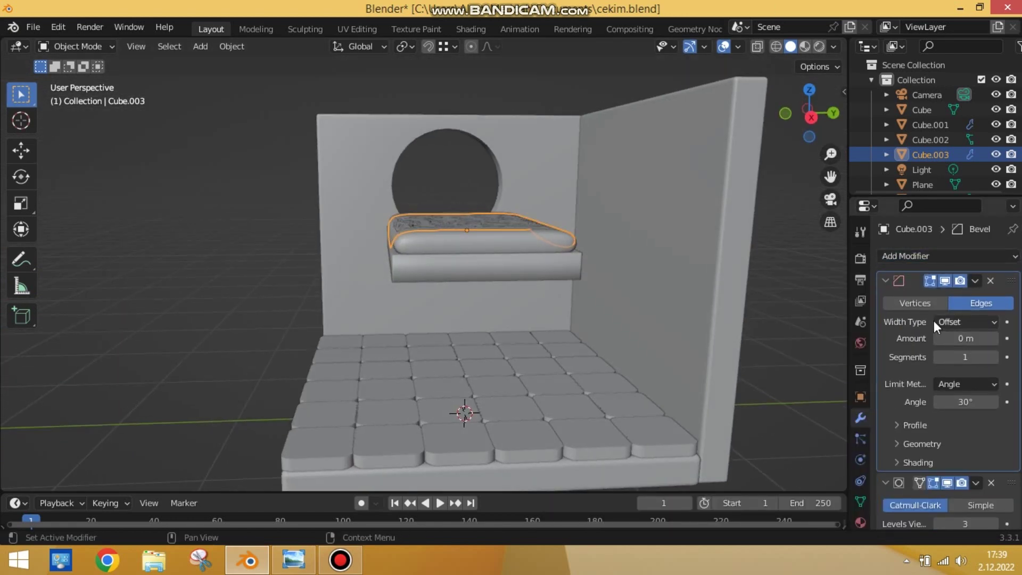
left_click(992, 282)
mouse_move(639, 266)
middle_mouse_down()
mouse_move(562, 203)
mouse_move(354, 198)
mouse_move(532, 224)
mouse_move(516, 224)
middle_mouse_up()
- Replace the top piece's subdivision with a Solidify modifier for a 0.05 m blanket
key("Tab")
key("Tab")
left_click(991, 281)
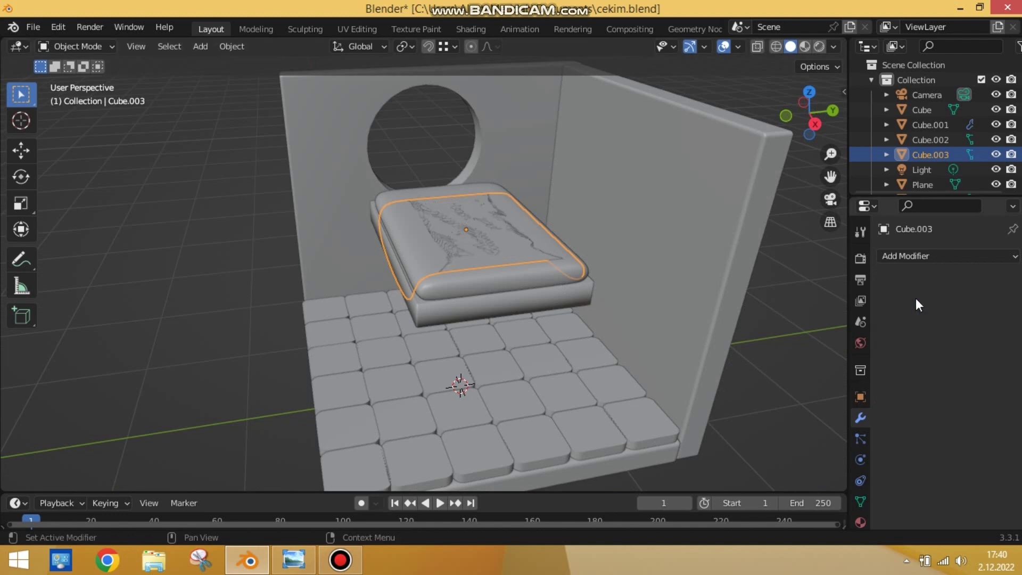
left_click(905, 255)
left_click(703, 457)
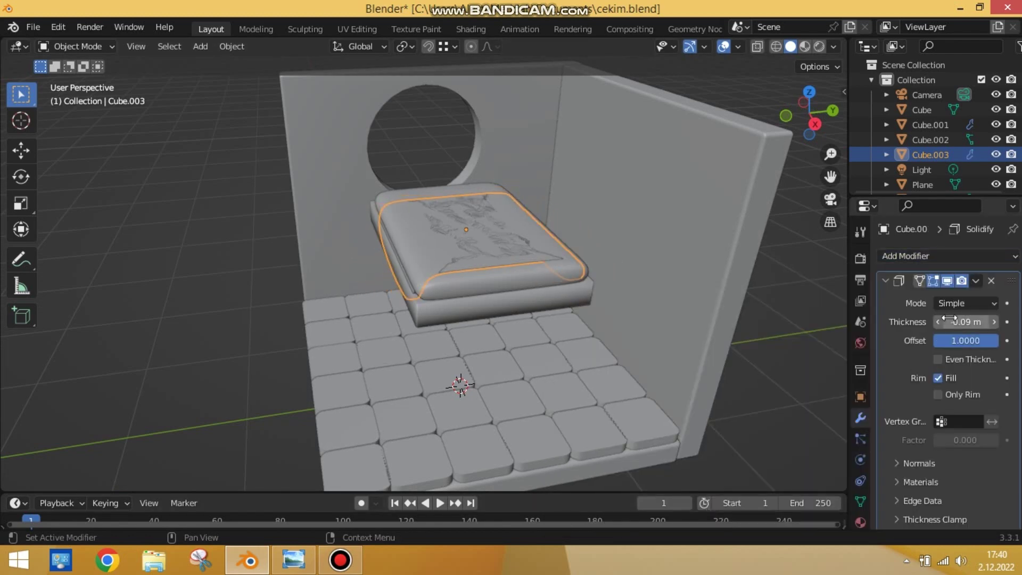
middle_click_drag(721, 398, 550, 337)
key("g")
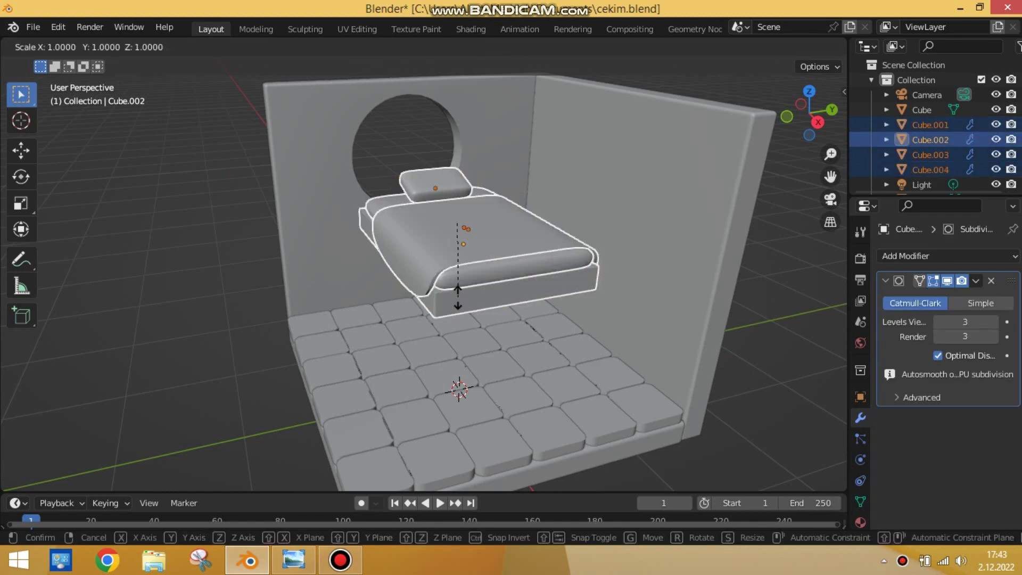
- Lower the bed parts onto the floor in front view
key("Escape")
key("KP_1")
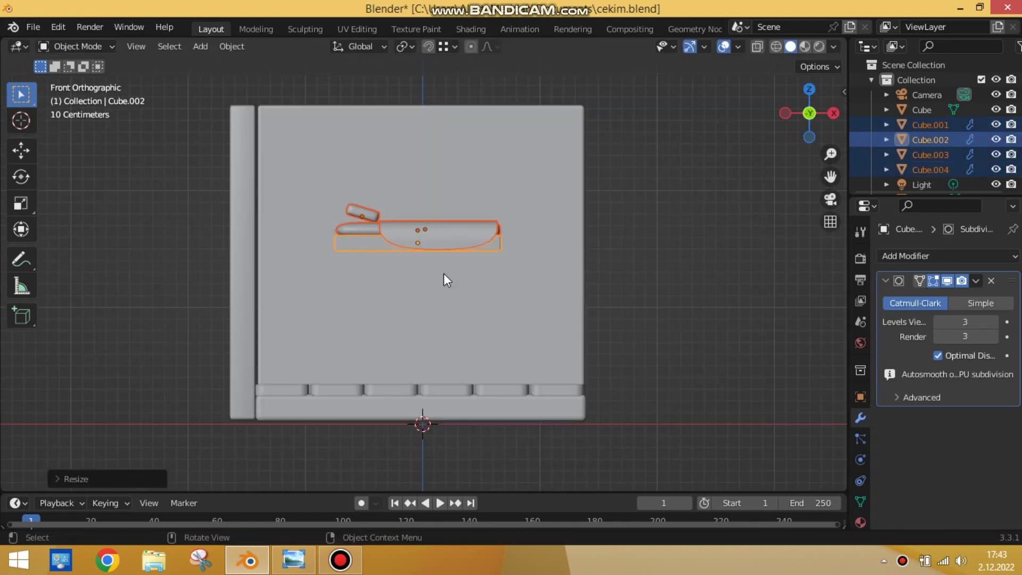
key("g")
left_click(479, 320)
mouse_move(479, 319)
middle_mouse_down()
mouse_move(517, 341)
mouse_move(487, 381)
middle_mouse_up()
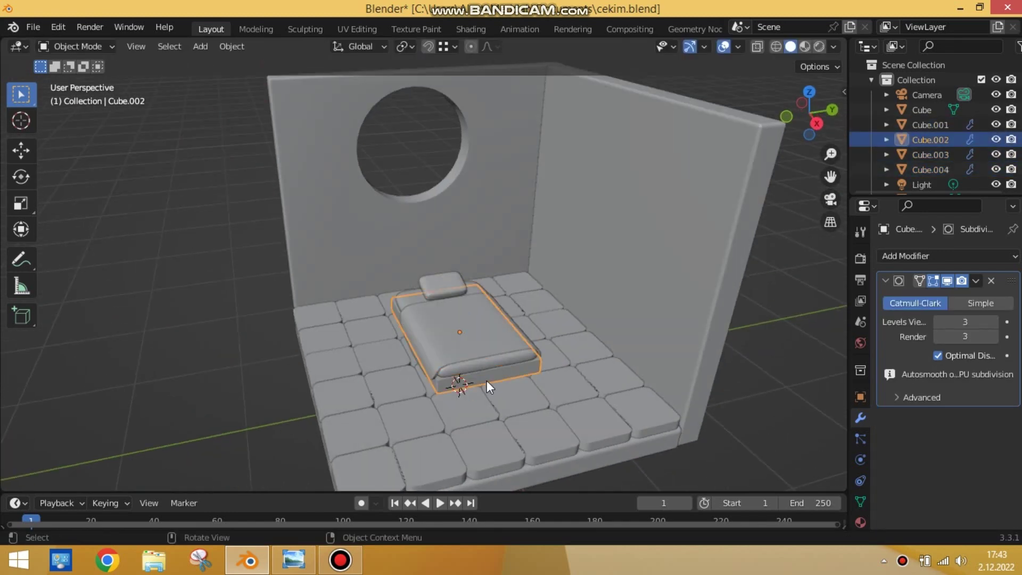
- Snap the 3D cursor to the bed and add a small cube there
key("shift+s")
left_click(484, 461)
key("shift+a")
left_click(544, 252)
key("s")
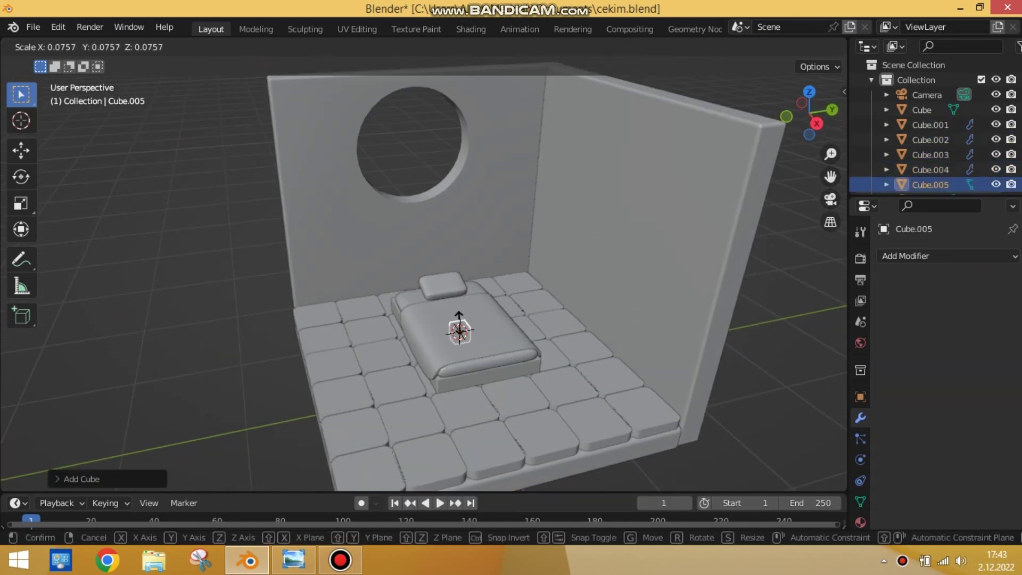
left_click(459, 322)
- Move the cube to the bed's foot corner and stretch it into a tall post
key("KP_7")
key("g")
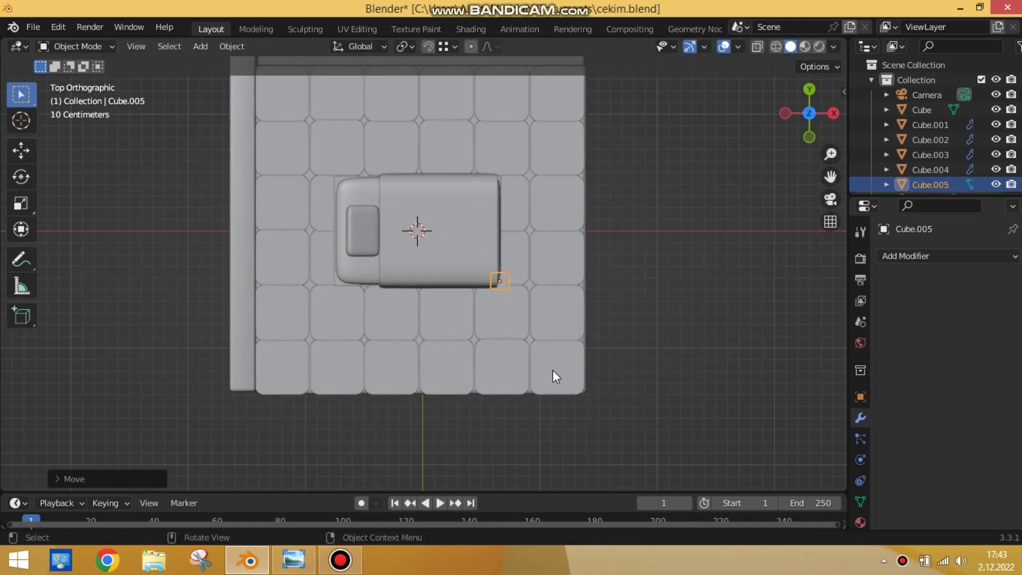
mouse_move(554, 375)
middle_mouse_down()
mouse_move(422, 301)
mouse_move(404, 256)
middle_mouse_up()
key("g")
left_click(426, 330)
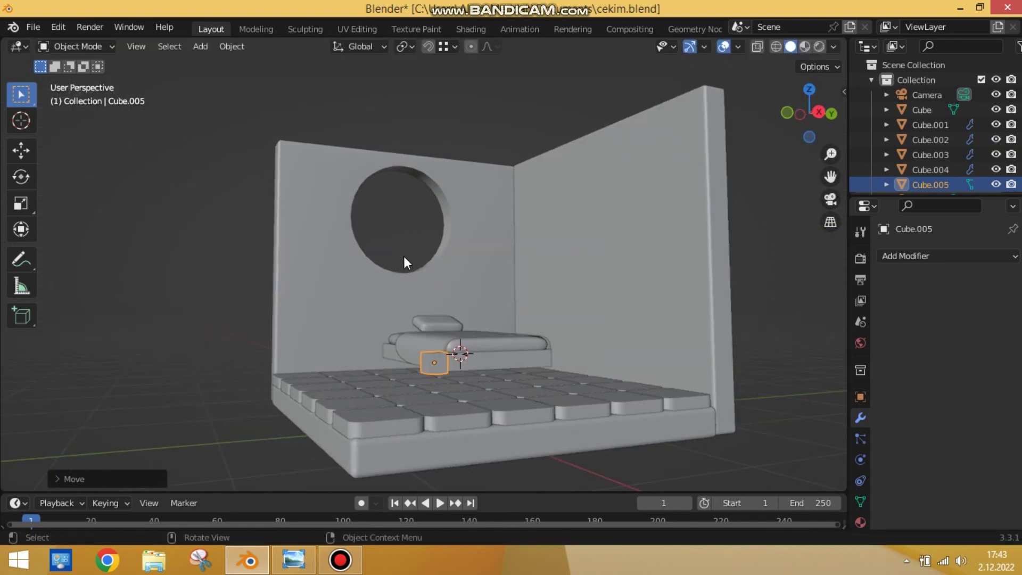
left_click(431, 207)
middle_click_drag(539, 244, 504, 271)
scroll(503, 271, "up", 3)
- Give the post a level-2 Subdivision Surface and a loop cut narrowing its middle
left_click(948, 255)
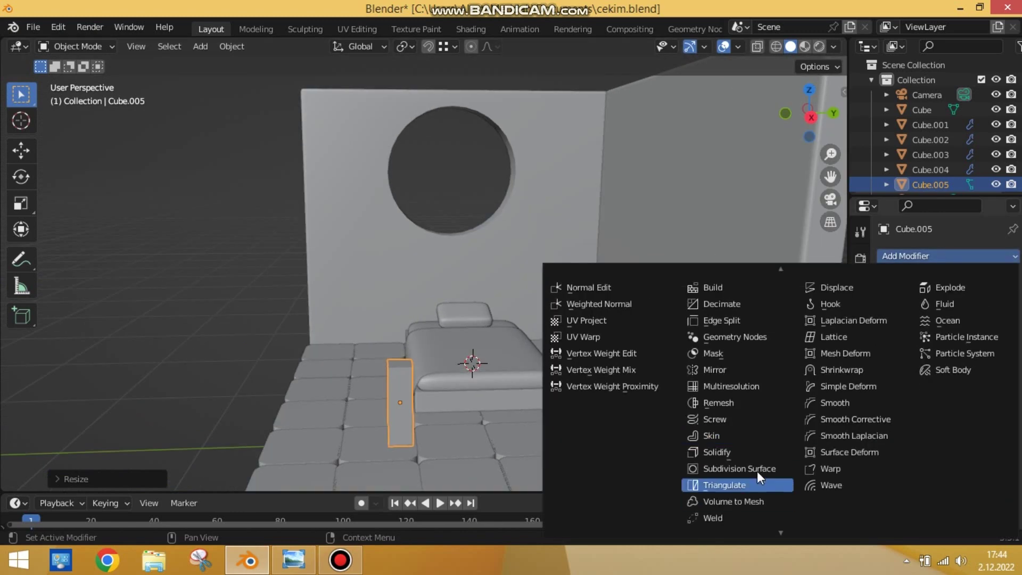
left_click(745, 468)
key("ctrl+2")
key("Tab")
key("ctrl+r")
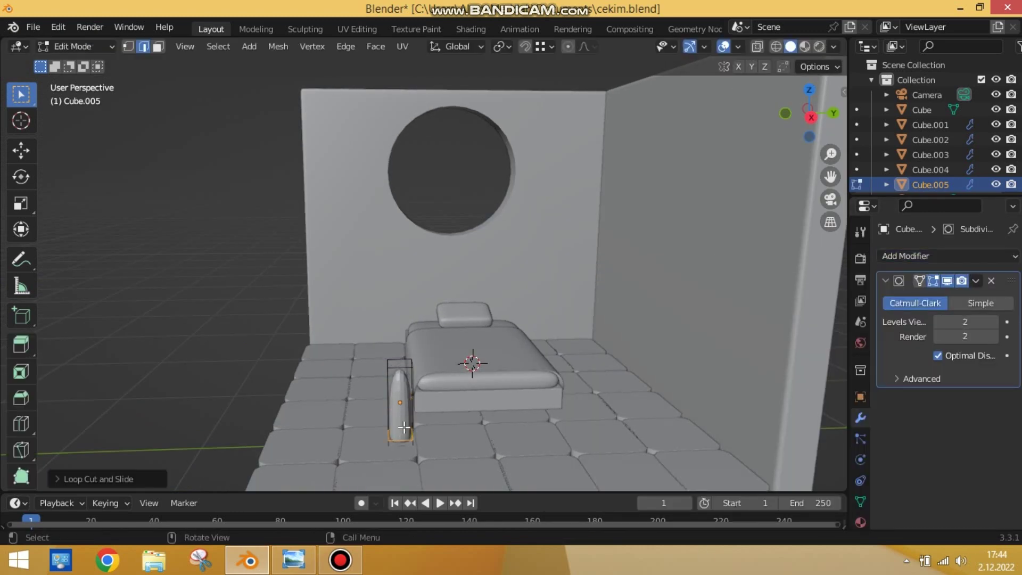
left_click(475, 418)
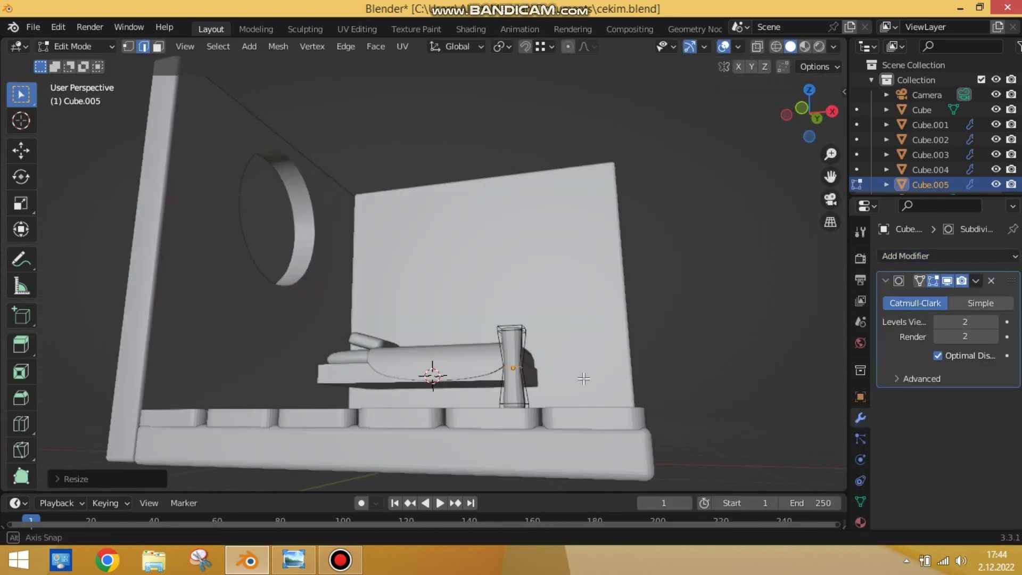
middle_click_drag(474, 417, 401, 392)
key("Tab")
- Add a small UV sphere as a ball top on the post
key("shift+s")
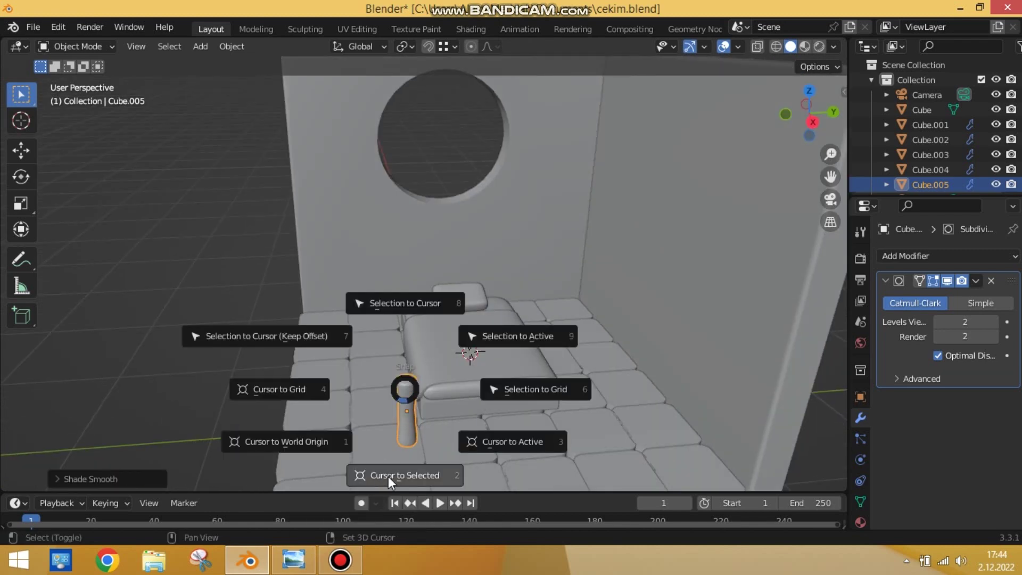
left_click(388, 476)
key("shift+a")
left_click(470, 282)
key("s")
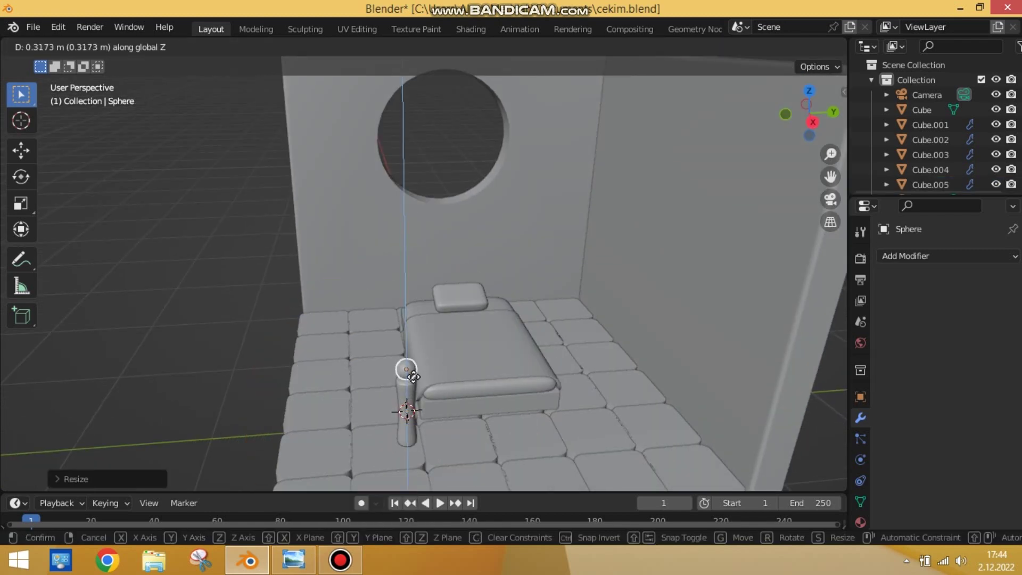
left_click(413, 376)
mouse_move(414, 377)
middle_mouse_down()
mouse_move(540, 381)
mouse_move(520, 375)
middle_mouse_up()
key("KP_1")
key("g")
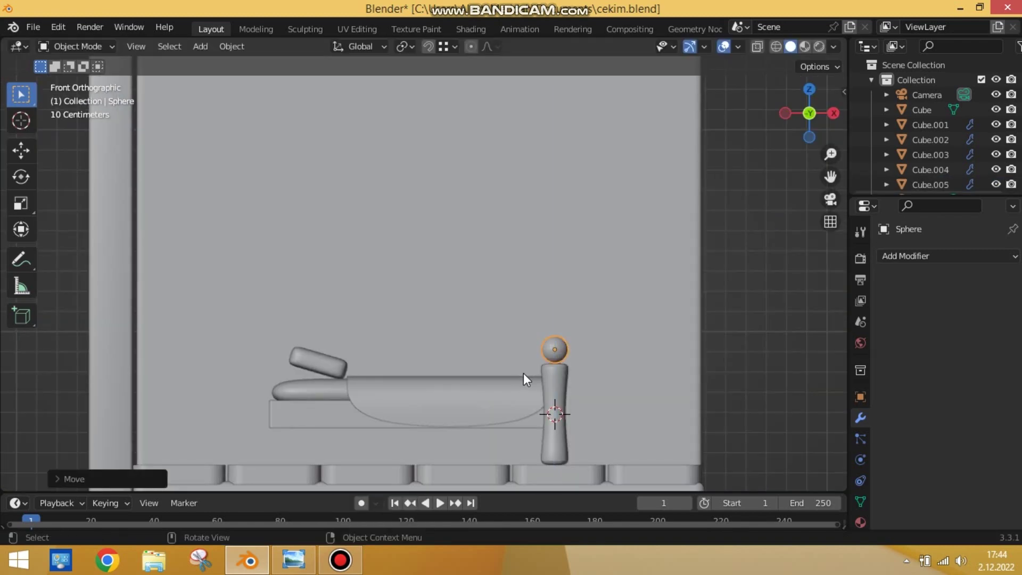
middle_click_drag(548, 334, 405, 369)
- Shade Smooth the post together with its ball top
left_click(433, 414)
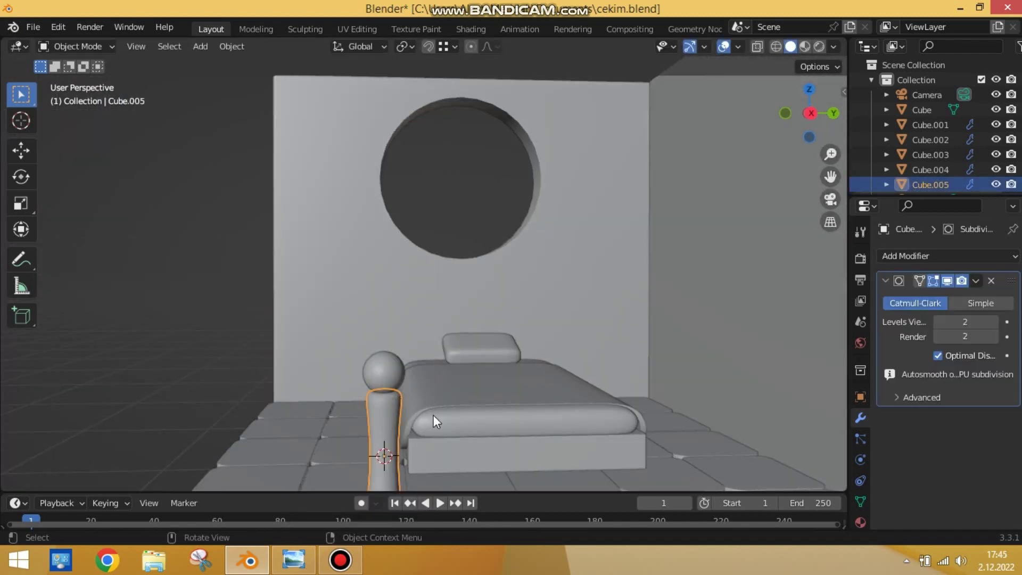
middle_click_drag(434, 415, 382, 345)
left_click(381, 345)
left_click(379, 378, "shift")
right_click(379, 378)
left_click(378, 378)
- Move the post along Y to line it up with the bed
key("KP_7")
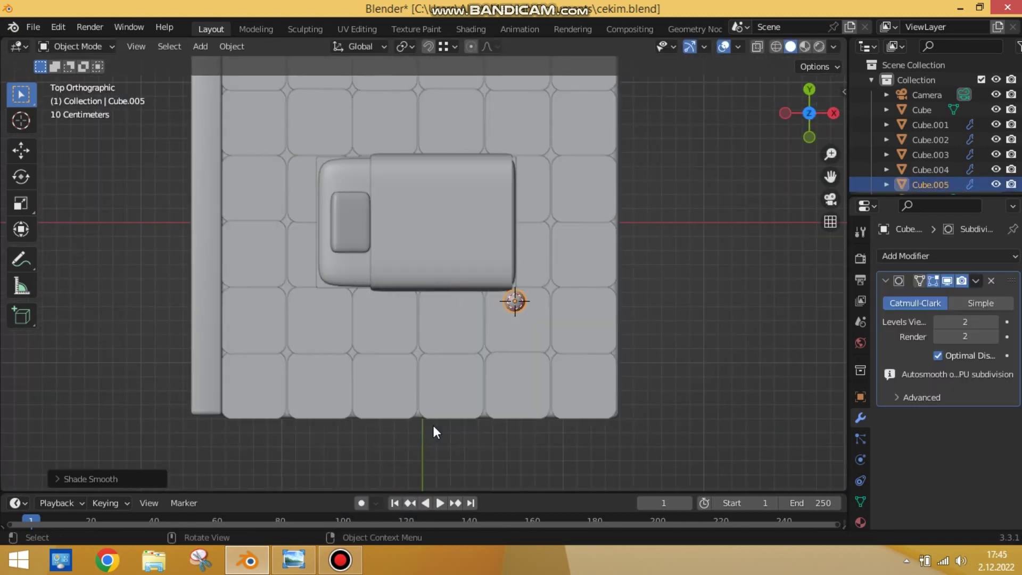
mouse_move(433, 426)
middle_mouse_down()
mouse_move(309, 164)
mouse_move(515, 440)
mouse_move(401, 343)
middle_mouse_up()
key("KP_3")
key("g")
key("y")
left_click(316, 163)
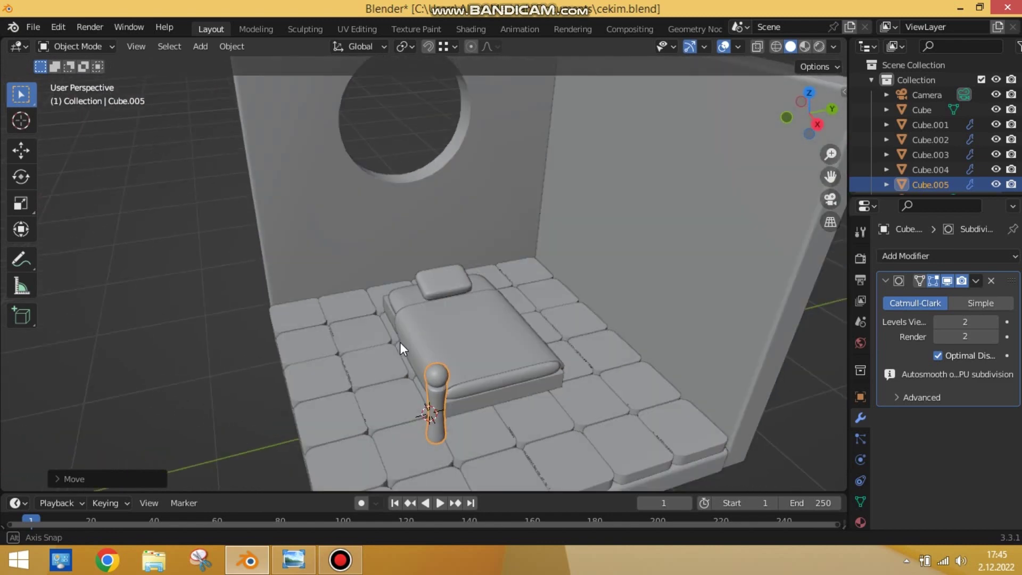
- Narrow the bed's width and rescale the mattress height along Z
left_click(457, 331)
key("s")
left_click(463, 334)
left_click(476, 343)
key("s")
key("z")
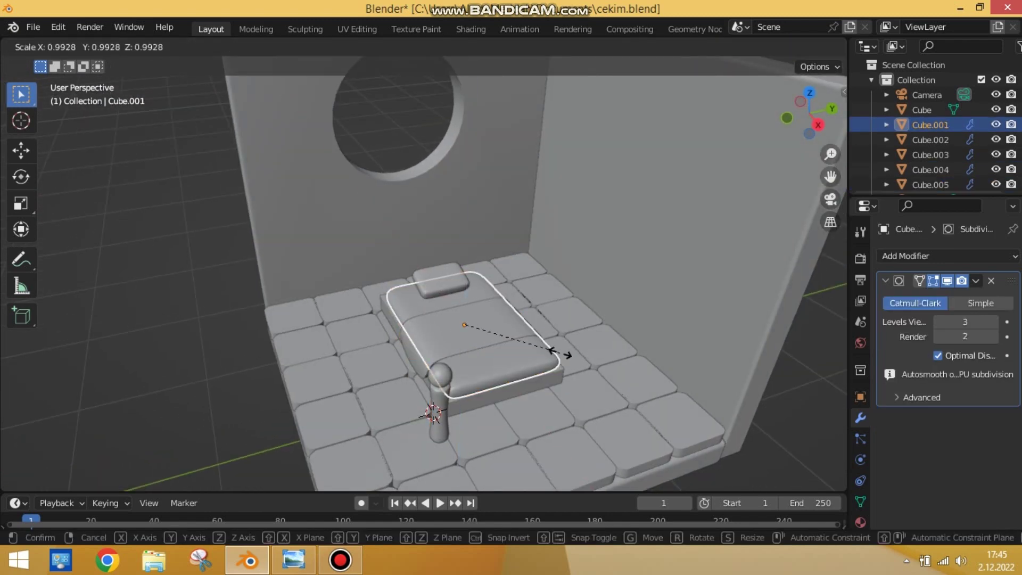
left_click(558, 350)
mouse_move(558, 350)
middle_mouse_down()
mouse_move(670, 343)
mouse_move(371, 401)
mouse_move(429, 107)
mouse_move(799, 186)
middle_mouse_up()
- Nudge the post along Y, then Mirror it around the bed and apply for four posts
key("g")
key("y")
left_click(429, 107)
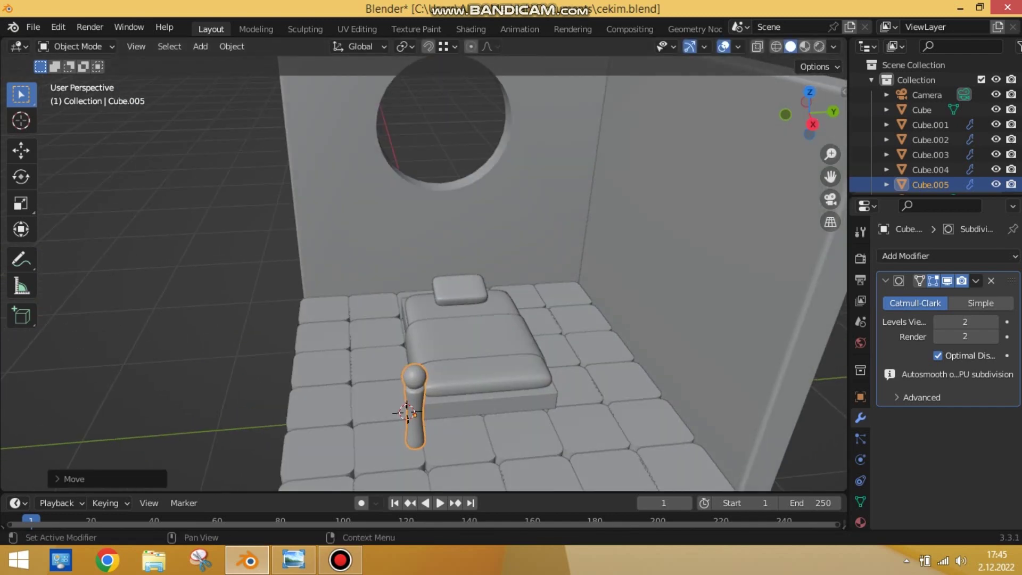
left_click(948, 256)
left_click(708, 420)
left_click(990, 358)
key("ctrl+a")
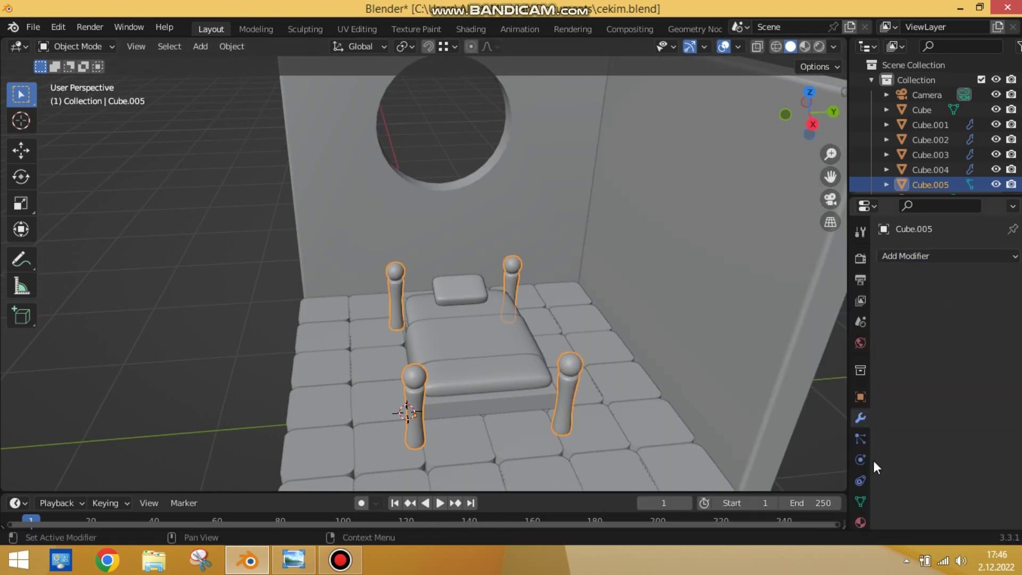
- Reposition the bed parts and blanket between the posts in front view
middle_click_drag(798, 372, 793, 262)
left_click(327, 358, "shift")
left_click(375, 317, "shift")
left_click(426, 340, "shift")
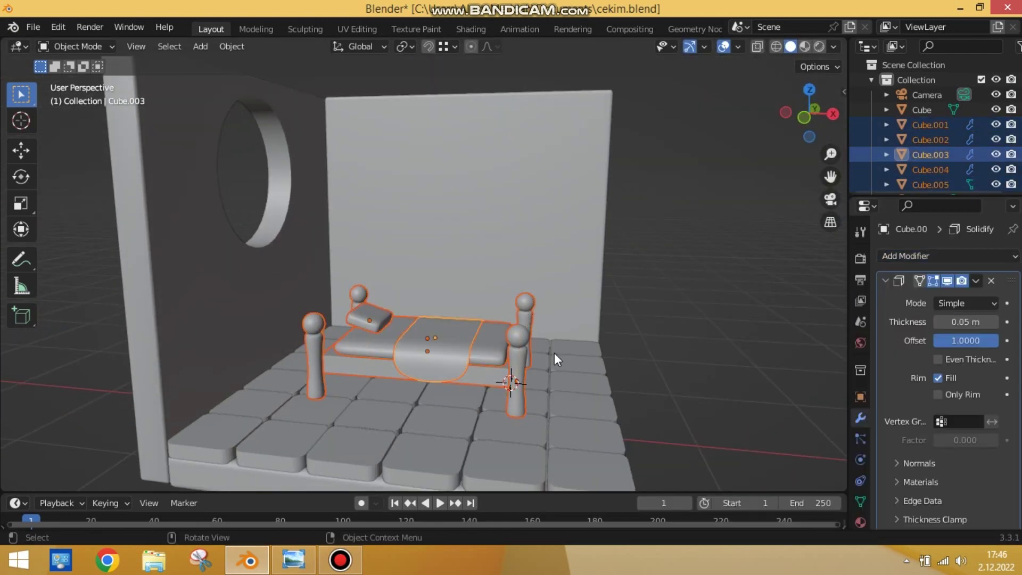
key("KP_1")
key("g")
left_click(365, 373)
mouse_move(366, 373)
middle_mouse_down()
mouse_move(250, 444)
mouse_move(402, 312)
middle_mouse_up()
- Narrow the bed frame along X to fit between the posts
left_click(244, 434)
left_click(306, 325)
key("s")
key("x")
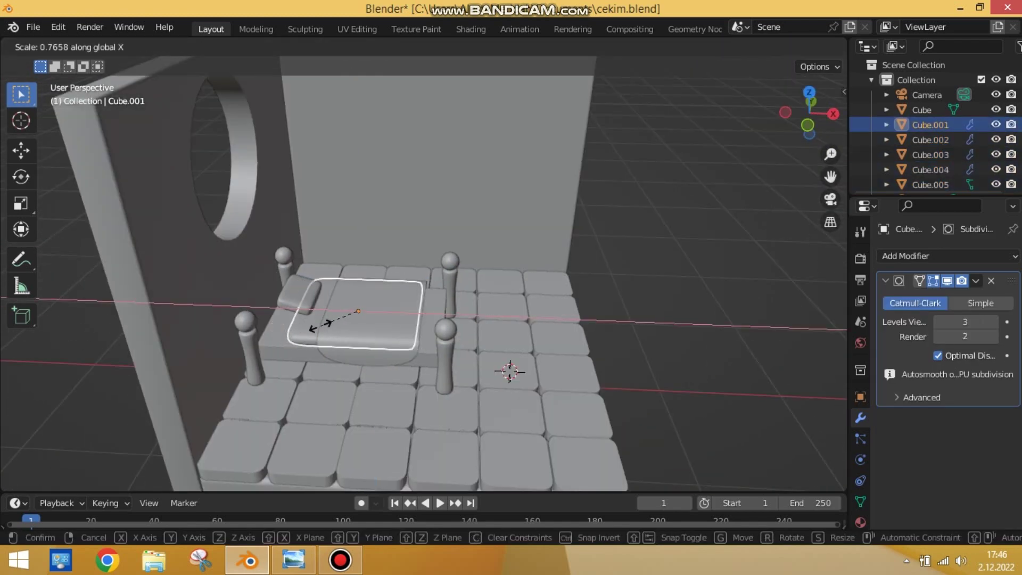
left_click(300, 328)
- Move the selected bed parts into their final position and select the bed base
mouse_move(300, 328)
middle_mouse_down()
mouse_move(455, 397)
mouse_move(347, 311)
middle_mouse_up()
left_click(347, 311)
left_click(277, 327, "shift")
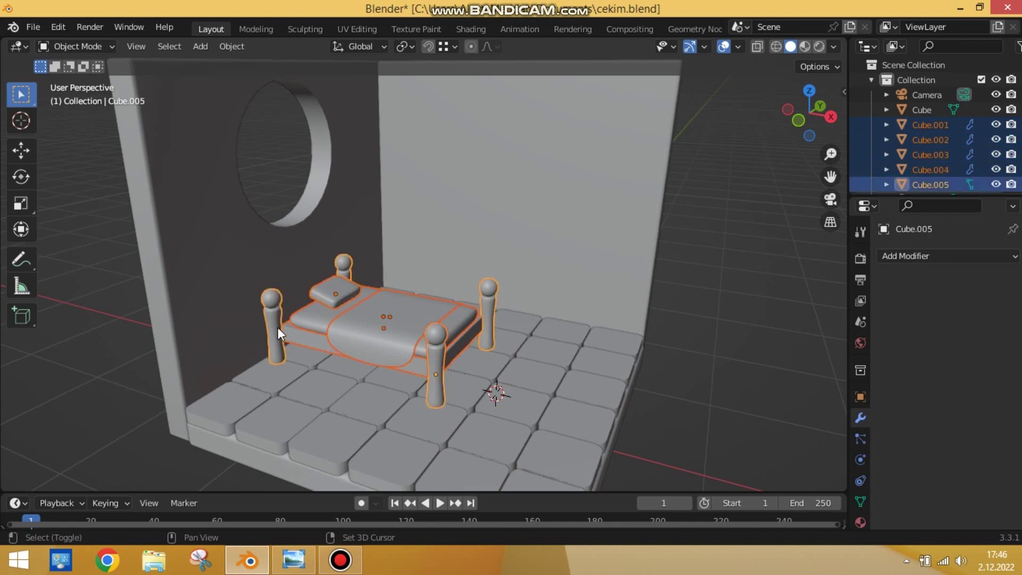
key("g")
left_click(683, 396)
left_click(523, 353)
key("shift+s")
left_click(525, 439)
- Add a small cube and place it beside the front bedpost
key("shift+a")
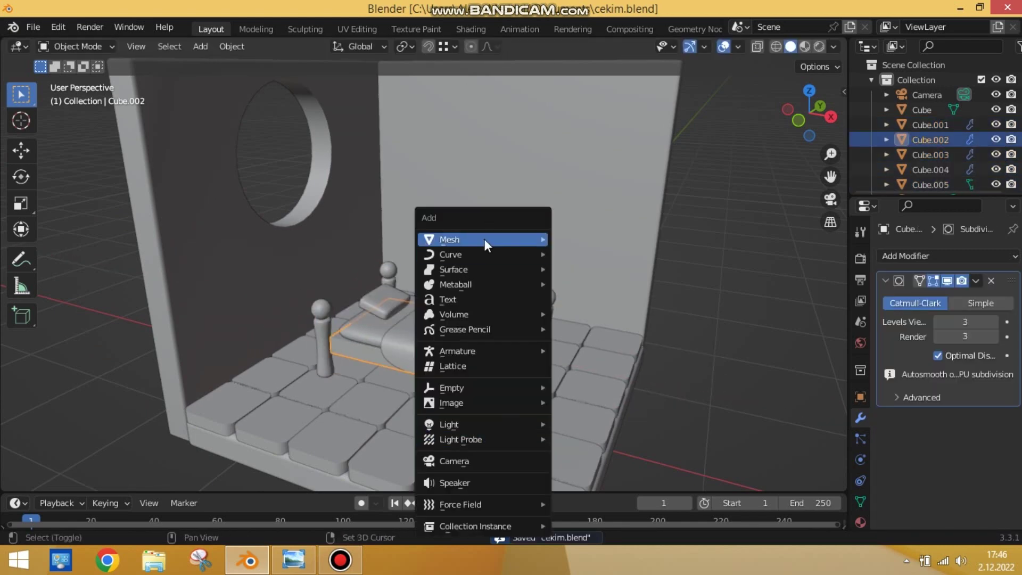
left_click(581, 253)
key("s")
key("g")
left_click(544, 323)
key("s")
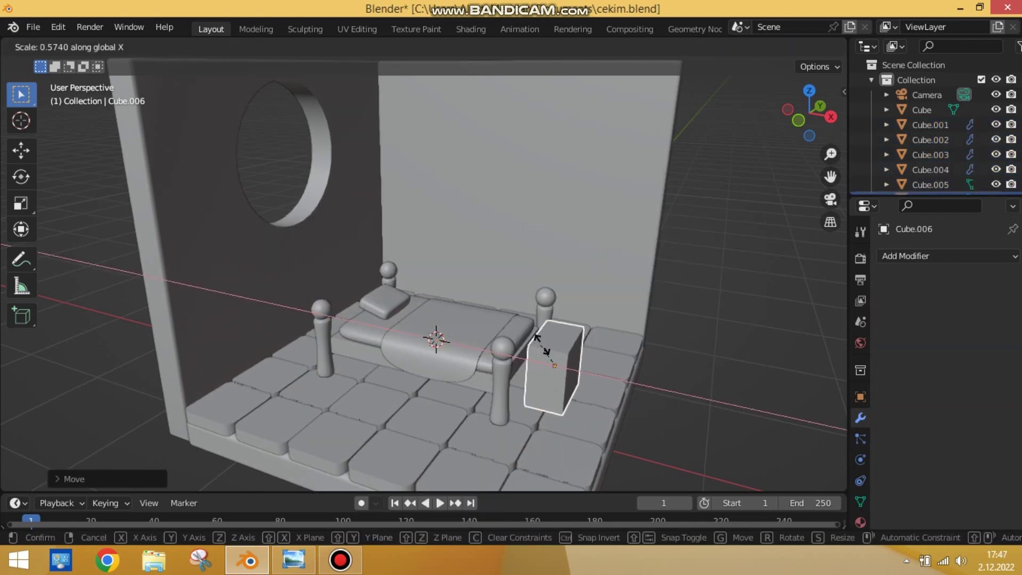
left_click(494, 370)
- Shape the cube into a footboard, widening it along Y and setting its height
mouse_move(494, 371)
middle_mouse_down()
mouse_move(513, 320)
mouse_move(679, 327)
mouse_move(606, 330)
middle_mouse_up()
key("g")
left_click(509, 334)
key("s")
key("y")
left_click(565, 332)
key("s")
key("z")
left_click(605, 365)
middle_click_drag(605, 365, 825, 258)
- Give the footboard a level-1 Subdivision Surface and five vertical edge loops
key("ctrl+1")
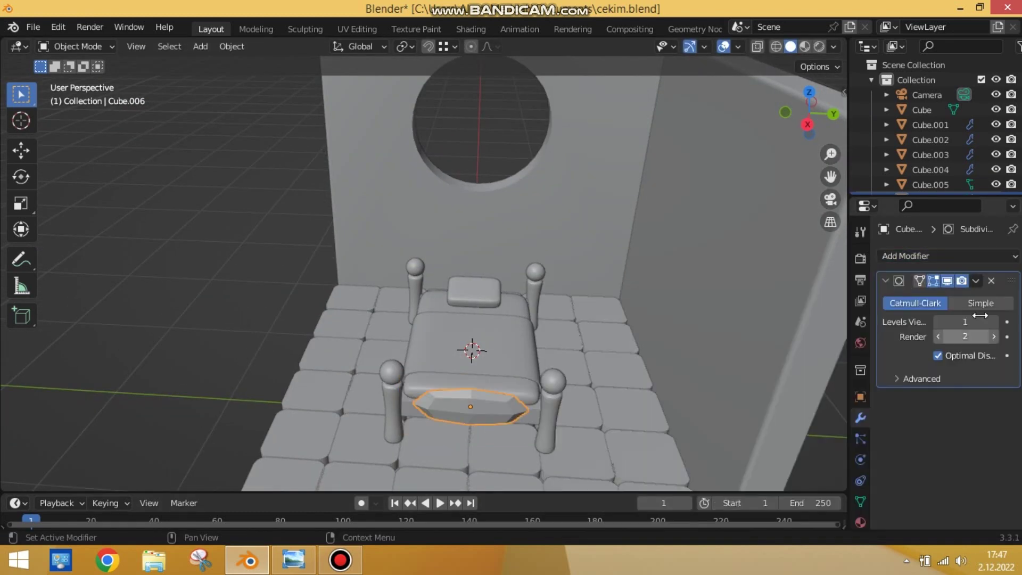
key("Tab")
key("ctrl+r")
left_click(508, 398)
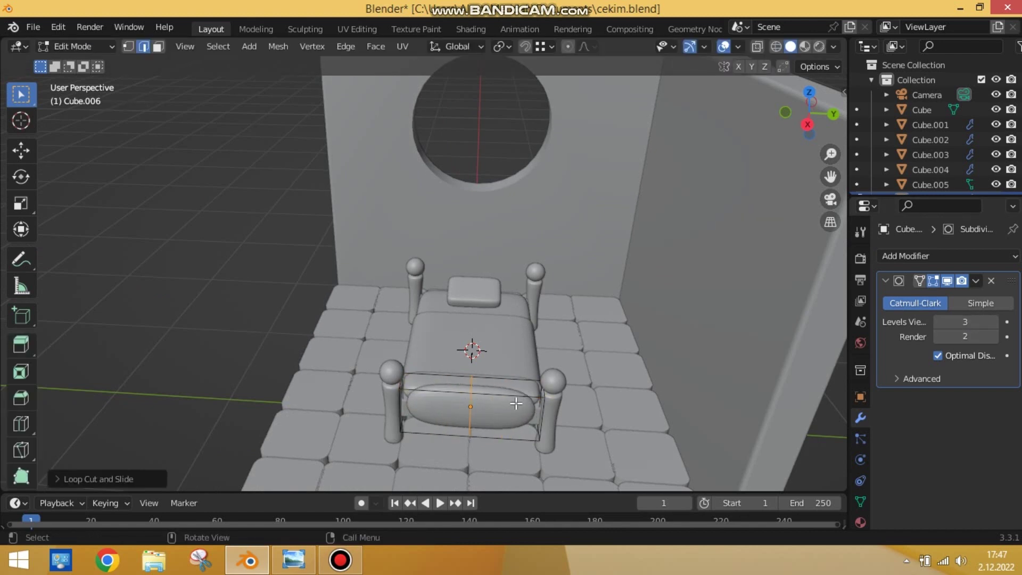
left_click(496, 408)
right_click(462, 381)
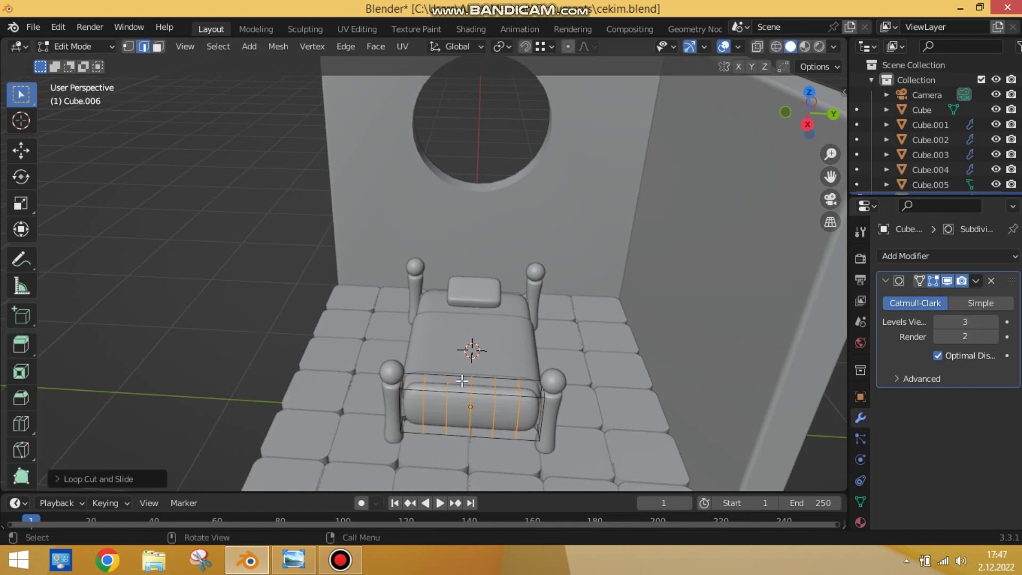
- Raise the middle edge loops along Z to arch the footboard's top
key("g")
key("z")
left_click(483, 386)
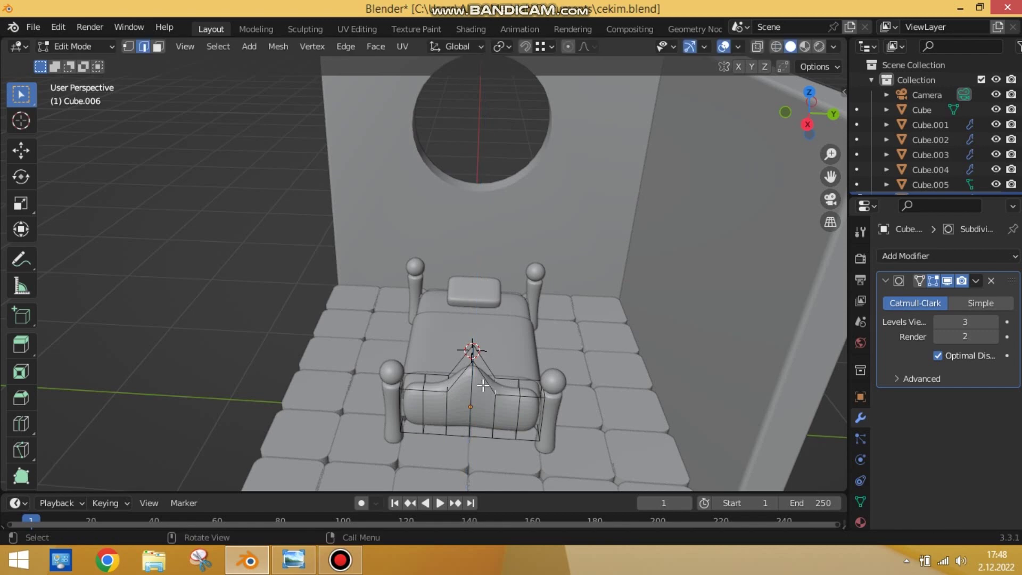
key("g")
key("z")
left_click(445, 362)
key("g")
key("z")
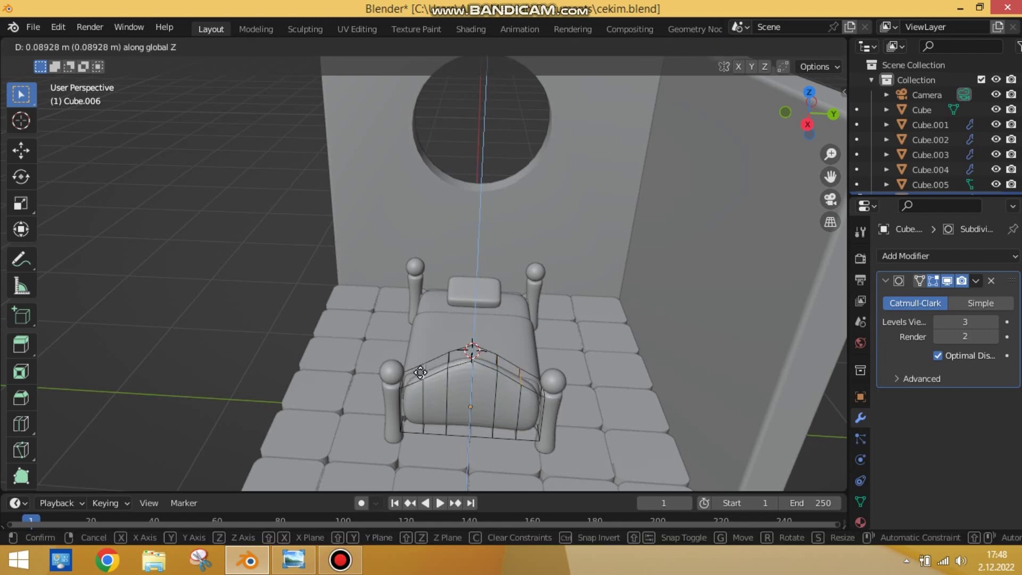
left_click(432, 373)
mouse_move(431, 373)
middle_mouse_down()
mouse_move(565, 413)
mouse_move(557, 410)
middle_mouse_up()
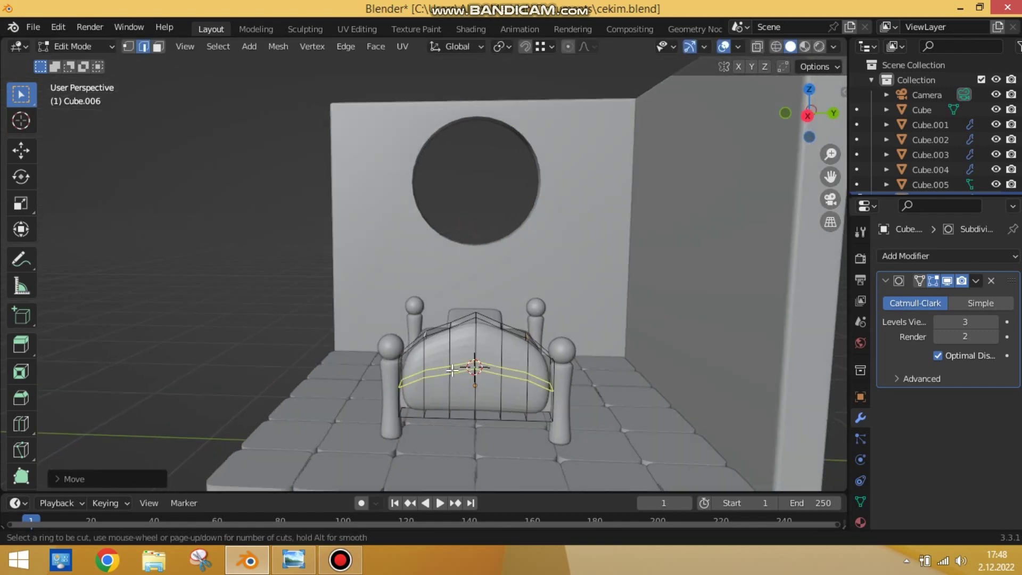
- Add a horizontal loop, widen the footboard's edge loops, and Shade Smooth it
left_click(452, 370)
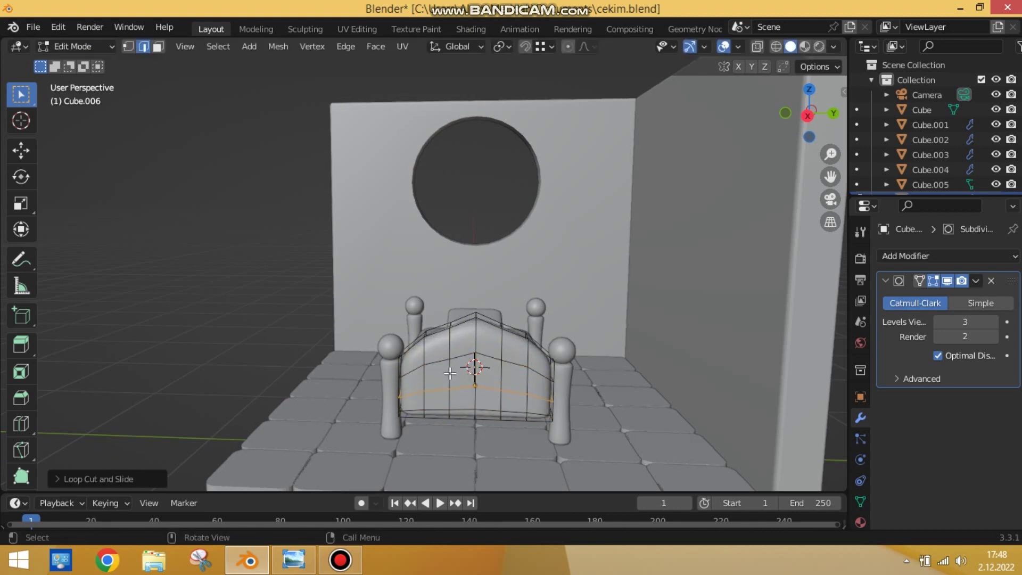
key("s")
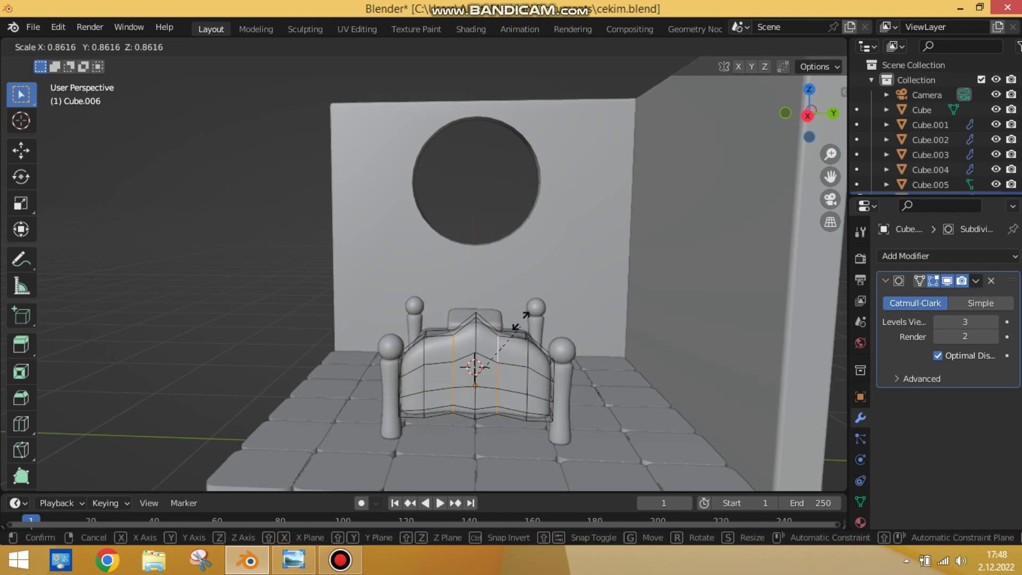
left_click(526, 314)
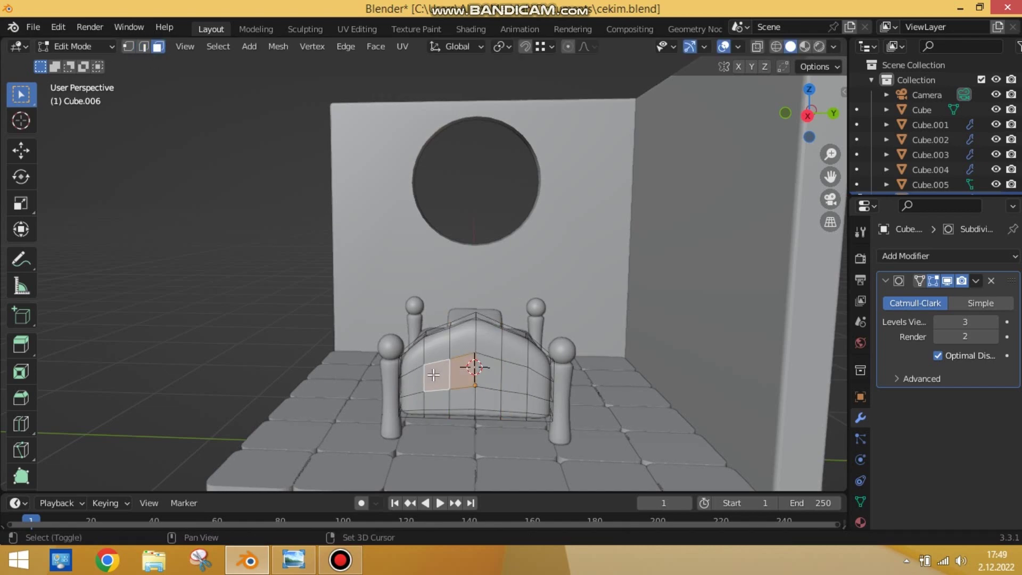
key("Tab")
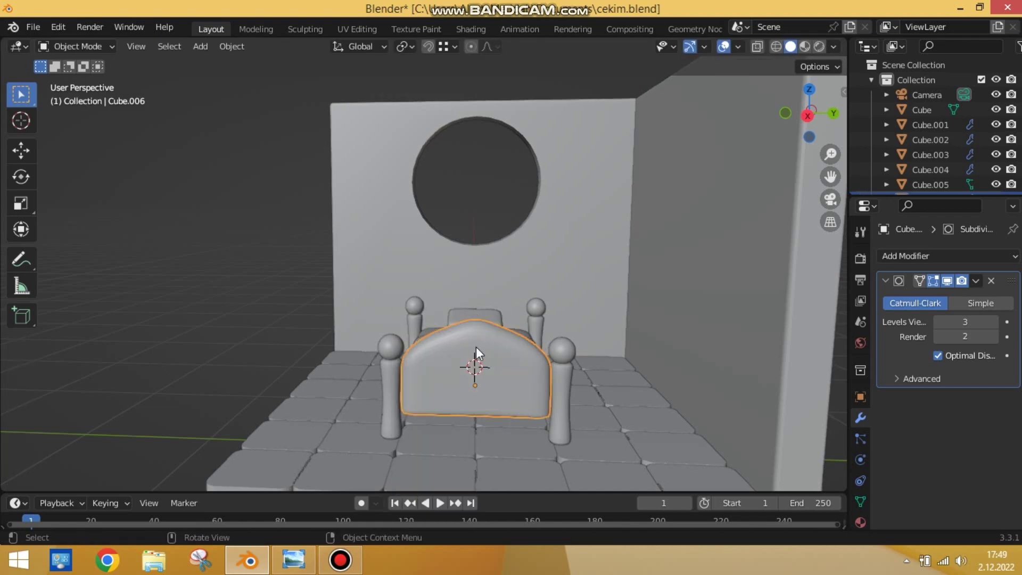
right_click(476, 347)
left_click(415, 235)
mouse_move(516, 350)
middle_mouse_down()
mouse_move(516, 325)
mouse_move(479, 331)
mouse_move(474, 352)
mouse_move(664, 360)
mouse_move(529, 380)
mouse_move(640, 404)
mouse_move(196, 381)
mouse_move(333, 403)
middle_mouse_up()
key("Tab")
- Duplicate the footboard to the bed's head as a headboard and adjust its Y depth
key("g")
left_click(490, 360)
key("Tab")
key("s")
key("y")
left_click(503, 379)
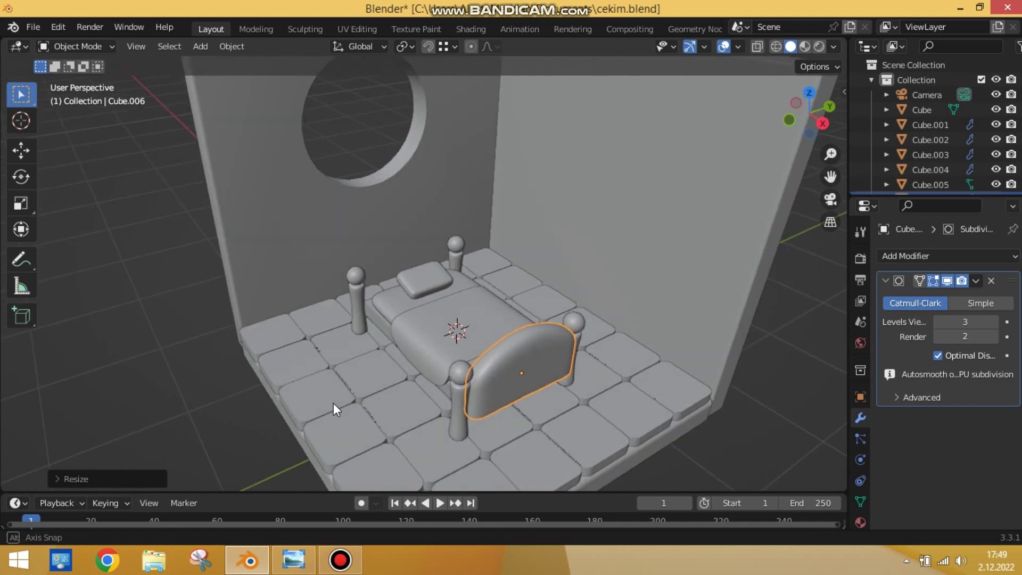
- Cancel the headboard move and scale the headboard taller along Z
right_click(429, 272)
mouse_move(429, 272)
middle_mouse_down()
mouse_move(544, 253)
mouse_move(397, 239)
middle_mouse_up()
key("s")
key("z")
left_click(480, 213)
middle_click_drag(479, 213, 569, 258)
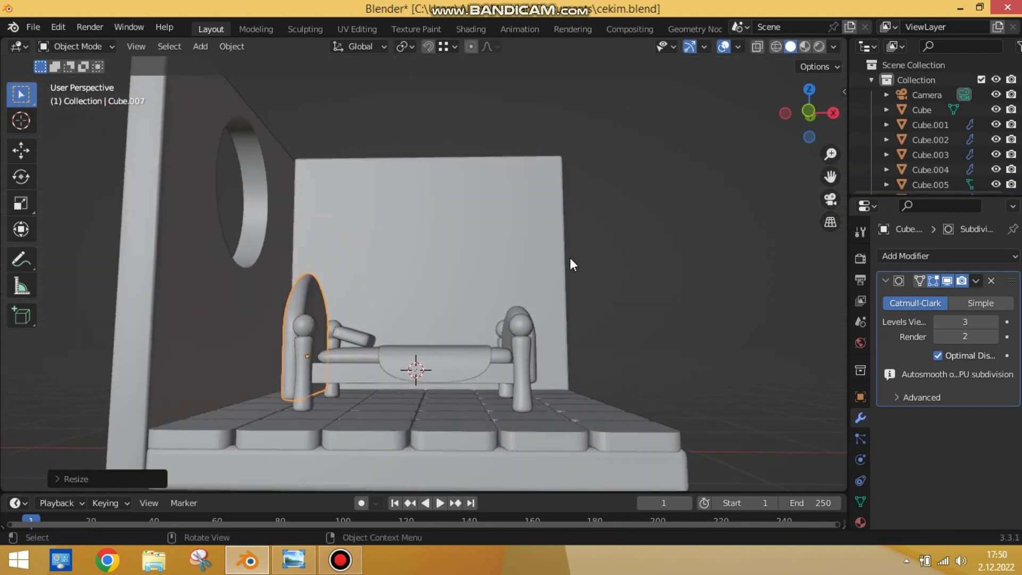
key("KP_1")
mouse_move(459, 190)
middle_mouse_down()
mouse_move(386, 213)
mouse_move(516, 364)
mouse_move(505, 350)
mouse_move(608, 358)
mouse_move(406, 289)
mouse_move(532, 265)
mouse_move(401, 349)
mouse_move(296, 382)
middle_mouse_up()
- Resize the footboard's height and move it vertically into place
left_click(516, 363)
key("s")
key("z")
key("KP_1")
key("g")
key("z")
left_click(522, 360)
- Raise the pillow vertically above the mattress
left_click(407, 289)
left_click(403, 309)
key("g")
key("z")
left_click(410, 344)
- Slide the pillow along X and tilt it to prop against the headboard
key("KP_1")
key("g")
key("x")
left_click(399, 337)
key("r")
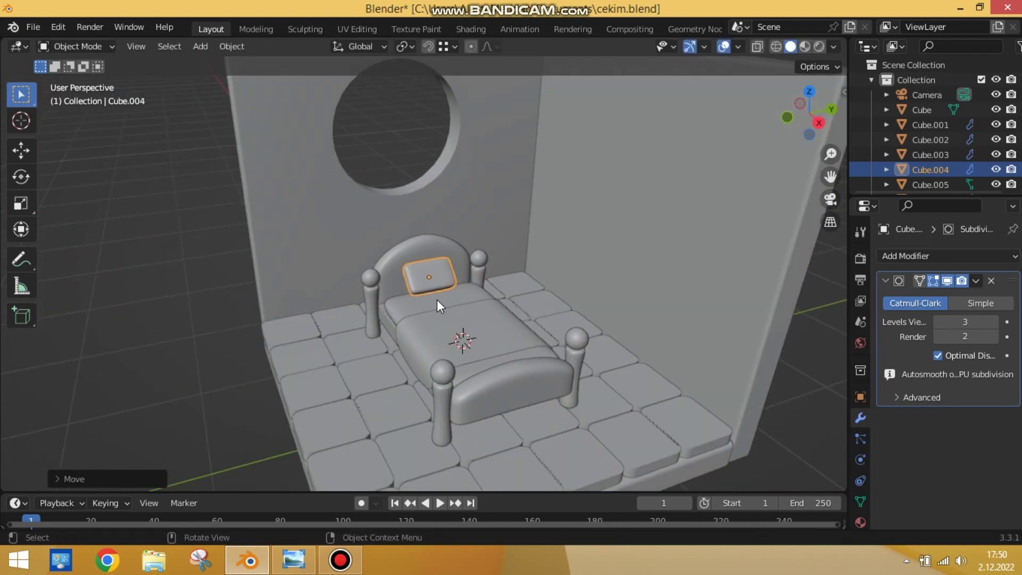
left_click(430, 314)
middle_click_drag(430, 314, 561, 305)
- Rescale the blanket along one axis
left_click(468, 324)
key("s")
key("z")
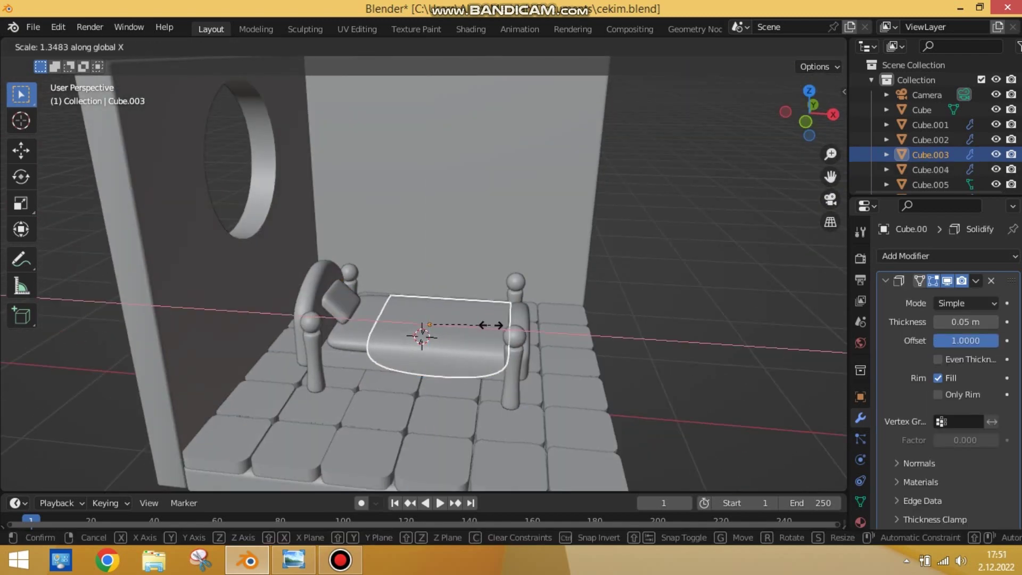
left_click(372, 326)
- Extrude the mattress face near the headboard to thicken the mattress
left_click(357, 324)
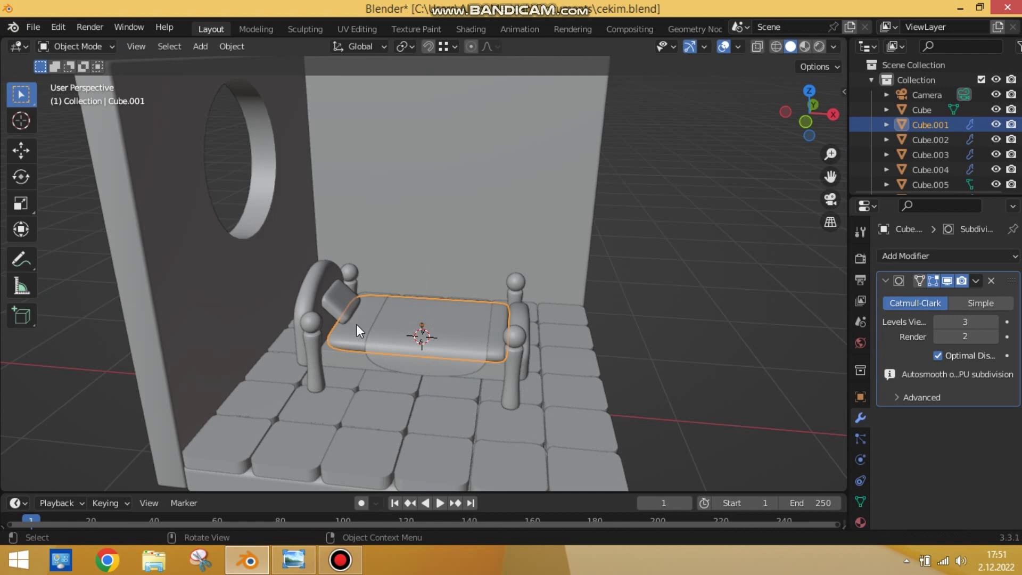
left_click(307, 320)
middle_click_drag(307, 321, 408, 226)
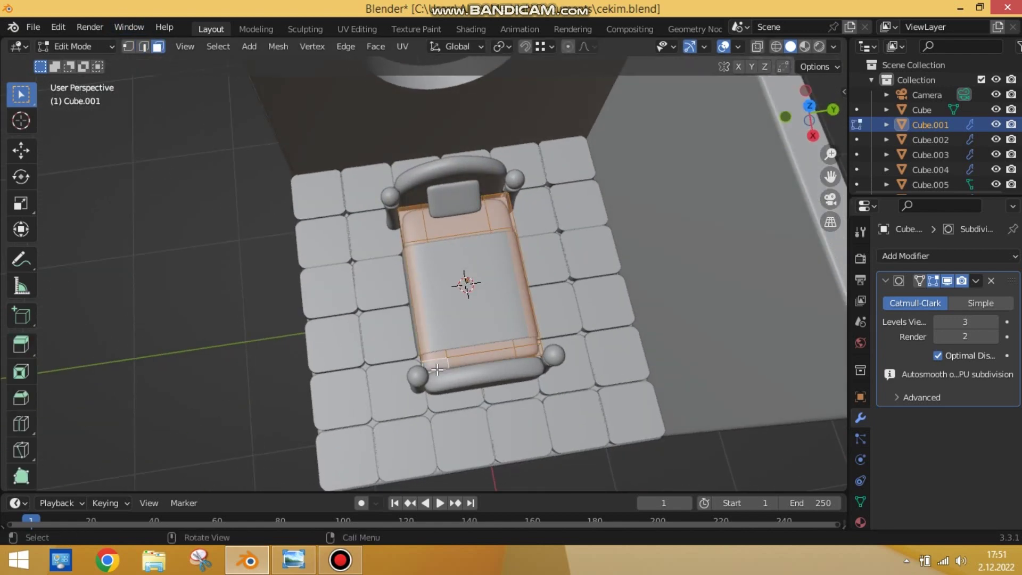
middle_click_drag(437, 369, 644, 212)
key("e")
left_click(635, 208)
- Select all bed parts and shift the whole bed along X
key("Tab")
left_click(334, 325)
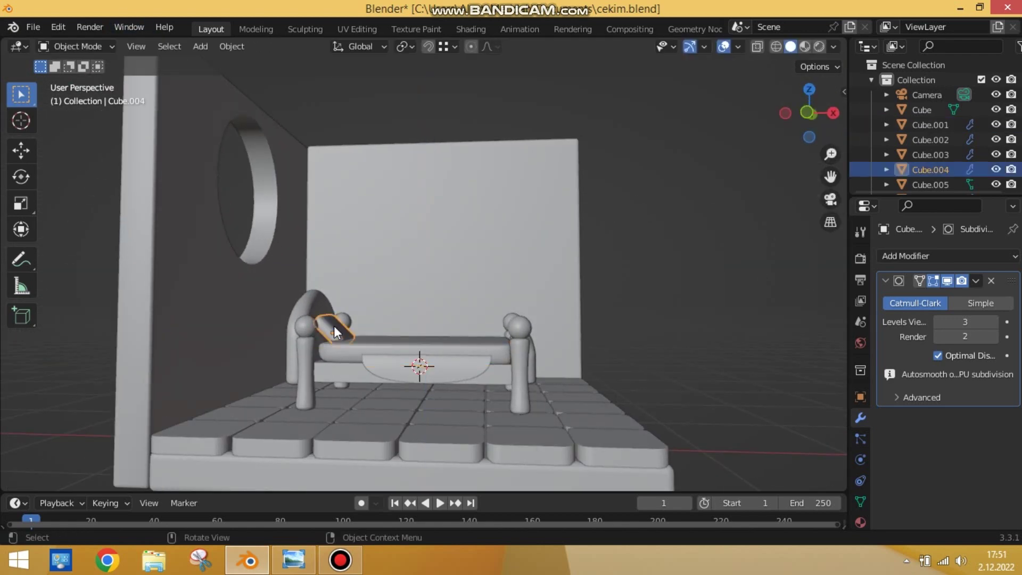
middle_click_drag(580, 343, 365, 273)
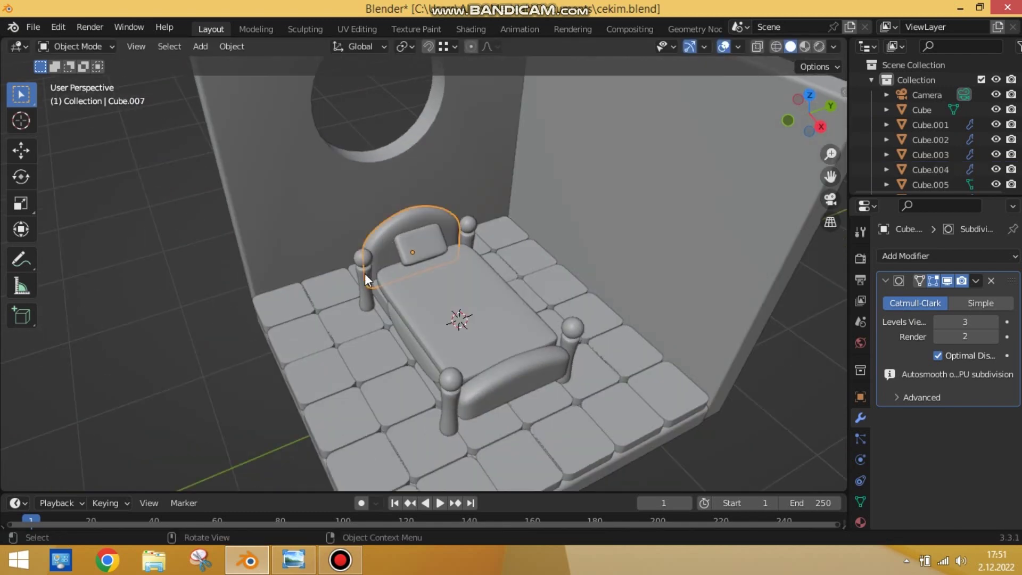
left_click_drag(366, 273, 440, 385)
left_click(383, 303, "shift")
key("g")
key("x")
left_click(373, 268)
key("KP_7")
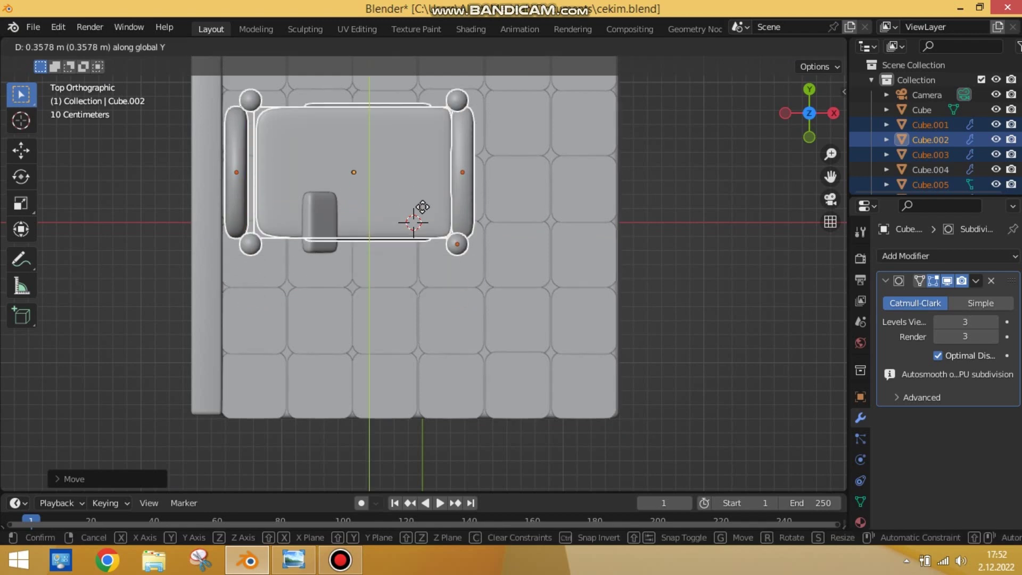
- Leave the pillow in place and reposition the blanket on the bed
mouse_move(407, 266)
middle_mouse_down()
mouse_move(577, 210)
mouse_move(521, 175)
middle_mouse_up()
left_click(522, 176)
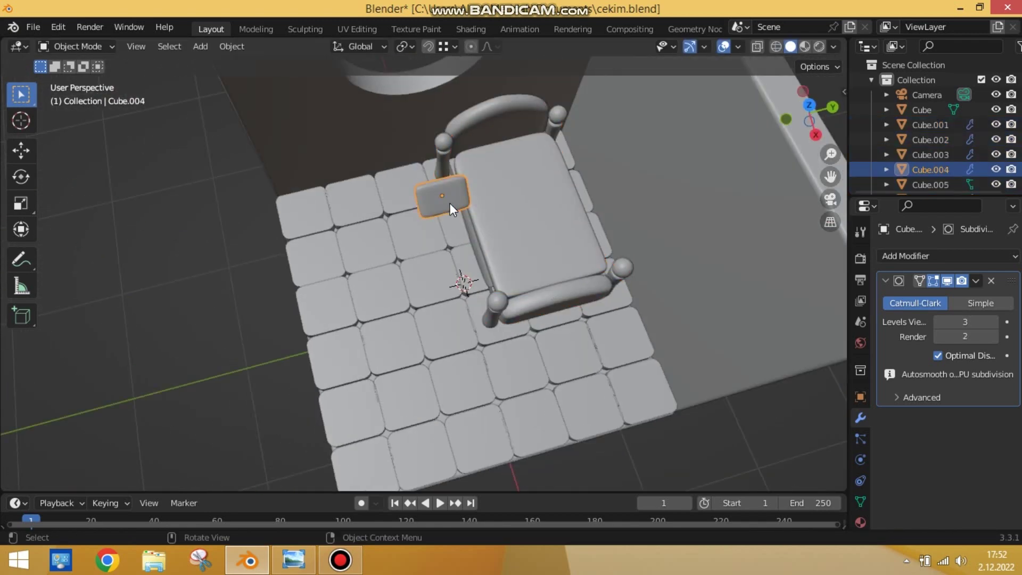
left_click(504, 138)
mouse_move(522, 245)
middle_mouse_down()
mouse_move(494, 261)
mouse_move(547, 245)
mouse_move(416, 263)
mouse_move(697, 357)
middle_mouse_up()
left_click(495, 260)
key("g")
left_click(422, 272)
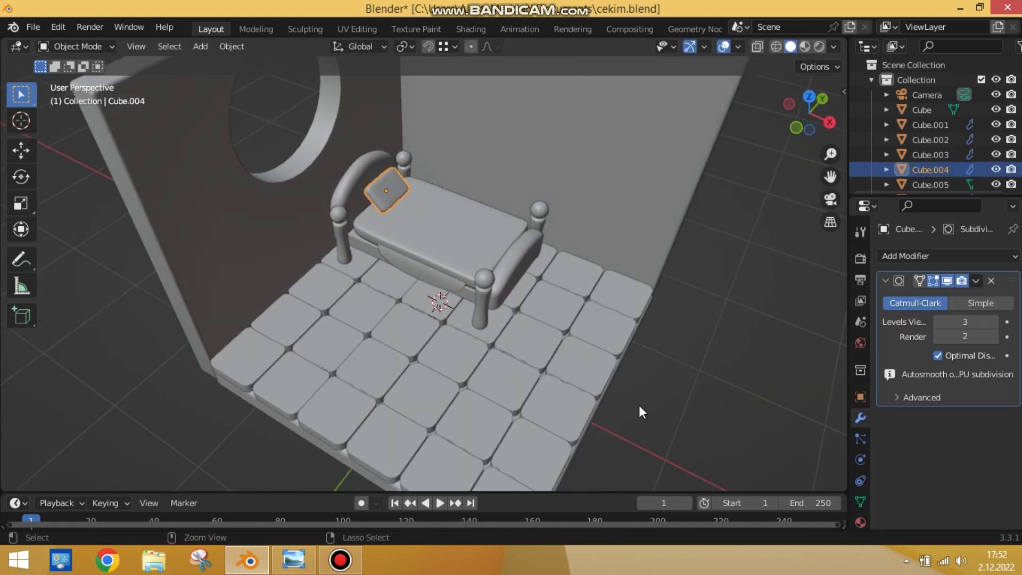
- Move the blanket again and lower it vertically onto the mattress, then undo the last change
left_click(416, 305)
middle_click_drag(416, 305, 525, 255)
key("g")
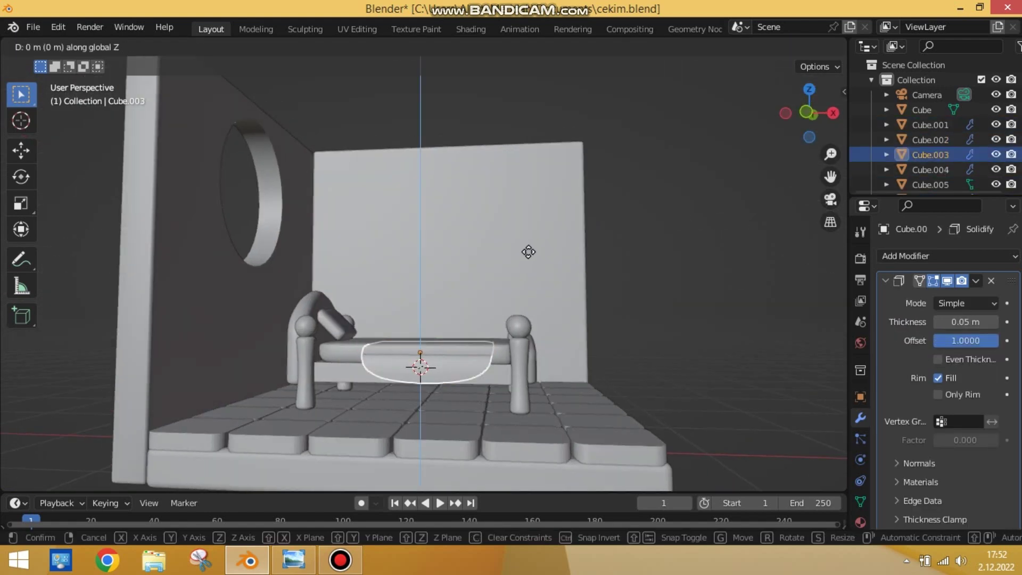
left_click(570, 279)
middle_click_drag(570, 279, 416, 308)
key("Tab")
middle_click_drag(251, 188, 536, 309)
key("Tab")
key("g")
key("z")
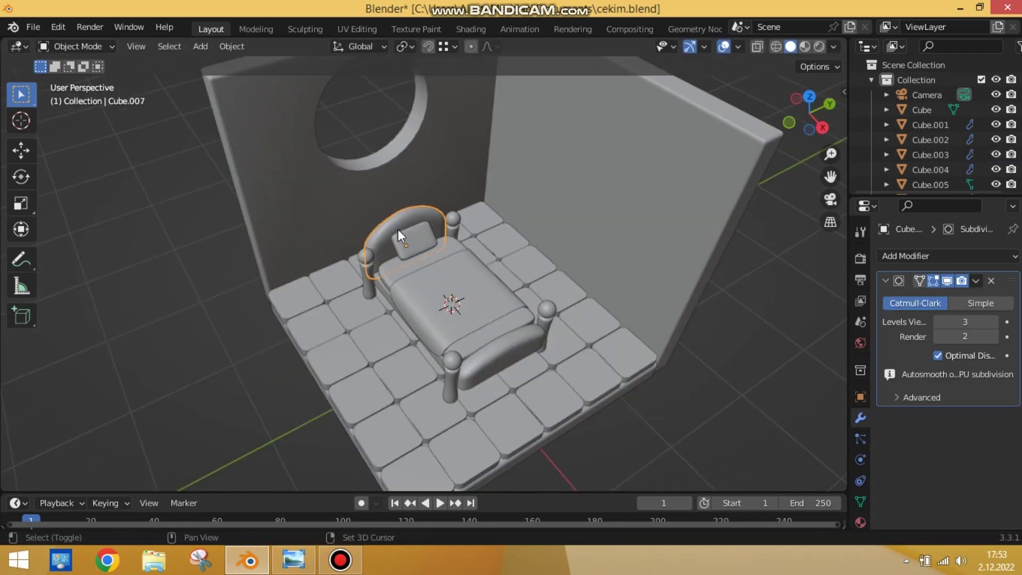
key("ctrl+z")
key("ctrl+z")
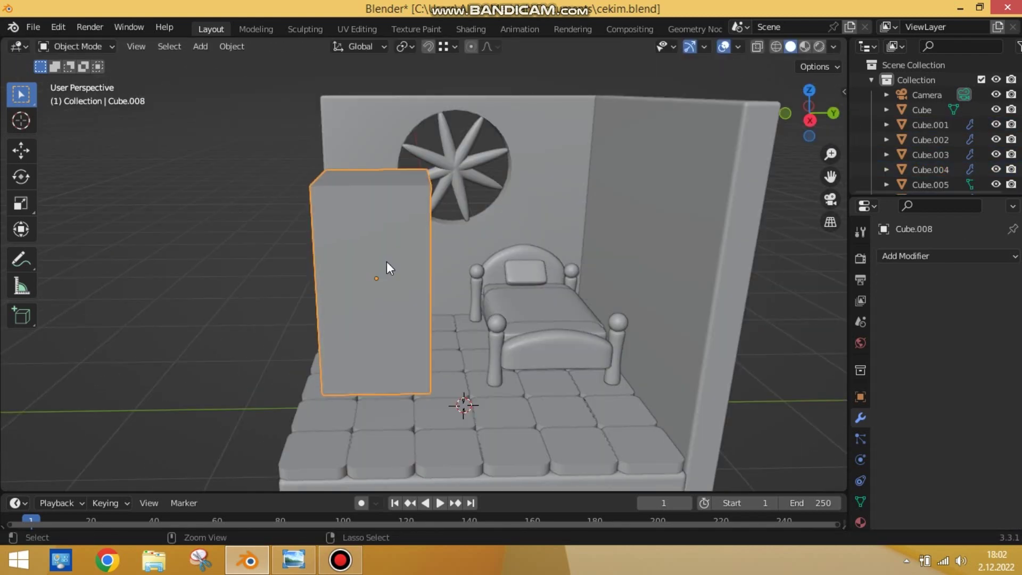
- Raise the wardrobe's top edges vertically into a peak
key("Tab")
left_click(373, 176)
key("g")
key("z")
key("Escape")
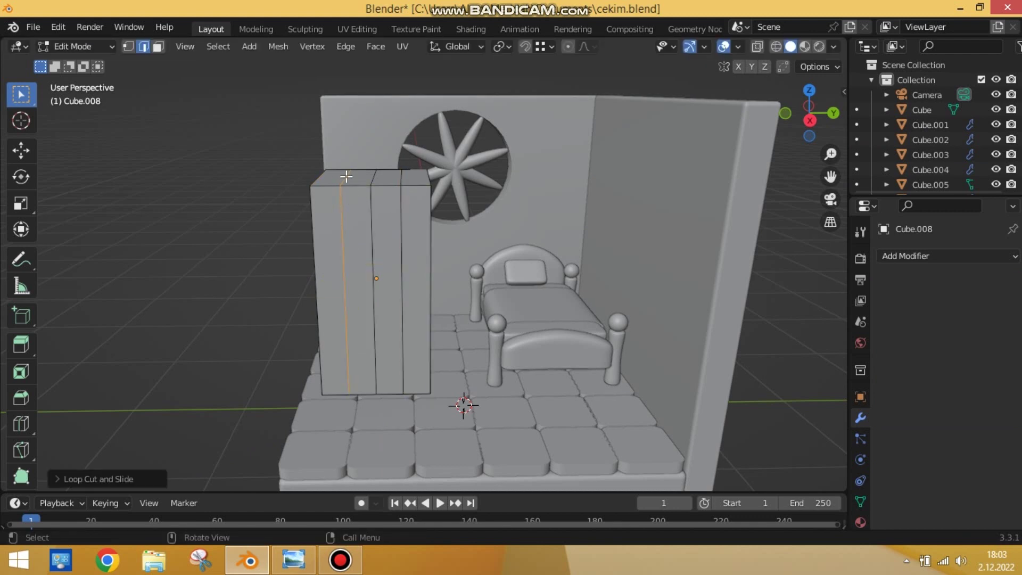
left_click(400, 179, "shift")
key("g")
key("z")
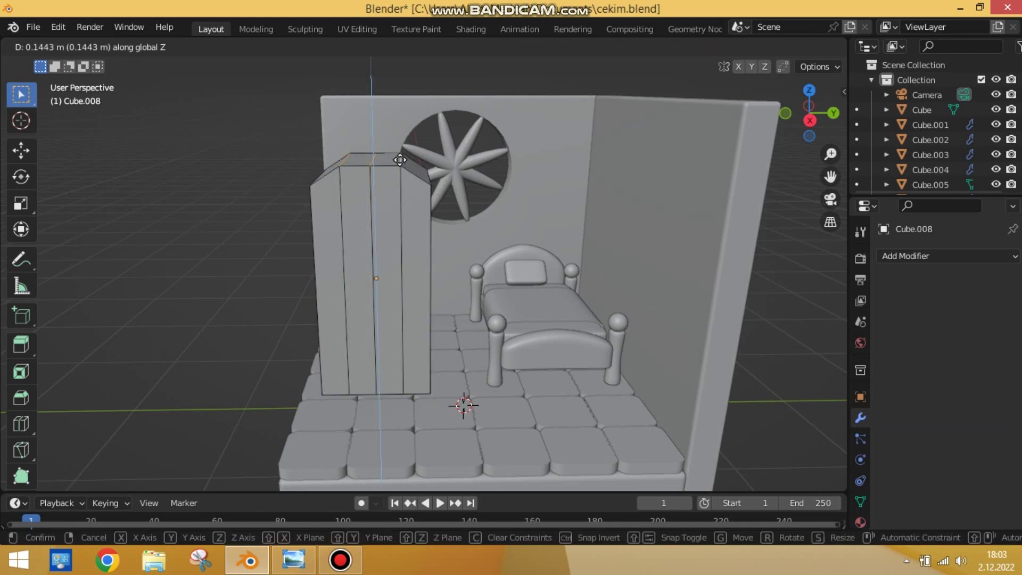
left_click(374, 153)
middle_click_drag(375, 153, 437, 191)
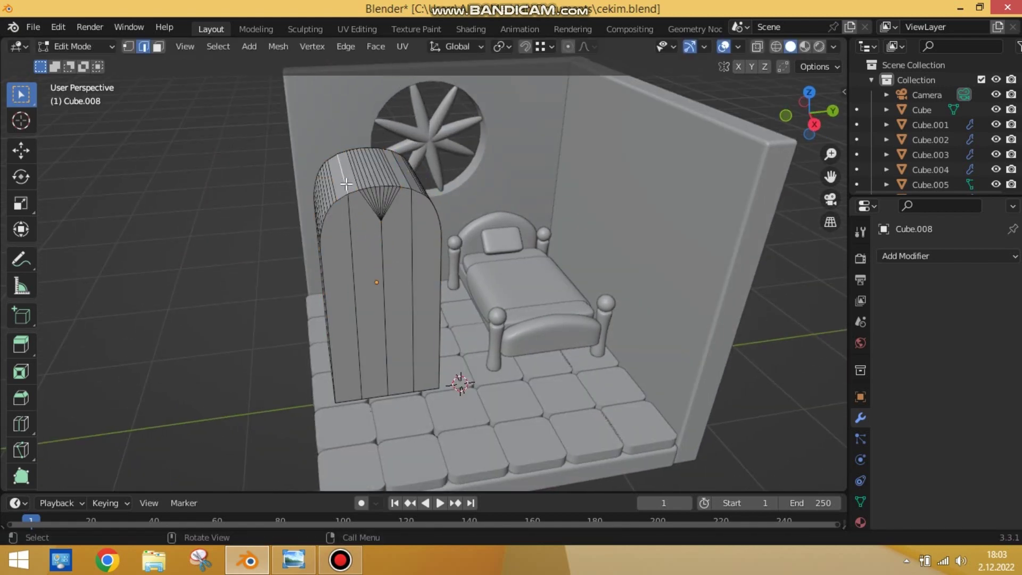
- Smooth the wardrobe's shading and bevel its raised top edge into a rounded arch
key("Tab")
middle_click_drag(377, 102, 424, 303)
right_click(424, 304)
left_click(409, 272)
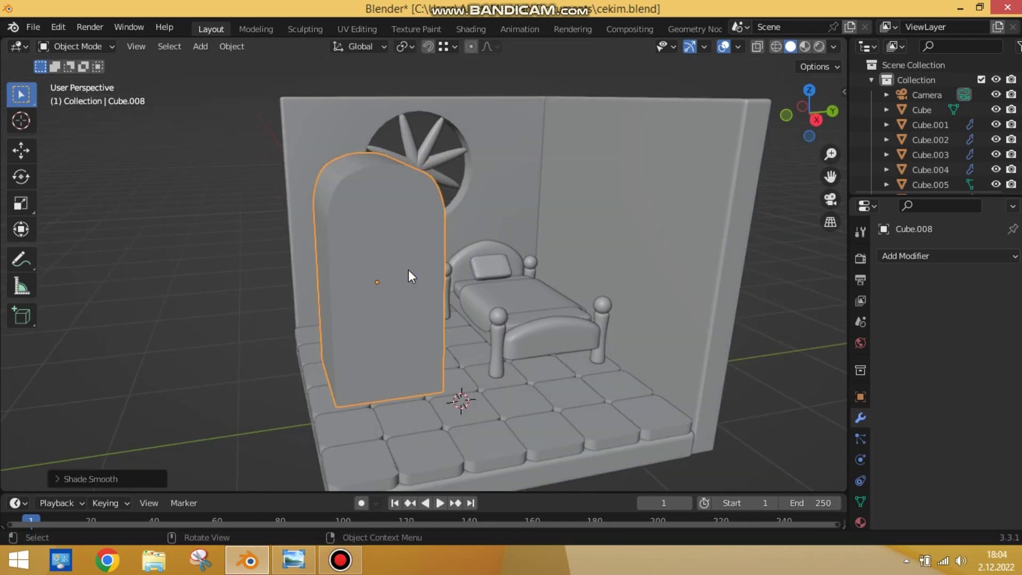
key("Tab")
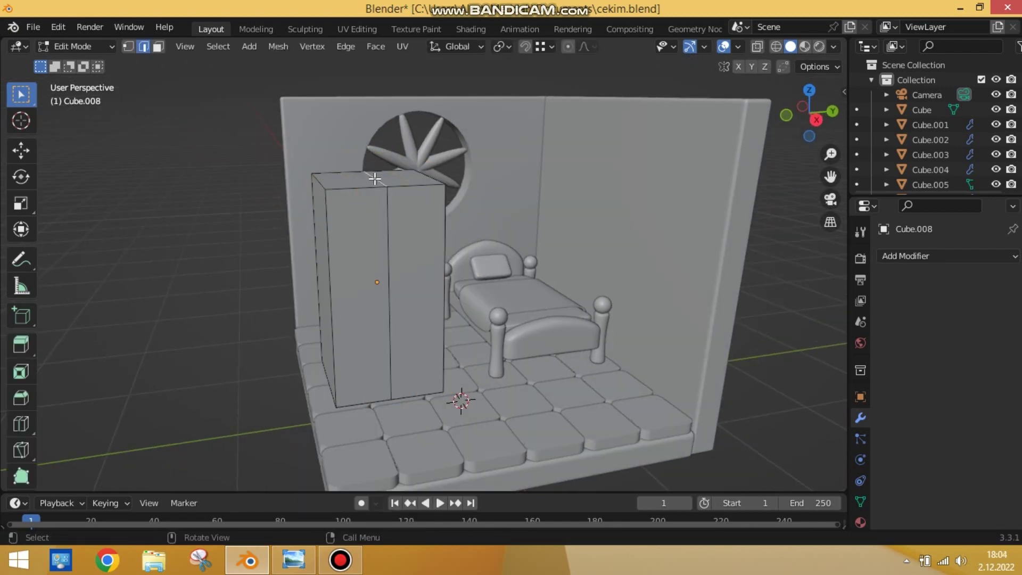
left_click(375, 179)
key("g")
key("z")
left_click(375, 158)
key("ctrl+b")
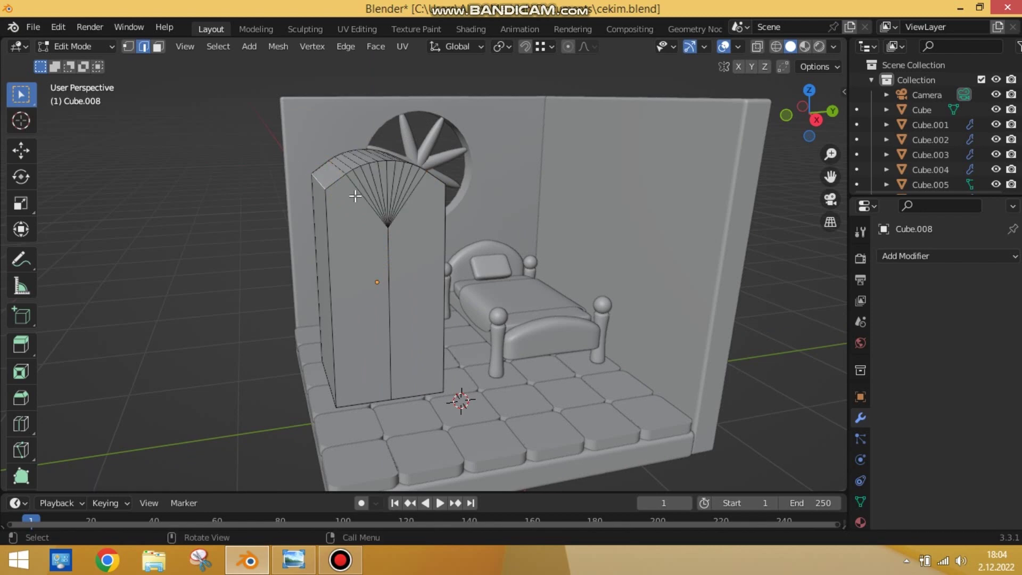
mouse_move(355, 196)
middle_mouse_down()
mouse_move(430, 176)
mouse_move(445, 201)
mouse_move(391, 215)
mouse_move(498, 244)
middle_mouse_up()
left_click(459, 158)
- Narrow the wardrobe's width, rotate it around Z, and place it against the right wall
key("Tab")
key("s")
key("x")
left_click(387, 224)
middle_click_drag(387, 223, 427, 272)
key("r")
key("z")
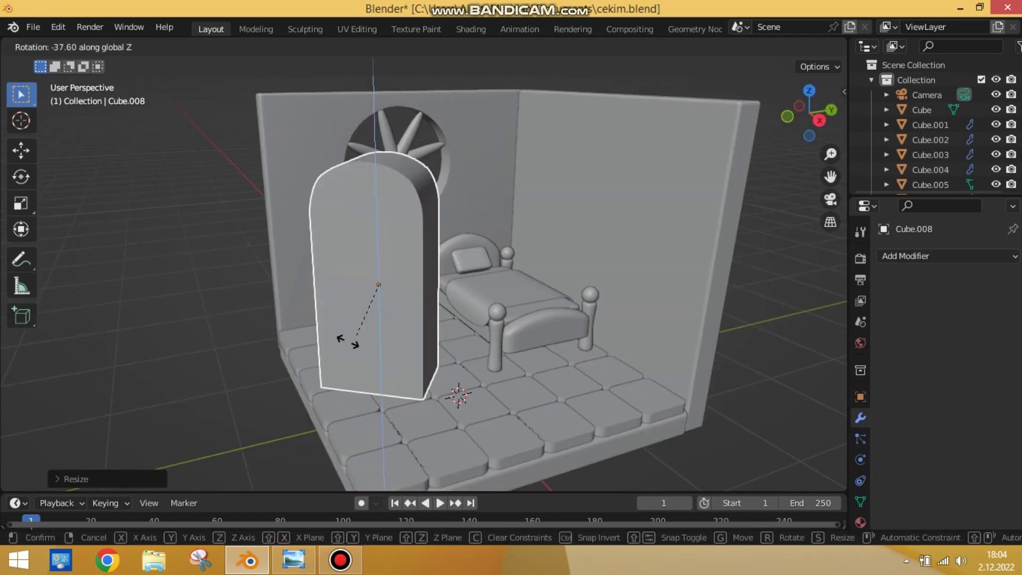
left_click(194, 345)
key("g")
left_click(382, 410)
- Select the wardrobe's front faces as a separate door piece and select it for editing
mouse_move(382, 410)
middle_mouse_down()
mouse_move(577, 411)
mouse_move(551, 220)
middle_mouse_up()
key("Tab")
left_click(585, 225, "shift")
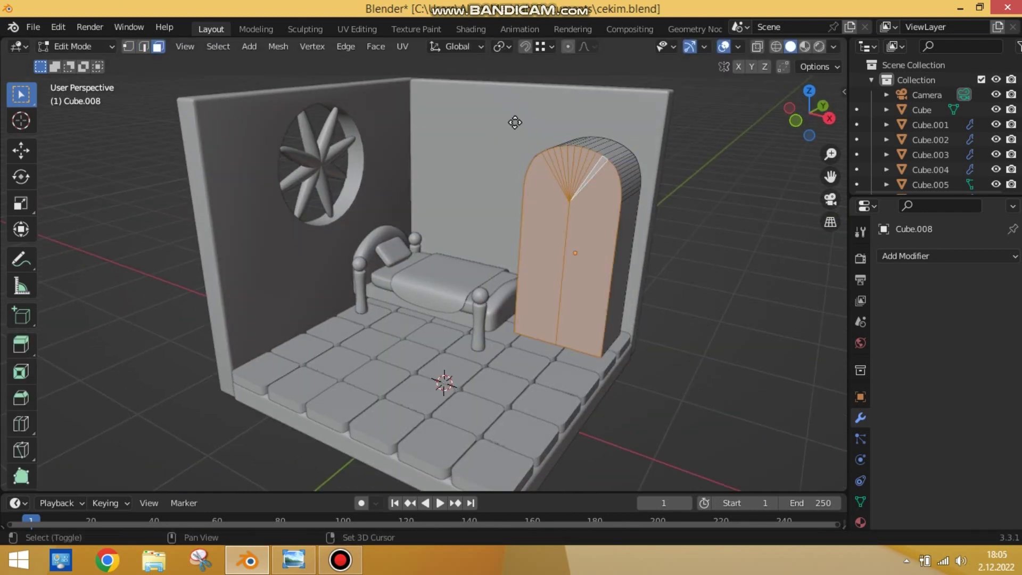
key("Tab")
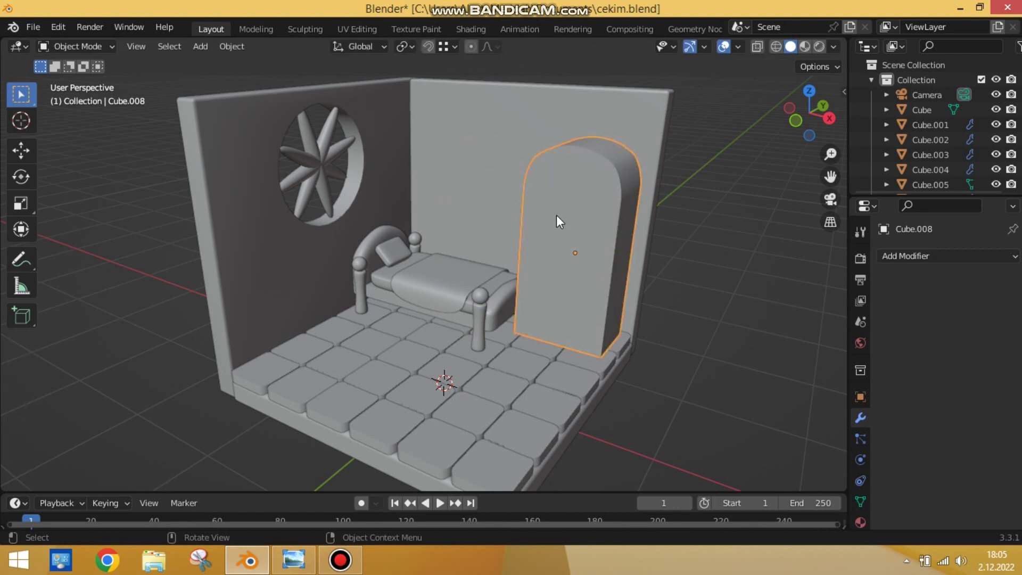
left_click(586, 205)
key("Tab")
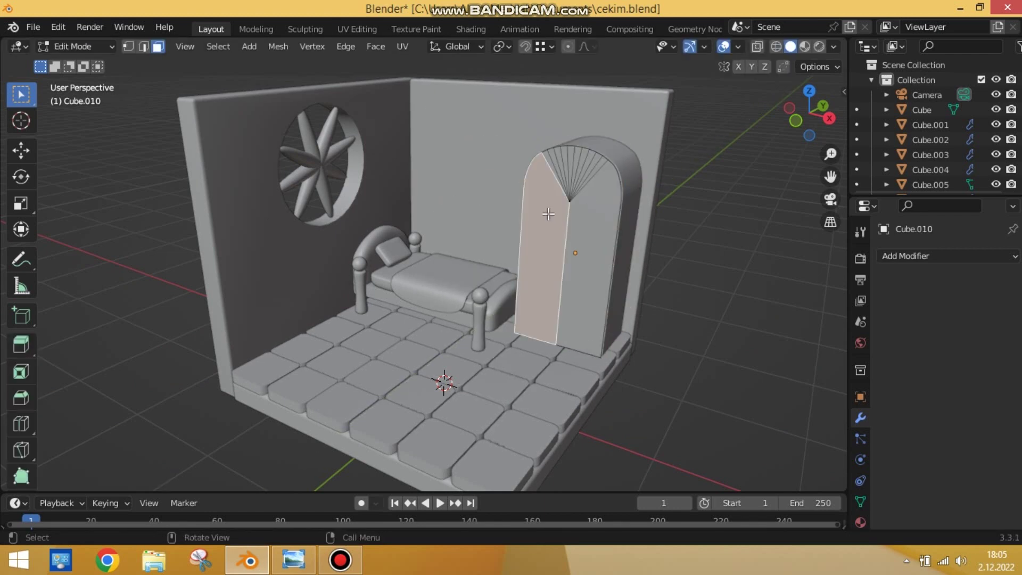
- Extrude both door faces outward to give the wardrobe doors raised depth
left_click(588, 213, "shift")
key("e")
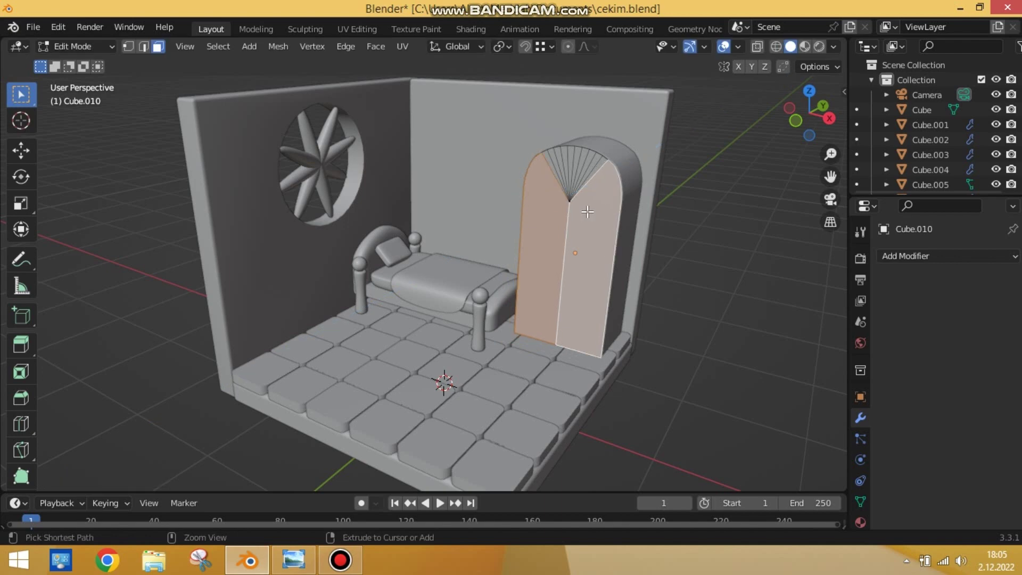
key("e")
mouse_move(585, 209)
middle_mouse_down()
mouse_move(489, 140)
mouse_move(475, 206)
mouse_move(633, 233)
mouse_move(563, 238)
middle_mouse_up()
key("e")
left_click(582, 226)
key("e")
left_click(583, 226)
left_click(621, 256, "shift")
key("e")
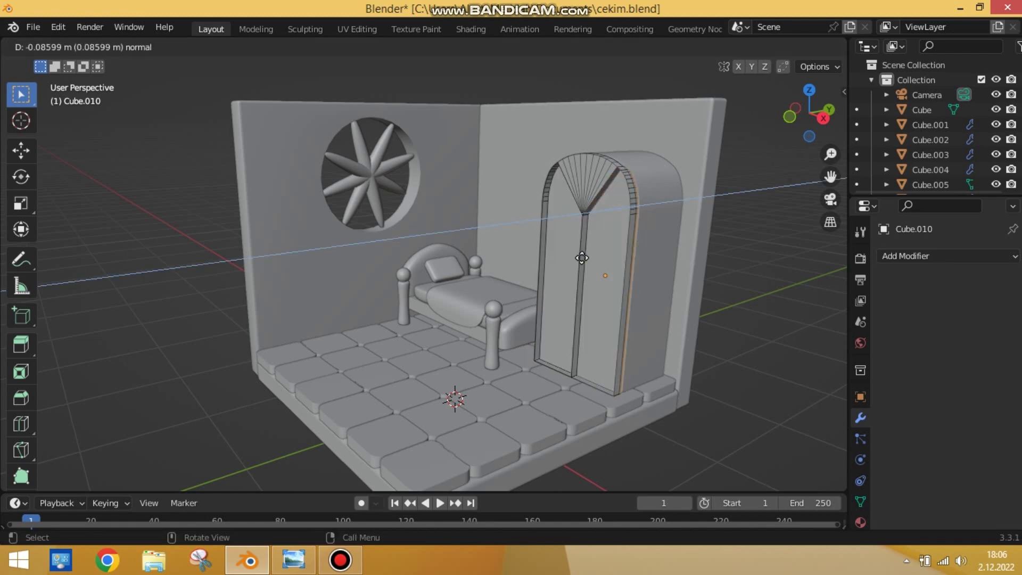
left_click(589, 272)
mouse_move(589, 272)
middle_mouse_down()
mouse_move(734, 317)
mouse_move(611, 285)
mouse_move(687, 279)
mouse_move(550, 351)
mouse_move(710, 320)
mouse_move(606, 244)
middle_mouse_up()
- Move the wardrobe along Y into its final position
key("Tab")
key("g")
key("y")
left_click(586, 275)
key("g")
key("y")
left_click(601, 337)
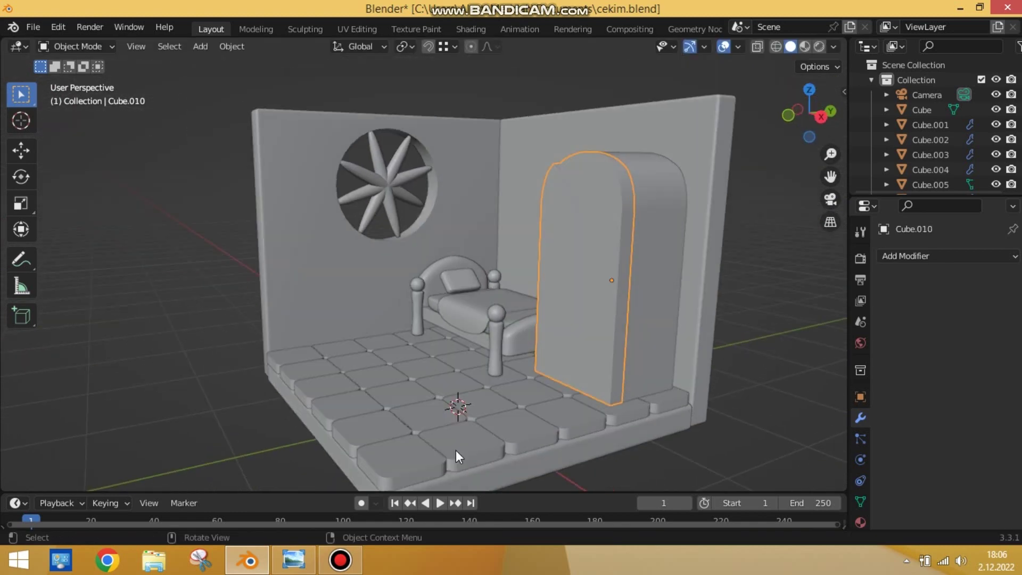
- Add a new cube to the floor near the bed and shrink it
key("shift+a")
left_click(713, 258)
key("s")
key("Escape")
- Shrink a small cube into a handle and place it beside the wardrobe door
key("s")
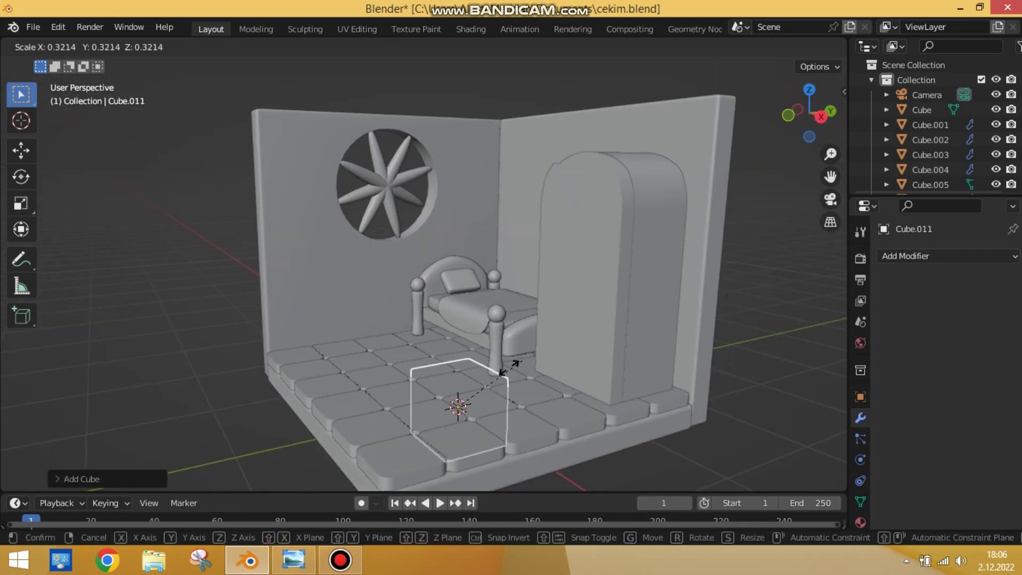
left_click(479, 319)
key("g")
key("KP_3")
key("y")
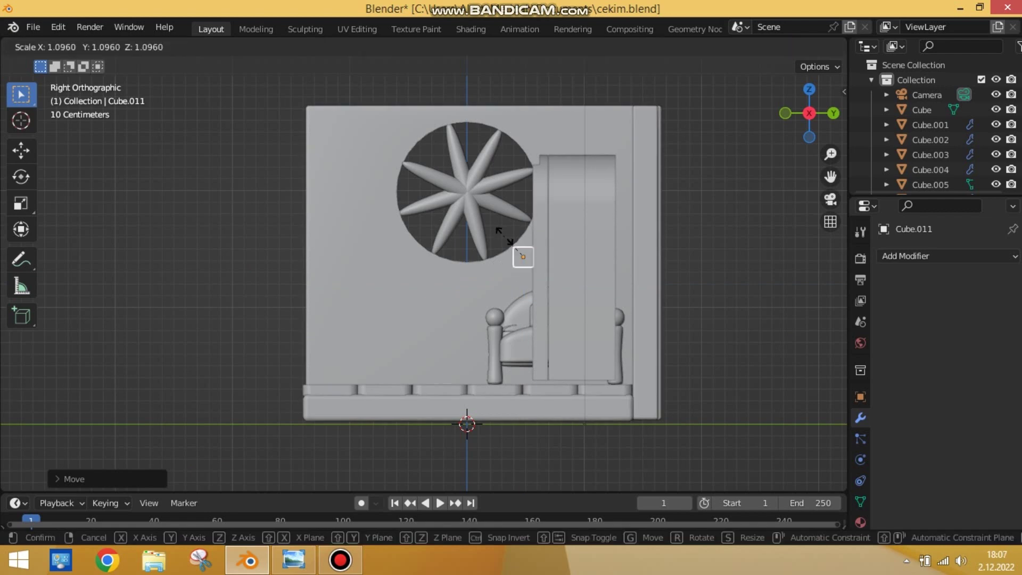
left_click(505, 236)
mouse_move(517, 242)
middle_mouse_down()
mouse_move(666, 293)
mouse_move(648, 393)
mouse_move(710, 221)
mouse_move(752, 251)
middle_mouse_up()
key("s")
key("x")
left_click(551, 302)
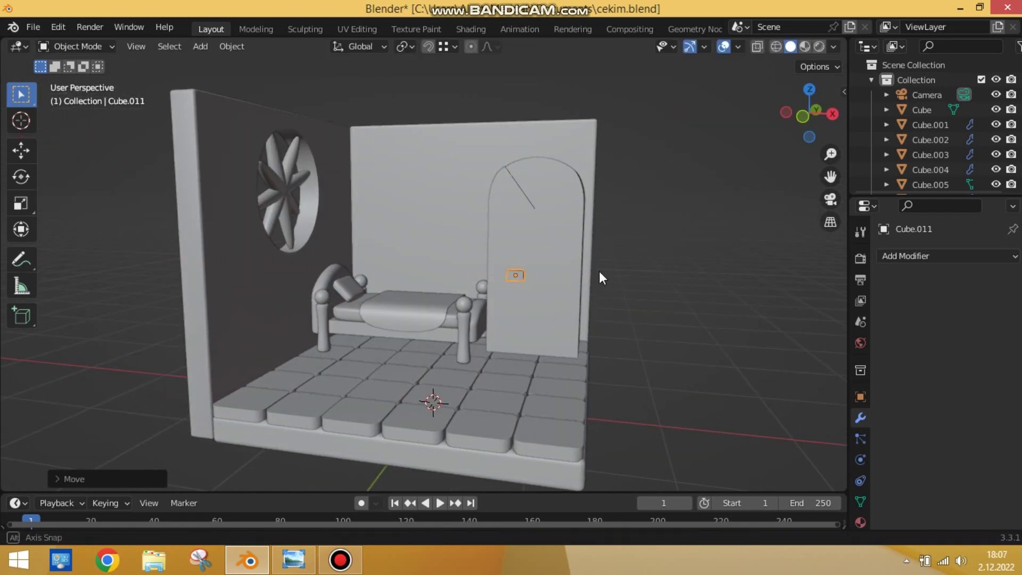
middle_click_drag(599, 277, 692, 240)
- Make the handle smaller and round it off with a Subdivision Surface
left_click(805, 47)
left_click(790, 46)
left_click(563, 257)
key("Tab")
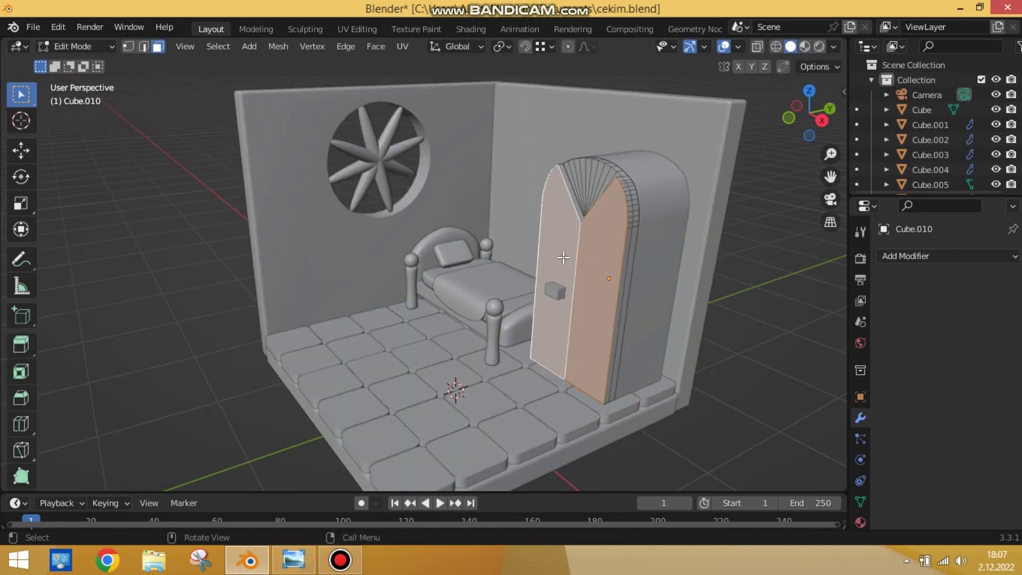
key("Tab")
mouse_move(545, 244)
middle_mouse_down()
mouse_move(556, 311)
mouse_move(615, 302)
mouse_move(644, 267)
mouse_move(728, 296)
middle_mouse_up()
left_click(556, 311)
key("s")
left_click(598, 301)
key("g")
key("ctrl+1")
scroll(337, 305, "up", 5)
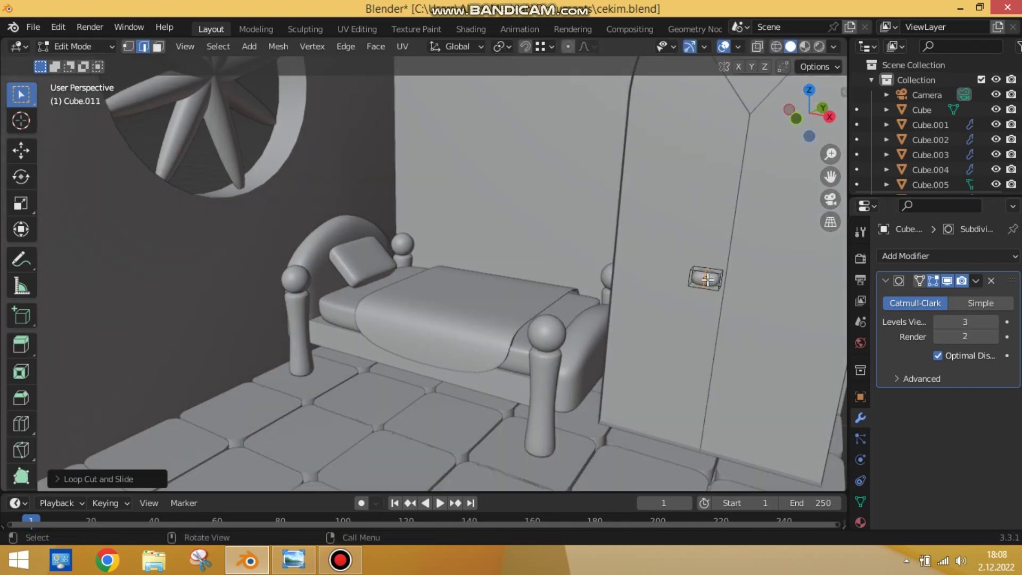
- Add and apply a Mirror modifier so a second handle appears on the other door
key("Tab")
left_click(992, 280)
left_click(948, 256)
left_click(687, 410)
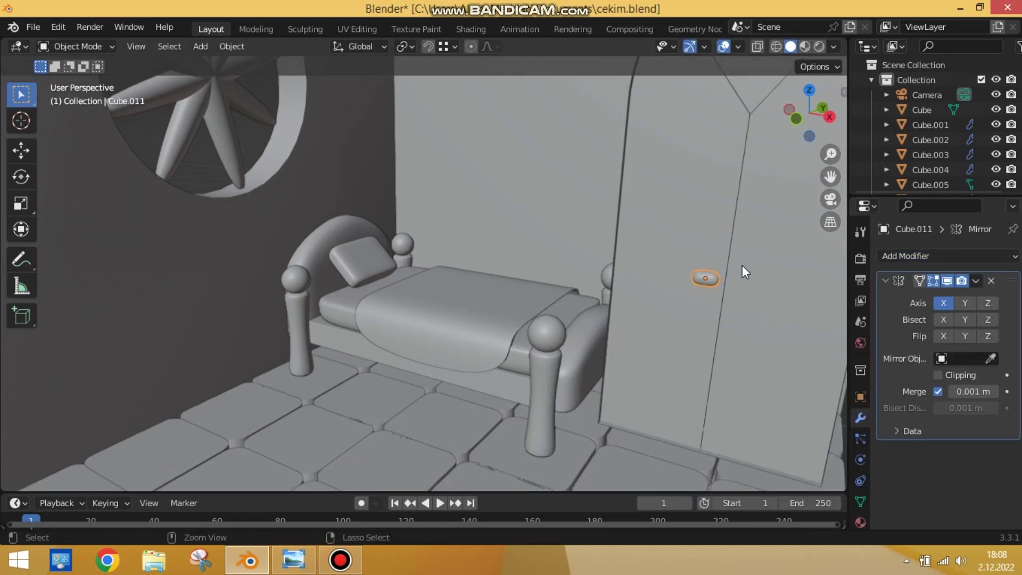
key("ctrl+z")
scroll(732, 285, "down", 5)
scroll(724, 330, "down", 4)
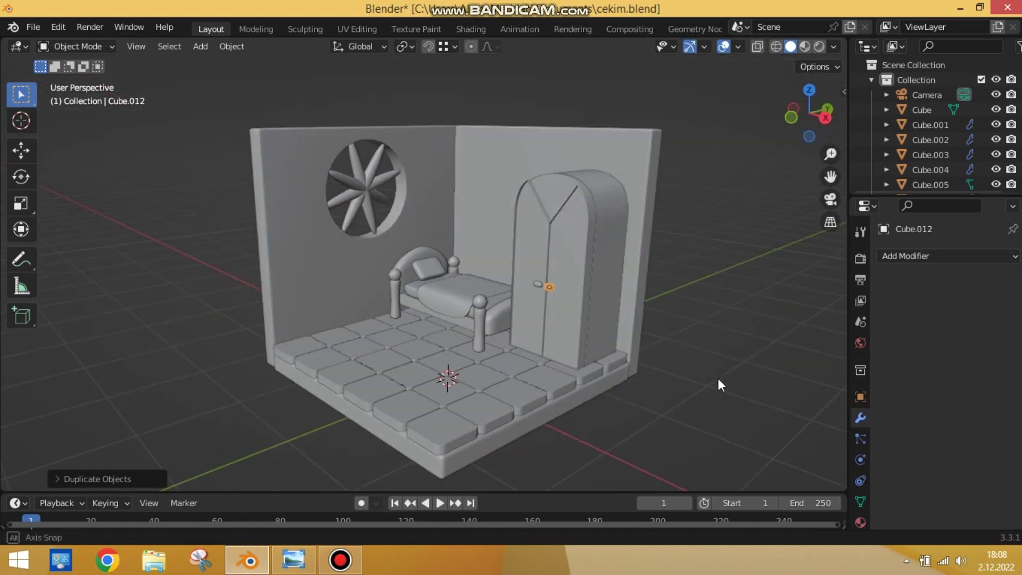
left_click(569, 336)
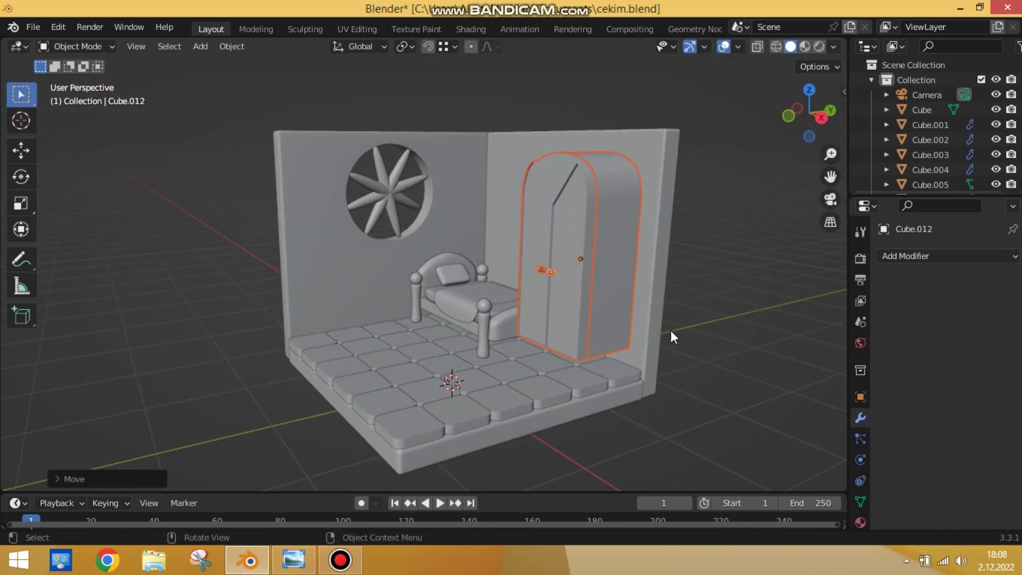
middle_click_drag(670, 335, 565, 336)
left_click(341, 560)
- Add a cube under the wardrobe and shrink it to leg size
key("shift+a")
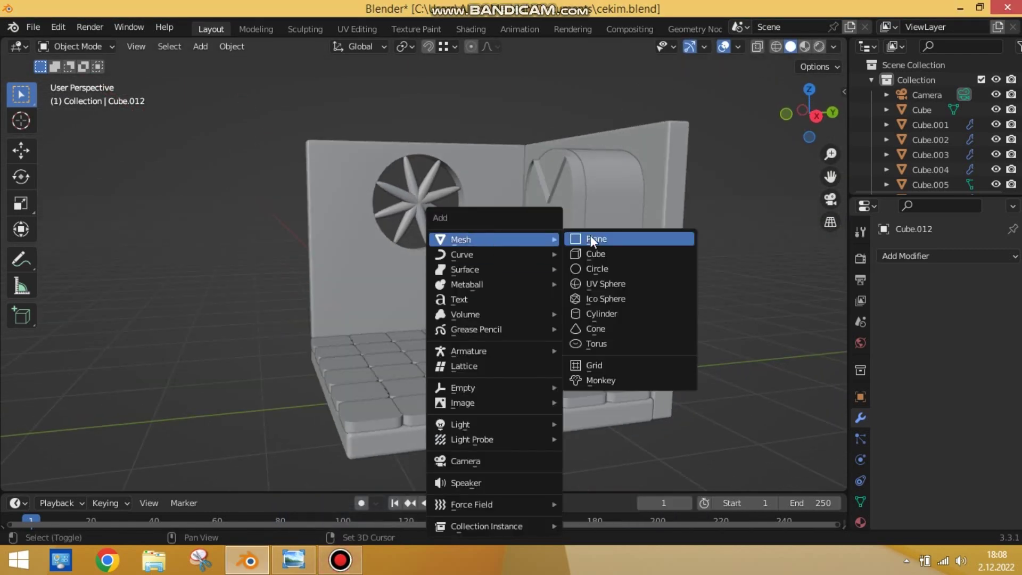
left_click(590, 235)
key("s")
middle_click_drag(551, 346, 591, 333)
key("g")
left_click(614, 366)
key("s")
key("y")
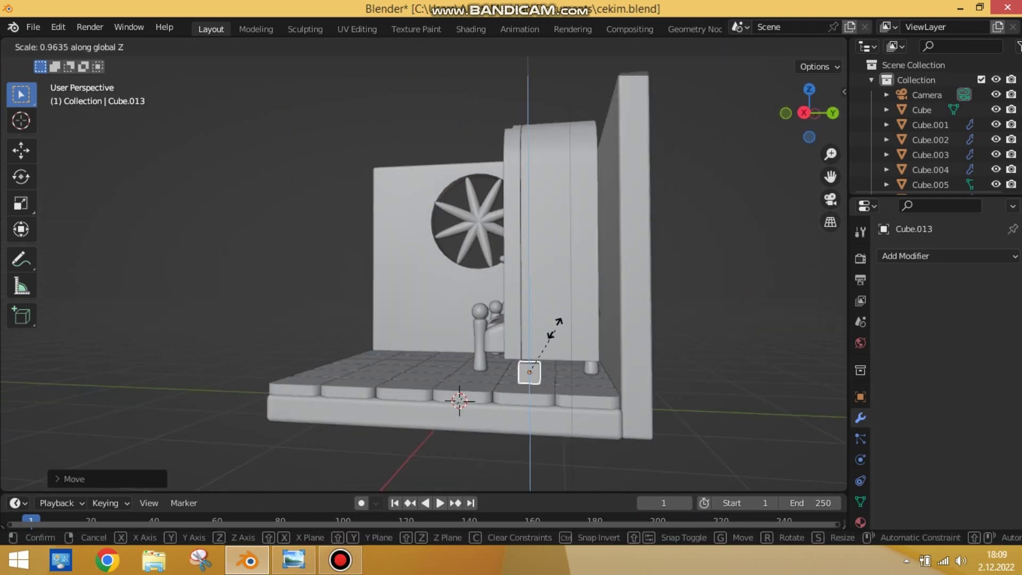
left_click(528, 362)
- Scale the leg cube along Y and Z, then slide it along X into place
middle_click_drag(527, 362, 575, 282)
key("s")
key("y")
left_click(560, 324)
mouse_move(560, 324)
middle_mouse_down()
mouse_move(548, 334)
mouse_move(612, 276)
mouse_move(585, 298)
mouse_move(573, 335)
mouse_move(766, 344)
middle_mouse_up()
key("s")
key("z")
left_click(538, 323)
key("g")
key("x")
left_click(561, 316)
- Duplicate the leg along X and give the leg a Subdivision Surface modifier
key("shift+d")
key("x")
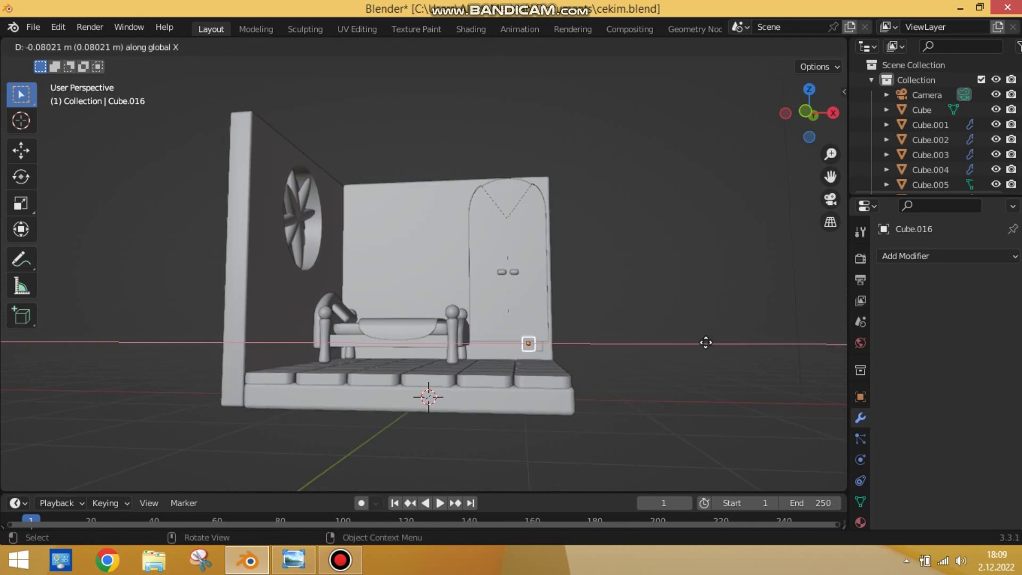
middle_click_drag(685, 308, 625, 385)
left_click(626, 378)
left_click(948, 256)
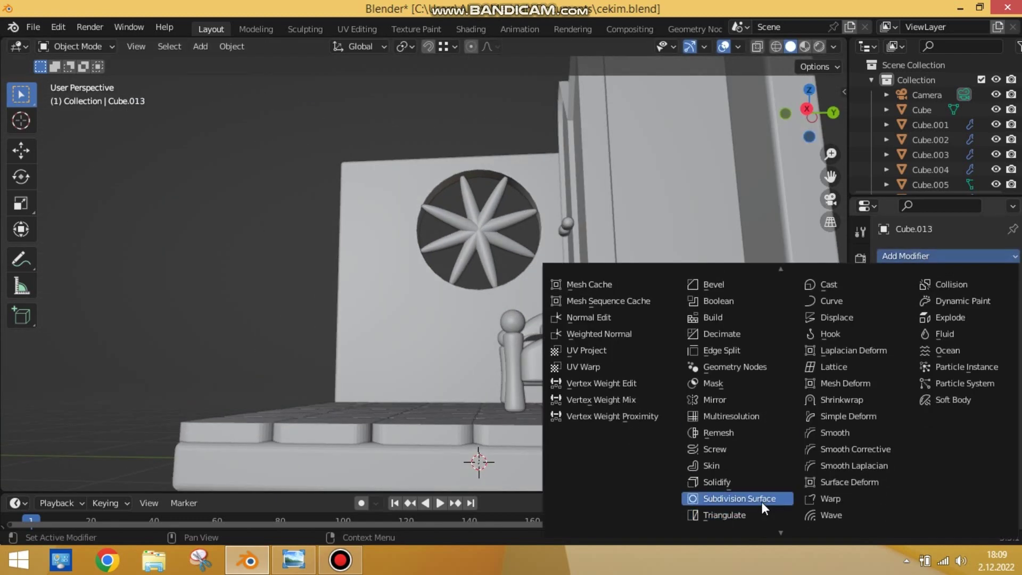
left_click(735, 515)
left_click(994, 321)
left_click(994, 321)
key("Tab")
- Delete the extra duplicated leg cube, keeping only the first leg
left_click(730, 379)
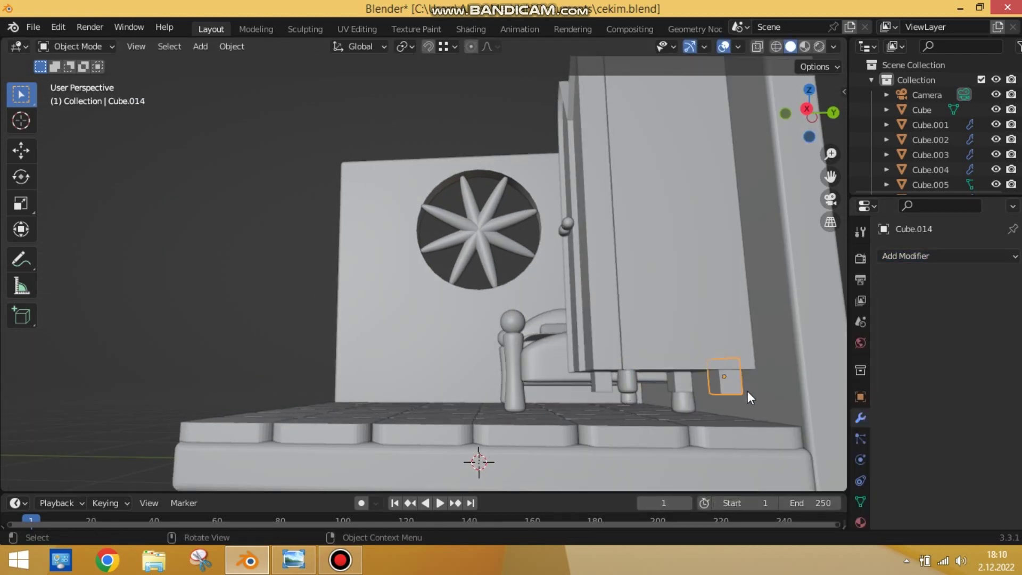
left_click(948, 256)
left_click(753, 452)
left_click(991, 280)
key("Delete")
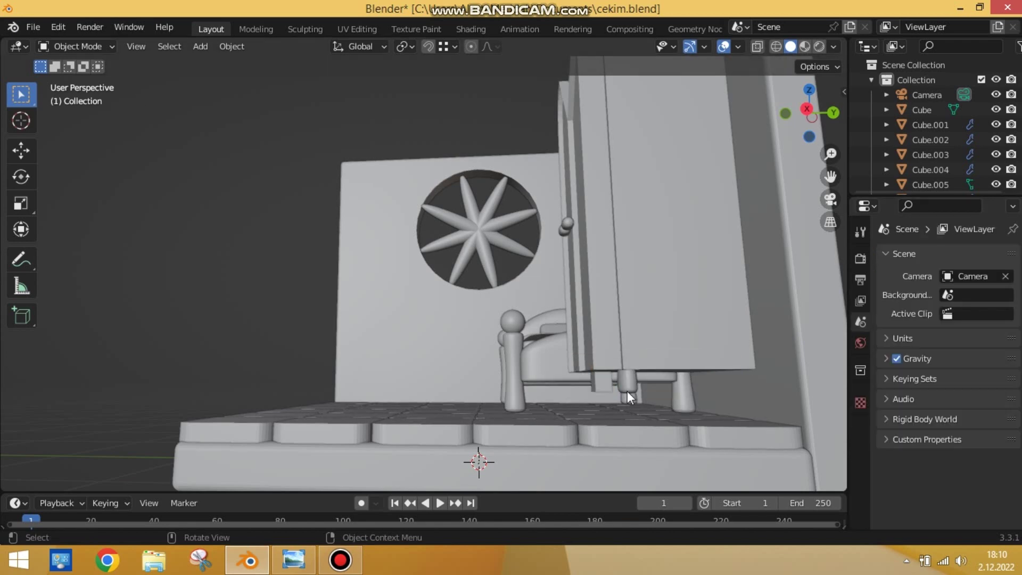
left_click(627, 378)
- Apply the leg's subdivision, then add and apply a Mirror modifier for the opposite leg
left_click(991, 281)
left_click(948, 256)
right_click(718, 305)
left_click(745, 314)
left_click(948, 257)
left_click(745, 376)
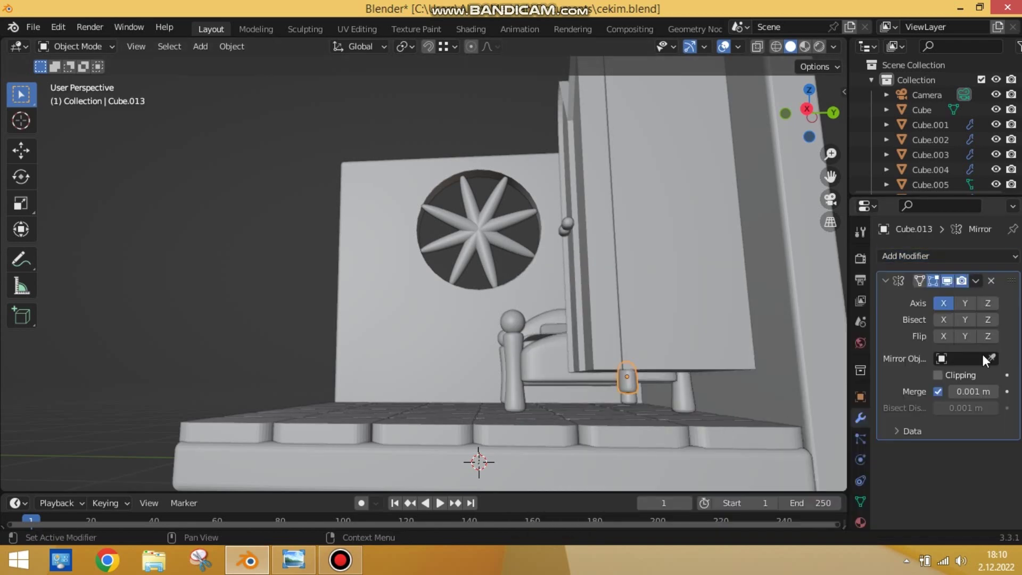
left_click(985, 308)
key("ctrl+a")
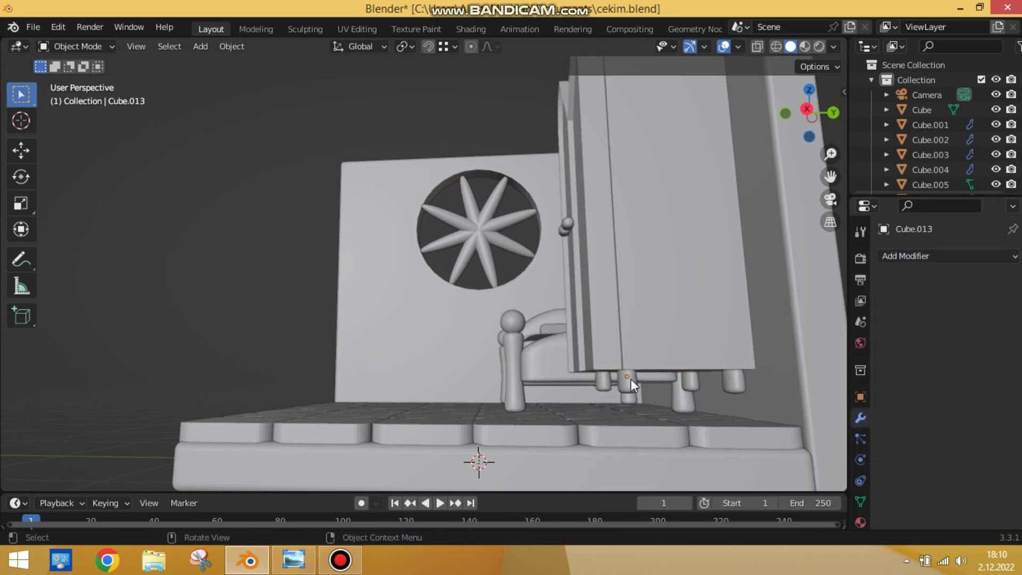
- Move the door knobs vertically to a new height on the wardrobe doors
left_click(566, 230)
key("KP_3")
key("g")
left_click(588, 280)
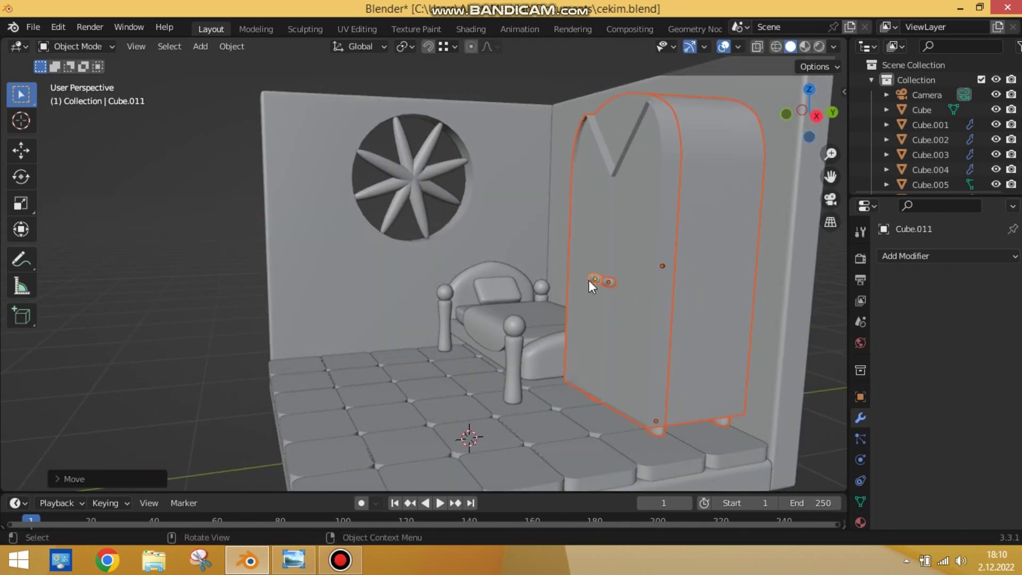
key("KP_1")
key("g")
key("z")
left_click(586, 292)
mouse_move(746, 305)
middle_mouse_down()
mouse_move(724, 331)
mouse_move(688, 338)
mouse_move(598, 241)
mouse_move(479, 266)
middle_mouse_up()
- Duplicate the three selected bed parts and shift the copy along Y
left_click(430, 238, "shift")
left_click(477, 289, "shift")
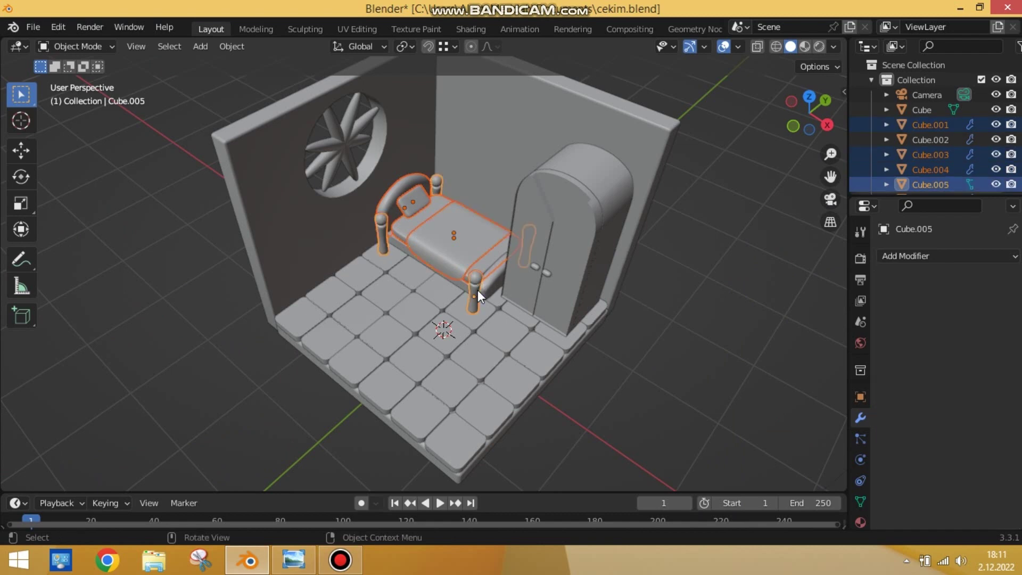
left_click(465, 287, "shift")
key("shift+d")
key("Escape")
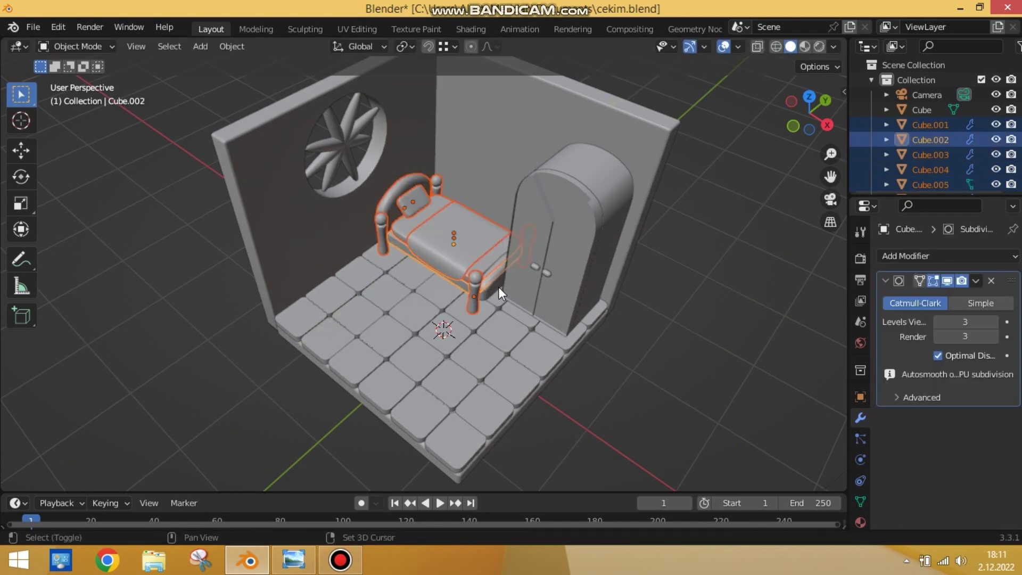
key("g")
key("y")
left_click(454, 321)
- Check the room from top and front views and save the file
key("KP_7")
key("KP_1")
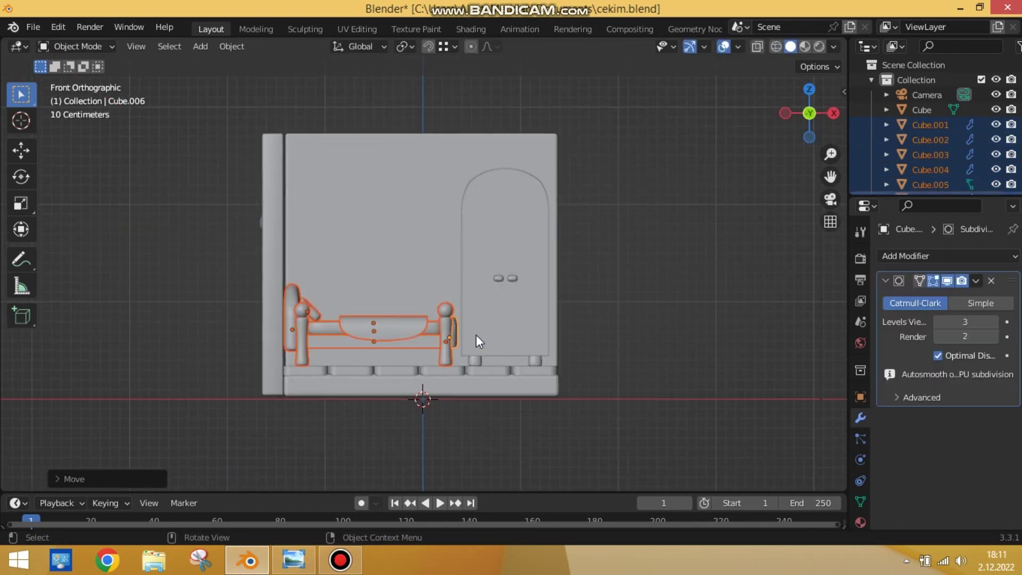
middle_click_drag(476, 335, 641, 378)
key("ctrl+s")
key("shift+a")
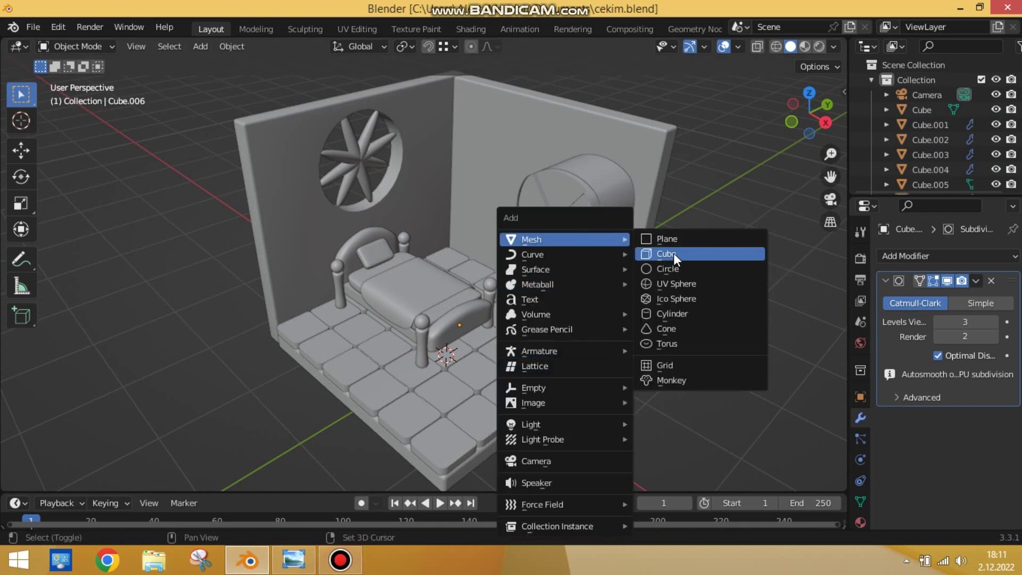
- Add a cube and position it on the floor beside the head of the bed
left_click(673, 254)
key("g")
key("z")
left_click(502, 247)
key("KP_1")
key("g")
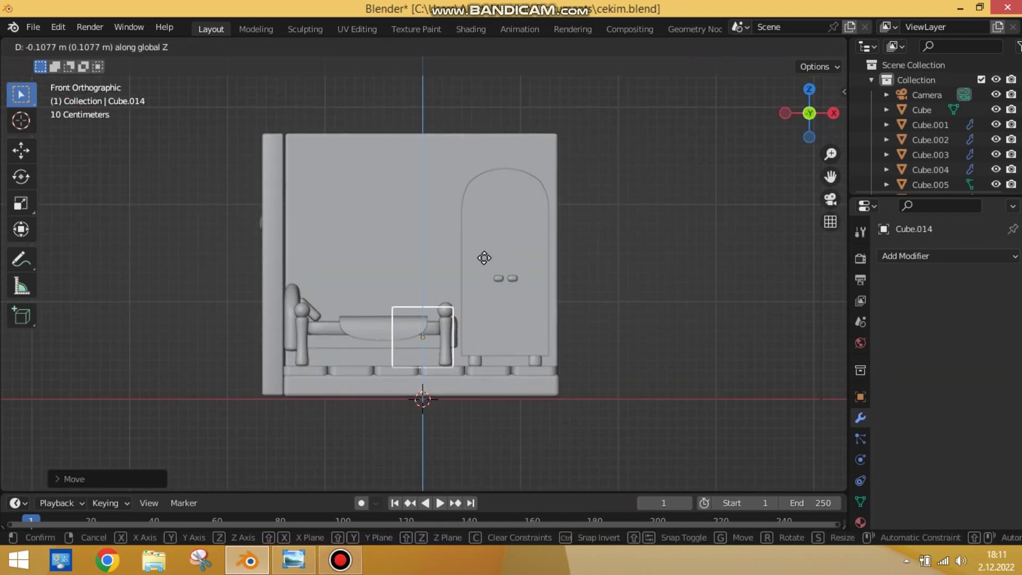
key("y")
left_click(266, 234)
mouse_move(266, 234)
middle_mouse_down()
mouse_move(520, 199)
mouse_move(487, 241)
mouse_move(317, 383)
mouse_move(372, 340)
middle_mouse_up()
- Flatten the box along Z, bevel it 0.04 m with 5 segments, and shade it smooth
key("s")
key("z")
left_click(308, 371)
left_click(947, 256)
left_click(716, 354)
left_click_drag(995, 353, 994, 347)
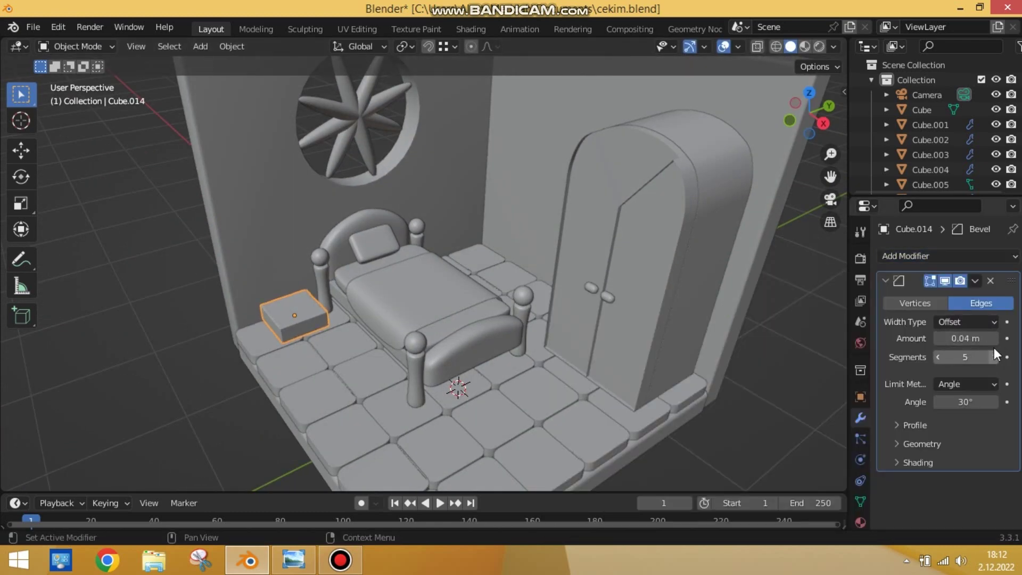
right_click(291, 263)
left_click(234, 251)
key("ctrl+a")
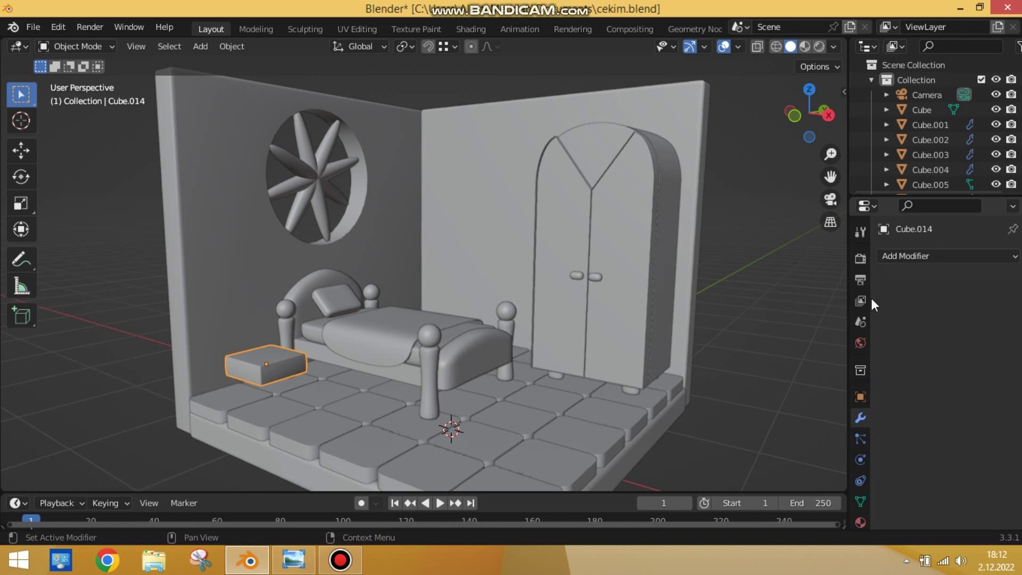
middle_click_drag(871, 298, 308, 391)
left_click(289, 410)
- Snap the 3D cursor to the table top and add a scaled-down cube there
key("shift+s")
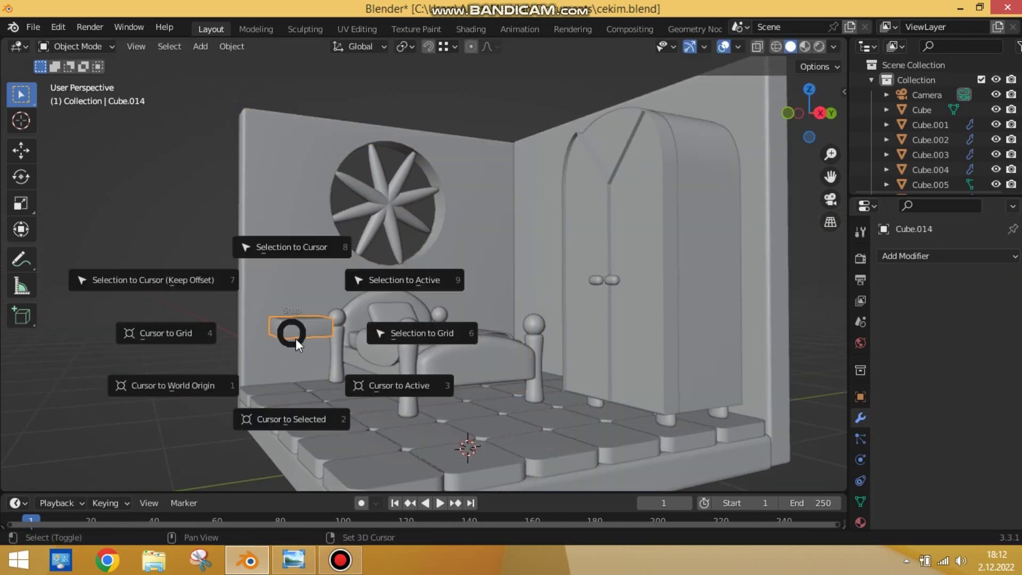
left_click(292, 418)
key("shift+a")
left_click(361, 253)
key("s")
left_click(292, 320)
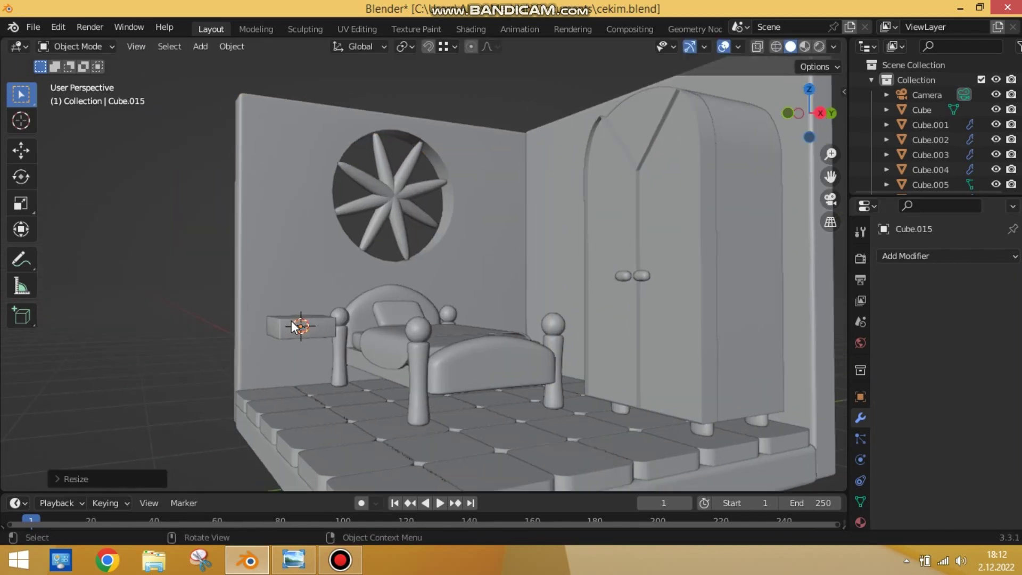
- From the top view, move the small cube to the table corner and adjust its proportions
key("KP_Decimal")
key("KP_7")
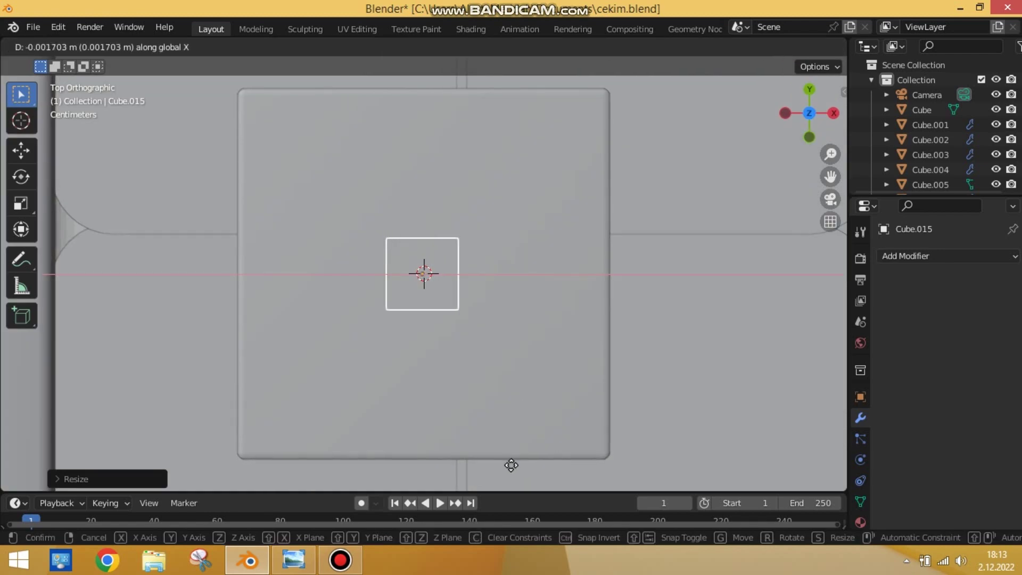
key("g")
left_click(518, 336)
middle_click_drag(518, 335, 496, 274)
key("g")
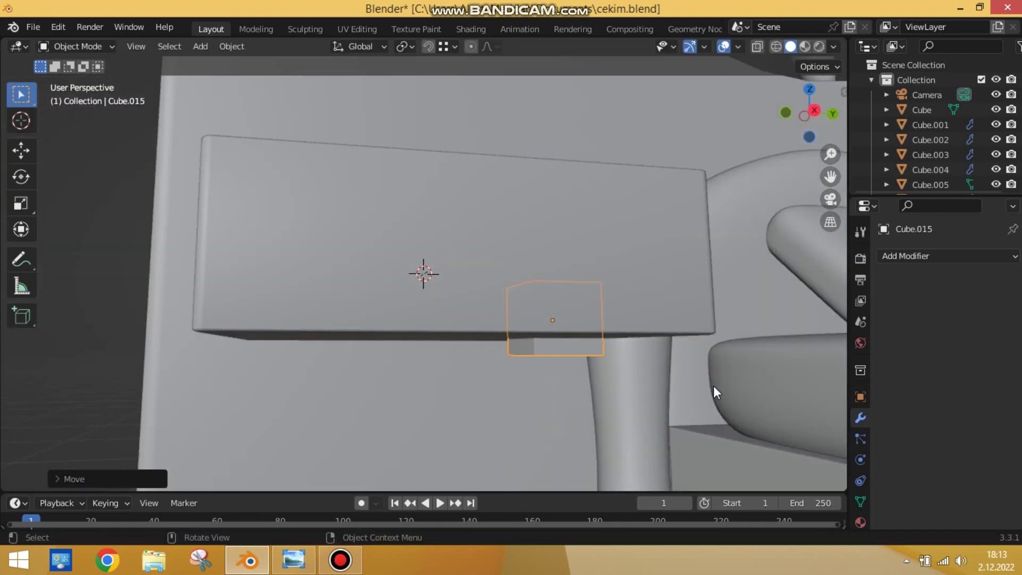
key("s")
left_click(637, 168)
- Make the cube thinner along Y and stretch it along Z into a tall post
middle_click_drag(638, 168, 607, 354)
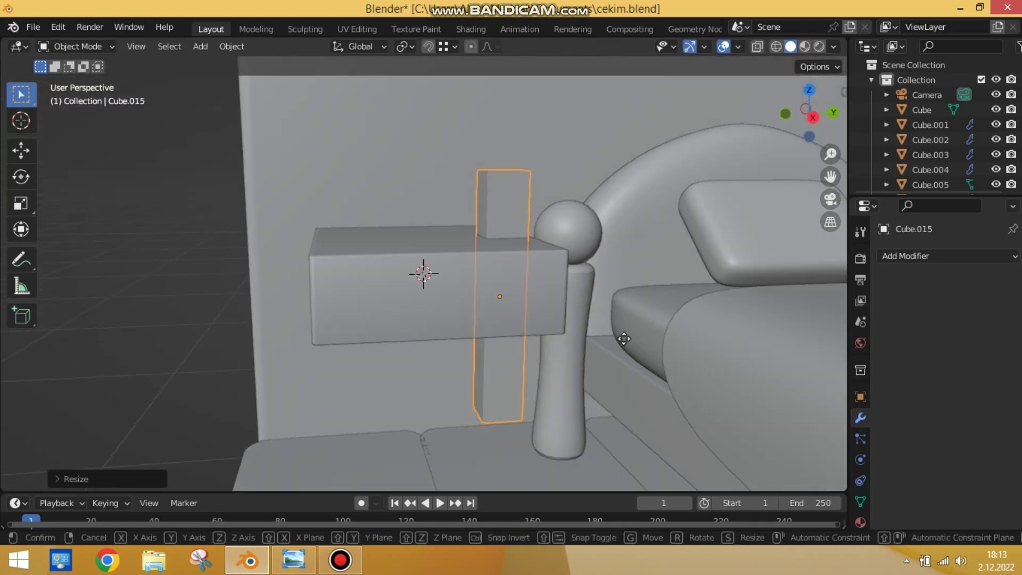
key("s")
key("y")
left_click(668, 338)
mouse_move(669, 338)
middle_mouse_down()
mouse_move(616, 429)
mouse_move(666, 314)
middle_mouse_up()
key("s")
key("z")
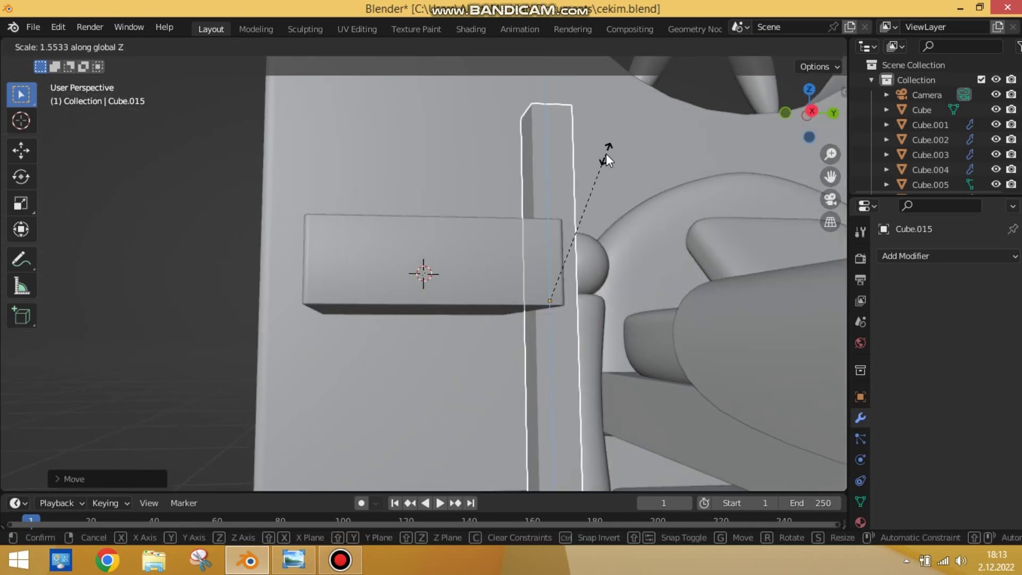
left_click(607, 155)
middle_click_drag(607, 155, 598, 235)
- Add a Subdivision Surface modifier and an inward-scaled middle edge loop to the post
left_click(905, 255)
left_click(756, 486)
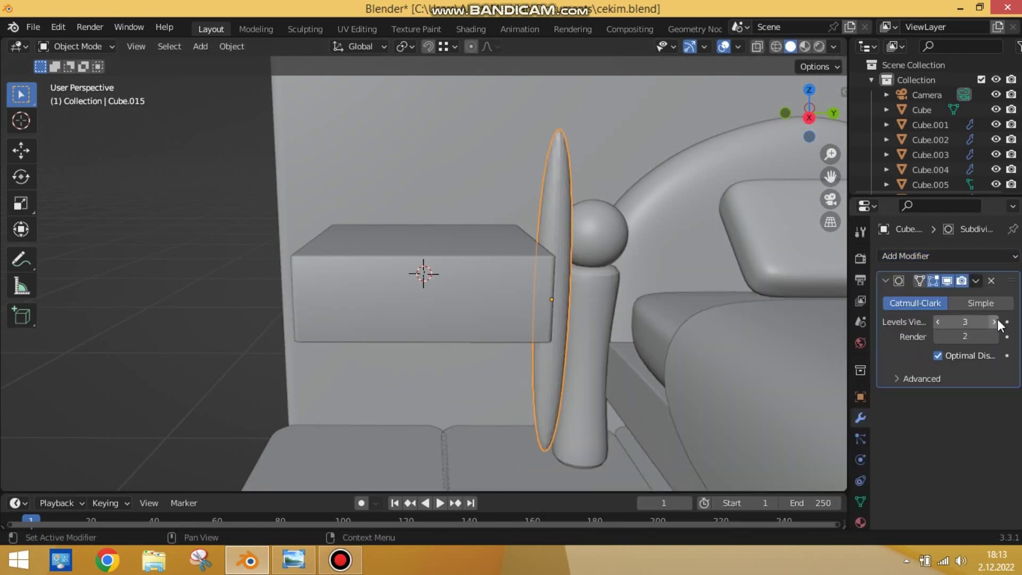
key("Tab")
key("ctrl+r")
left_click(581, 442)
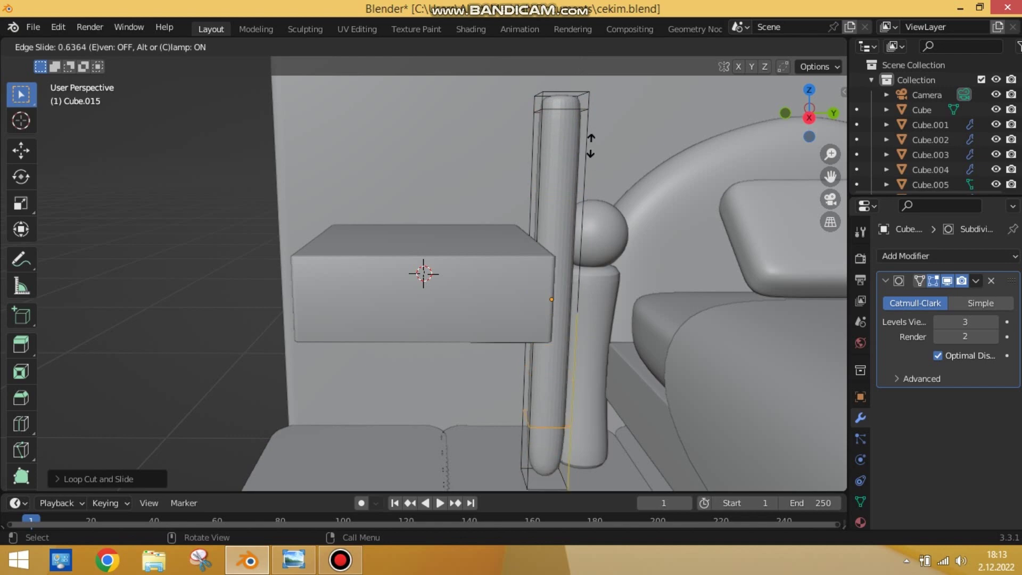
left_click(541, 205)
middle_click_drag(541, 205, 566, 137)
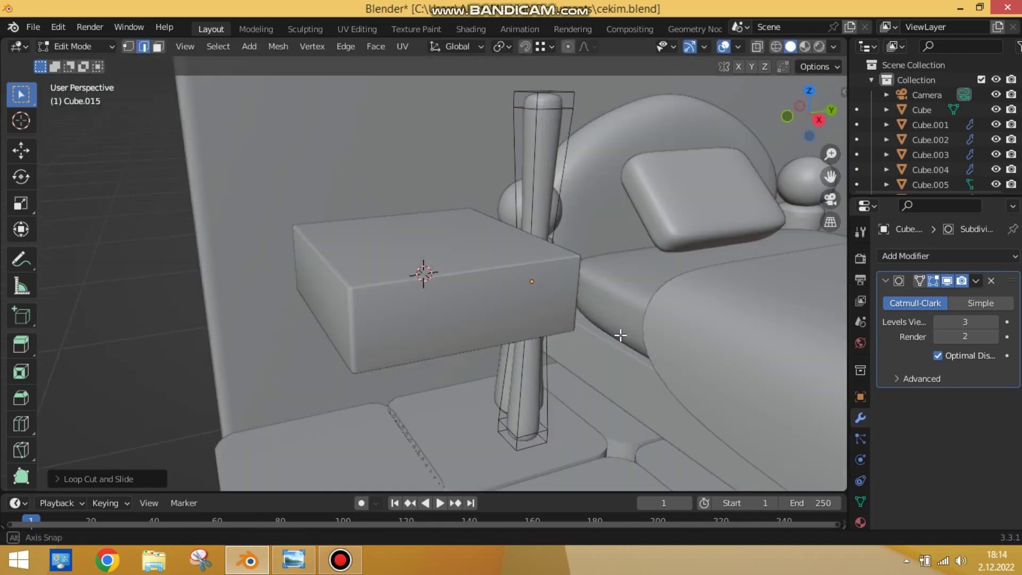
key("Tab")
- Raise the post's subdivision level to 4 and check it from the top view
left_click(989, 320)
key("KP_7")
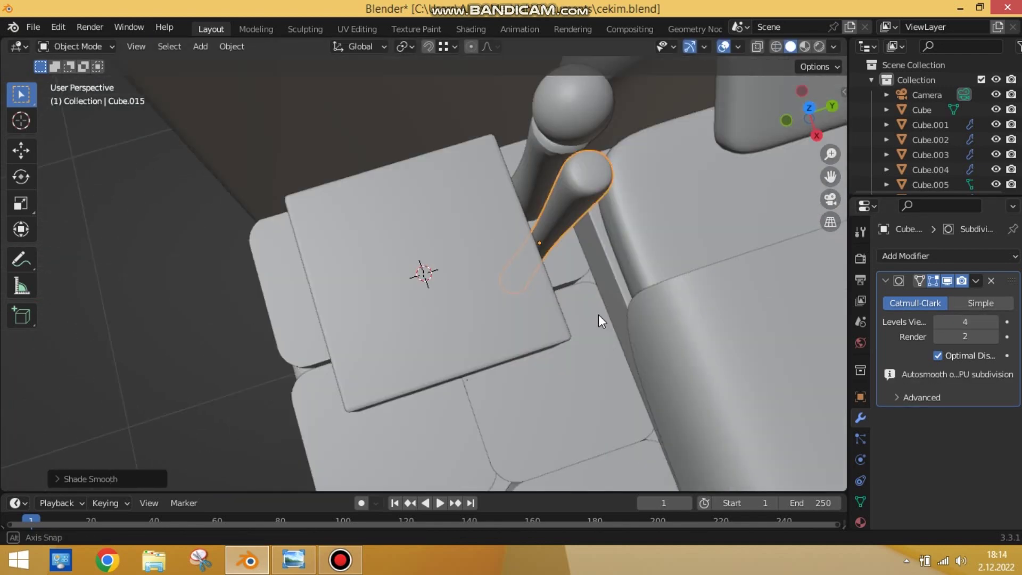
key("g")
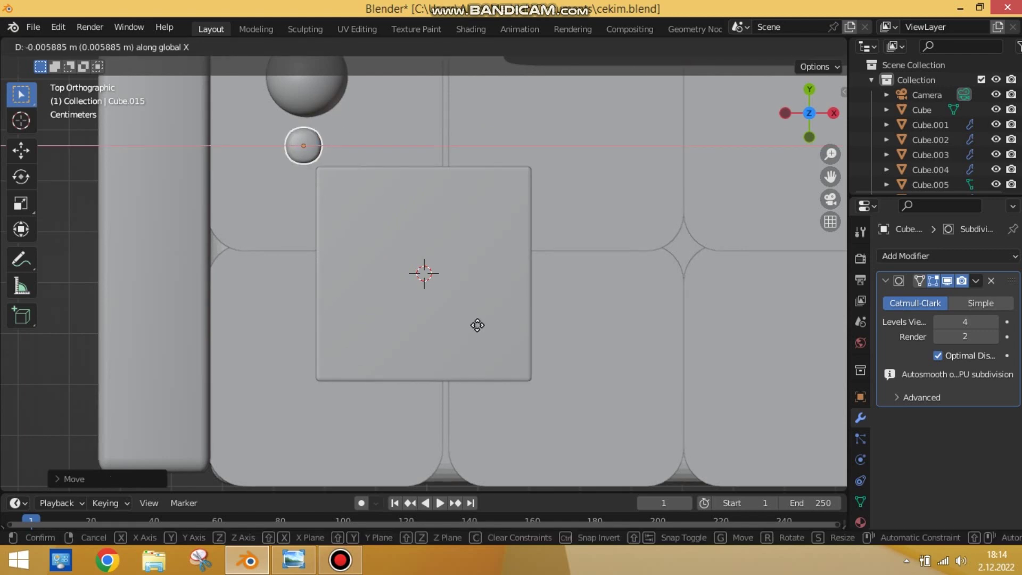
key("Escape")
mouse_move(482, 337)
middle_mouse_down()
mouse_move(424, 296)
mouse_move(488, 332)
mouse_move(512, 324)
middle_mouse_up()
key("Escape")
scroll(513, 324, "down", 3)
- Give the nightstand top box subdivision and a centred loop cut scaled inward
left_click(422, 274)
left_click(948, 255)
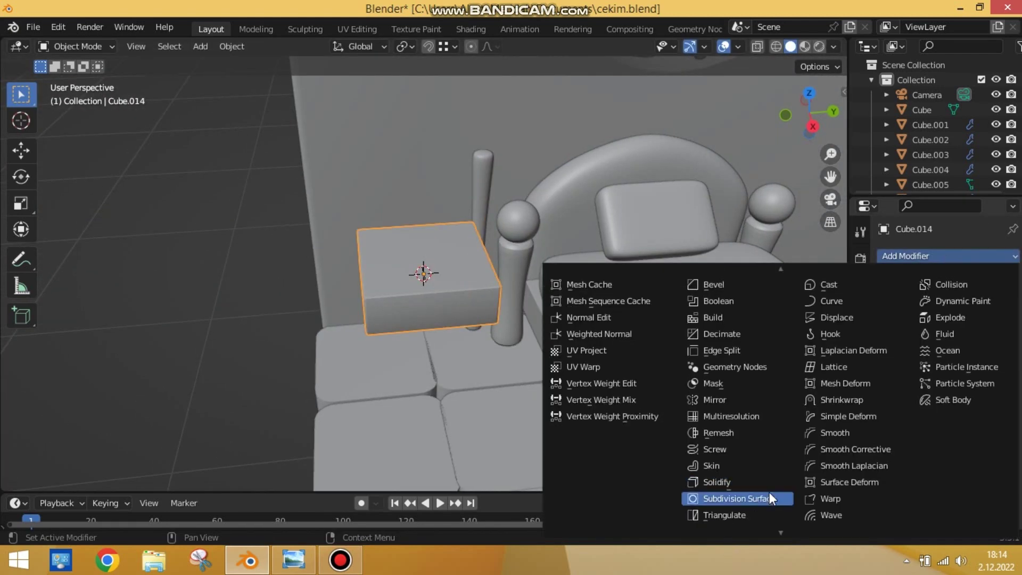
key("ctrl+3")
key("Tab")
key("ctrl+r")
left_click(424, 273)
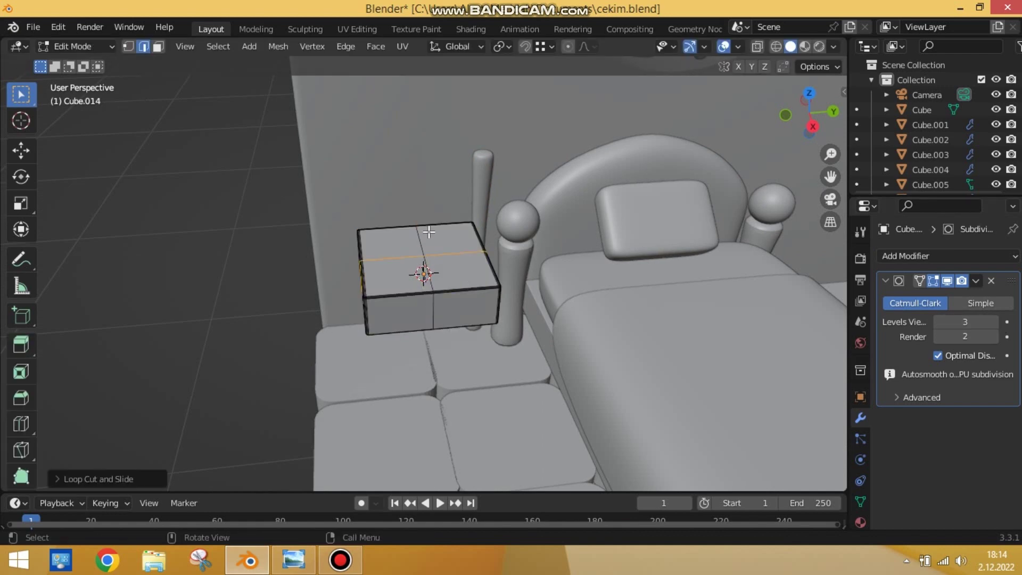
key("s")
left_click(424, 273)
- Refine the curved shape of the nightstand top in Edit Mode, then return to Object Mode
key("Tab")
middle_click_drag(415, 272, 406, 272)
key("Tab")
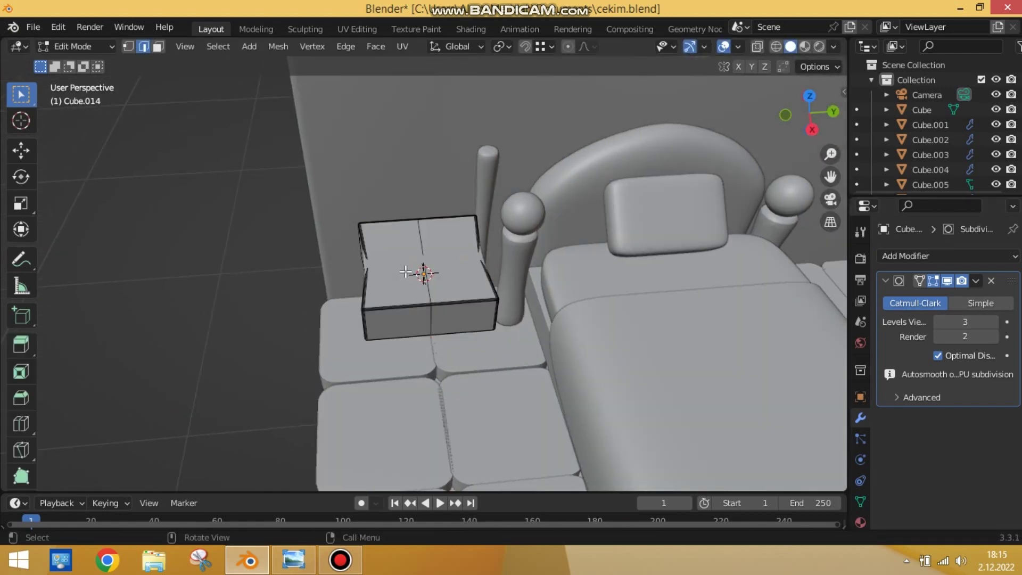
left_click(580, 263)
key("Tab")
middle_click_drag(526, 274, 464, 274)
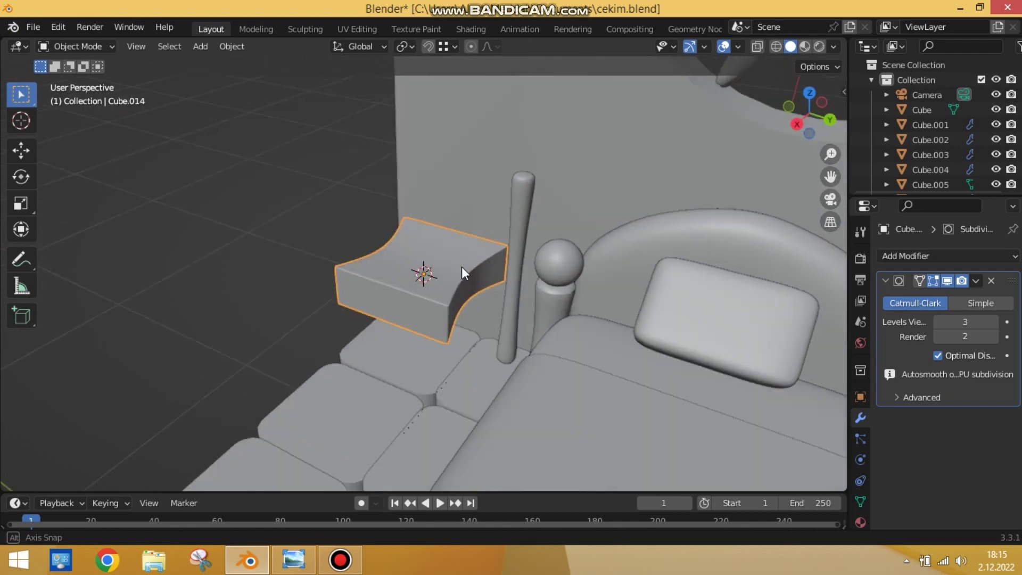
- Duplicate the nightstand top, move the copy down along Z and flatten it into a shelf
left_click(477, 317)
middle_click_drag(462, 384, 461, 296)
left_click(460, 296)
left_click(461, 210)
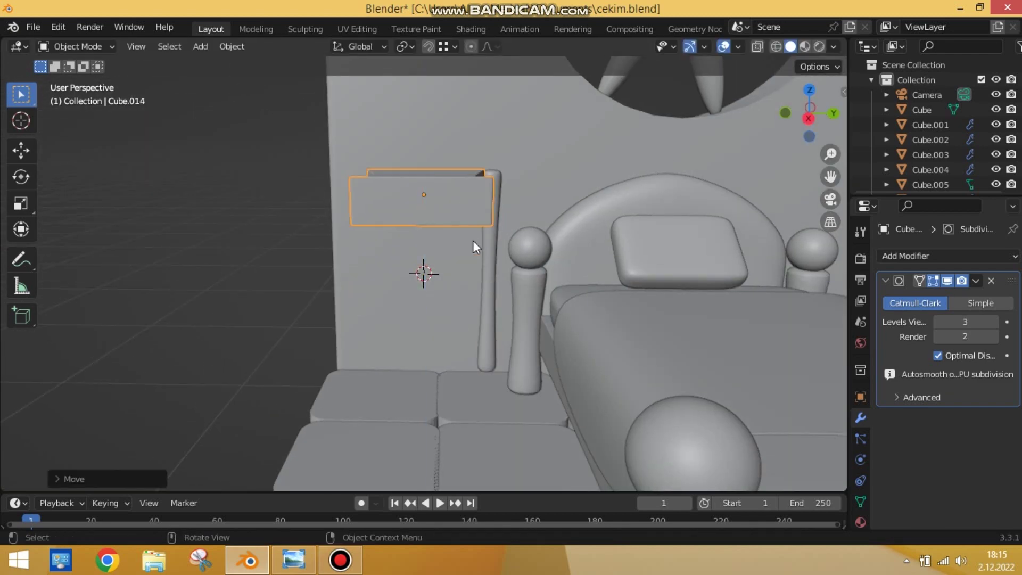
key("shift+d")
key("z")
left_click(472, 225)
key("s")
key("z")
left_click(469, 257)
mouse_move(469, 258)
middle_mouse_down()
mouse_move(516, 247)
mouse_move(503, 228)
middle_mouse_up()
- Move the post along Z and shorten it vertically to fit between the shelves
left_click(503, 228)
key("g")
key("z")
left_click(582, 195)
key("s")
key("z")
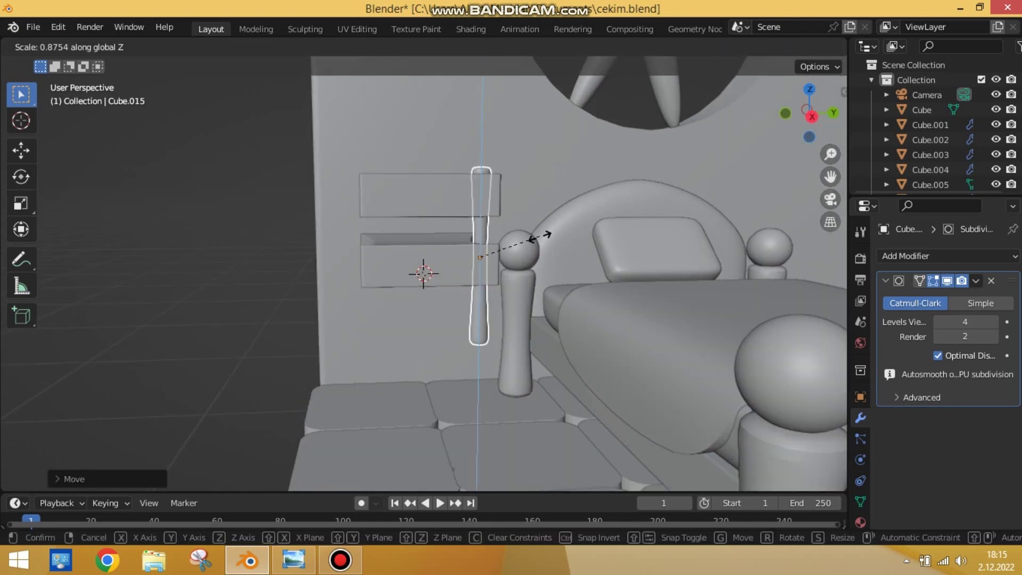
middle_click_drag(114, 278, 474, 159)
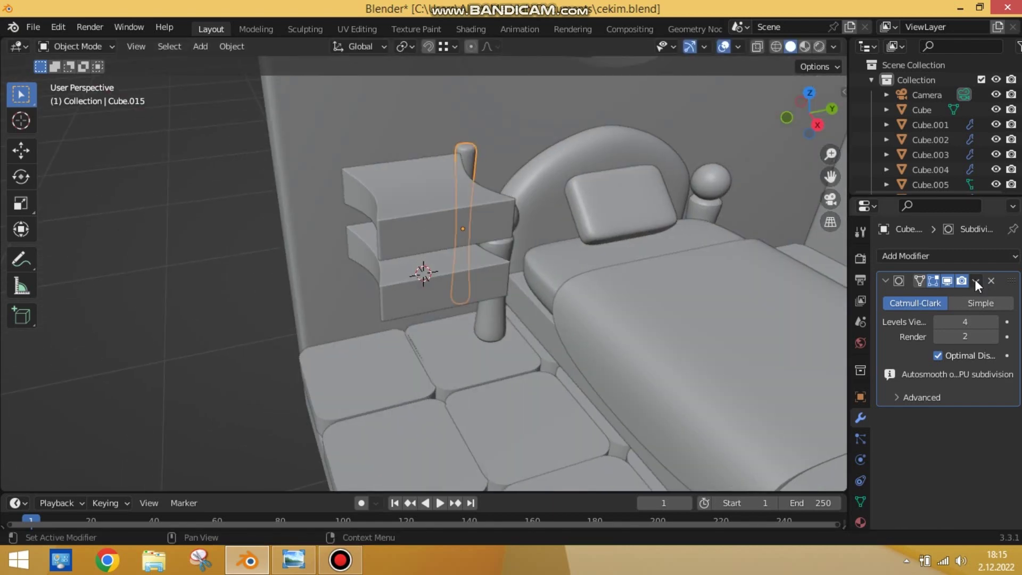
- Add a Mirror modifier on X and Y to the post and apply it for four legs
left_click(937, 256)
left_click(730, 330)
left_click(945, 319)
left_click(960, 287)
left_click(905, 358)
- In front view, move the lower nightstand shelf vertically into place
left_click(460, 299)
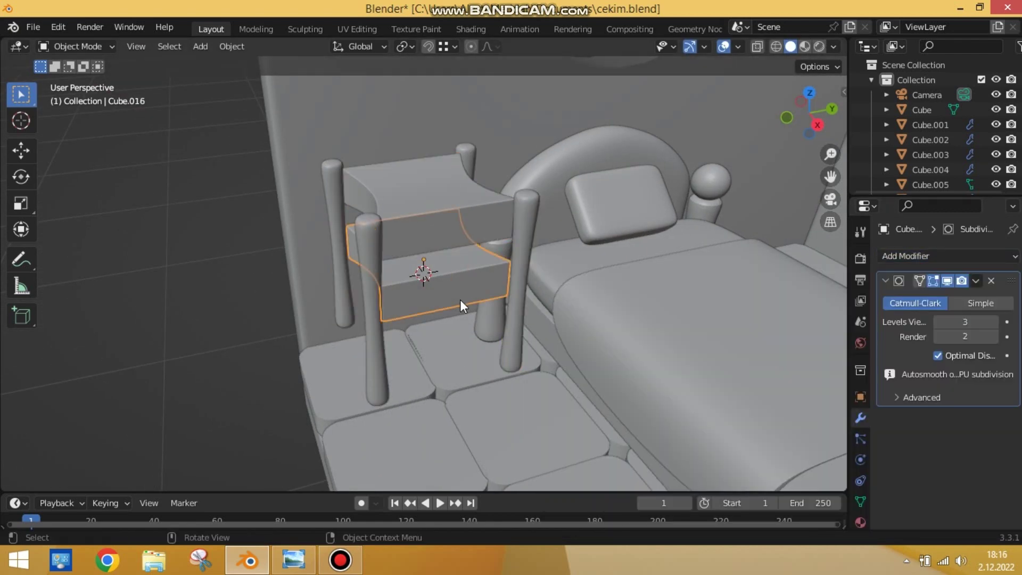
key("KP_1")
key("g")
key("z")
left_click(424, 269)
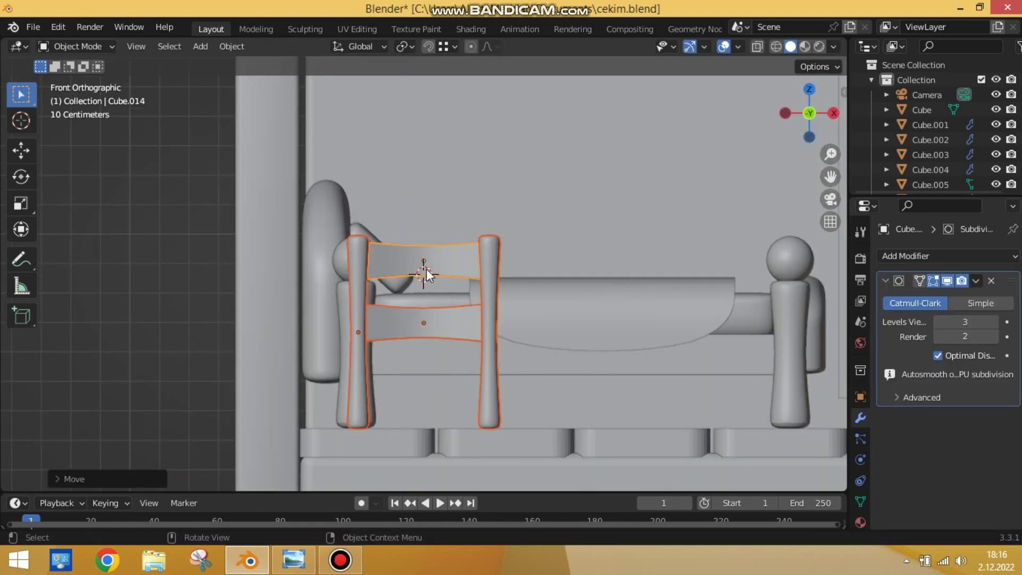
mouse_move(427, 270)
middle_mouse_down()
mouse_move(420, 283)
mouse_move(647, 397)
mouse_move(477, 319)
mouse_move(580, 292)
middle_mouse_up()
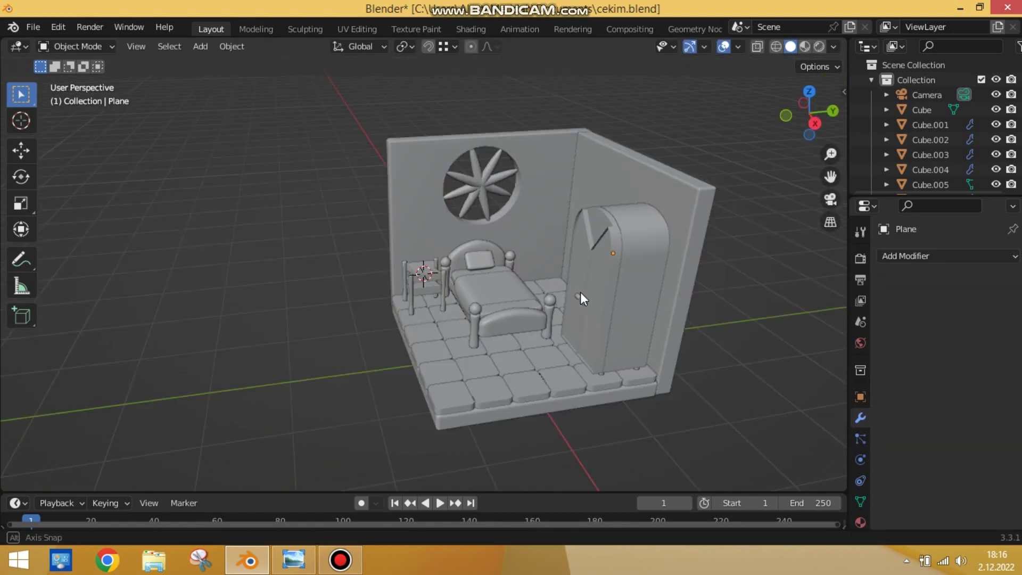
- Add a new cube at the nightstand and scale it down
left_click(344, 559)
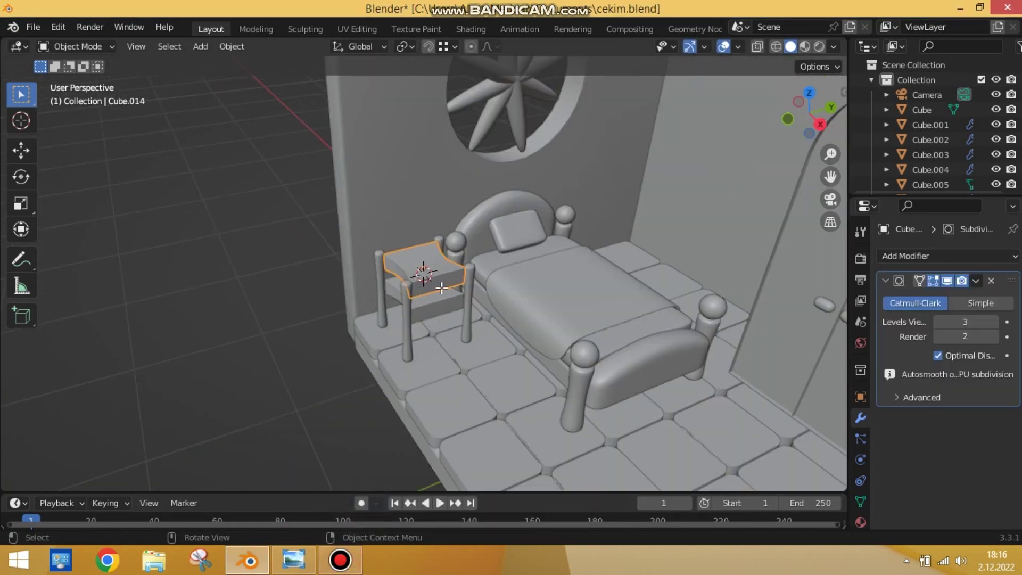
key("Tab")
scroll(443, 304, "up", 5)
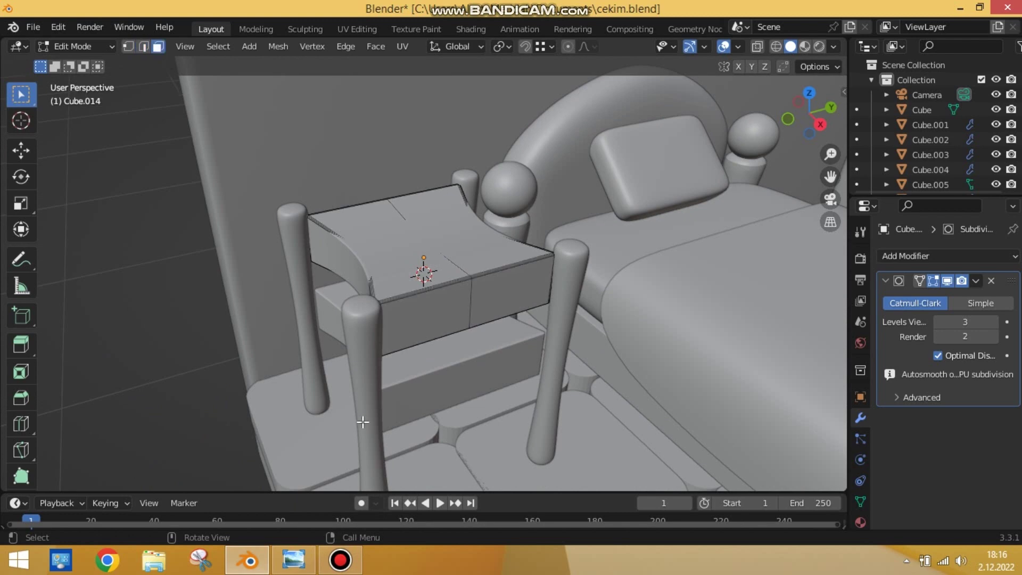
key("Tab")
key("shift+a")
left_click(533, 235)
key("s")
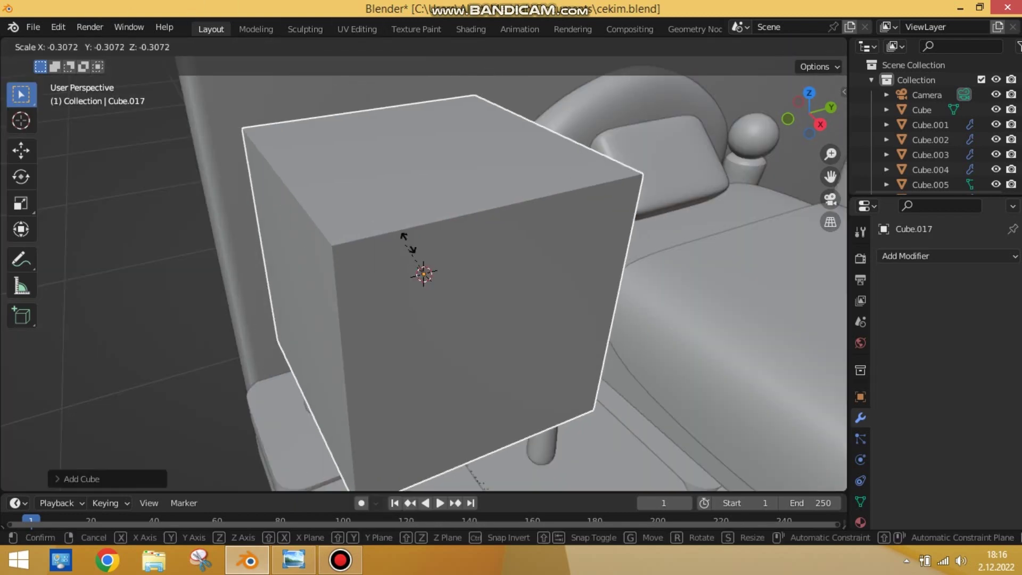
left_click(442, 276)
- Scale the cube vertically to raise it into the nightstand, then narrow it to drawer width
key("s")
key("z")
key("s")
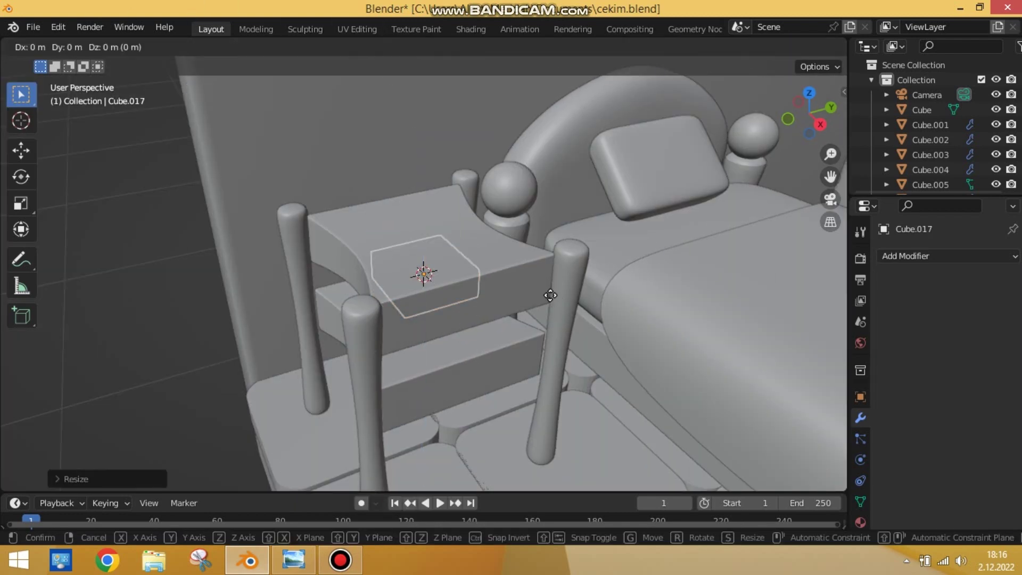
left_click(592, 306)
key("s")
key("x")
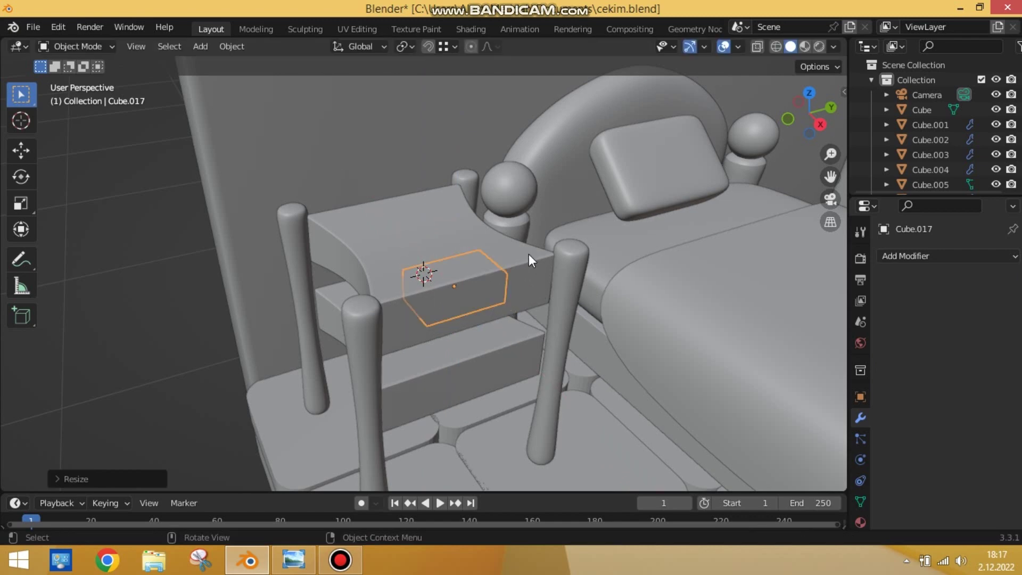
left_click(562, 270)
- Set the drawer block's depth and move it into the nightstand front
key("s")
key("y")
left_click(585, 255)
middle_click_drag(586, 255, 612, 242)
key("s")
key("y")
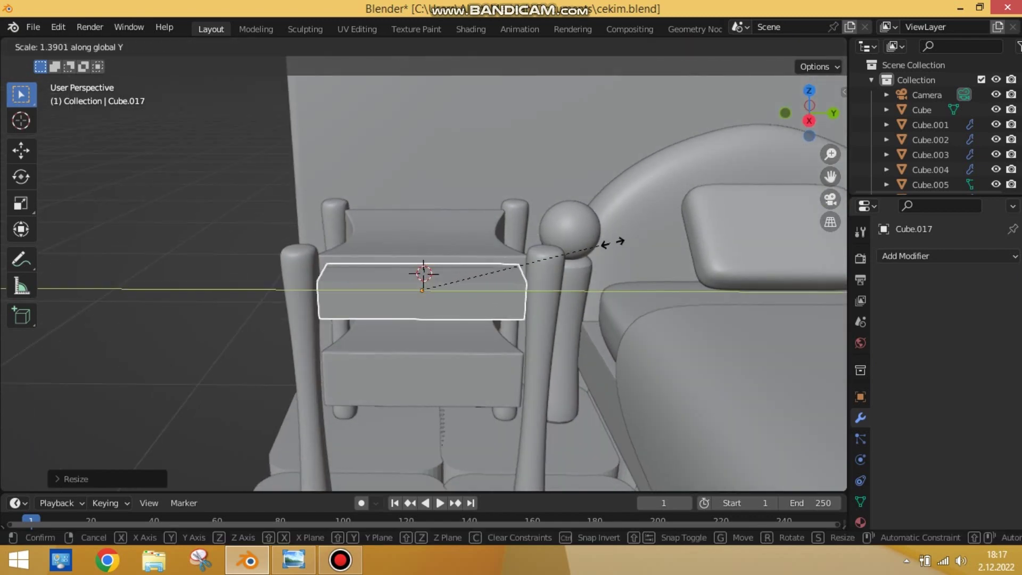
left_click(616, 239)
key("g")
mouse_move(494, 271)
middle_mouse_down()
mouse_move(533, 250)
mouse_move(658, 302)
middle_mouse_up()
left_click(557, 232)
- Duplicate the drawer block and try placing the copy lower down, then undo
key("g")
left_click(598, 356)
middle_click_drag(598, 356, 531, 318)
key("shift+d")
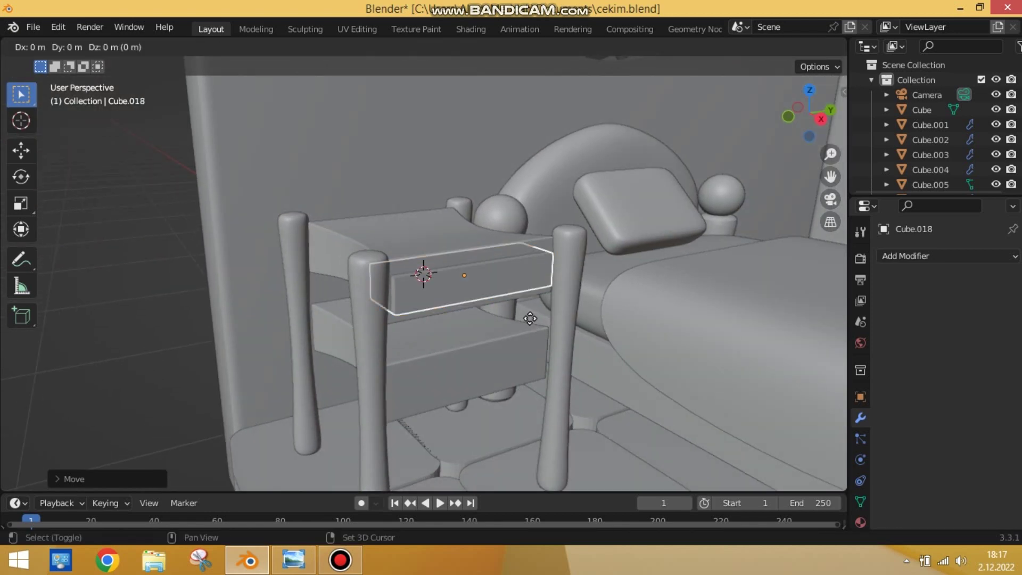
key("g")
key("z")
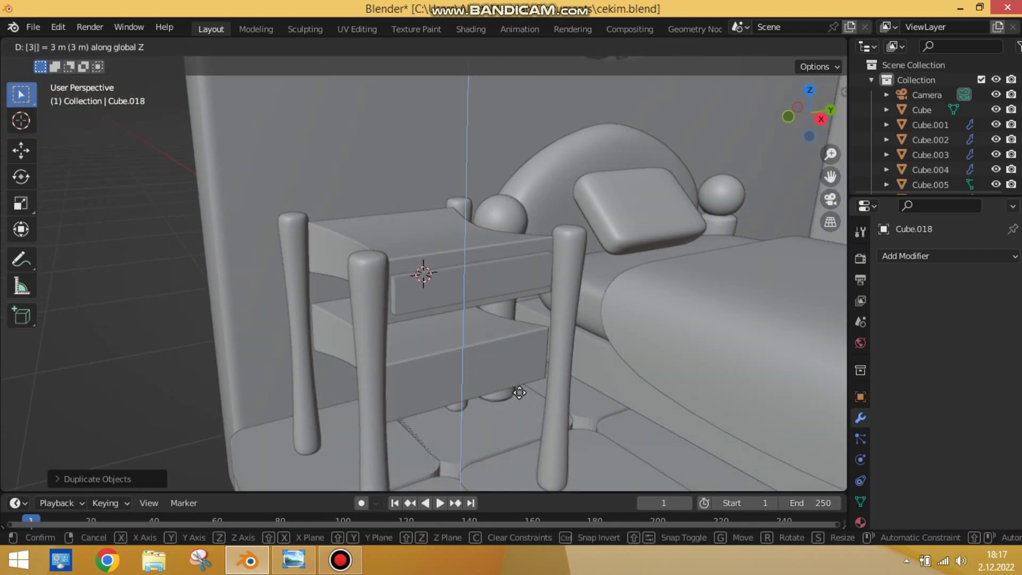
key("Escape")
key("KP_3")
key("ctrl+z")
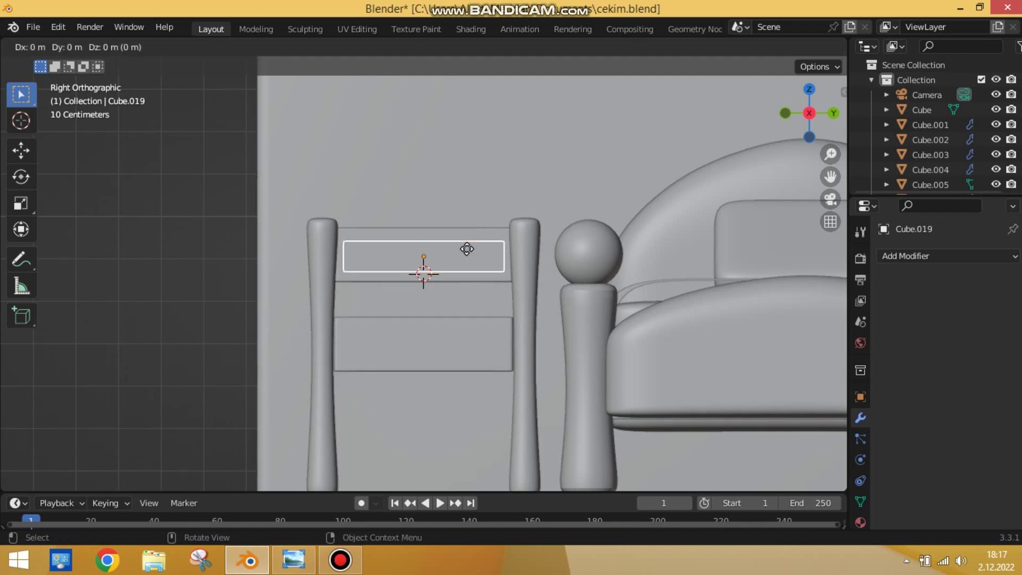
- Select the upper drawer and switch into its mesh editing
middle_click_drag(488, 343, 445, 318)
left_click(445, 318)
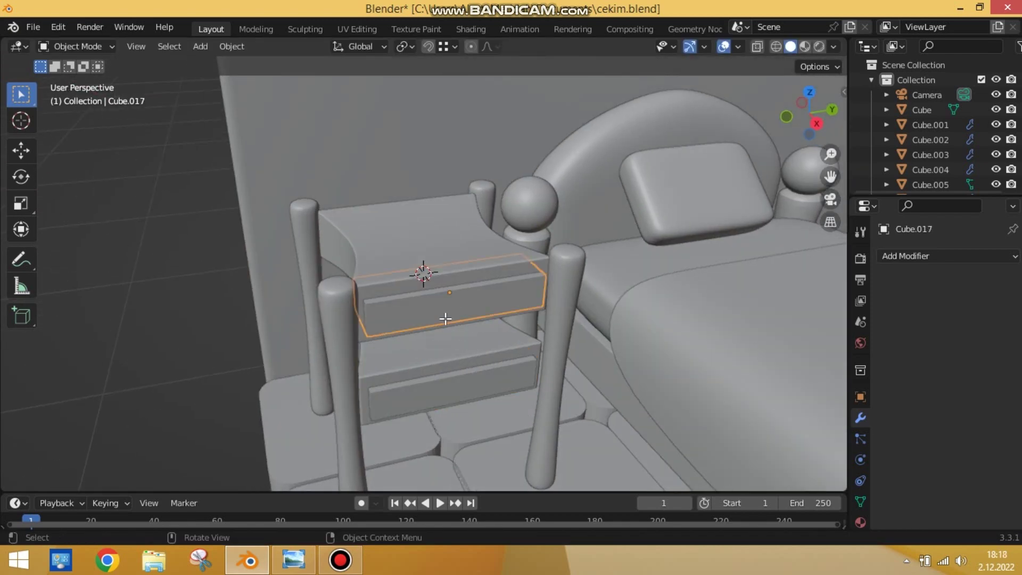
key("Tab")
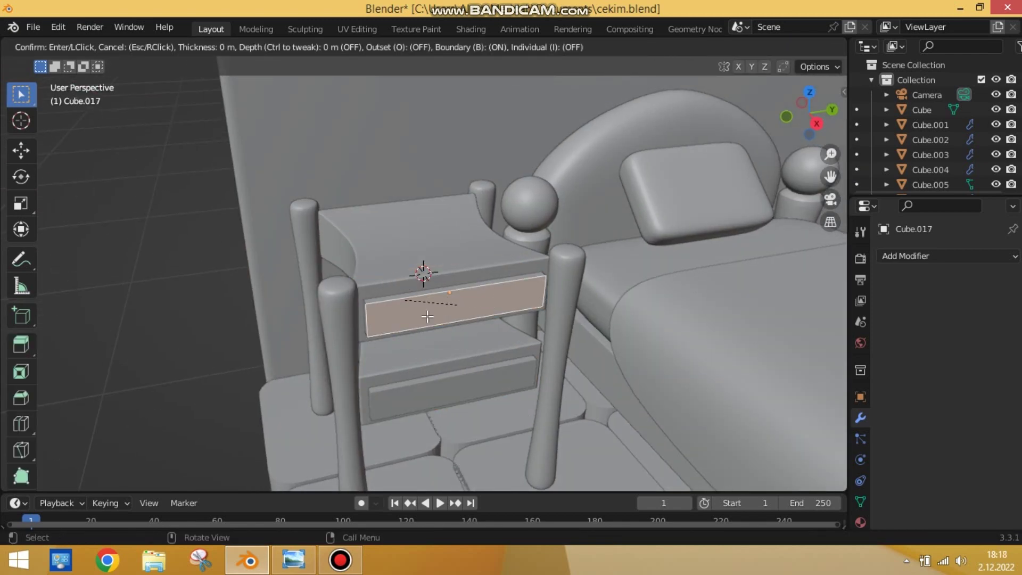
key("Tab")
key("Tab")
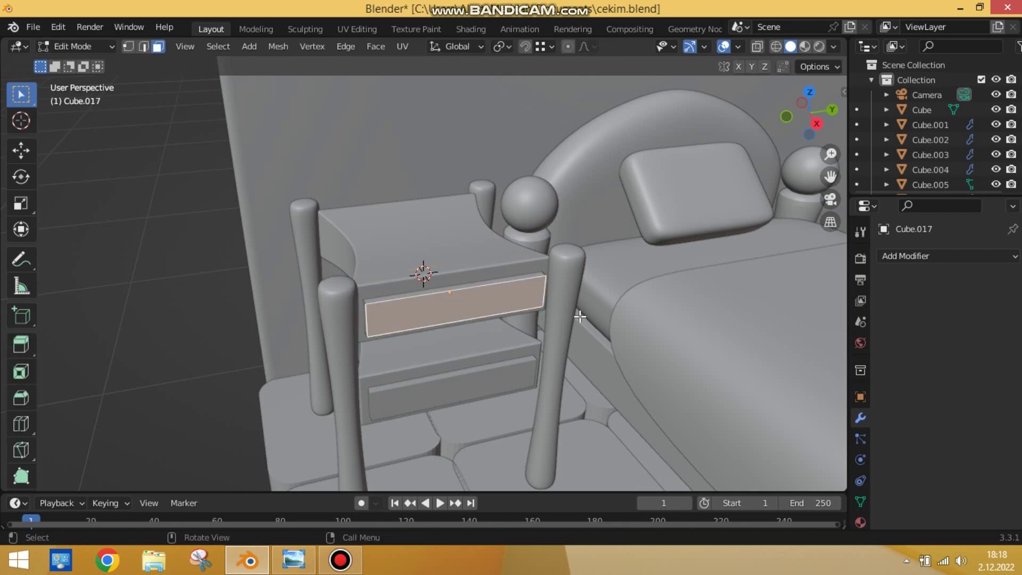
key("shift+d")
key("Escape")
- Inset the upper drawer's front face to create a recessed border
key("i")
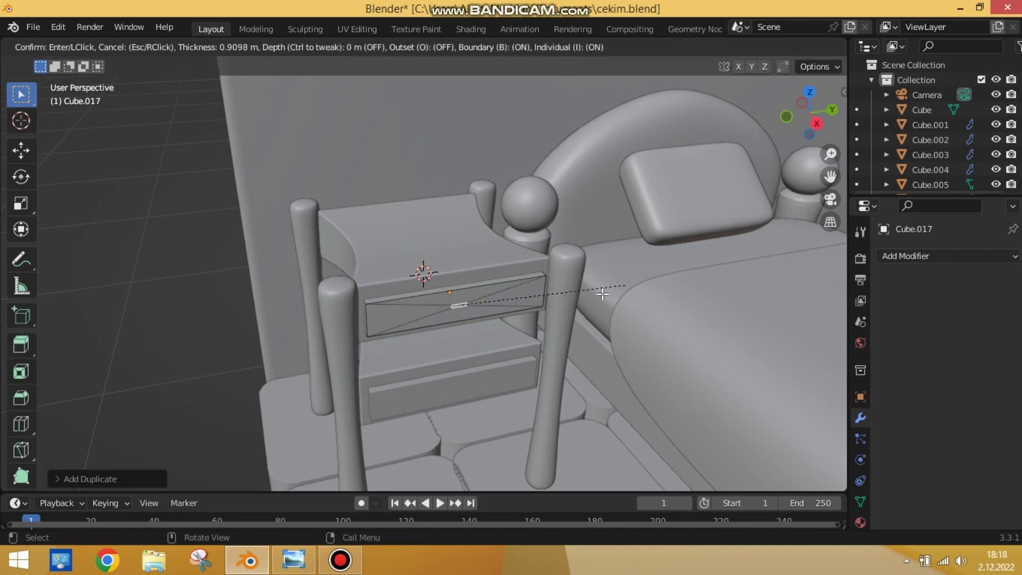
key("s")
key("Escape")
key("Tab")
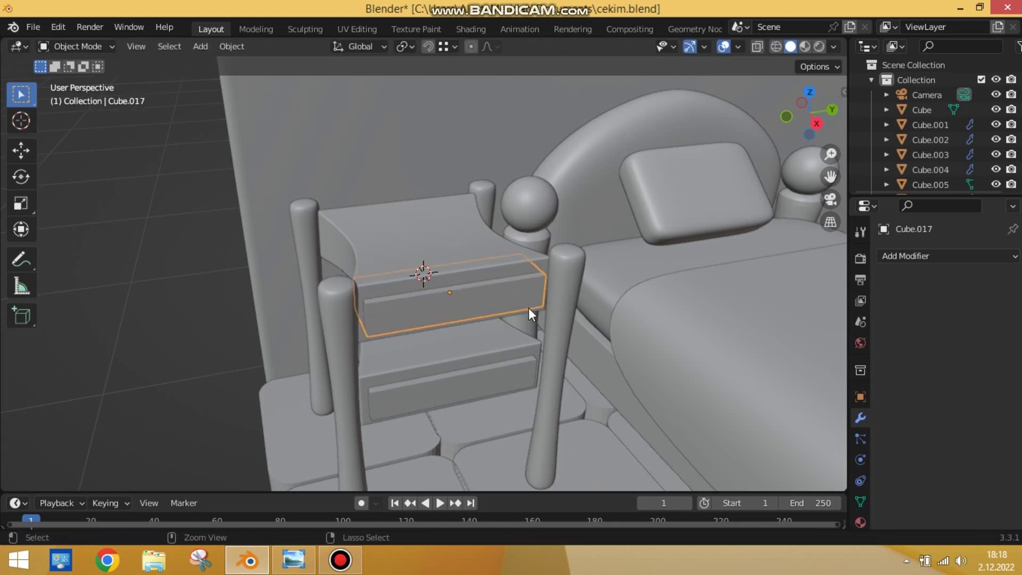
key("Tab")
key("Escape")
key("i")
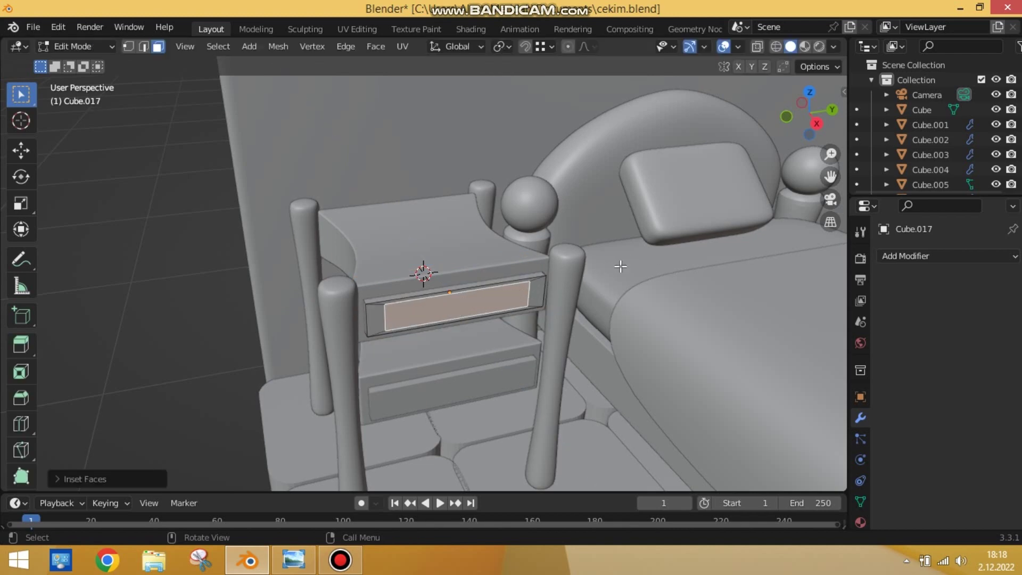
mouse_move(498, 338)
middle_mouse_down()
mouse_move(472, 333)
mouse_move(475, 316)
middle_mouse_up()
- Place a copy of the inset drawer in the lower drawer position
key("Tab")
left_click(427, 372)
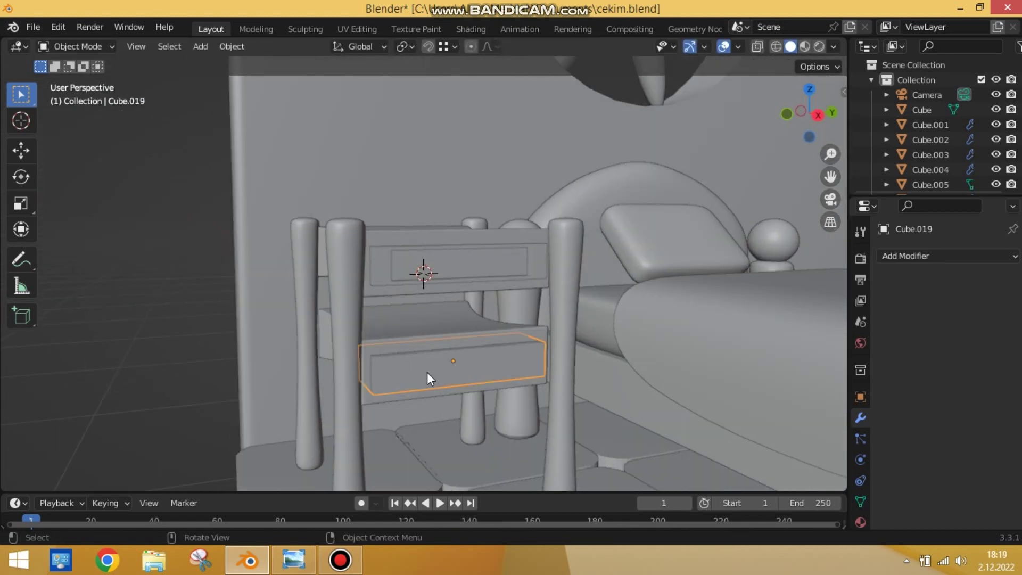
middle_click_drag(427, 372, 515, 271)
left_click(515, 272)
left_click(545, 364)
key("KP_3")
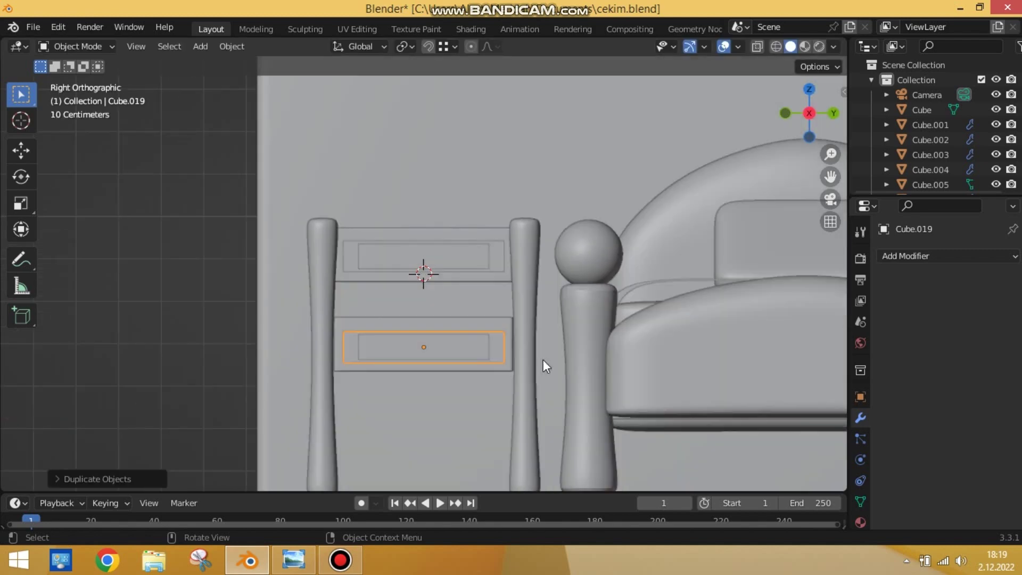
left_click(542, 355)
middle_click_drag(542, 355, 472, 269)
left_click(472, 270)
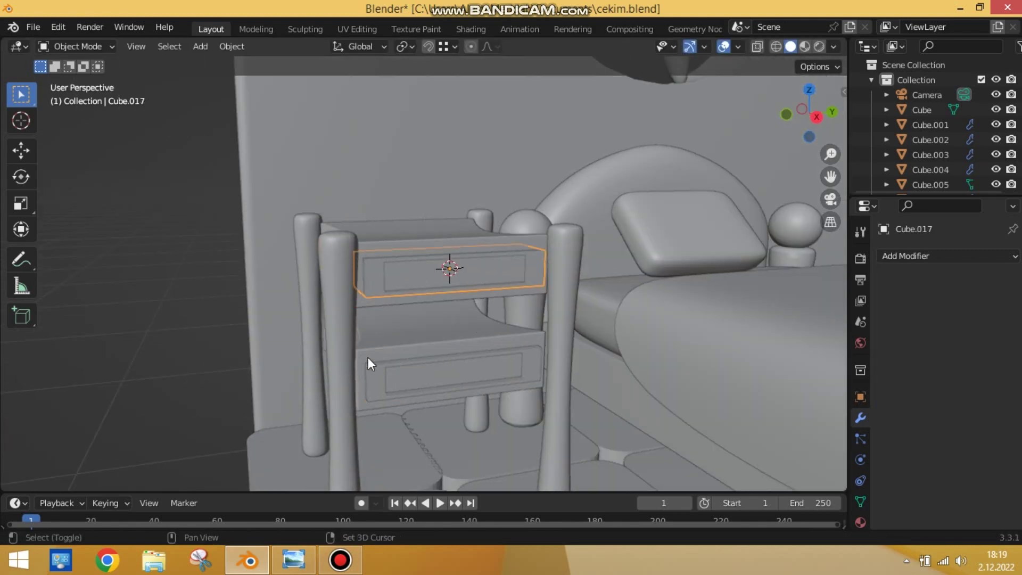
- Add a cube scaled to 0.05 as a knob on the upper drawer, and copy it onto the lower drawer
key("shift+a")
left_click(446, 254)
type("s.05")
key("Return")
key("KP_3")
key("g")
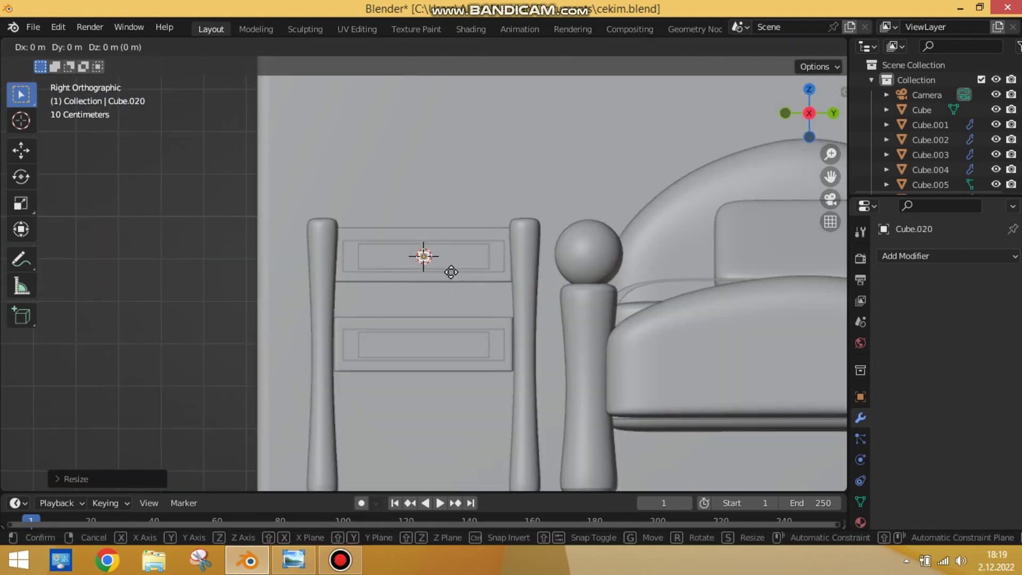
key("g")
mouse_move(455, 274)
middle_mouse_down()
mouse_move(573, 326)
mouse_move(482, 309)
mouse_move(475, 328)
middle_mouse_up()
key("shift+d")
left_click(494, 430)
key("KP_3")
- Zoom out to view the whole room and save the scene as cekim.blend
mouse_move(187, 276)
middle_mouse_down()
mouse_move(641, 372)
mouse_move(317, 485)
middle_mouse_up()
scroll(669, 337, "down", 3)
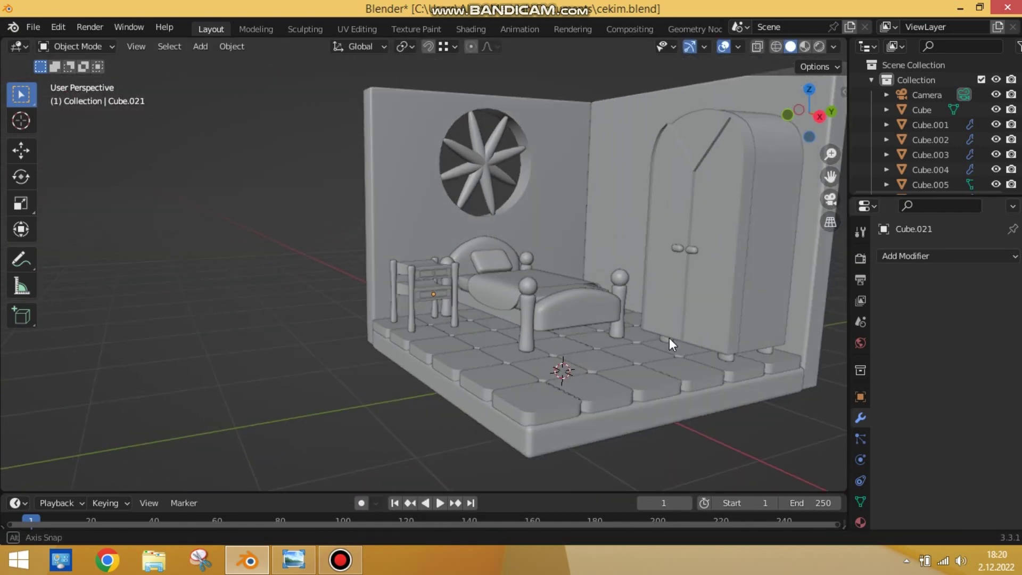
mouse_move(669, 338)
middle_mouse_down()
mouse_move(667, 356)
mouse_move(540, 341)
middle_mouse_up()
key("ctrl+s")
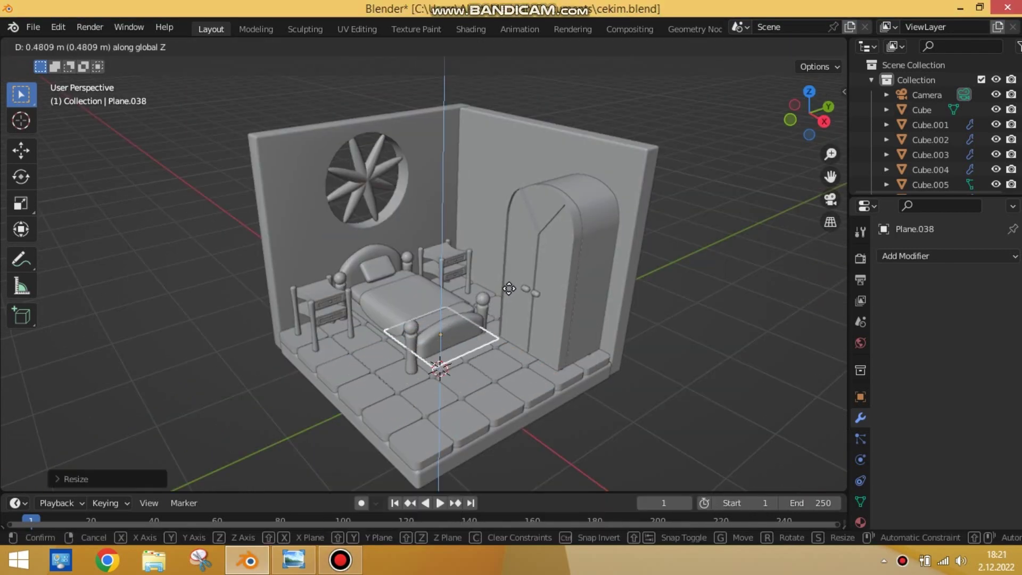
- Extrude the disc into a cylinder and give it a Subdivision Surface modifier
left_click(509, 288)
key("KP_1")
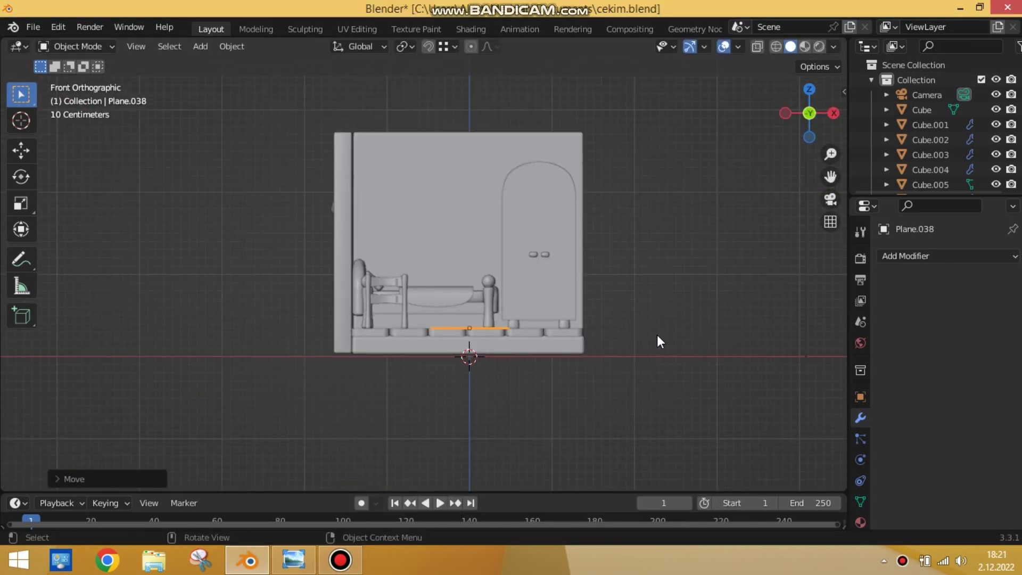
left_click(948, 255)
left_click(613, 405)
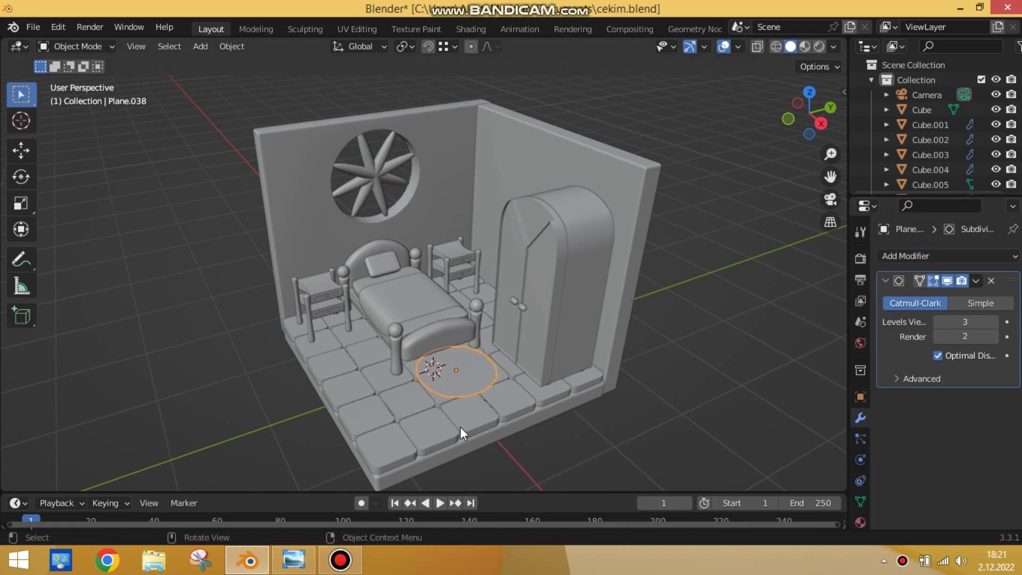
key("Tab")
left_click(470, 355)
mouse_move(470, 355)
middle_mouse_down()
mouse_move(543, 318)
mouse_move(499, 329)
middle_mouse_up()
- Add an edge loop around the cushion's side
key("ctrl+r")
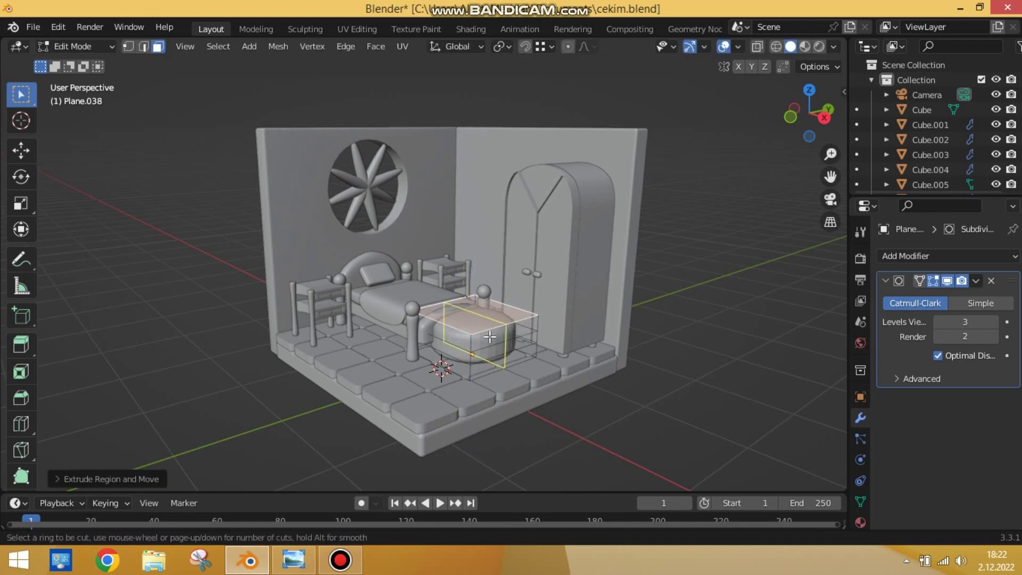
left_click(489, 336)
left_click(543, 343)
middle_click_drag(543, 343, 510, 381)
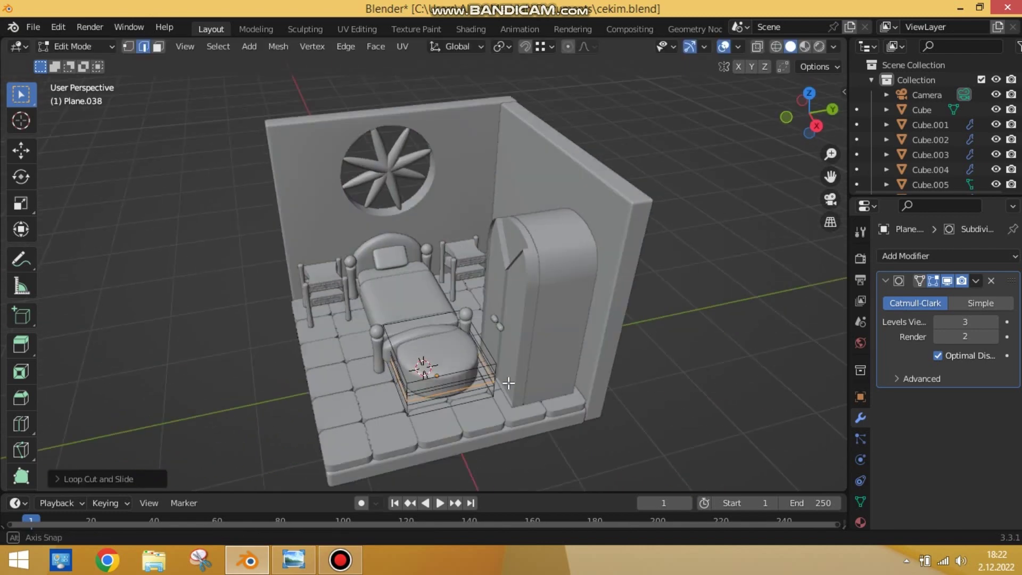
key("Tab")
- Scale the cushion down, flatten its height, and reposition its edge loop
key("s")
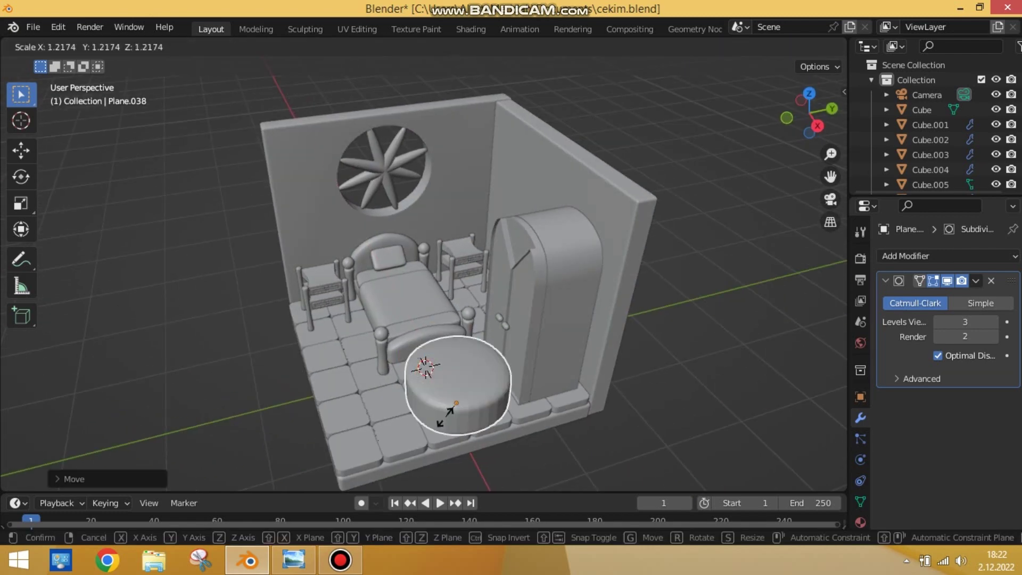
left_click(434, 372)
mouse_move(434, 372)
middle_mouse_down()
mouse_move(599, 359)
mouse_move(589, 321)
mouse_move(500, 312)
middle_mouse_up()
key("s")
key("z")
key("Tab")
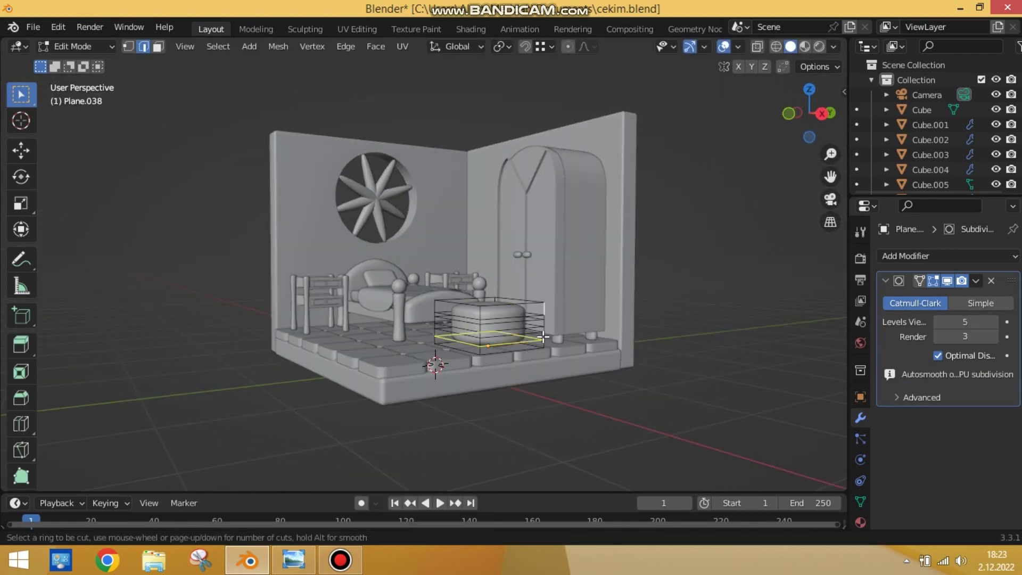
left_click(540, 337)
key("Tab")
mouse_move(536, 404)
middle_mouse_down()
mouse_move(554, 445)
mouse_move(538, 443)
middle_mouse_up()
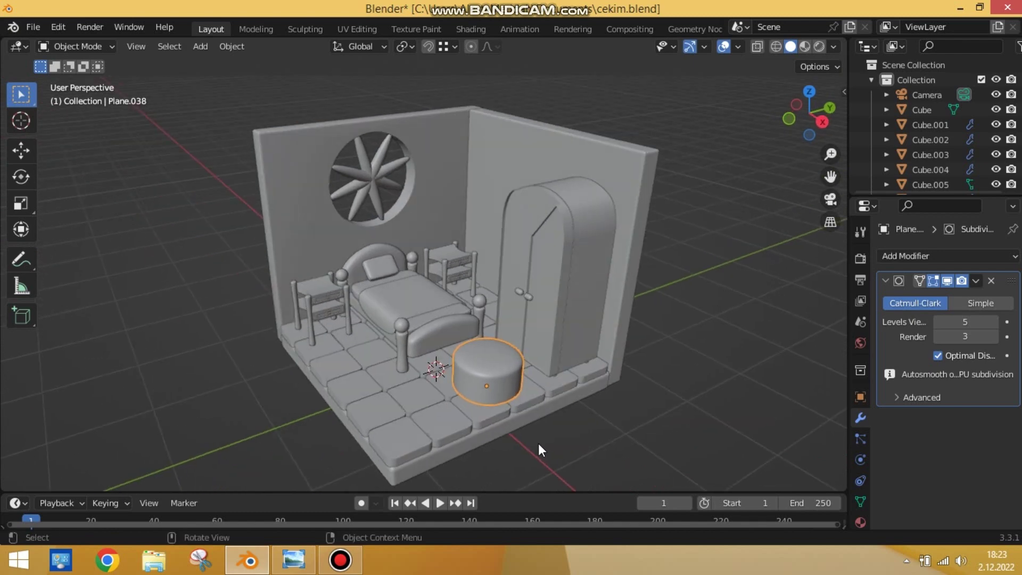
- Move the cushion onto the floor tiles near the front of the room
key("g")
left_click(374, 432)
key("KP_1")
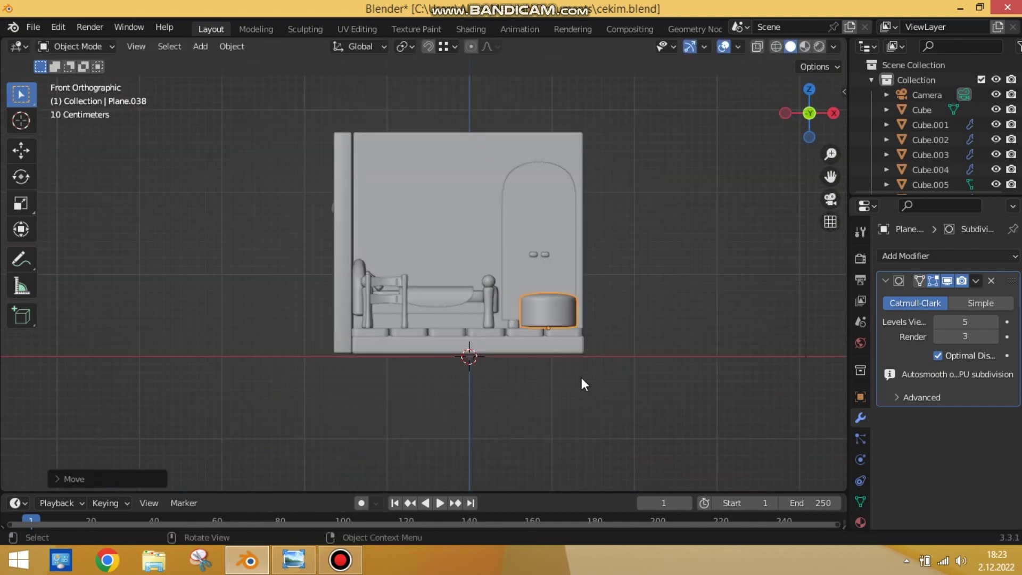
left_click(590, 378)
mouse_move(590, 378)
middle_mouse_down()
mouse_move(513, 367)
mouse_move(484, 375)
middle_mouse_up()
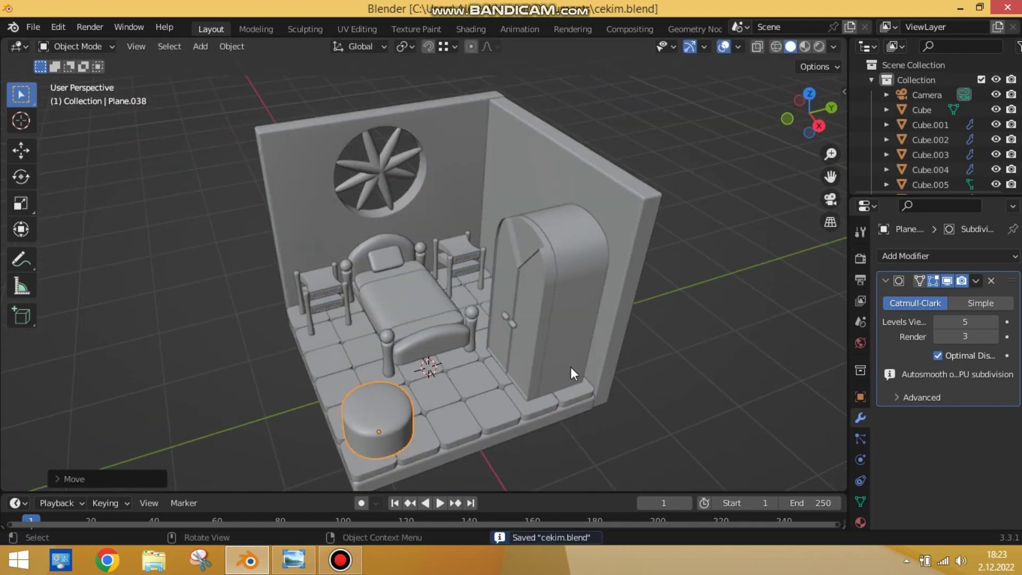
mouse_move(571, 366)
middle_mouse_down()
mouse_move(606, 284)
mouse_move(531, 260)
middle_mouse_up()
left_click(531, 259)
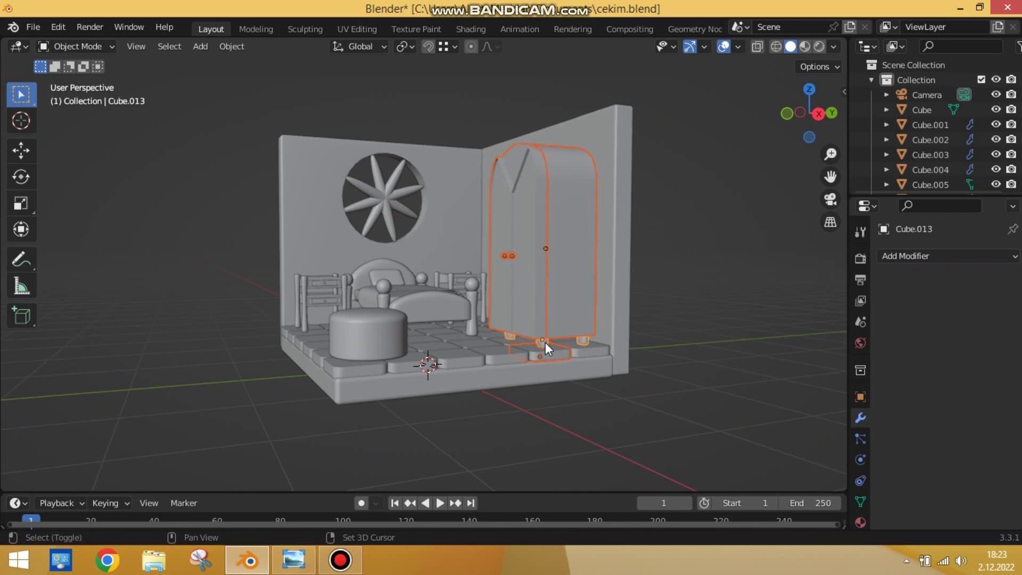
- Select the wardrobe and scale it down to a smaller size
key("shift+s")
left_click(408, 490)
left_click(548, 290)
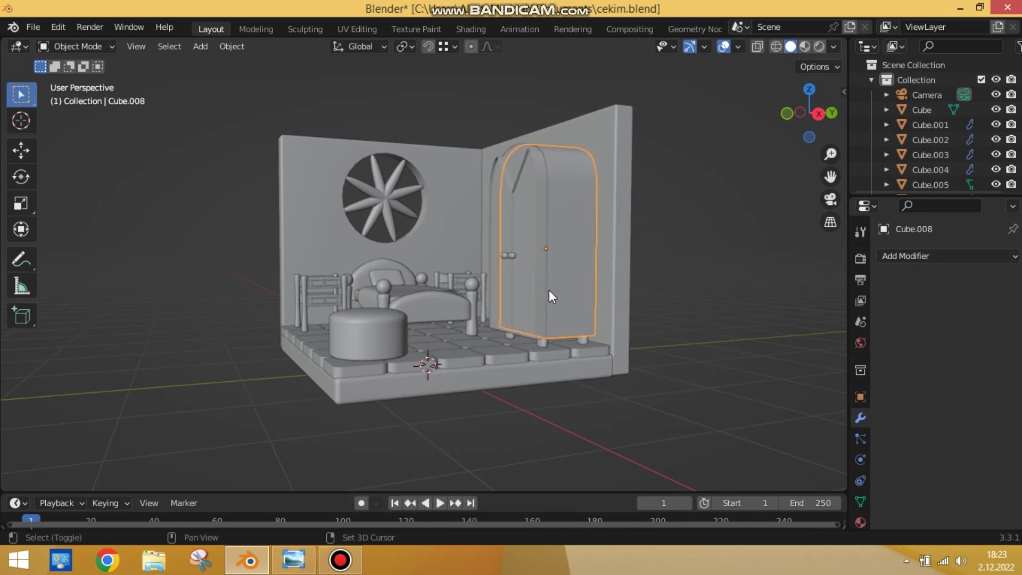
middle_click_drag(504, 253, 578, 298)
key("s")
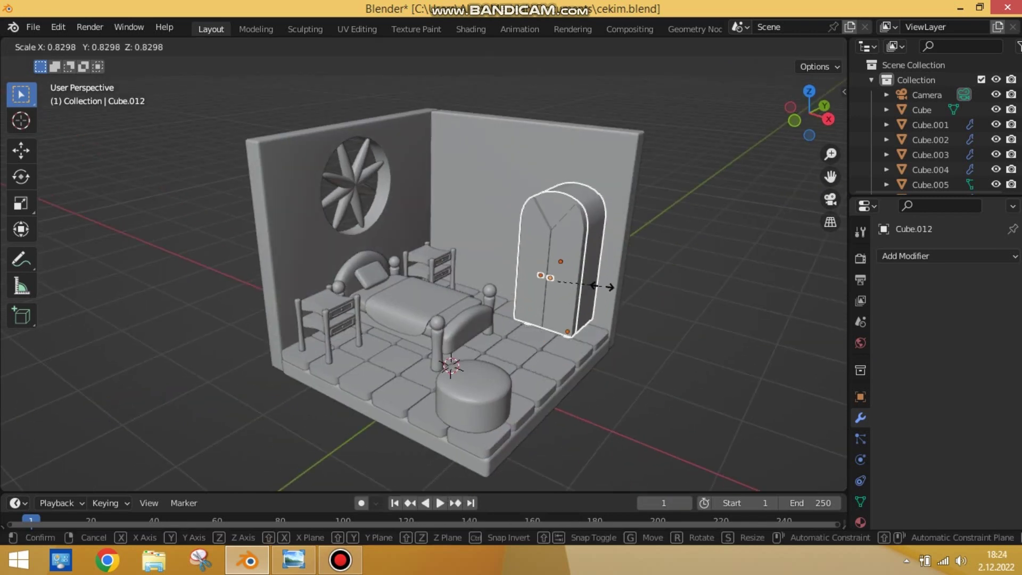
left_click(605, 282)
- Smooth the wardrobe with a level-3 Subdivision Surface (Ctrl+3)
key("KP_1")
middle_click_drag(487, 289, 587, 280)
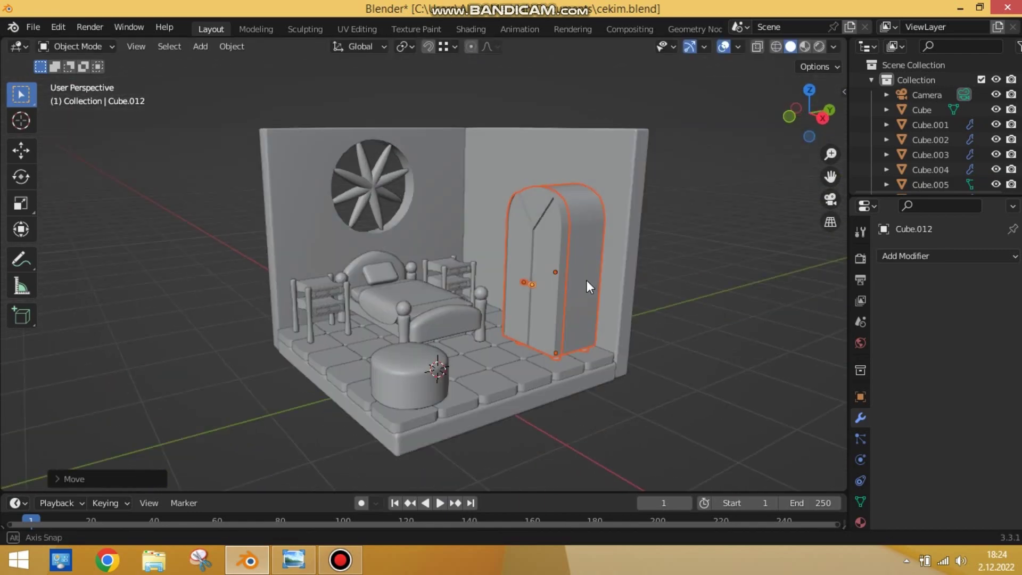
key("KP_3")
mouse_move(499, 297)
middle_mouse_down()
mouse_move(648, 372)
mouse_move(455, 250)
mouse_move(545, 436)
middle_mouse_up()
key("ctrl+3")
- Select the bed's footboard, headboard and other pieces and move the bed across the floor
left_click(486, 314)
scroll(452, 371, "up", 4)
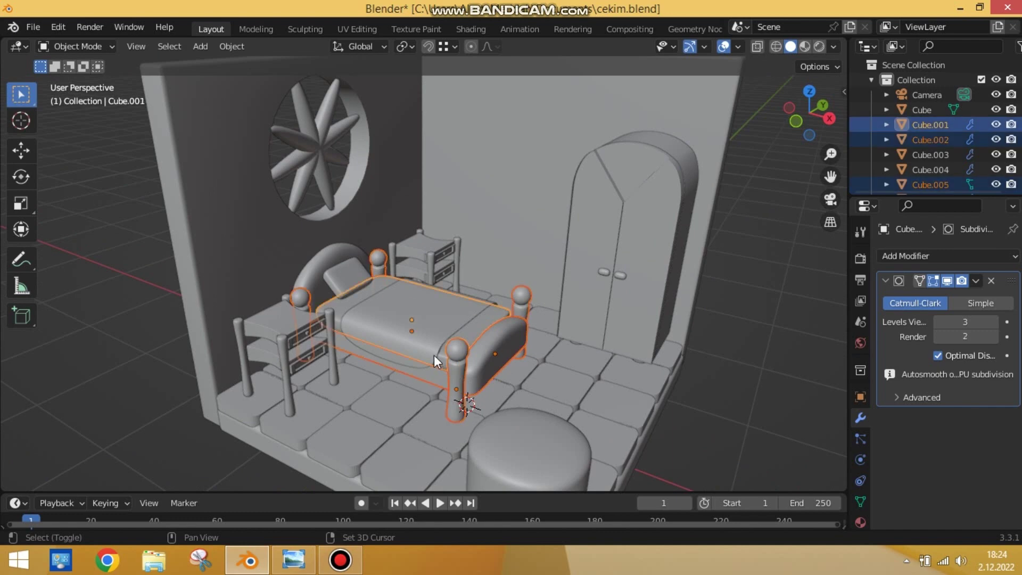
left_click(314, 273, "shift")
key("g")
left_click(519, 299)
key("KP_1")
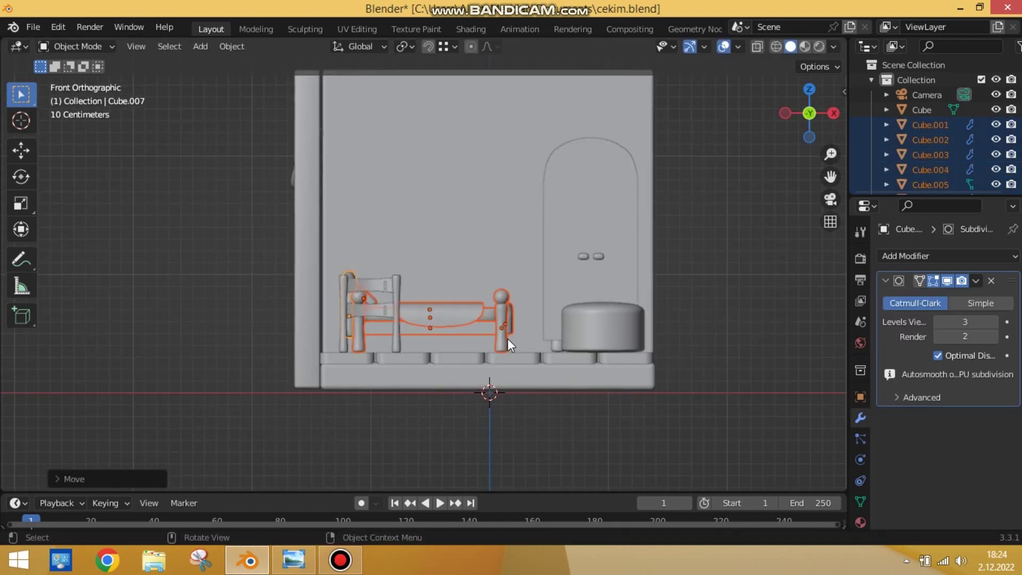
key("KP_7")
key("g")
key("Return")
middle_click_drag(507, 339, 484, 223)
- Select the left nightstand with its drawer and scale it down
left_click(277, 311)
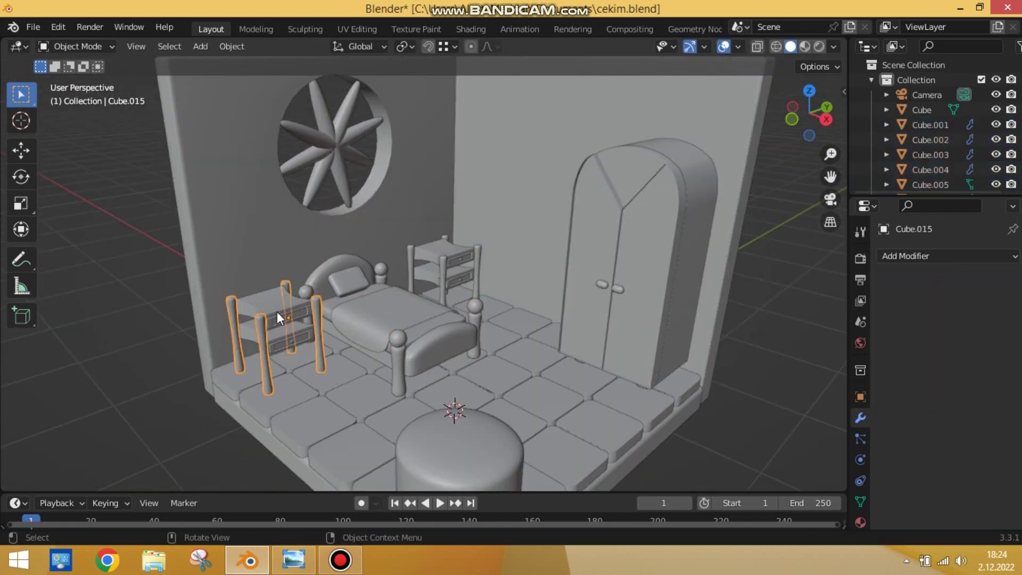
key("ctrl+1")
scroll(277, 312, "up", 3)
left_click(126, 364)
key("ctrl+1")
left_click(165, 404)
key("s")
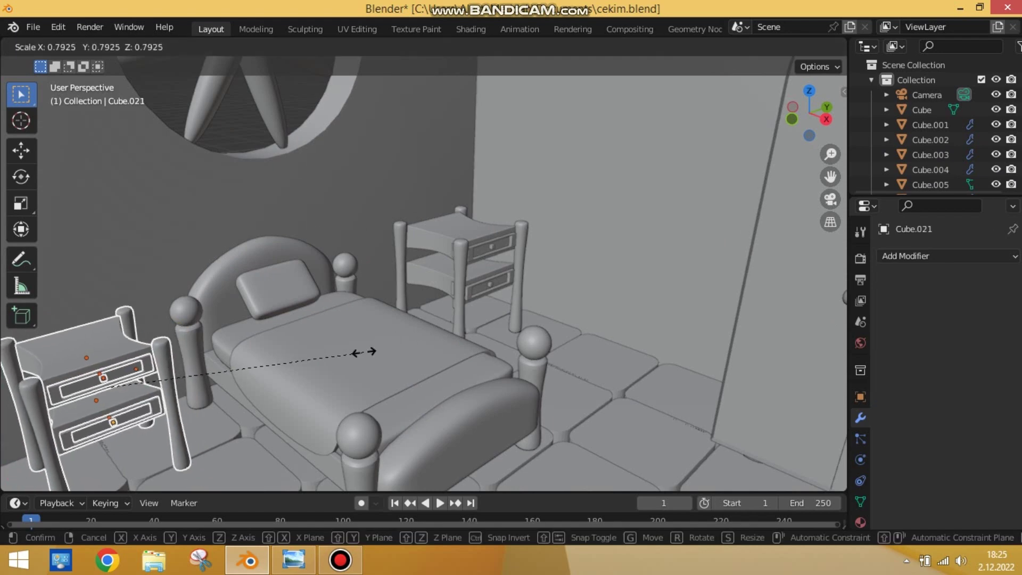
left_click(365, 352)
- Move the nightstand along Z to set its height on the floor
key("KP_1")
key("g")
key("z")
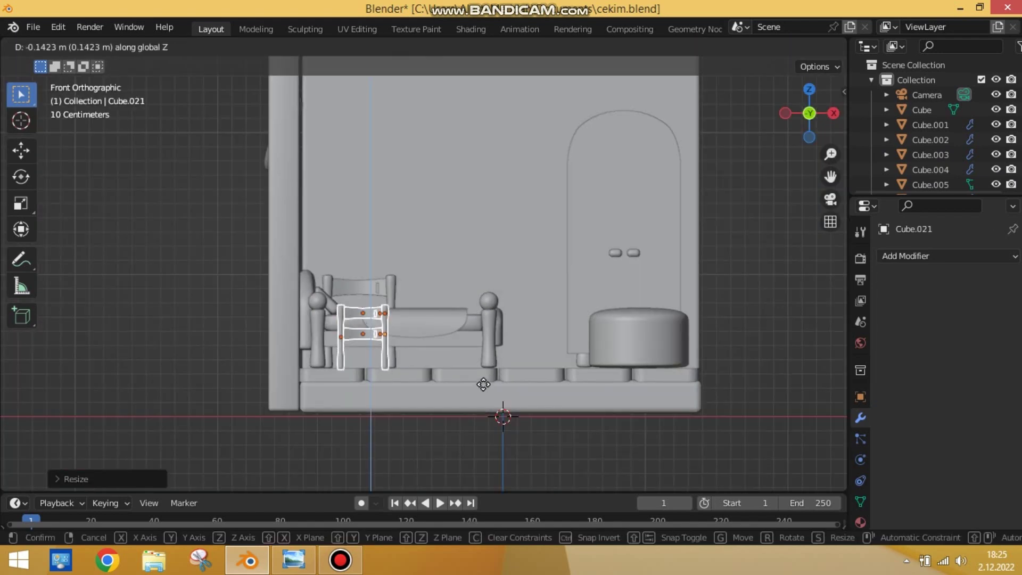
left_click(483, 384)
middle_click_drag(483, 385, 356, 431)
key("s")
key("g")
key("z")
left_click(402, 366)
mouse_move(401, 366)
middle_mouse_down()
mouse_move(550, 274)
mouse_move(554, 378)
mouse_move(374, 305)
mouse_move(363, 356)
mouse_move(308, 299)
middle_mouse_up()
- Slide the nightstand sideways along X into place beside the bed
key("g")
key("z")
left_click(554, 373)
key("g")
key("y")
key("x")
left_click(503, 379)
left_click(373, 305)
- Select all bed parts and move the bed toward the front
left_click(309, 298)
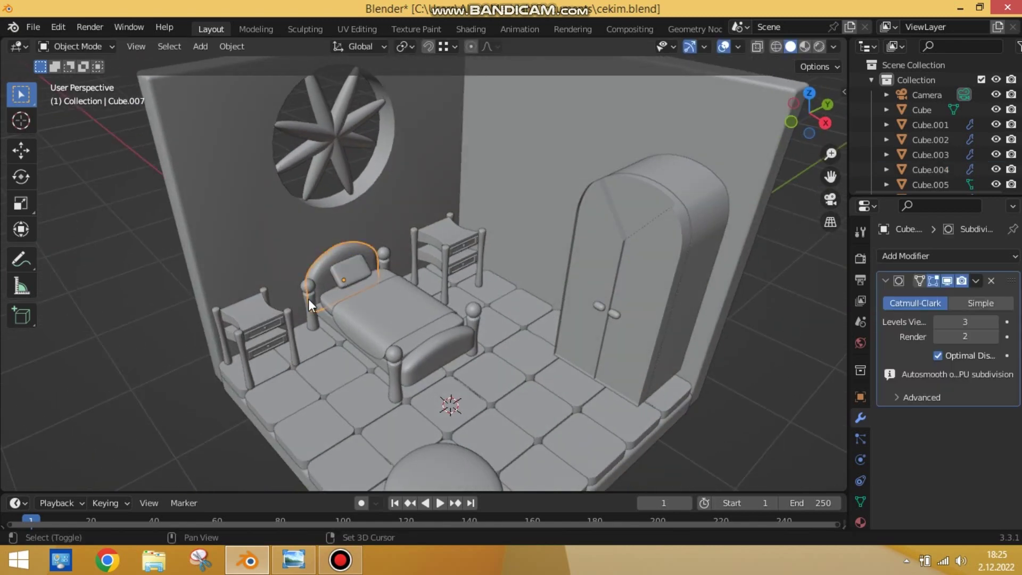
left_click(325, 315, "shift")
left_click(440, 366, "shift")
key("g")
left_click(472, 386)
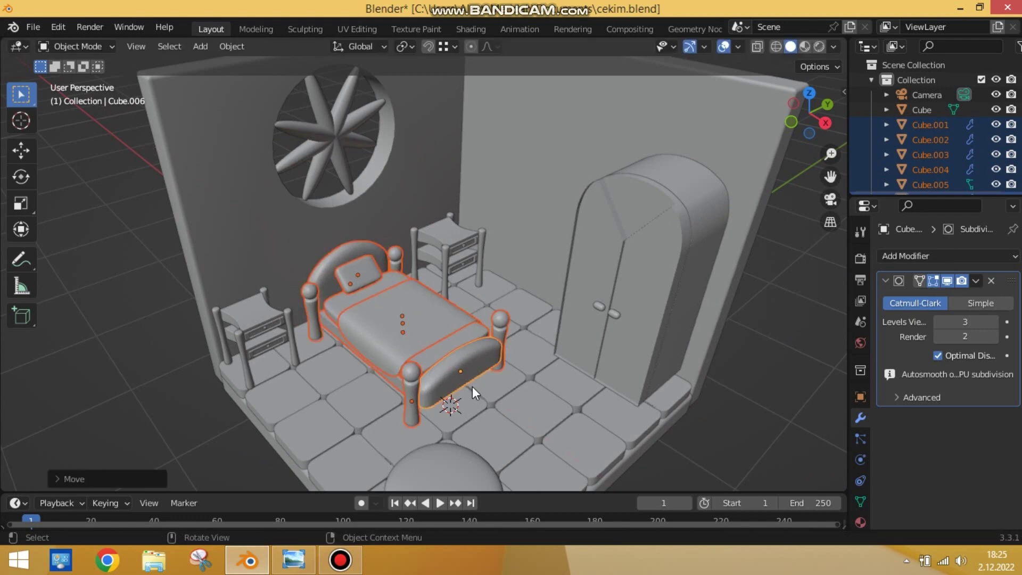
middle_click_drag(472, 386, 583, 392)
key("KP_7")
- Resize the bed and move the small wall table vertically along Z
key("s")
left_click(554, 444)
middle_click_drag(554, 444, 726, 303)
left_click(726, 303)
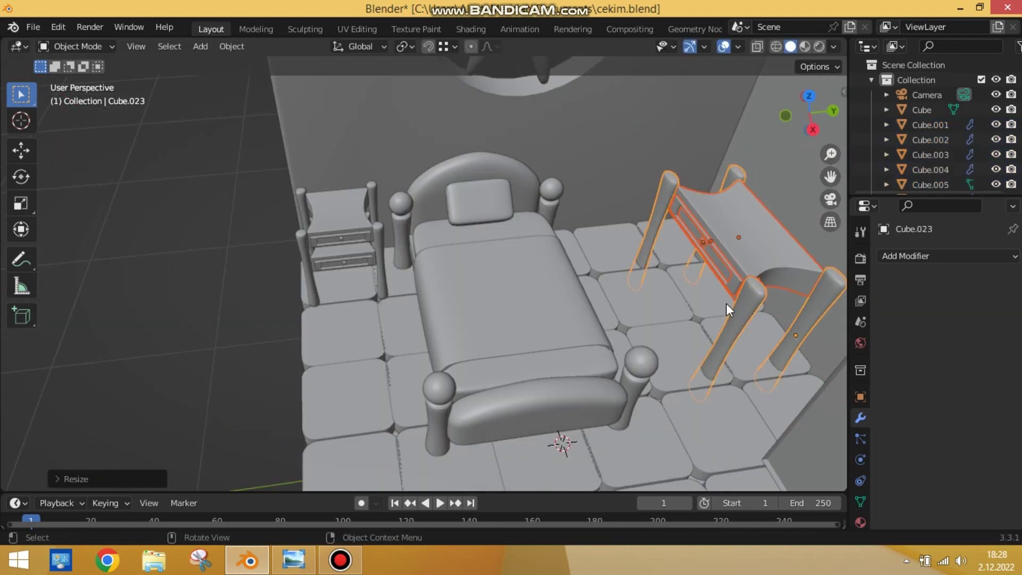
key("g")
key("z")
left_click(726, 303)
scroll(686, 372, "down", 3)
- Select the wall shelf and snap the 3D cursor to it
left_click(686, 372)
middle_click_drag(685, 373, 695, 393)
left_click(586, 199)
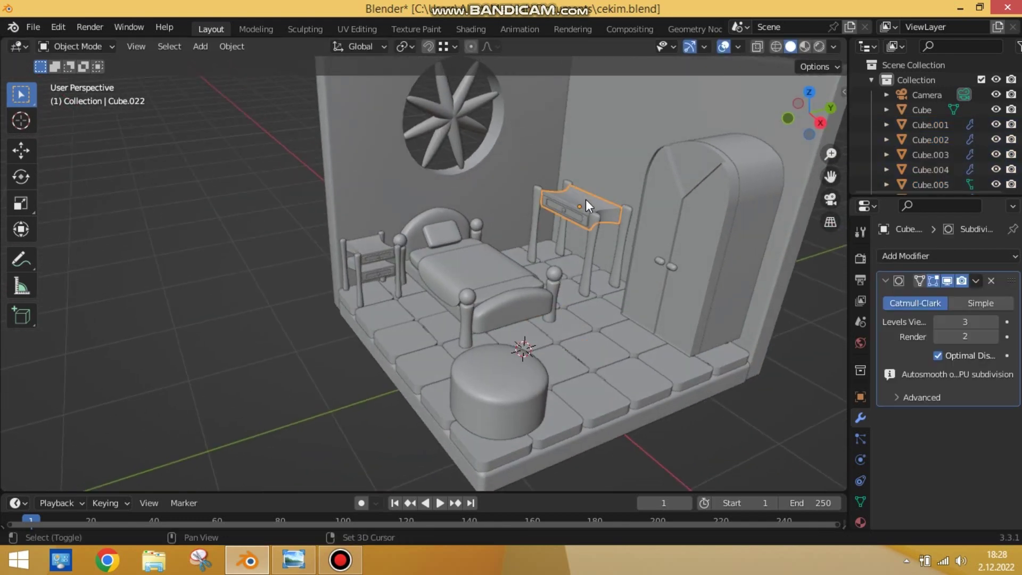
key("shift+s")
key("2")
key("KP_Decimal")
- Add a circle mesh at the shelf as the mirror and fill its face
key("KP_1")
key("shift+a")
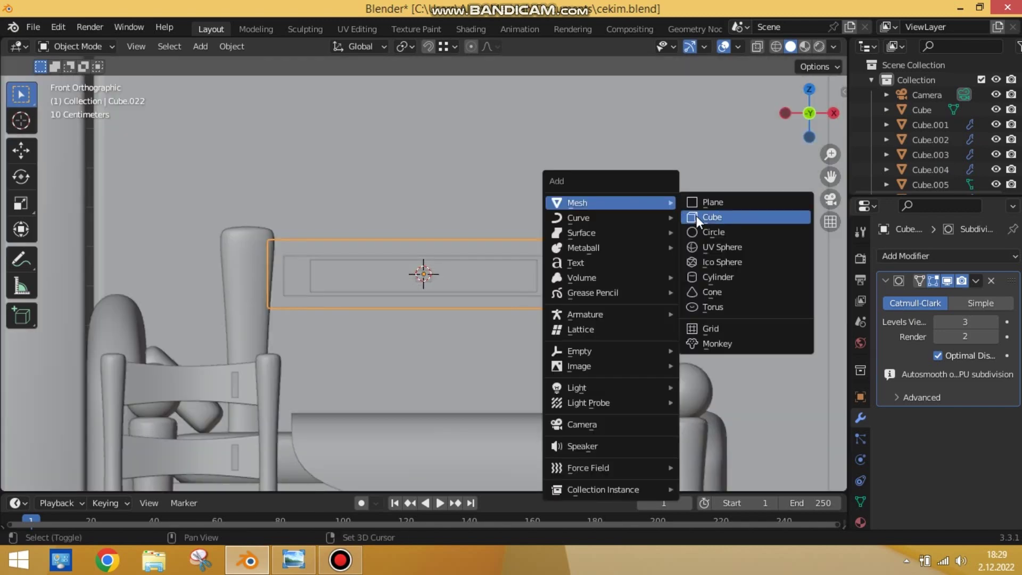
left_click(707, 232)
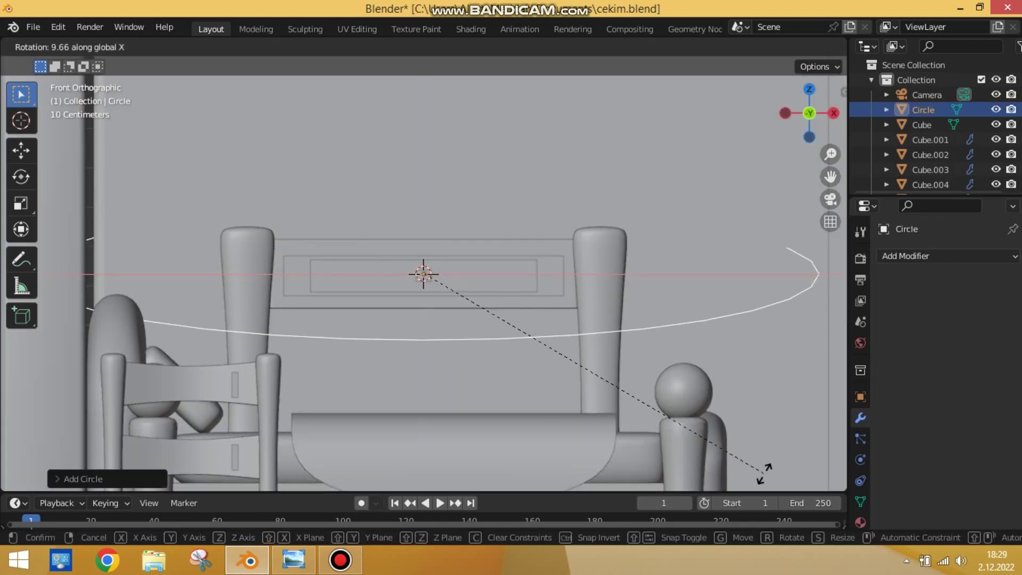
left_click(460, 64)
key("Tab")
mouse_move(457, 477)
middle_mouse_down()
mouse_move(456, 365)
mouse_move(524, 366)
middle_mouse_up()
- Extrude the mirror disc to give it thickness
key("e")
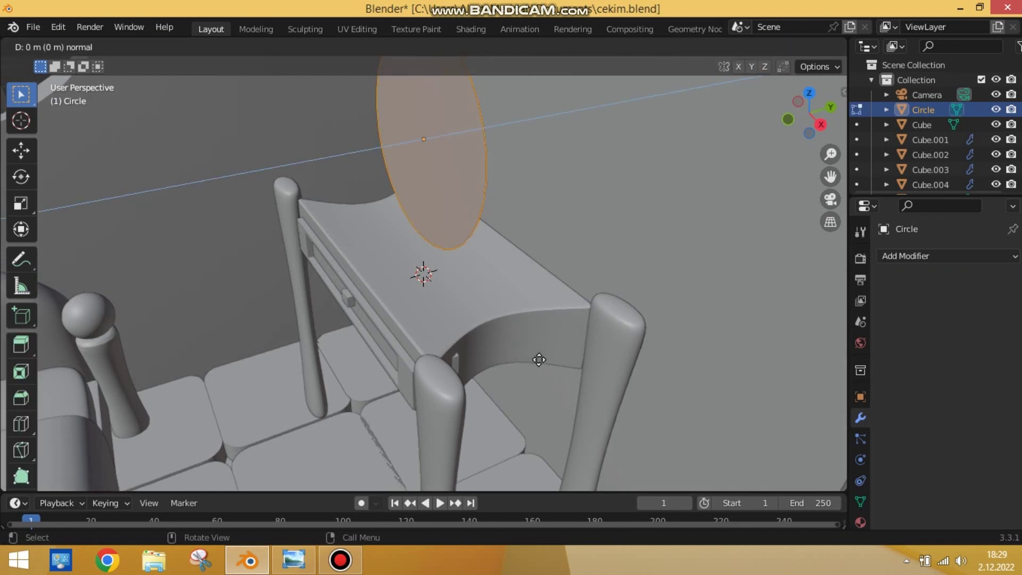
key("a")
key("e")
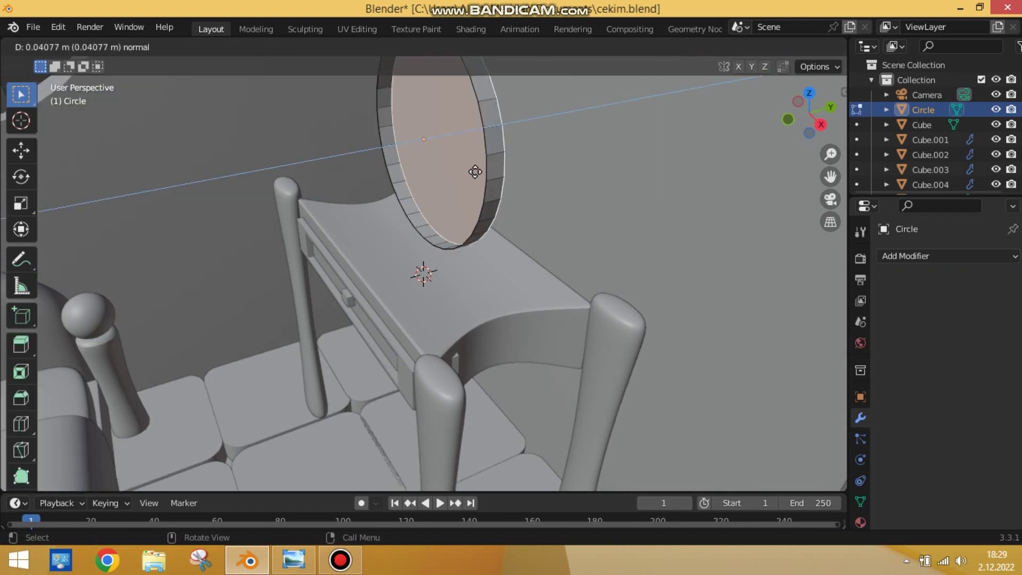
left_click(478, 171)
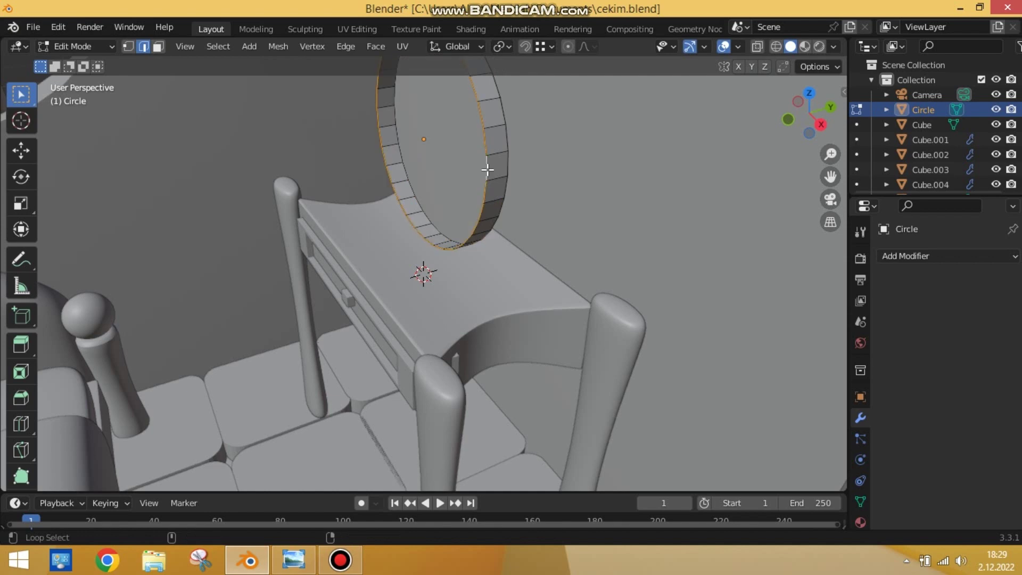
- Add a Subdivision Surface modifier to the mirror and shade it smooth
left_click(947, 256)
left_click(756, 515)
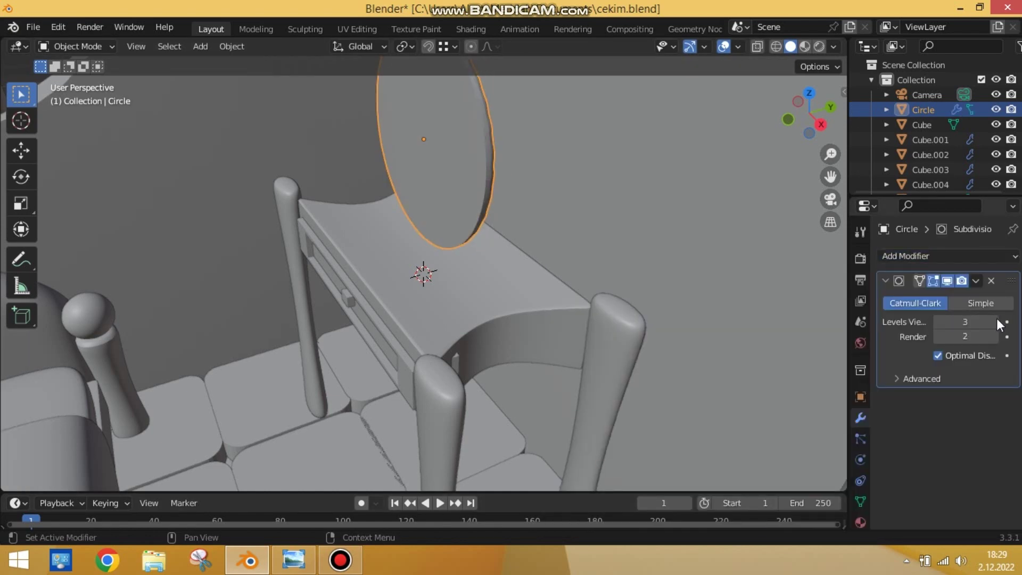
right_click(494, 235)
left_click(500, 241)
mouse_move(501, 241)
middle_mouse_down()
mouse_move(598, 188)
mouse_move(487, 252)
mouse_move(627, 177)
middle_mouse_up()
- Move the mirror along Y toward the wall
key("KP_3")
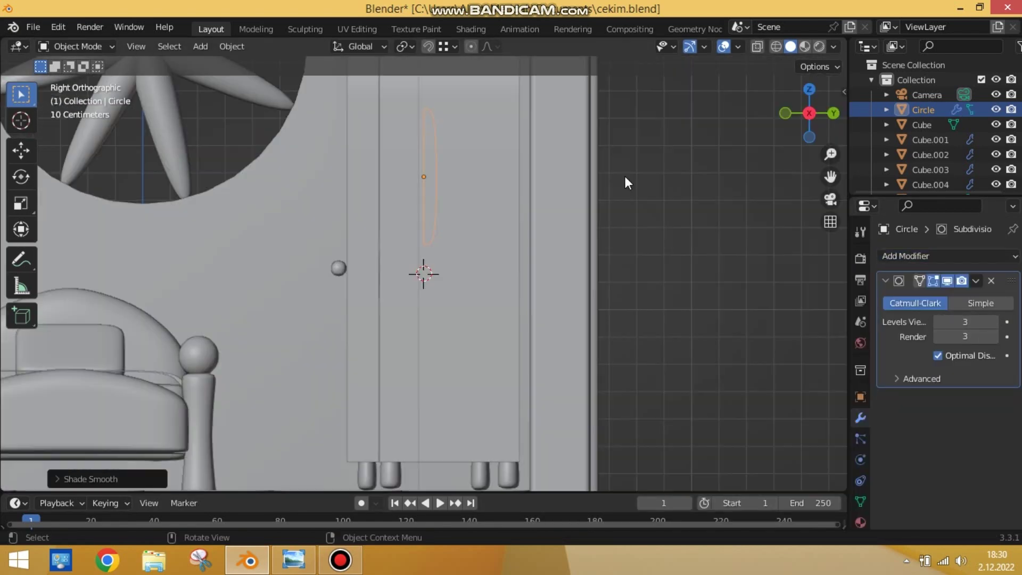
key("g")
key("y")
left_click(726, 165)
middle_click_drag(726, 165, 607, 269)
scroll(607, 270, "up", 2)
- Cancel an accidental scale and adjust the mirror's position along Y
key("s")
right_click(671, 325)
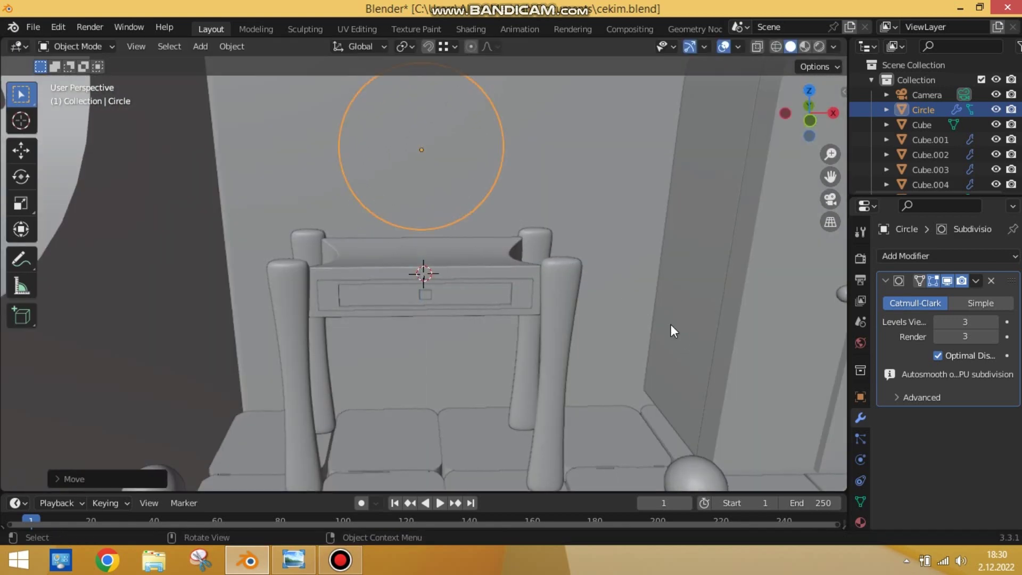
mouse_move(671, 326)
middle_mouse_down()
mouse_move(483, 398)
mouse_move(434, 384)
mouse_move(589, 289)
mouse_move(507, 359)
mouse_move(505, 316)
middle_mouse_up()
scroll(506, 316, "down", 3)
key("g")
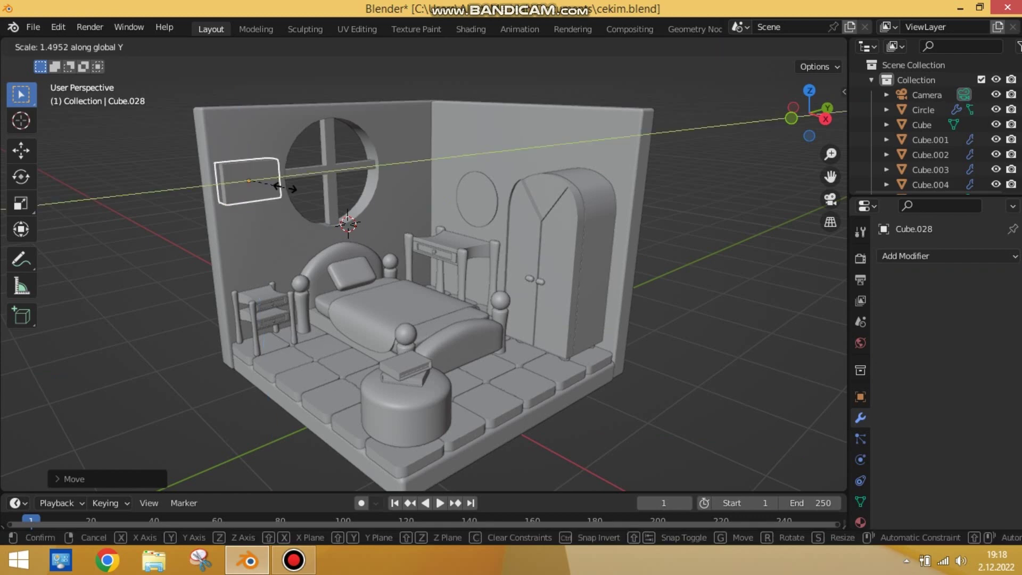
left_click(285, 187)
mouse_move(285, 187)
middle_mouse_down()
mouse_move(338, 206)
mouse_move(276, 212)
middle_mouse_up()
- Shape the board's front face into an inset frame and hang it beside the window
key("Tab")
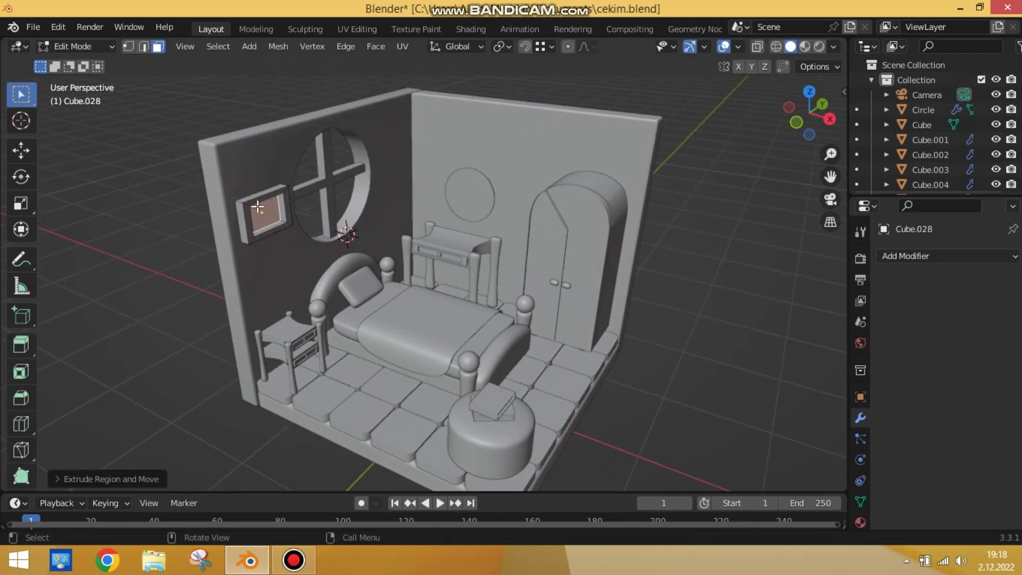
key("Tab")
left_click(260, 204)
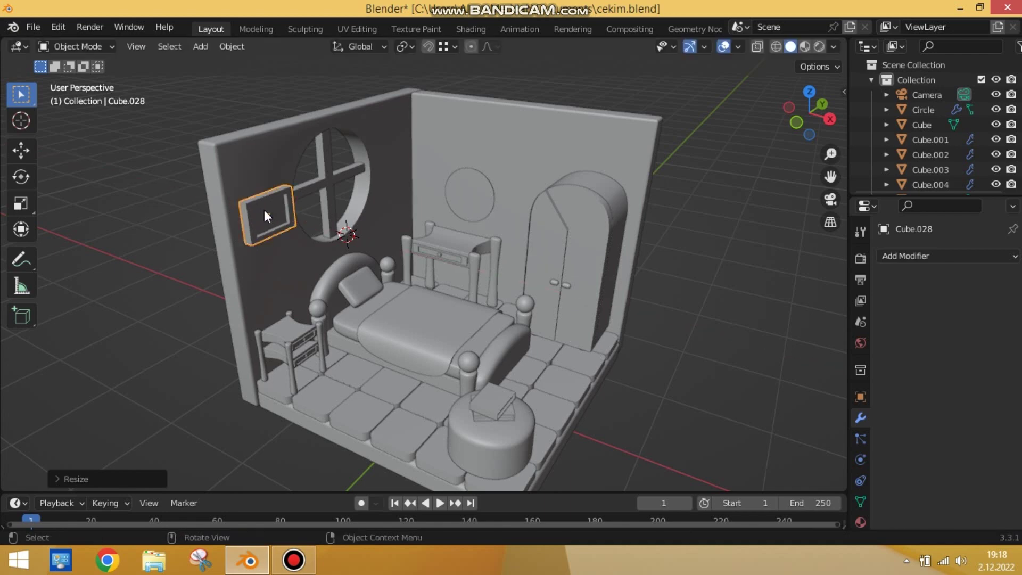
key("KP_1")
key("g")
left_click(305, 210)
mouse_move(305, 210)
middle_mouse_down()
mouse_move(424, 298)
mouse_move(659, 391)
mouse_move(263, 190)
middle_mouse_up()
- Reset the 3D cursor to the world origin
key("shift+s")
left_click(254, 279)
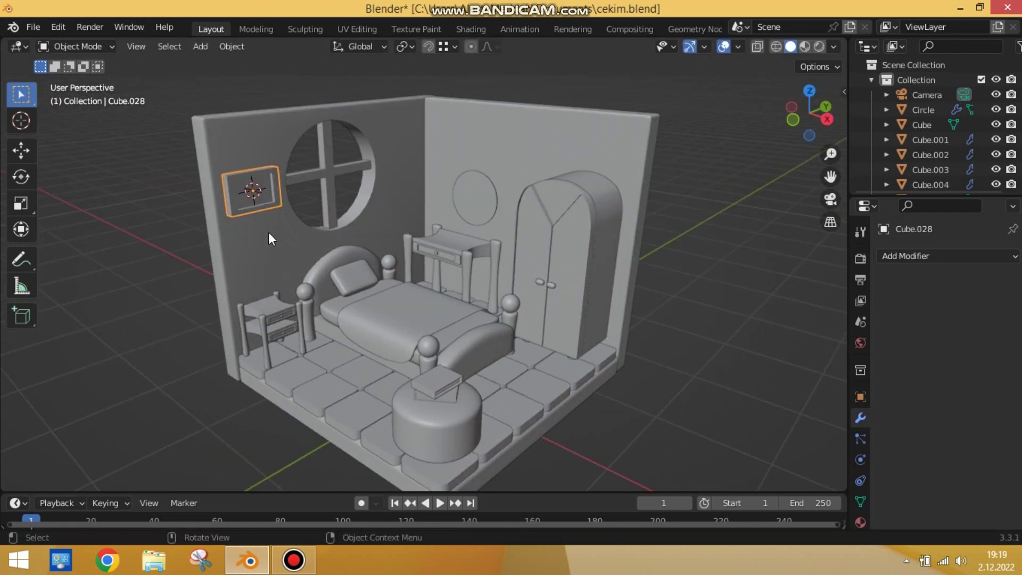
key("shift+s")
left_click(474, 498)
middle_click_drag(612, 338, 597, 377)
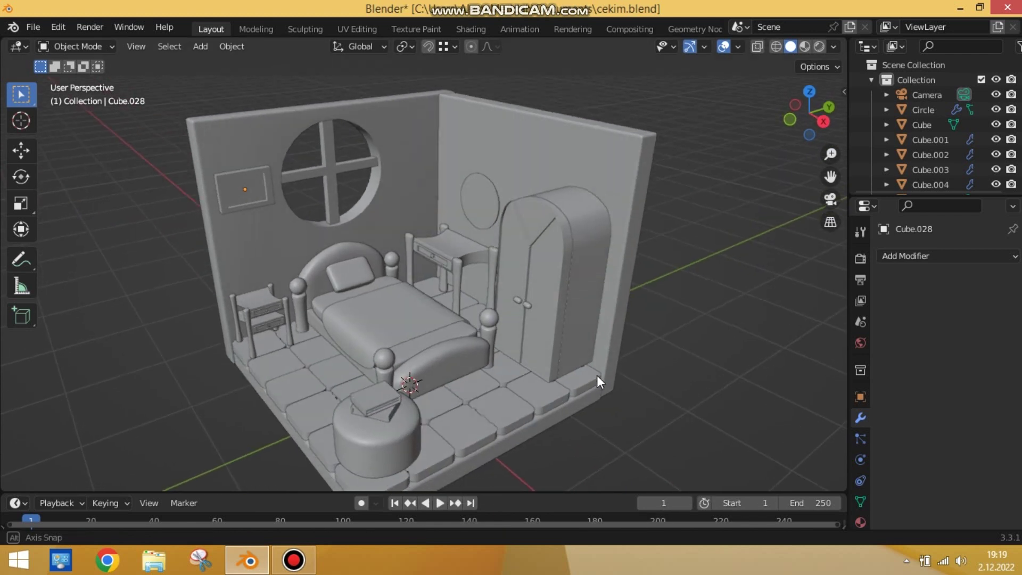
key("shift+a")
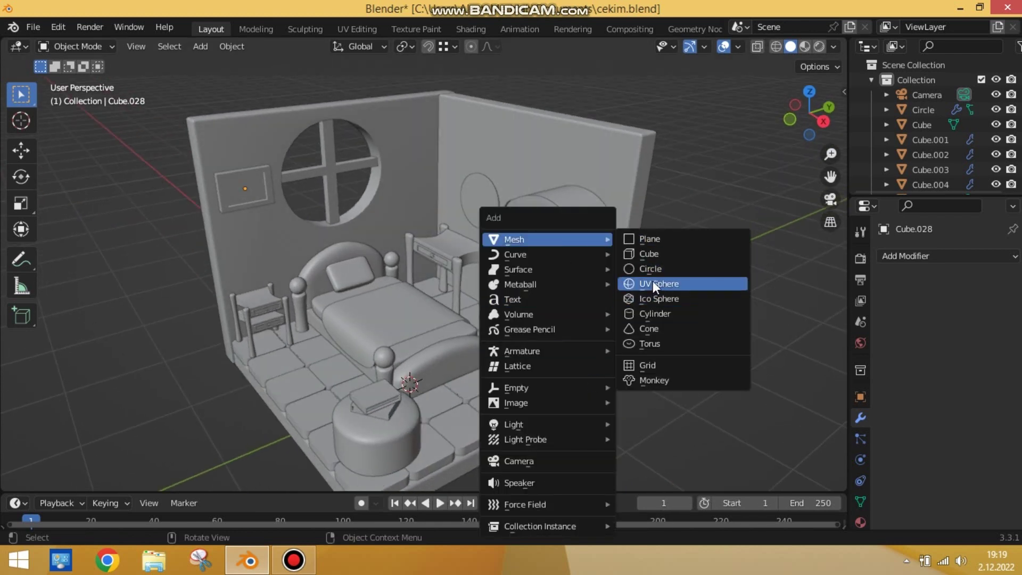
- Add a UV Sphere, scale it down and lift it upward
left_click(653, 281)
key("s")
left_click(475, 396)
key("g")
key("z")
left_click(506, 238)
key("s")
left_click(450, 231)
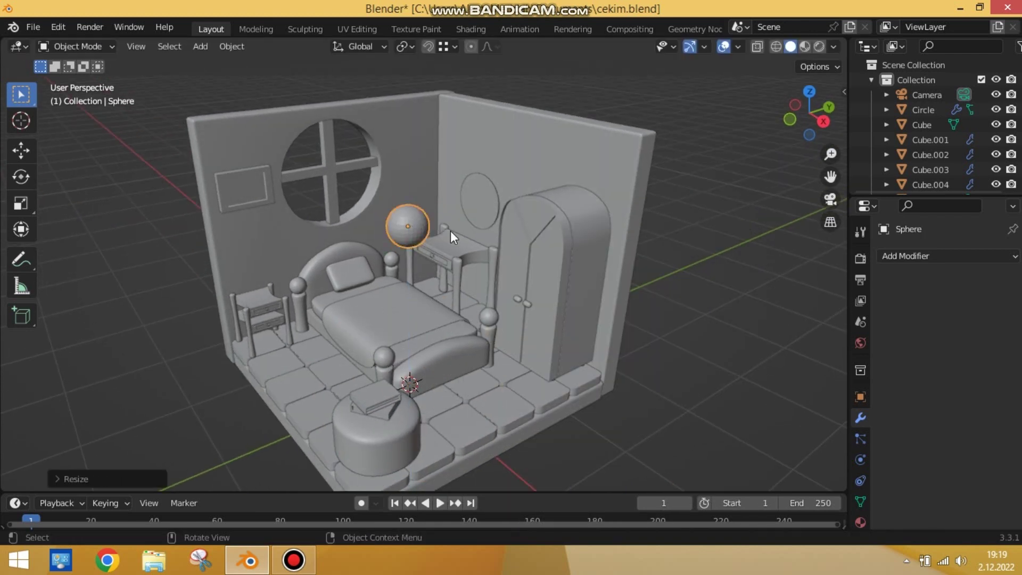
- Raise the sphere near the ceiling and give it a Subdivision Surface modifier
mouse_move(450, 231)
middle_mouse_down()
mouse_move(389, 231)
mouse_move(354, 213)
mouse_move(414, 254)
middle_mouse_up()
key("g")
key("z")
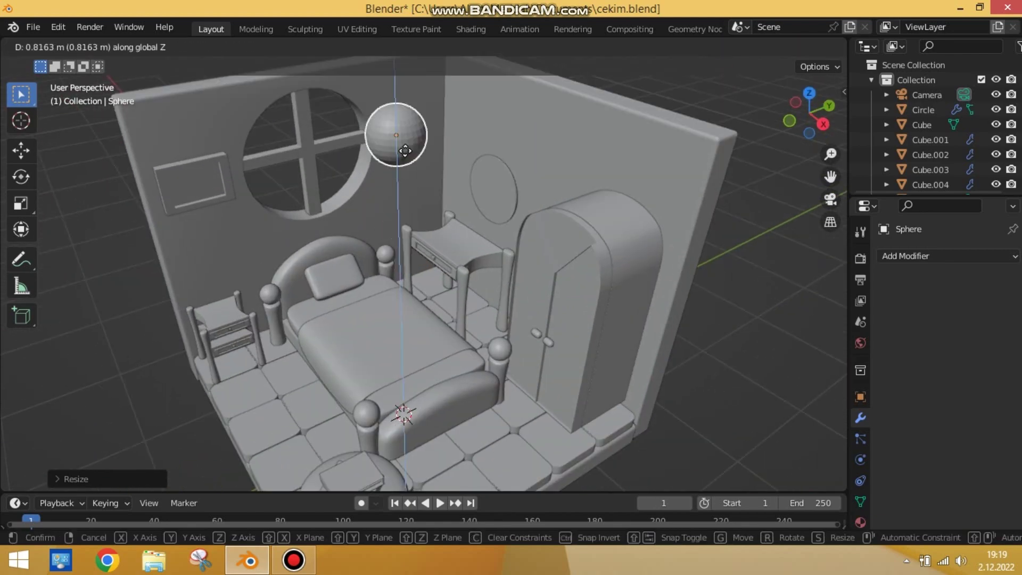
left_click(397, 144)
mouse_move(397, 144)
middle_mouse_down()
mouse_move(445, 166)
mouse_move(456, 117)
mouse_move(385, 179)
mouse_move(392, 207)
middle_mouse_up()
scroll(385, 179, "up", 5)
left_click(948, 255)
left_click(742, 516)
- Add a Bezier curve at the sphere, stand it upright and raise its top end
key("shift+s")
left_click(407, 266)
key("shift+a")
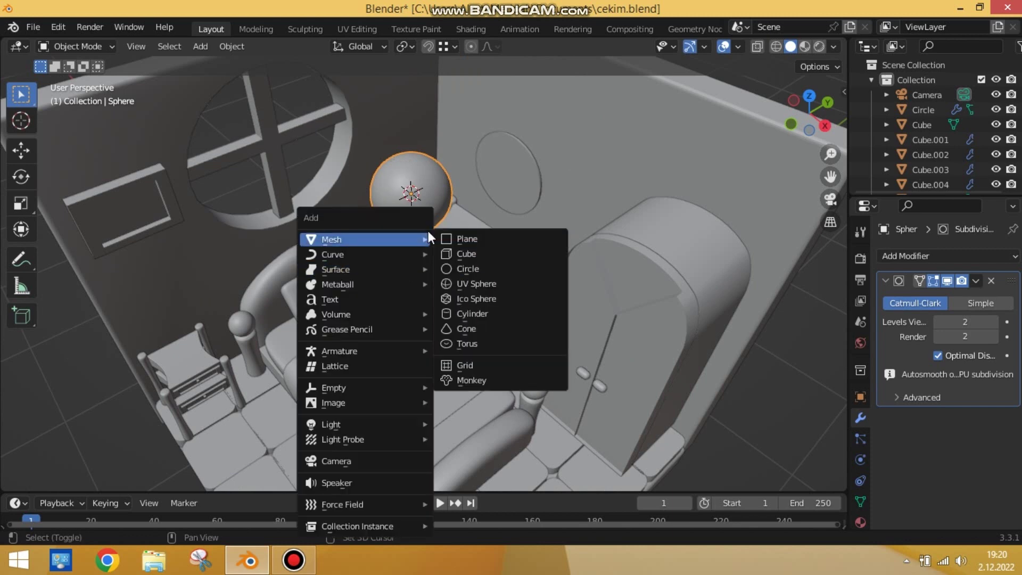
left_click(466, 257)
key("s")
left_click(433, 181)
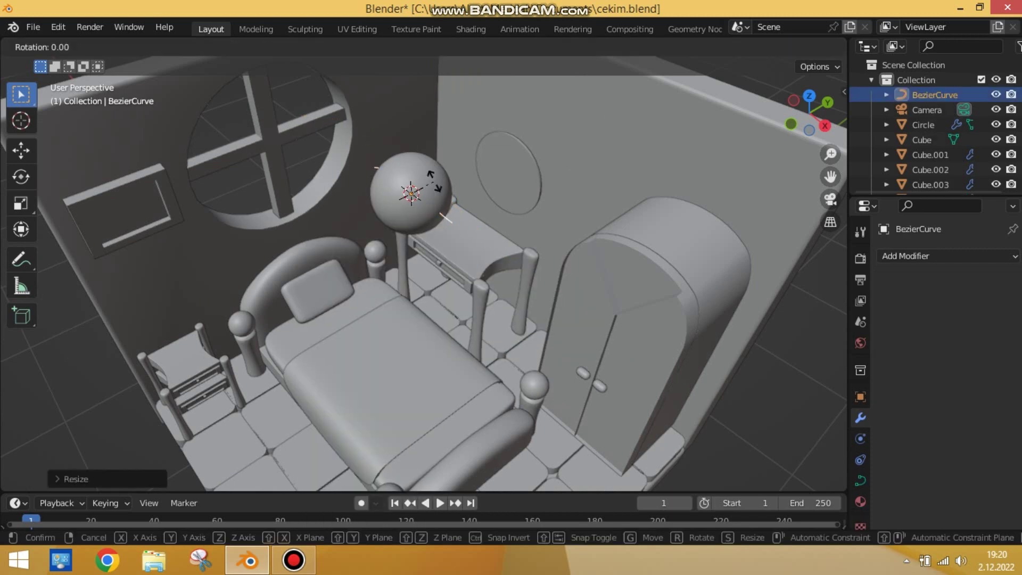
left_click(344, 313)
left_click(357, 230)
scroll(408, 263, "down", 3)
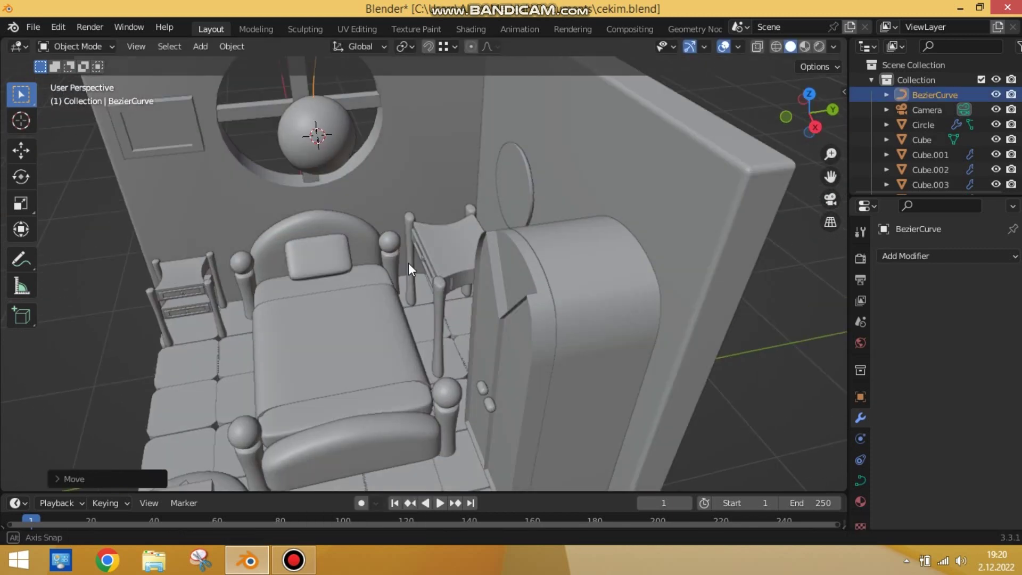
scroll(398, 225, "up", 1)
key("g")
key("z")
left_click(428, 140)
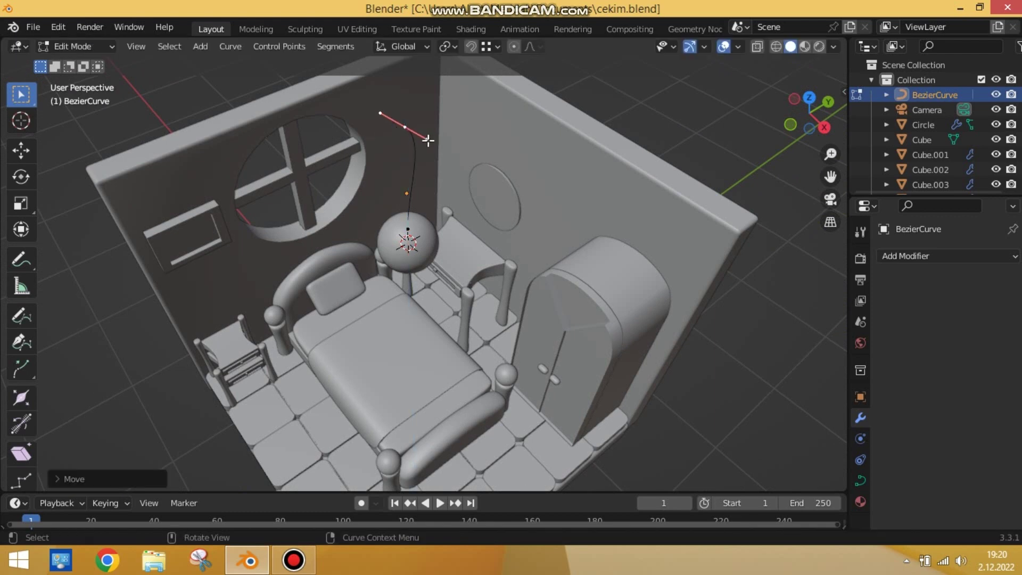
- Give the cord visible thickness in the curve's Geometry settings
key("Tab")
left_click(948, 256)
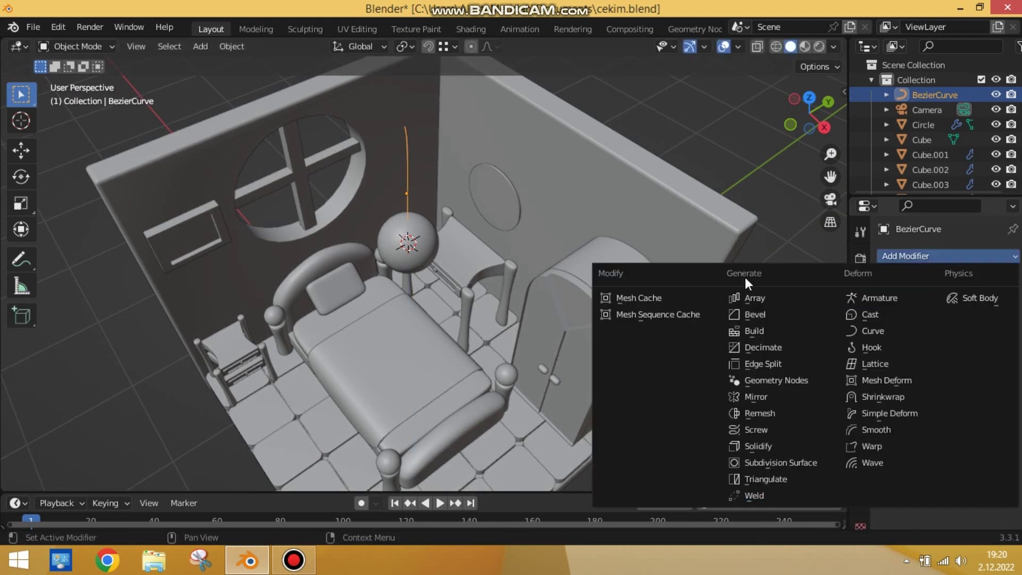
left_click(860, 480)
scroll(969, 399, "down", 5)
scroll(965, 331, "down", 3)
scroll(966, 331, "up", 4)
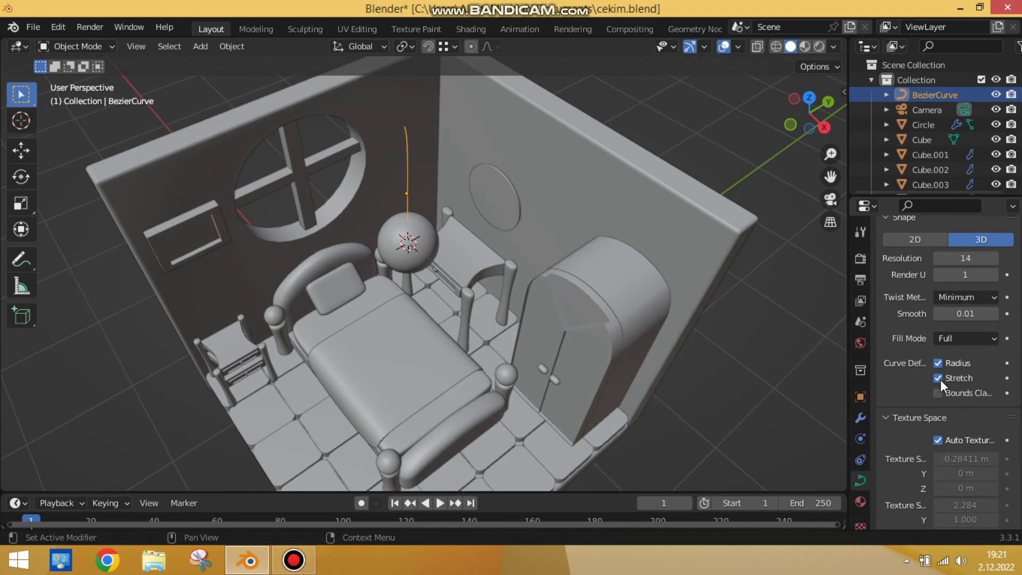
scroll(940, 379, "down", 8)
left_click(993, 408)
mouse_move(468, 249)
middle_mouse_down()
mouse_move(538, 235)
mouse_move(522, 256)
mouse_move(490, 221)
middle_mouse_up()
- Select the cord and set it to Shade Smooth
key("Tab")
scroll(490, 221, "down", 3)
key("g")
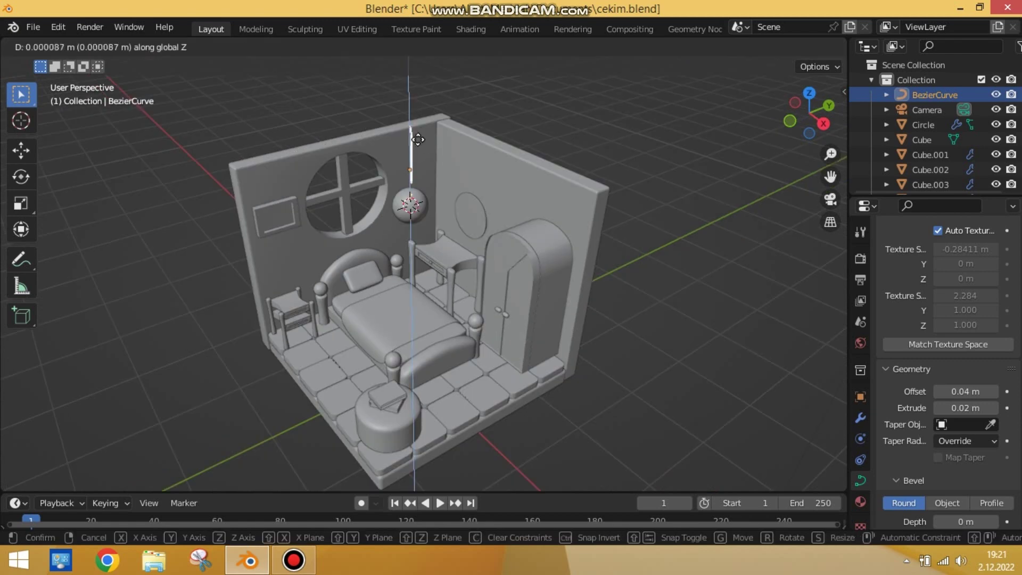
left_click(420, 139)
middle_click_drag(420, 139, 534, 155)
scroll(534, 155, "up", 5)
left_click(589, 87)
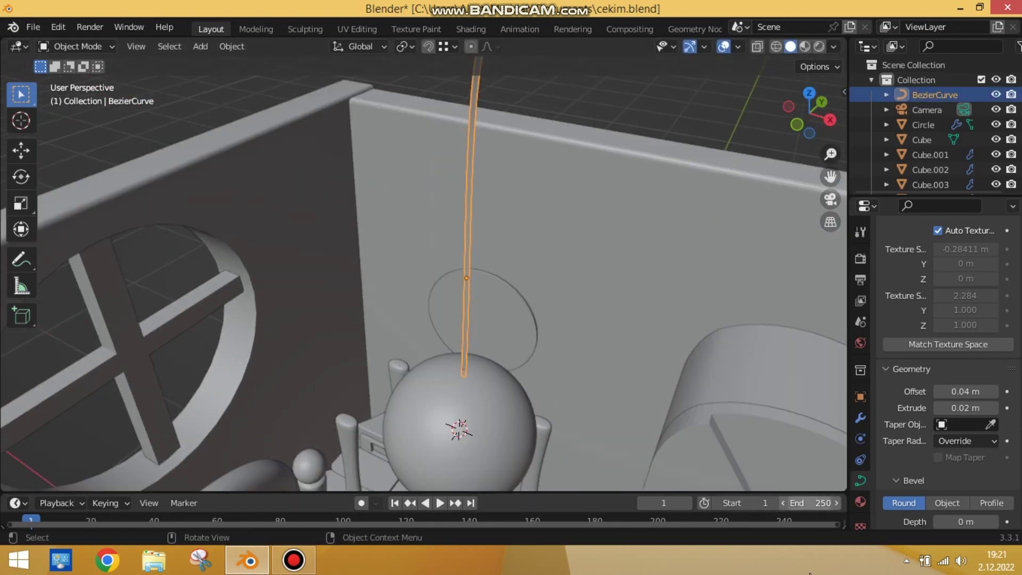
left_click(860, 418)
left_click(902, 256)
right_click(471, 129)
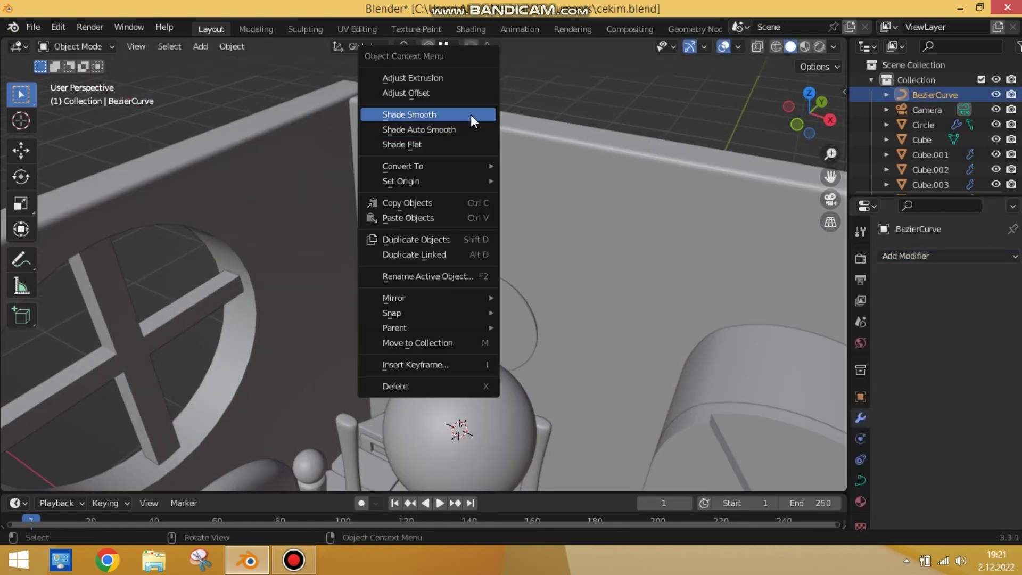
left_click(470, 114)
scroll(466, 139, "down", 4)
mouse_move(466, 139)
middle_mouse_down()
mouse_move(462, 159)
mouse_move(395, 193)
middle_mouse_up()
- Delete the bottom half of the sphere in Edit Mode, leaving a dome
left_click(394, 192)
key("ctrl+2")
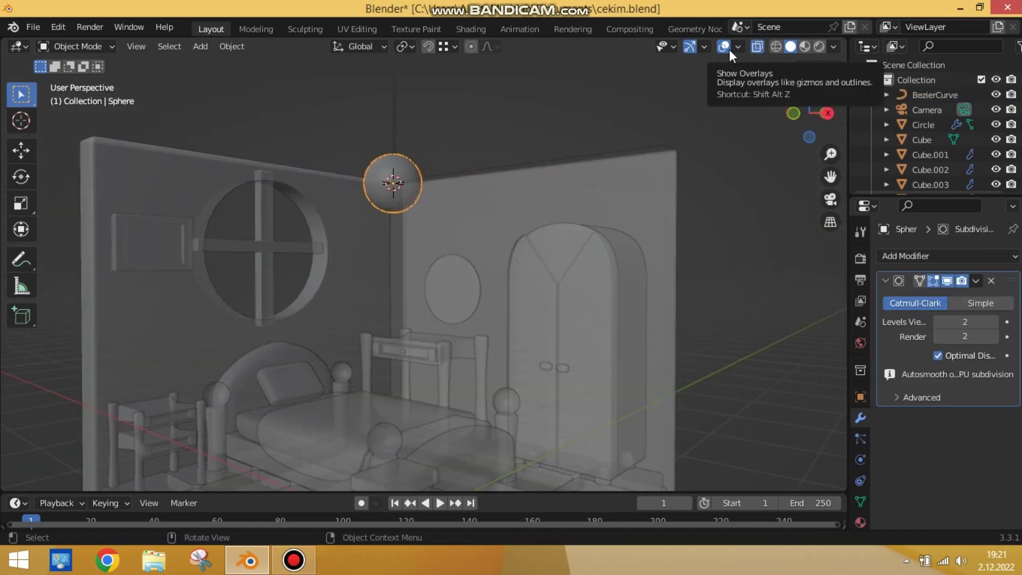
key("alt+z")
left_click(752, 47)
key("KP_Decimal")
key("Tab")
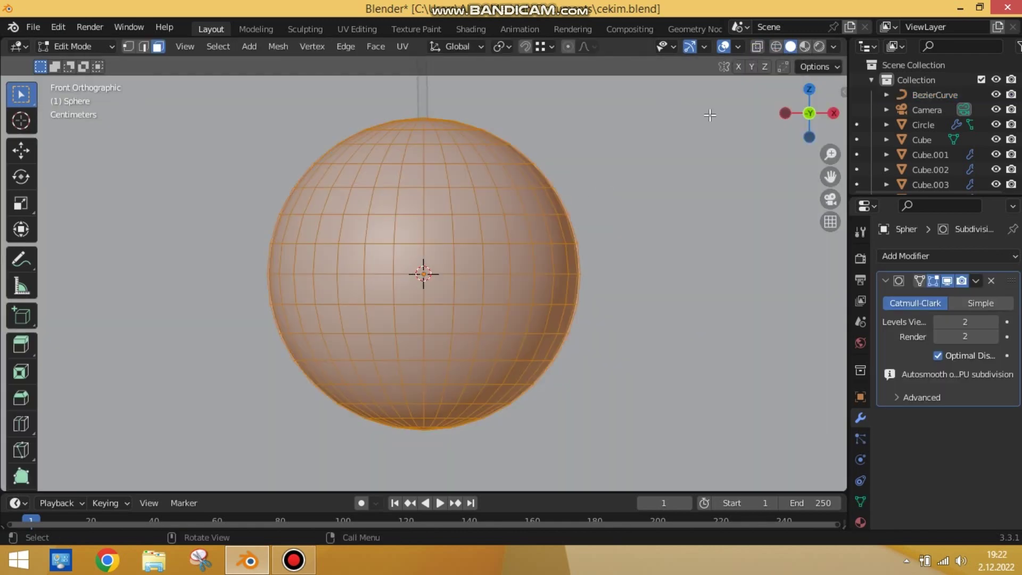
key("KP_1")
key("alt+z")
left_click_drag(258, 303, 586, 442)
key("x")
left_click(554, 351)
key("Tab")
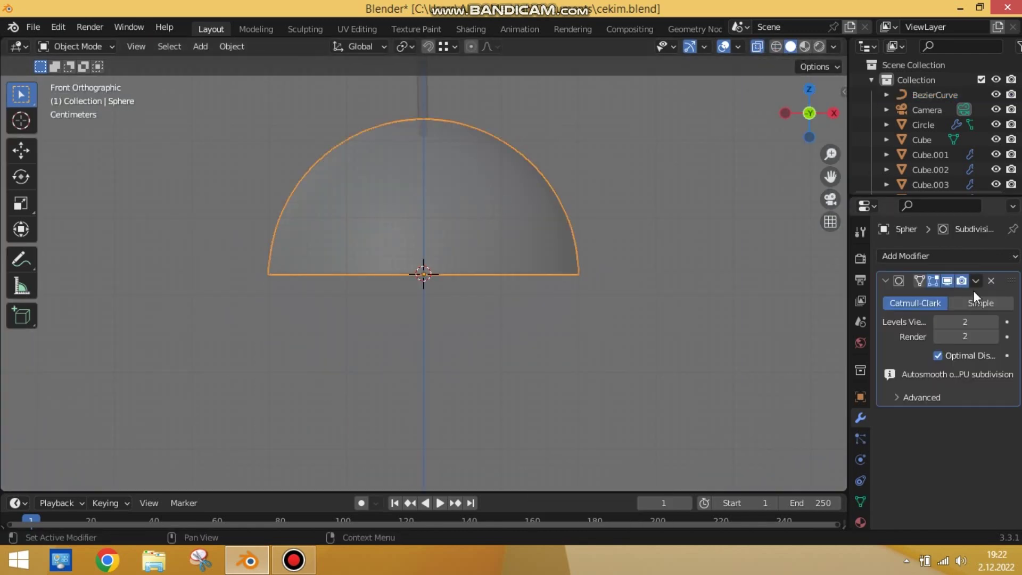
- Redo and apply Subdivision Surface on the dome, then add Solidify with 0.19 m thickness
left_click(991, 281)
left_click(931, 257)
left_click(740, 498)
left_click(757, 46)
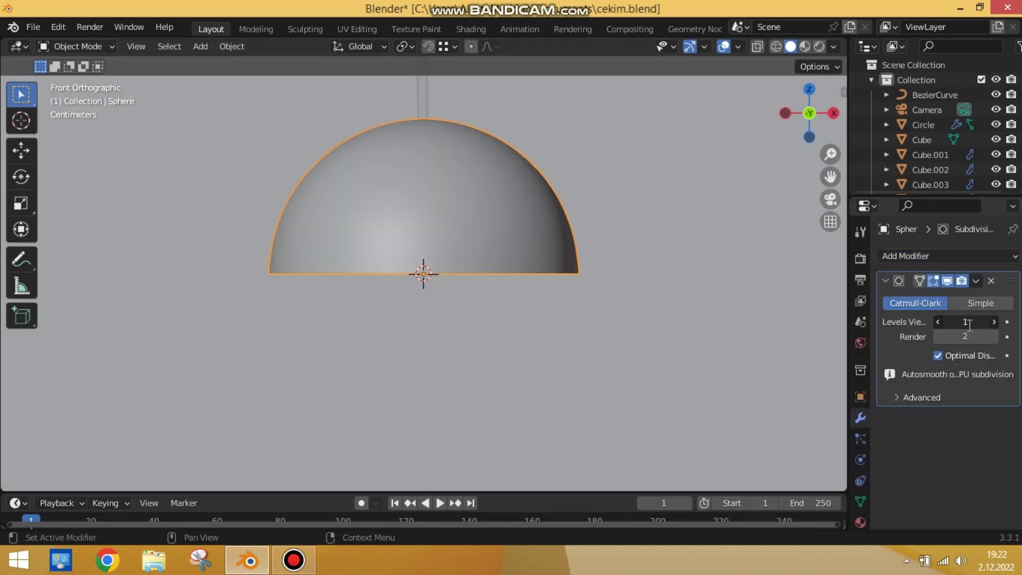
left_click(953, 298)
left_click(930, 257)
left_click(730, 503)
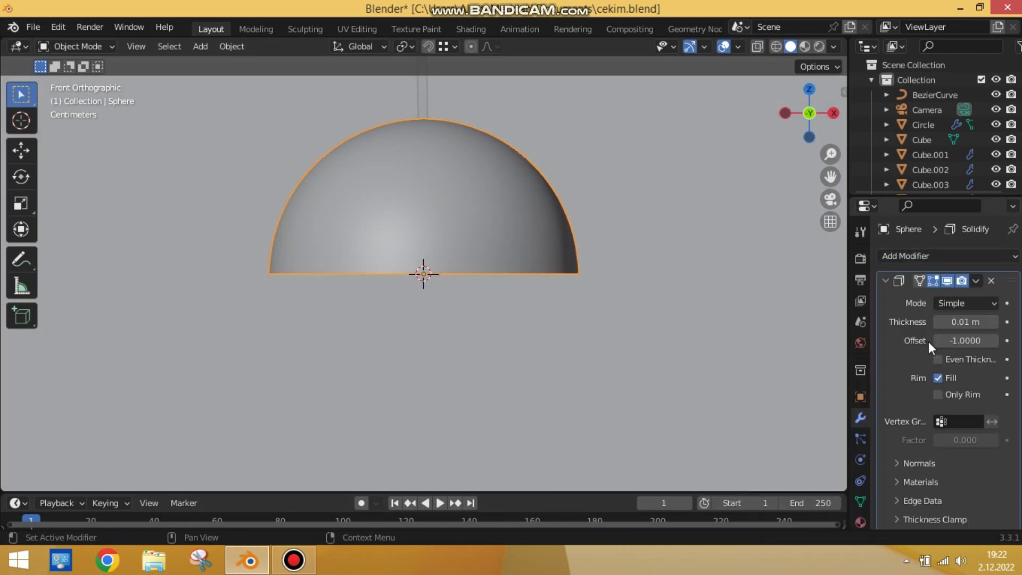
left_click_drag(965, 321, 1001, 322)
- Add a small UV Sphere inside the dome as the bulb
middle_click_drag(585, 266, 597, 253)
middle_click_drag(662, 198, 425, 247)
left_click(425, 247)
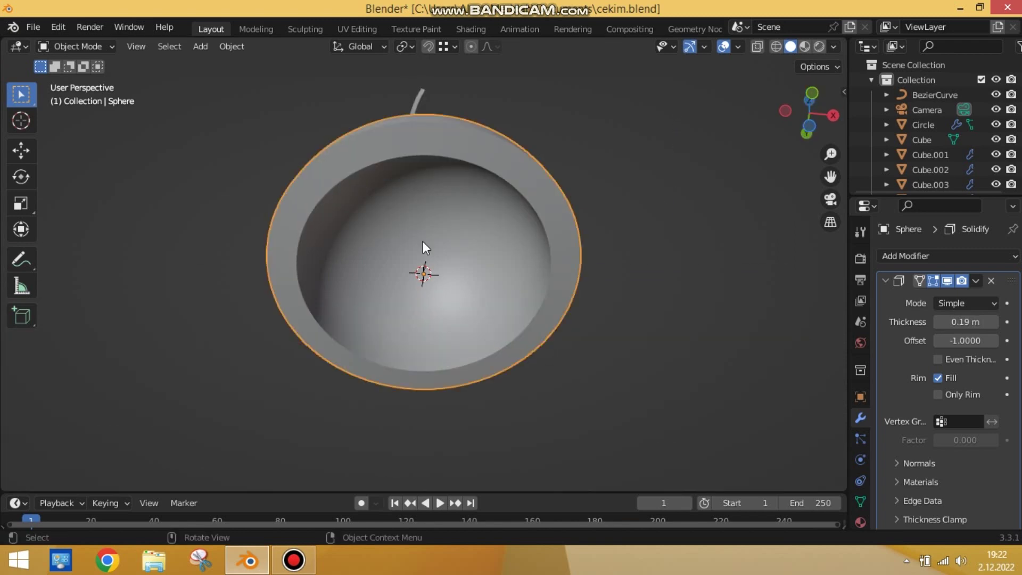
key("shift+a")
left_click(492, 288)
- Shrink the small bulb sphere, then undo it
key("s")
left_click(475, 269)
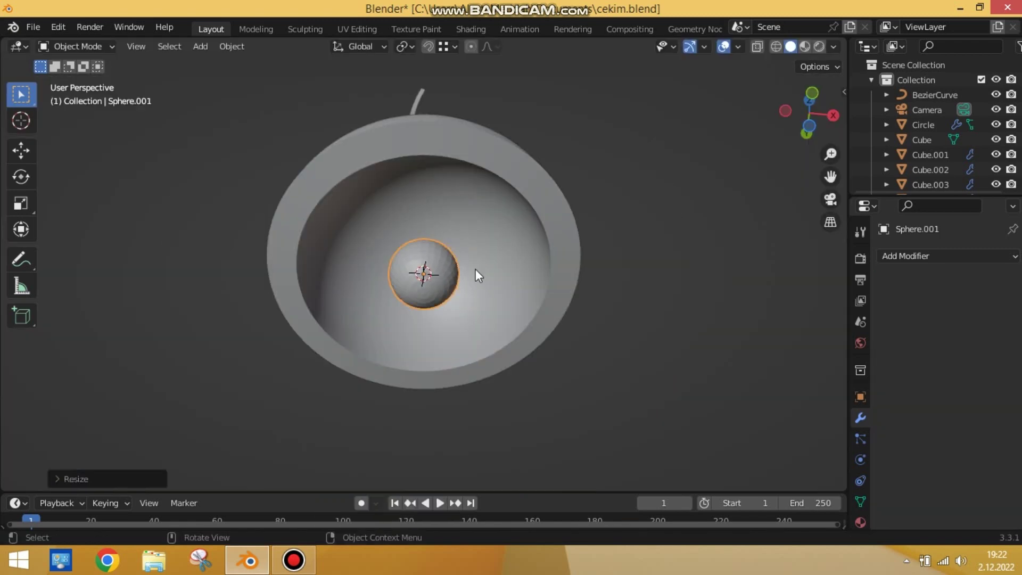
middle_click_drag(475, 270, 488, 258)
left_click(948, 256)
key("ctrl+z")
key("ctrl+z")
- Add a cube scaled to 0.1 and round it with Ctrl+1 subdivision
key("shift+a")
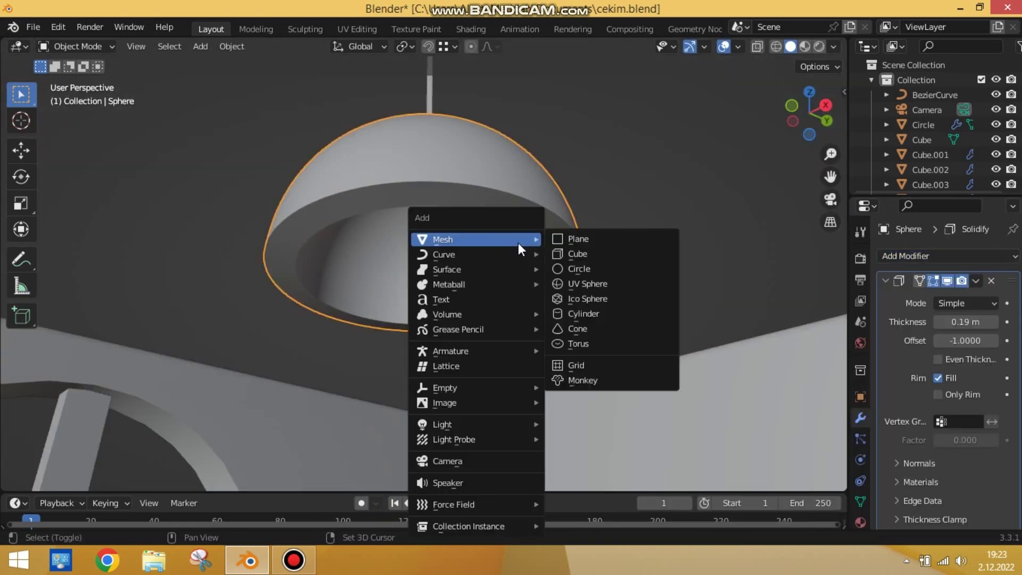
left_click(631, 259)
type("s.1")
key("Return")
key("ctrl+1")
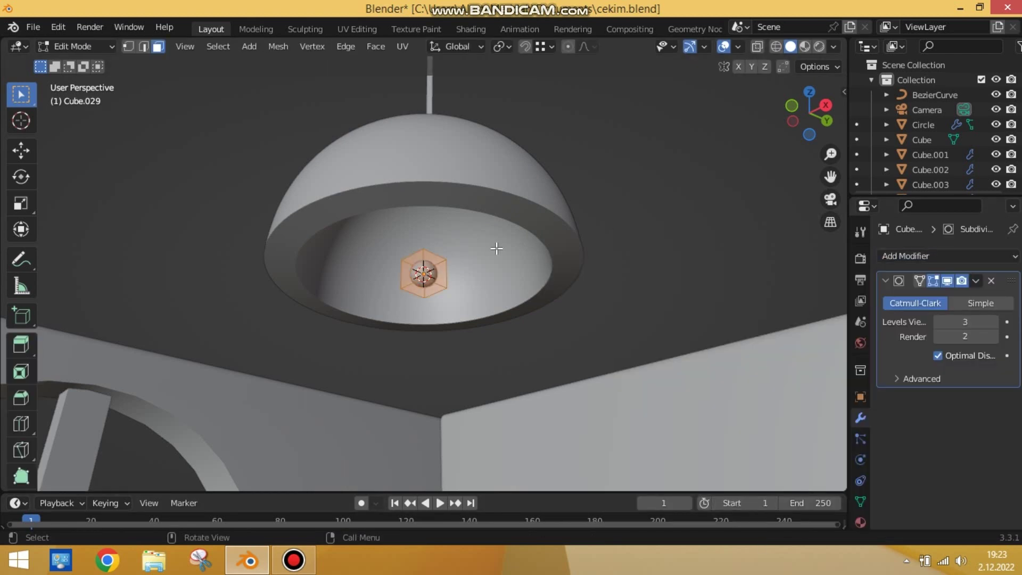
left_click(439, 275)
key("Tab")
left_click(444, 270)
key("Tab")
- Resize the rounded bulb to its final size inside the shade
mouse_move(444, 271)
middle_mouse_down()
mouse_move(533, 190)
mouse_move(415, 267)
mouse_move(417, 308)
middle_mouse_up()
scroll(429, 320, "down", 3)
scroll(429, 337, "down", 4)
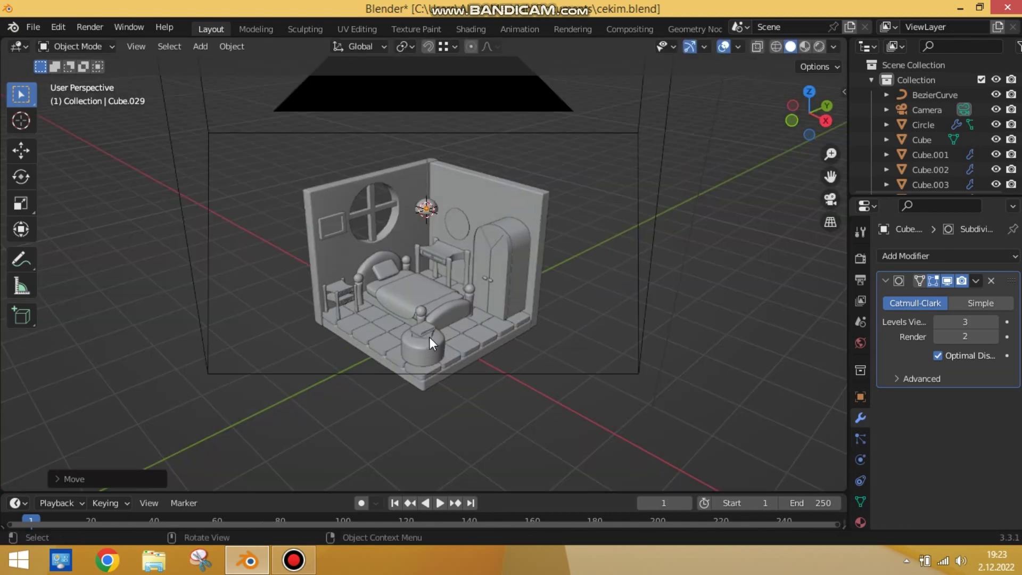
scroll(429, 337, "up", 7)
key("g")
key("s")
left_click(466, 399)
- Snap the 3D cursor back to world origin and save the file
scroll(466, 362, "down", 3)
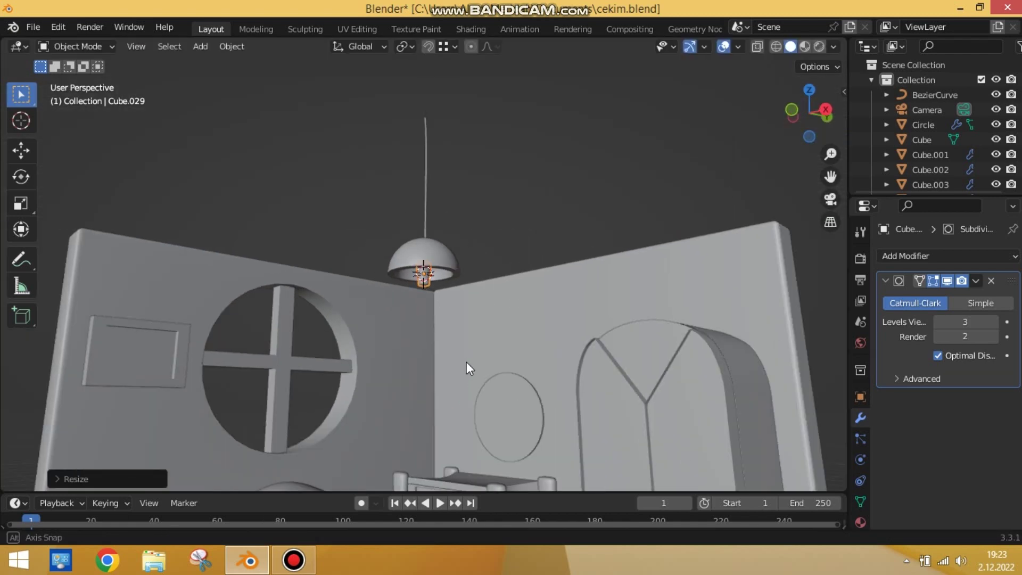
scroll(466, 362, "down", 3)
key("shift+s")
left_click(434, 361)
key("ctrl+s")
mouse_move(455, 305)
middle_mouse_down()
mouse_move(414, 347)
mouse_move(473, 413)
middle_mouse_up()
- Add a plane for the floor rug and resize it
key("shift+a")
left_click(540, 233)
key("s")
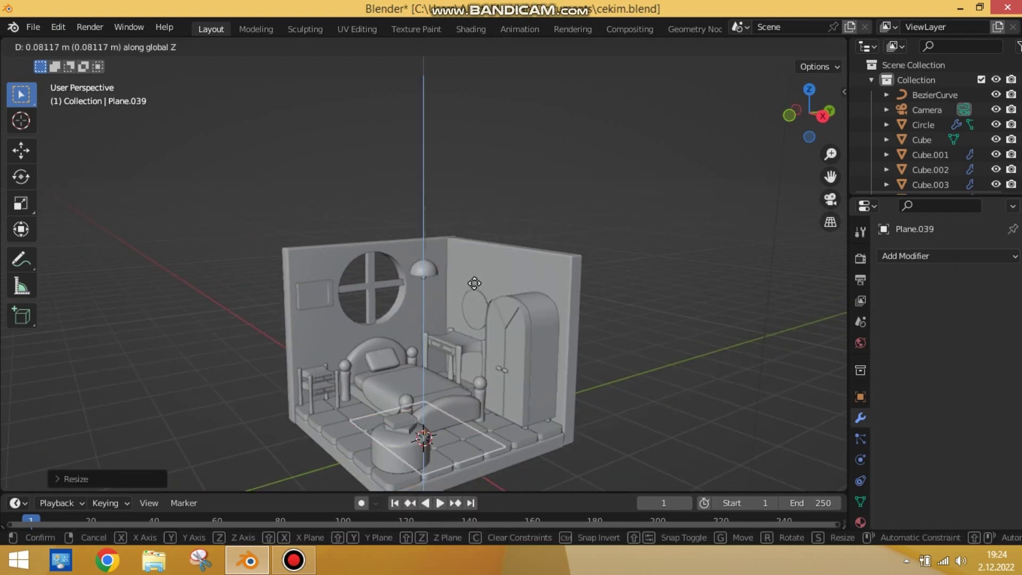
key("Escape")
key("Tab")
key("Escape")
key("Tab")
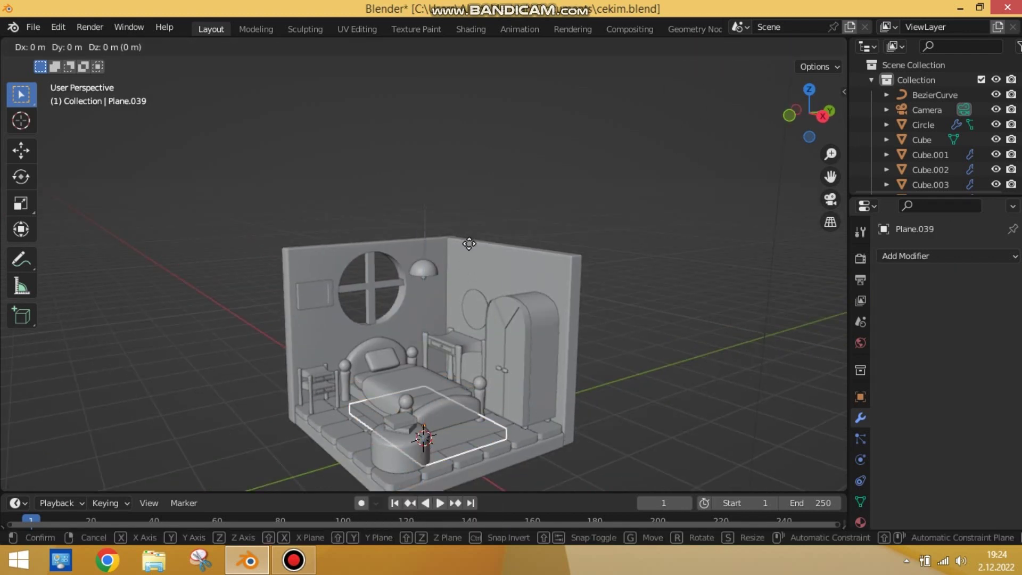
left_click(469, 368)
middle_click_drag(469, 367, 584, 370)
- Move the rug plane into the room and flatten it on Z
key("KP_1")
scroll(530, 432, "up", 4)
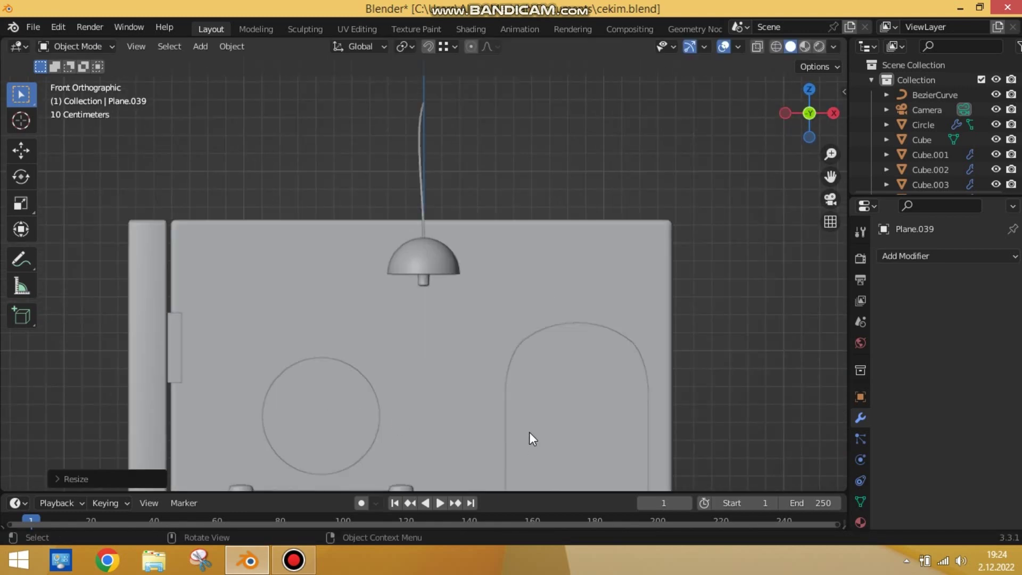
mouse_move(529, 432)
middle_mouse_down("shift")
mouse_move(587, 225)
mouse_move(560, 320)
mouse_move(627, 260)
middle_mouse_up("shift")
key("g")
left_click(587, 210)
scroll(587, 210, "down", 5)
key("s")
key("z")
left_click(506, 328)
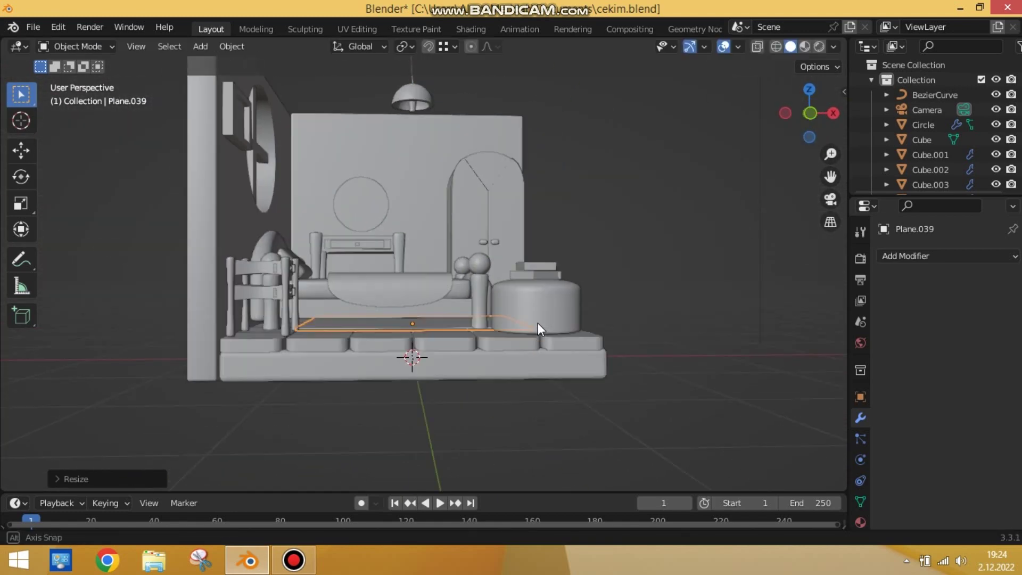
- Confirm the bedposts' raised height, leaving their size unchanged
scroll(538, 322, "up", 3)
scroll(573, 385, "up", 2)
scroll(548, 365, "up", 1)
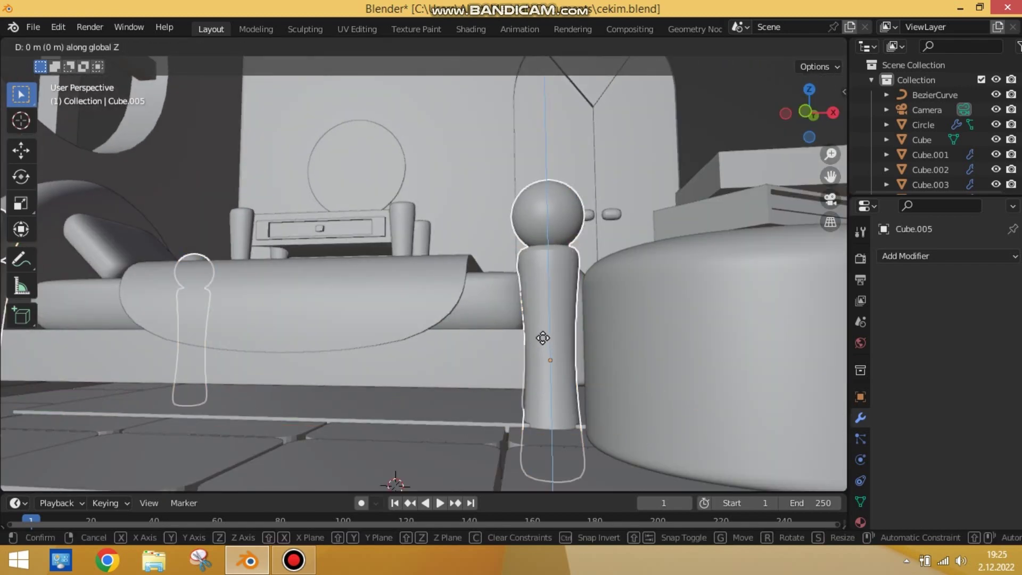
left_click(543, 288)
scroll(473, 370, "down", 5)
middle_click_drag(473, 369, 566, 305)
key("s")
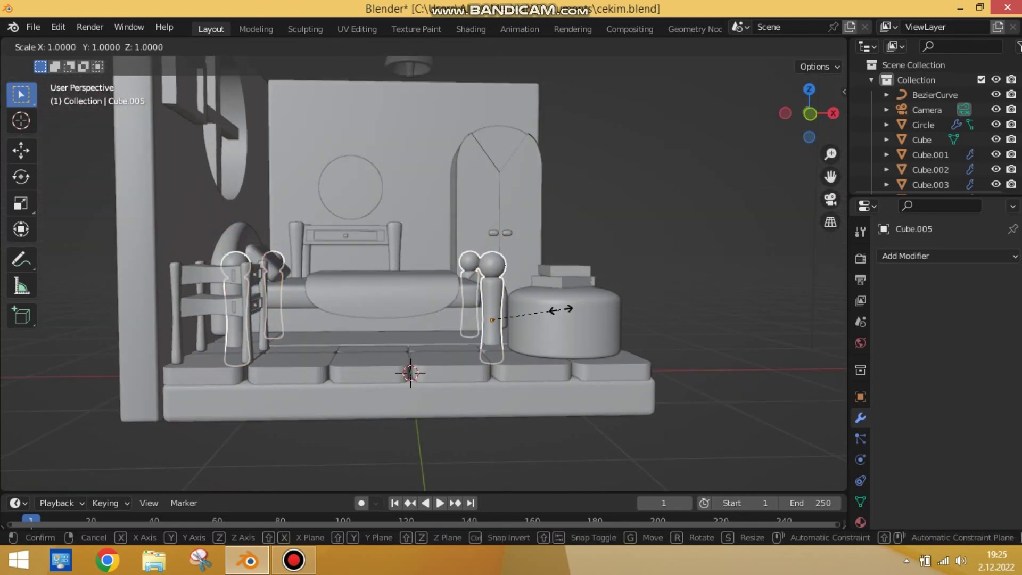
right_click(520, 275)
mouse_move(521, 274)
middle_mouse_down()
mouse_move(468, 262)
mouse_move(454, 306)
mouse_move(755, 264)
mouse_move(622, 258)
mouse_move(592, 303)
middle_mouse_up()
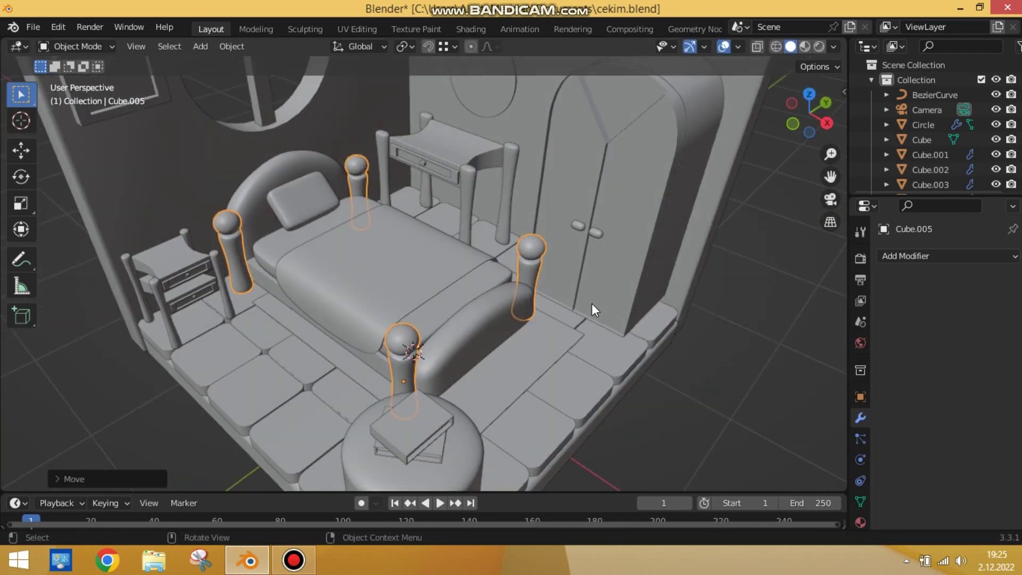
- Shrink the rug and slide it along Y in front of the bed
left_click(564, 325)
key("s")
left_click(450, 366)
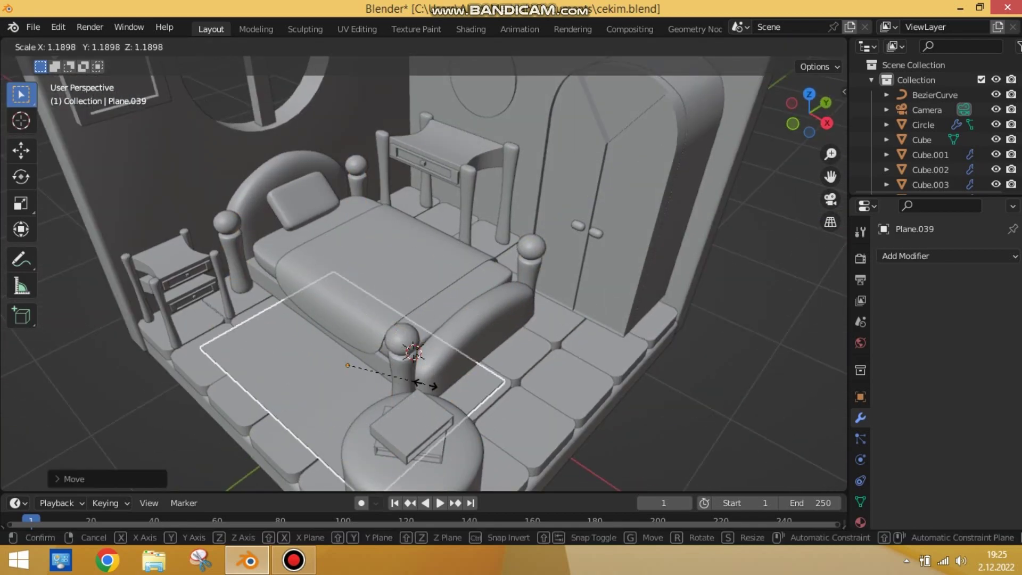
key("g")
key("y")
left_click(426, 373)
- Rotate the rug to an angle and check its placement from several views
middle_click_drag(426, 372, 471, 309)
key("KP_1")
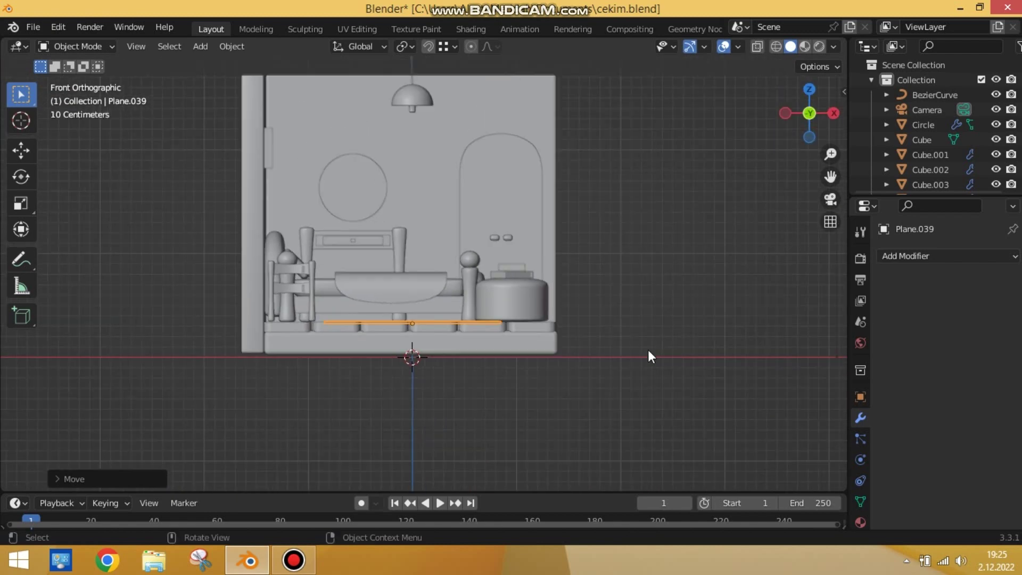
middle_click_drag(648, 351, 564, 424)
left_click(822, 143)
key("g")
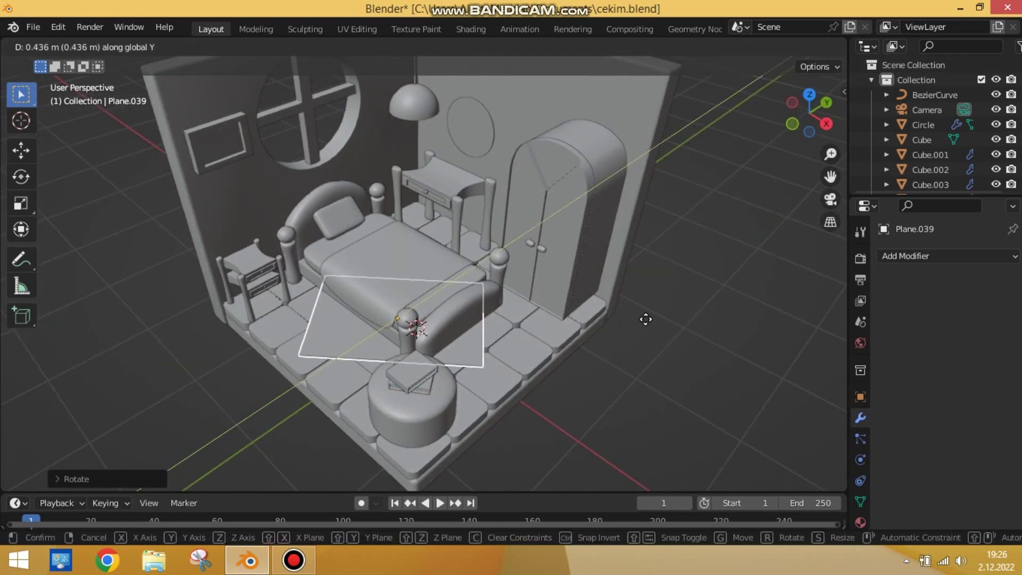
key("Escape")
middle_click_drag(551, 383, 470, 355)
key("g")
key("Escape")
middle_click_drag(614, 432, 492, 353)
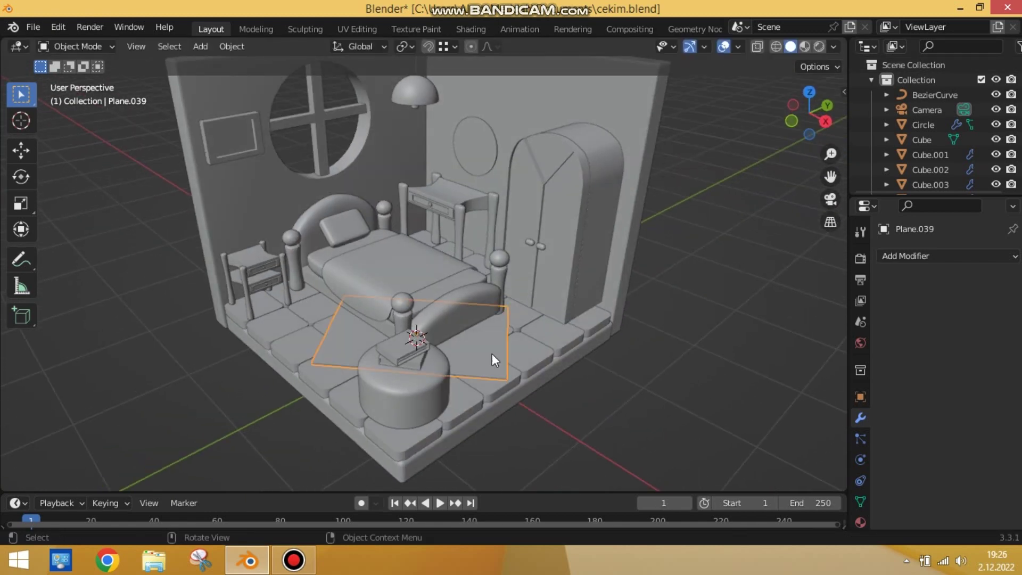
- Split the rug into strips with a 4-cut loop cut in Edit Mode
key("Tab")
key("ctrl+r")
scroll(483, 355, "up", 3)
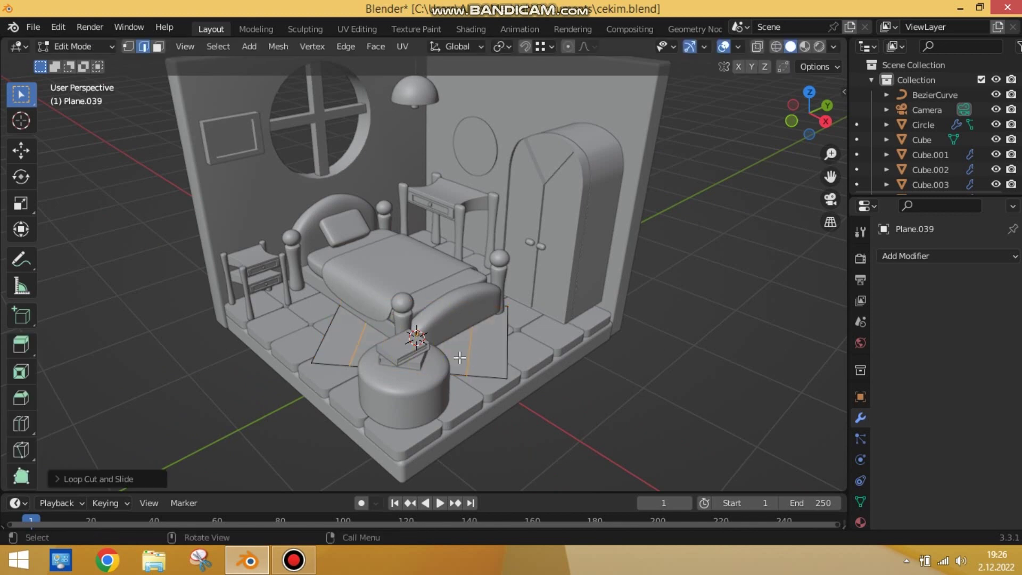
middle_click_drag(346, 341, 464, 378)
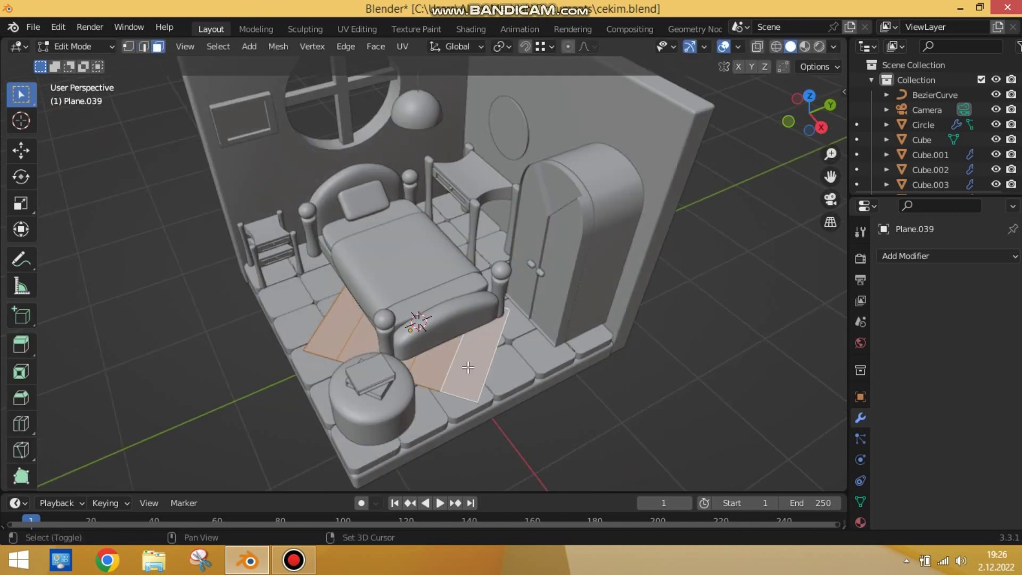
right_click(510, 323)
mouse_move(510, 324)
middle_mouse_down()
mouse_move(387, 338)
mouse_move(443, 337)
middle_mouse_up()
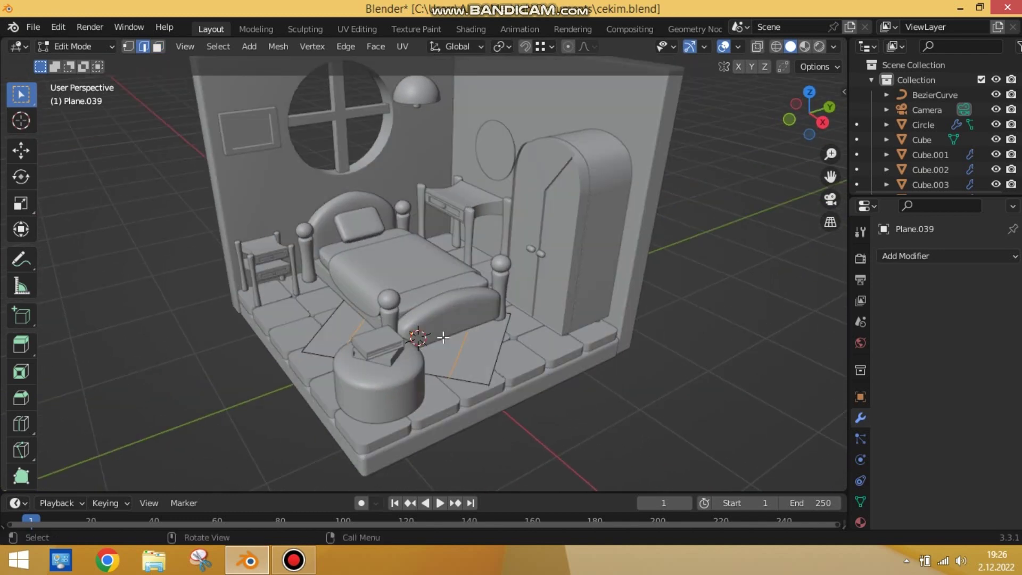
right_click(443, 337)
left_click(557, 333)
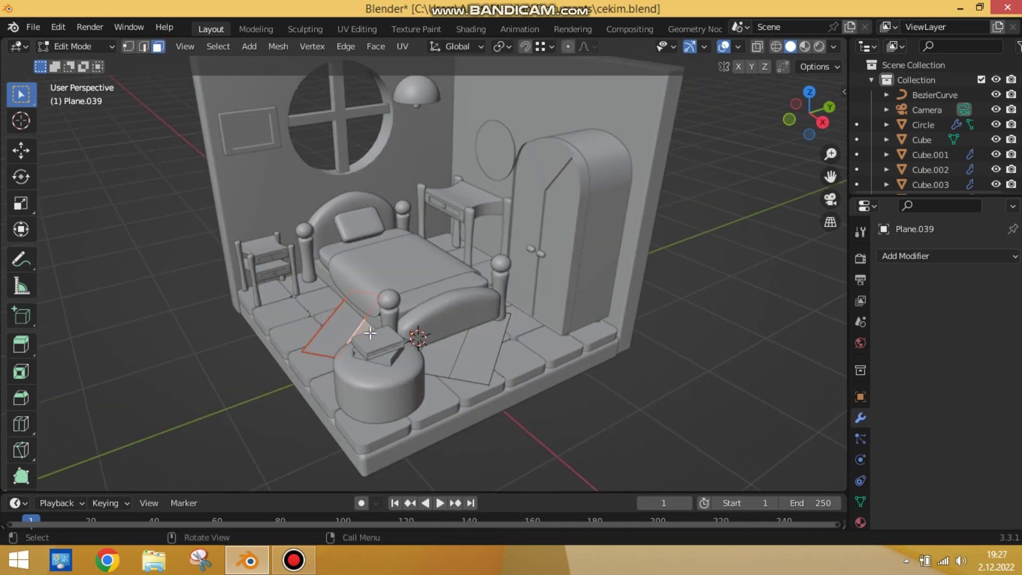
- Return to Object Mode and save the file
mouse_move(429, 350)
middle_mouse_down()
mouse_move(431, 363)
mouse_move(544, 438)
mouse_move(583, 381)
mouse_move(470, 206)
middle_mouse_up()
key("Tab")
key("ctrl+s")
key("ctrl+z")
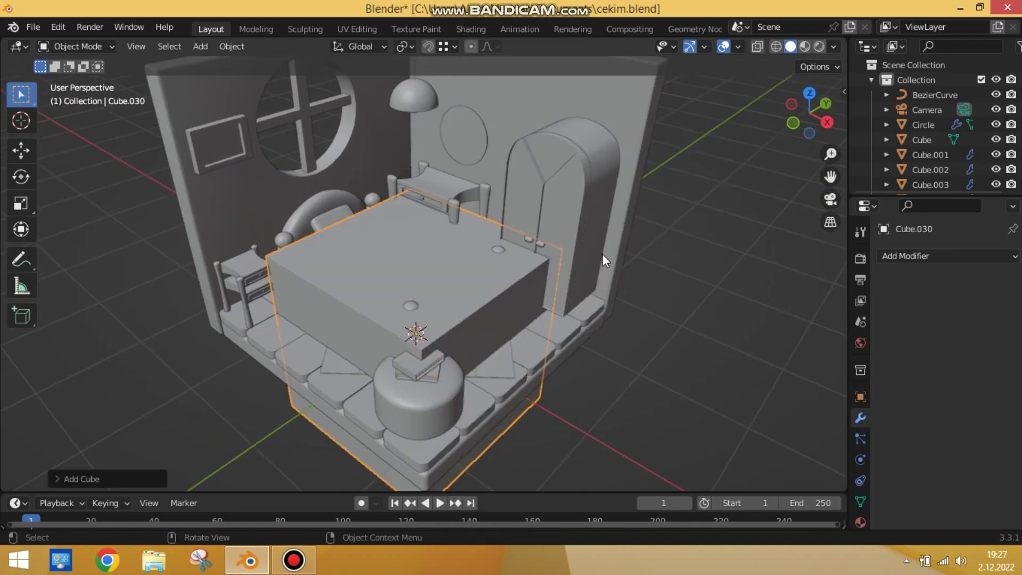
left_click(265, 273)
key("shift+s")
left_click(229, 314)
key("shift+a")
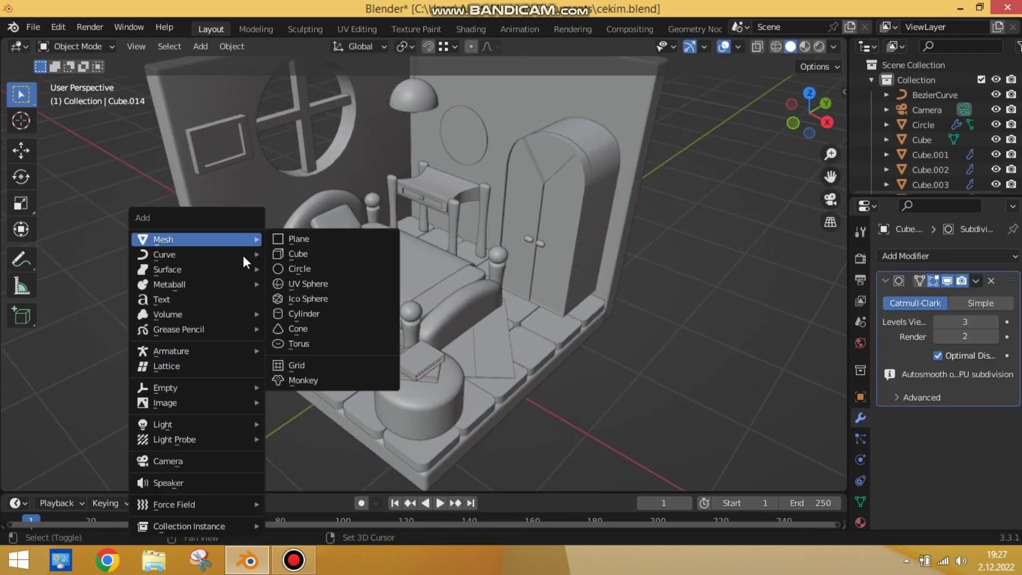
left_click(362, 254)
key("s")
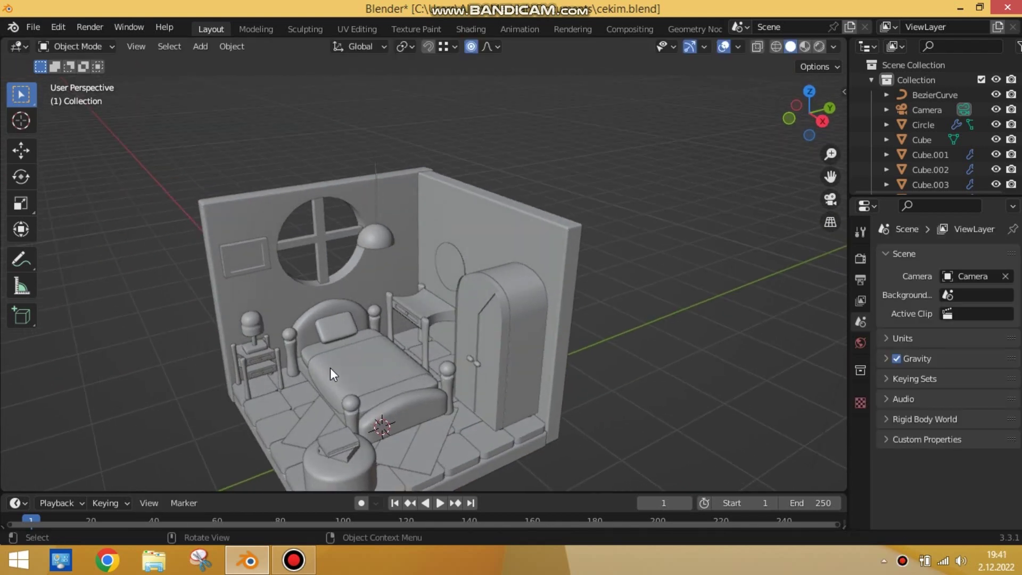
key("shift+a")
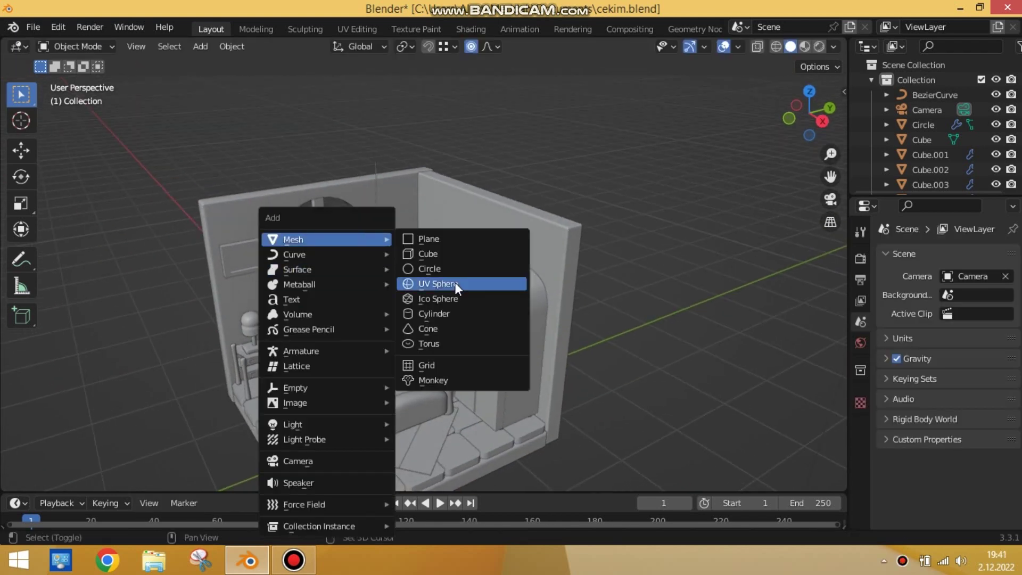
left_click(444, 285)
left_click(86, 478)
left_click(202, 316)
type("15")
key("Return")
key("s")
scroll(620, 375, "down", 3)
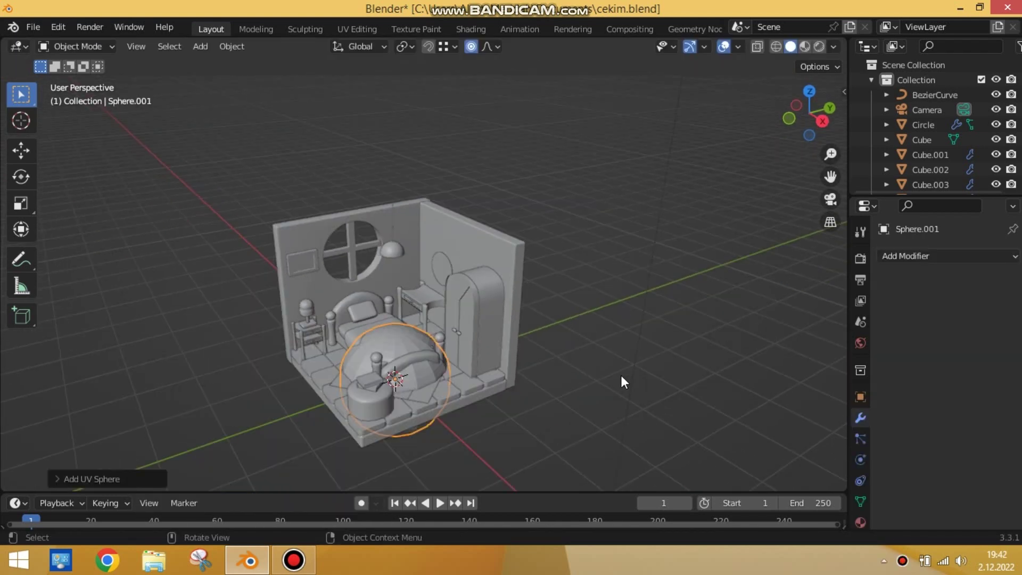
key("Delete")
key("shift+a")
left_click(603, 245)
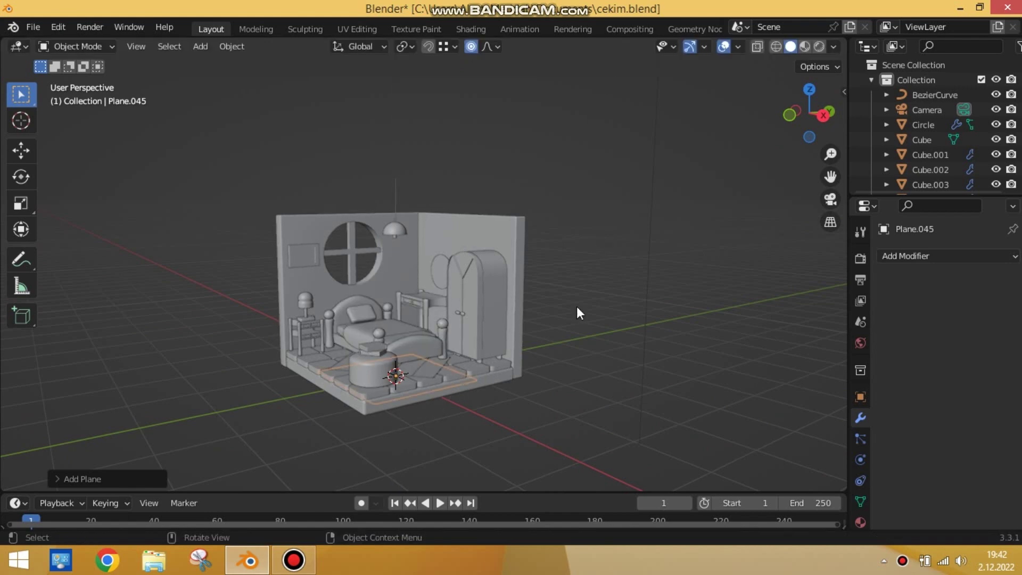
key("Delete")
mouse_move(510, 412)
middle_mouse_down()
mouse_move(574, 343)
mouse_move(671, 285)
mouse_move(639, 298)
middle_mouse_up()
left_click(663, 333)
key("shift+a")
left_click(686, 239)
key("s")
left_click(671, 389)
key("Delete")
mouse_move(672, 388)
middle_mouse_down()
mouse_move(625, 410)
mouse_move(328, 284)
mouse_move(598, 331)
middle_mouse_up()
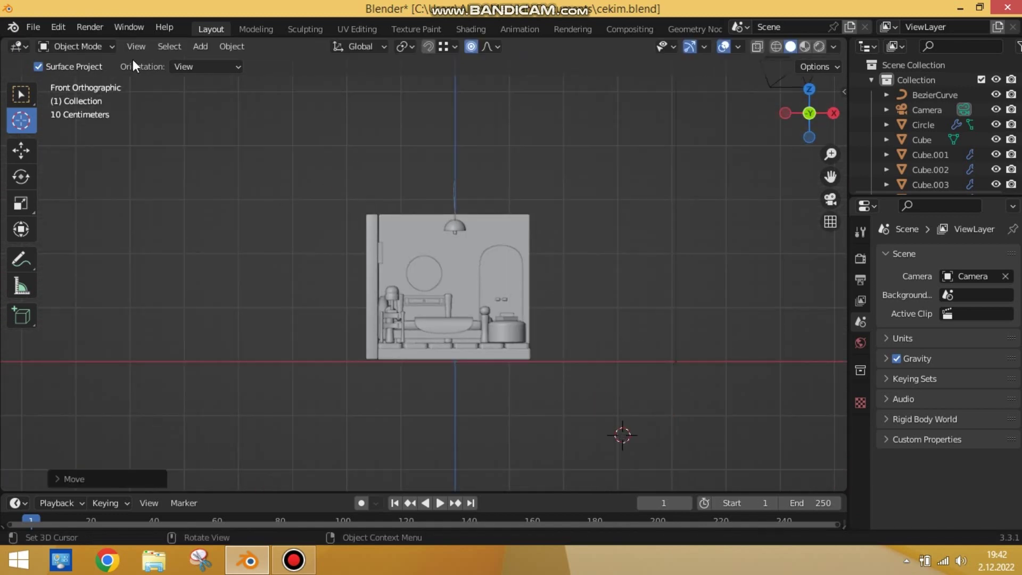
key("g")
left_click(617, 394)
mouse_move(617, 394)
middle_mouse_down()
mouse_move(512, 289)
mouse_move(574, 320)
middle_mouse_up()
key("alt+a")
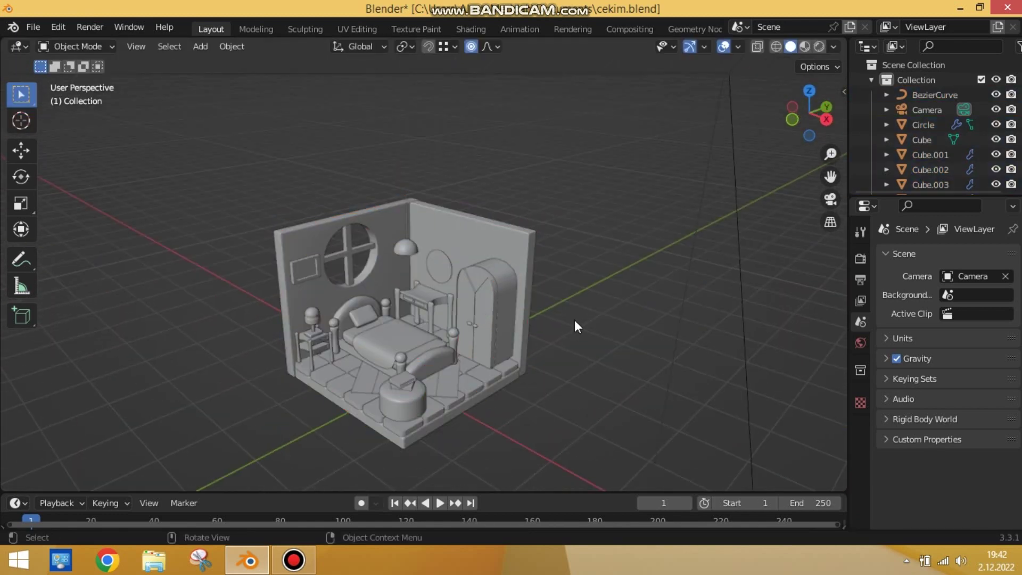
key("shift+a")
left_click(496, 366)
key("ctrl+z")
left_click(170, 46)
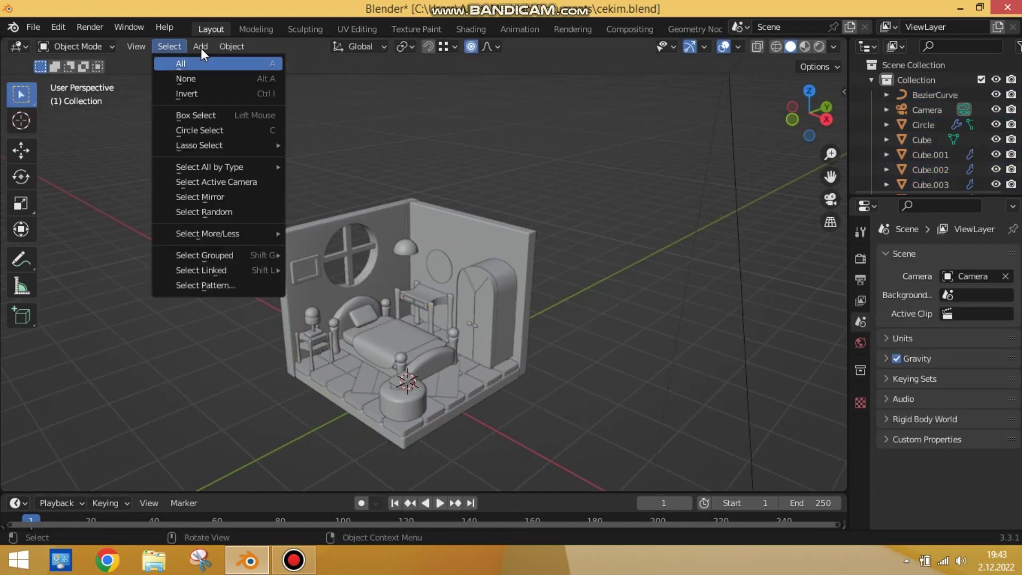
key("shift+s")
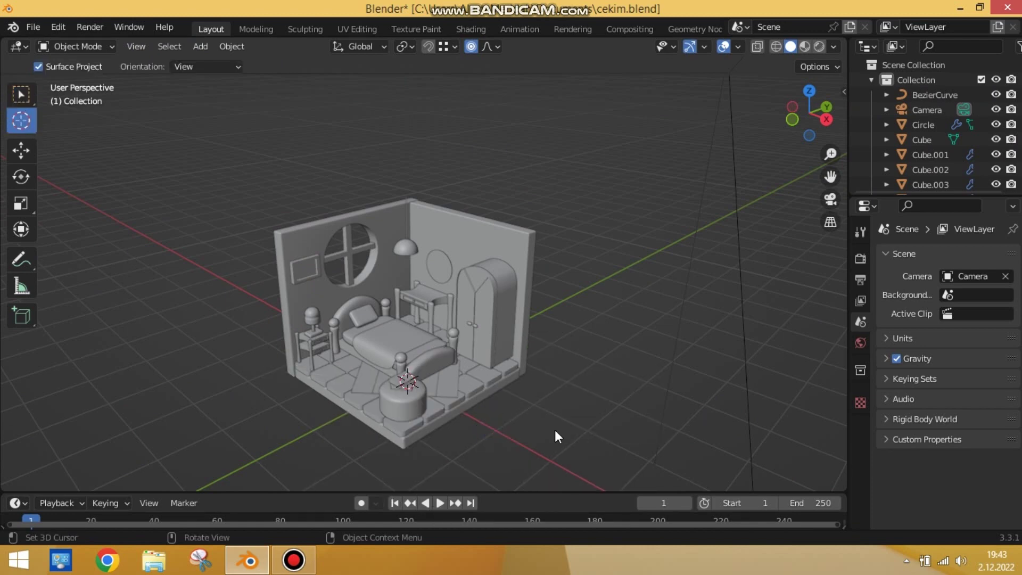
- Add a UV sphere near the pouf, scale it down and frame it
middle_click_drag(491, 418, 451, 379)
key("shift+a")
left_click(545, 289)
key("s")
left_click(470, 436)
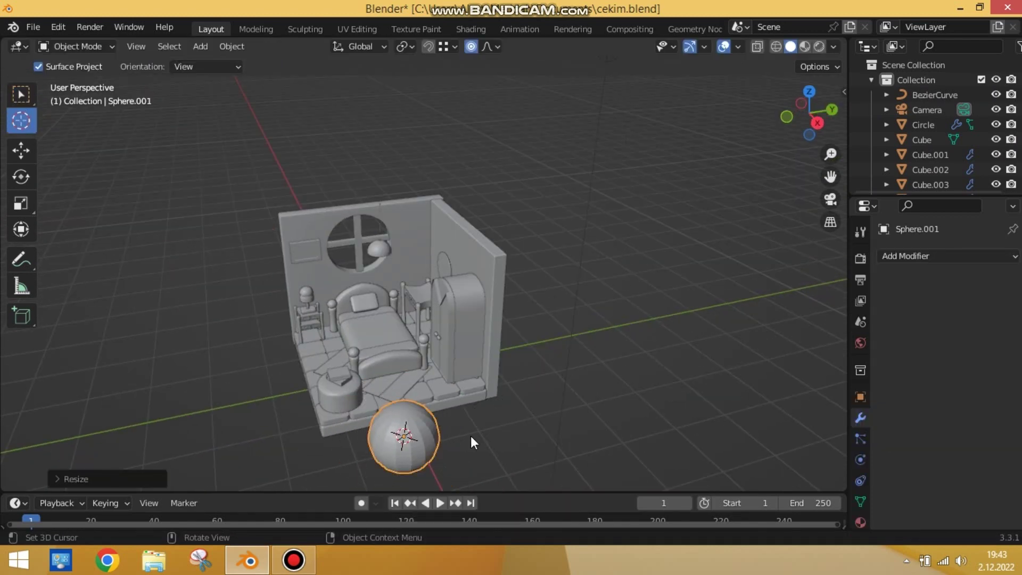
key("KP_Decimal")
- Squash the sphere's top vertex on Z to about 0.62 with proportional editing
key("Tab")
left_click(430, 136)
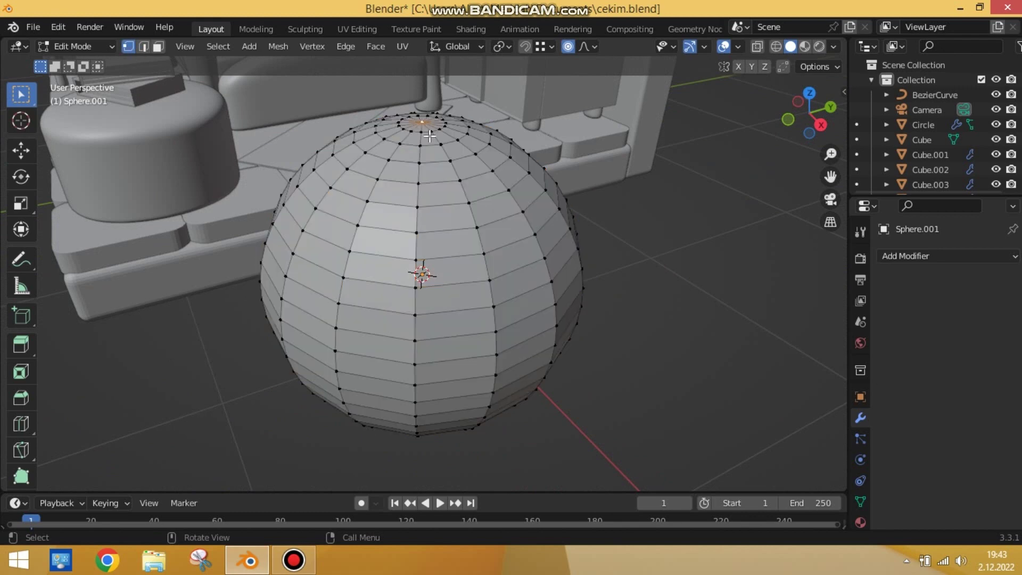
mouse_move(430, 136)
middle_mouse_down()
mouse_move(506, 319)
mouse_move(577, 434)
middle_mouse_up()
key("s")
key("z")
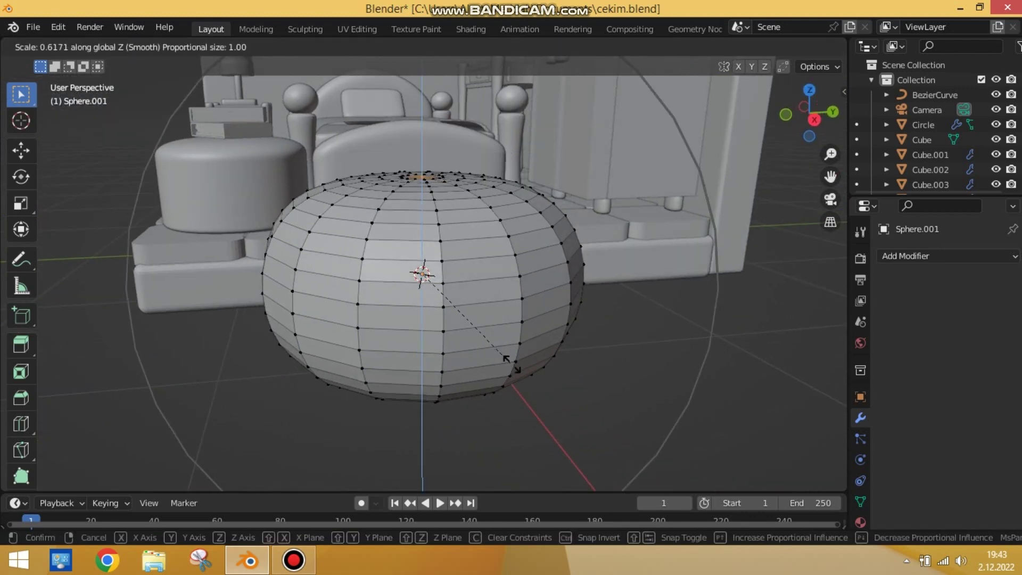
left_click(510, 362)
middle_click_drag(510, 362, 418, 269)
key("KP_7")
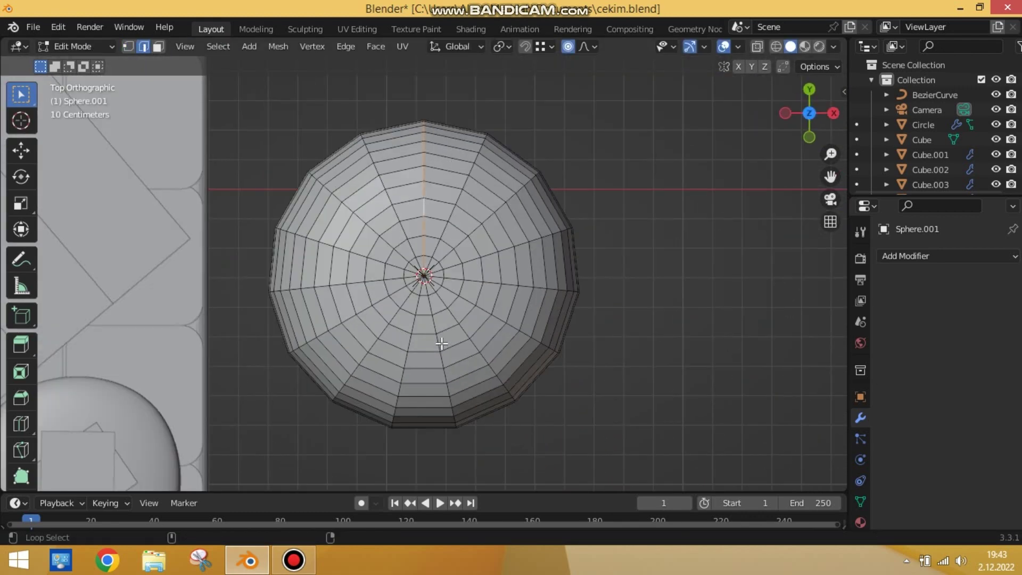
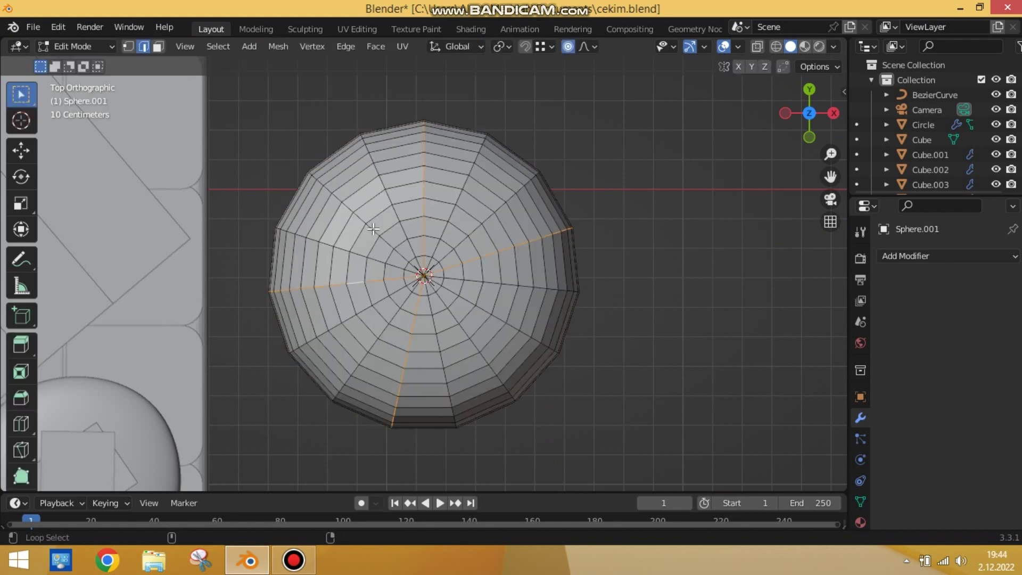
- Scale alternate rib loops into a star and sink the pumpkin's top inward with proportional editing
key("s")
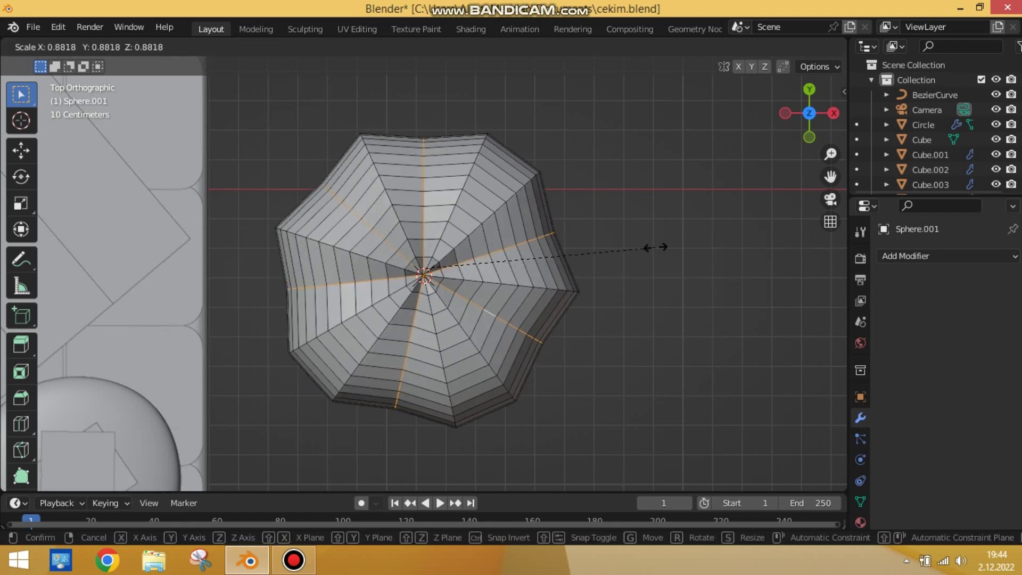
left_click(662, 246)
middle_click_drag(662, 246, 564, 305)
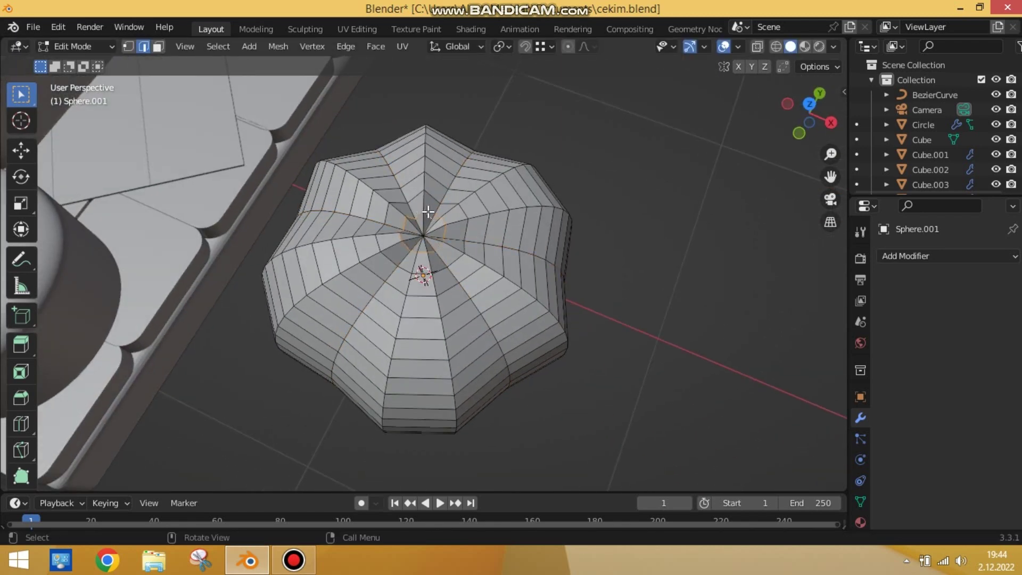
key("s")
left_click(438, 217)
middle_click_drag(438, 217, 477, 195)
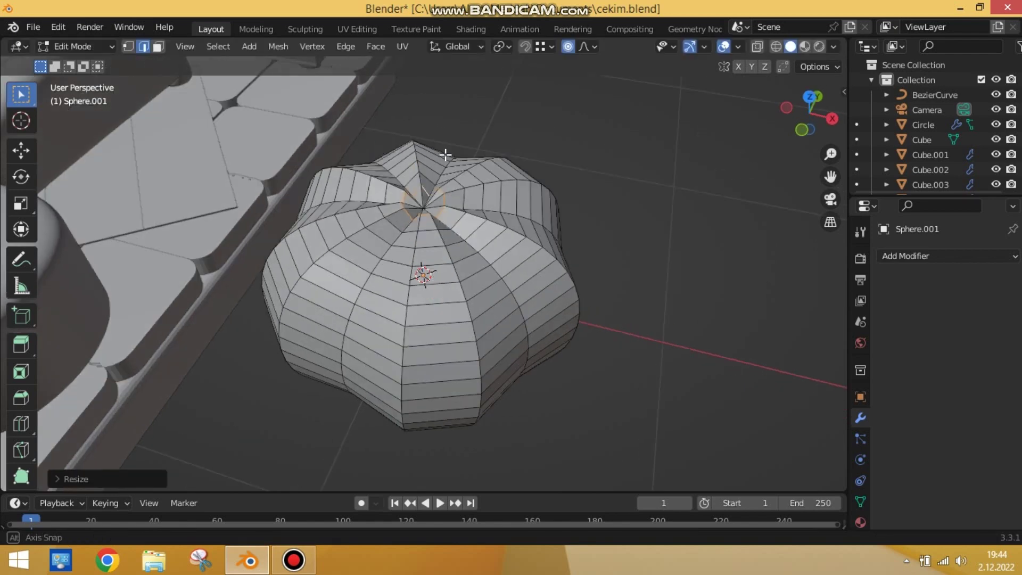
left_click(484, 156)
middle_click_drag(484, 157, 471, 272)
- Shade the pumpkin smooth and add a Subdivision Surface at viewport level 3
key("Tab")
left_click(460, 254)
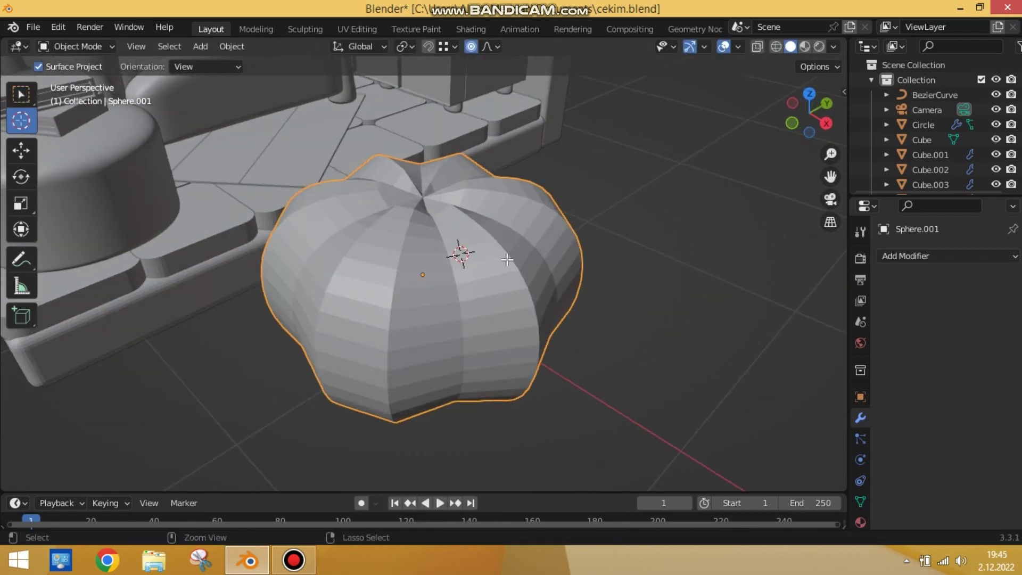
right_click(421, 257)
mouse_move(498, 237)
middle_mouse_down()
mouse_move(422, 257)
mouse_move(519, 240)
middle_mouse_up()
left_click(421, 256)
key("ctrl+1")
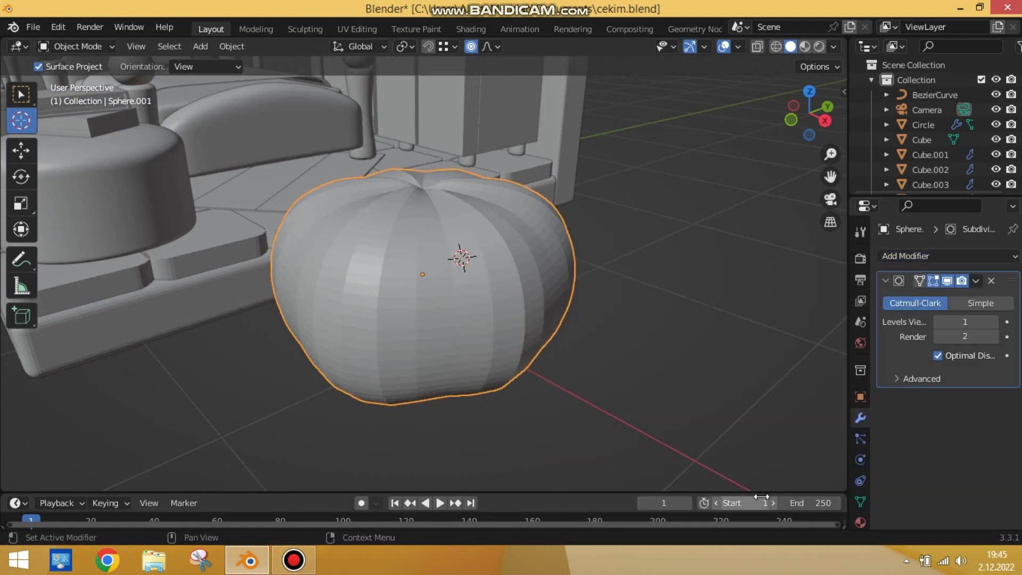
left_click(995, 322)
mouse_move(520, 149)
middle_mouse_down()
mouse_move(581, 260)
mouse_move(481, 208)
mouse_move(430, 229)
middle_mouse_up()
- Snap the 3D cursor to the pumpkin's origin and undo an accidentally added cube
key("shift+s")
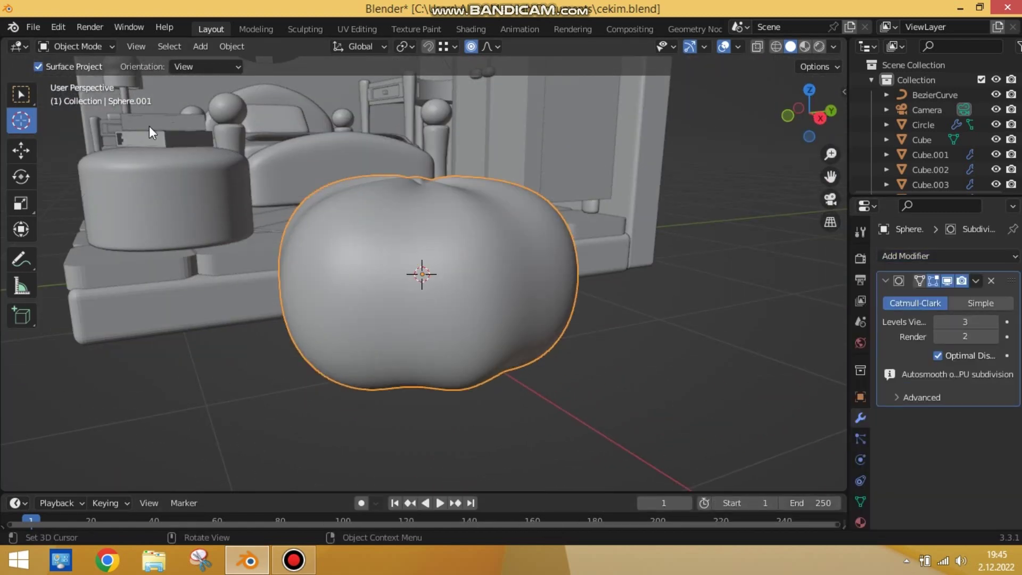
key("w")
key("shift+a")
left_click(378, 165)
key("ctrl+z")
- Add a small cube and rest it on top of the pumpkin as the stem
key("shift+a")
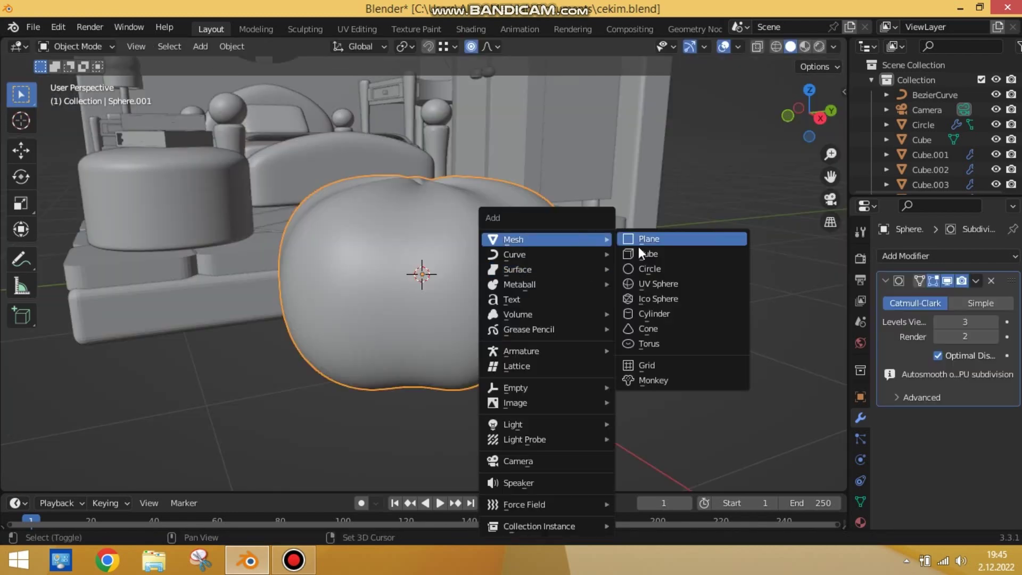
left_click(640, 253)
key("ctrl+z")
key("shift+a")
left_click(580, 253)
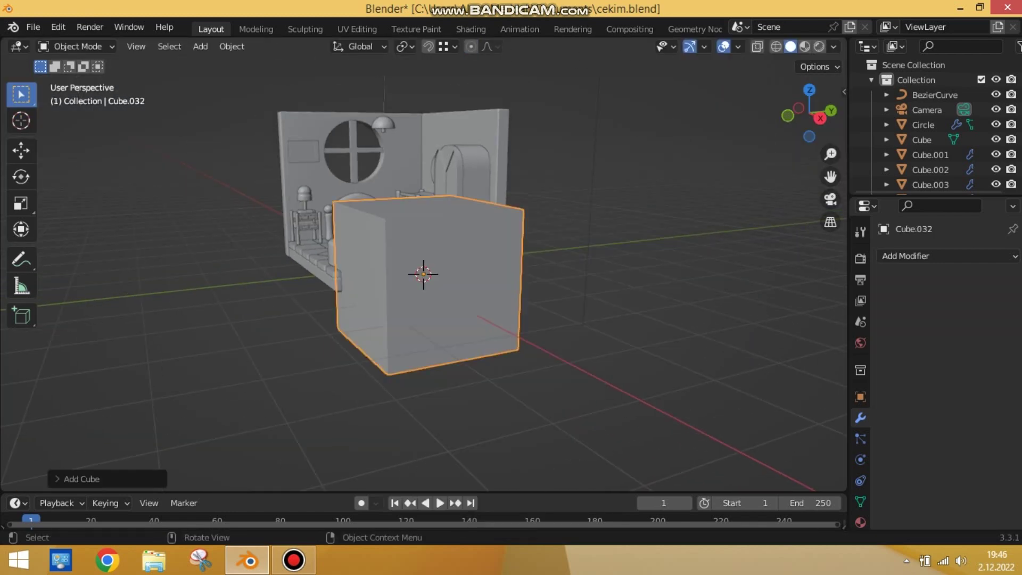
key("s")
left_click(430, 295)
scroll(430, 295, "up", 5)
key("g")
left_click(463, 228)
key("s")
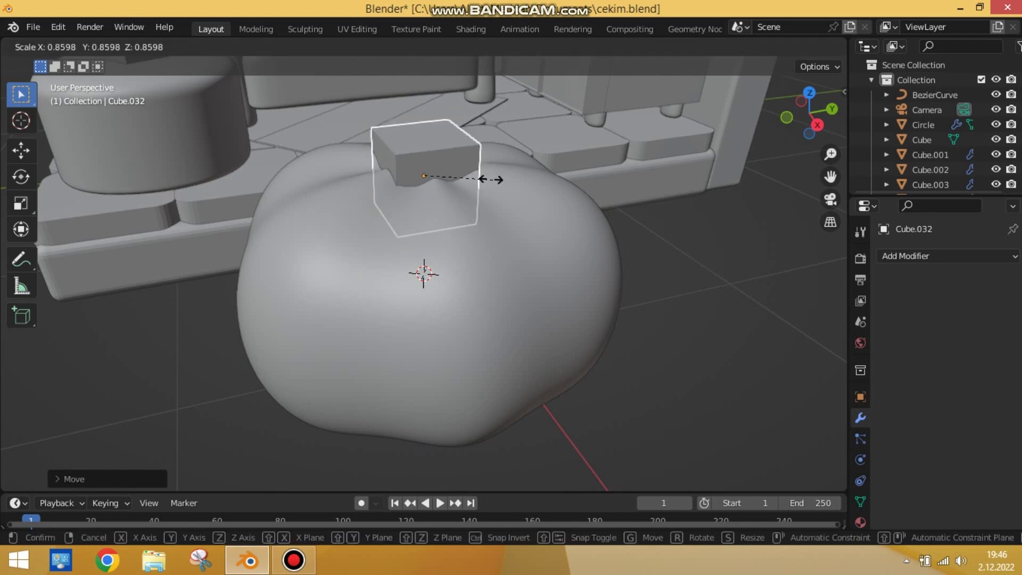
left_click(490, 180)
- Give the stem a Subdivision Surface and a pinched middle loop cut
left_click(948, 255)
left_click(766, 464)
key("Tab")
key("ctrl+r")
left_click(439, 154)
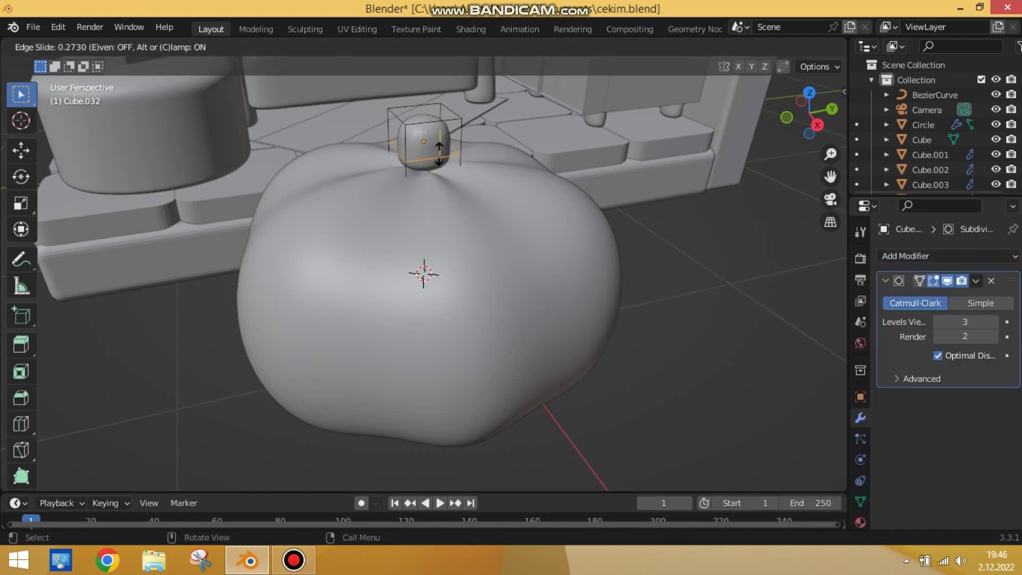
key("s")
left_click(444, 146)
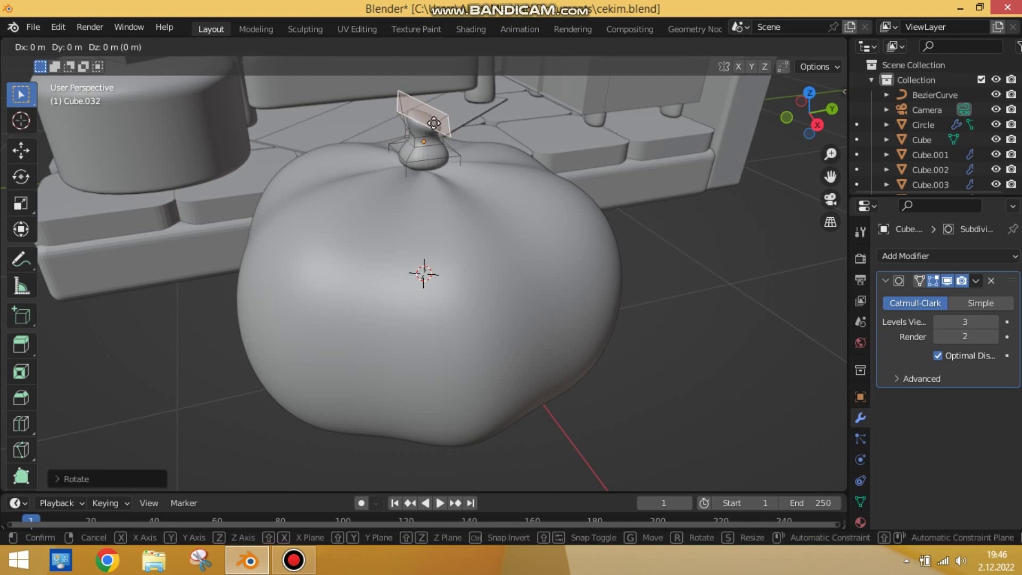
left_click(441, 109)
- Raise the stem's top along Z, tilt it around Y, and reposition the stem
key("g")
key("z")
key("r")
key("y")
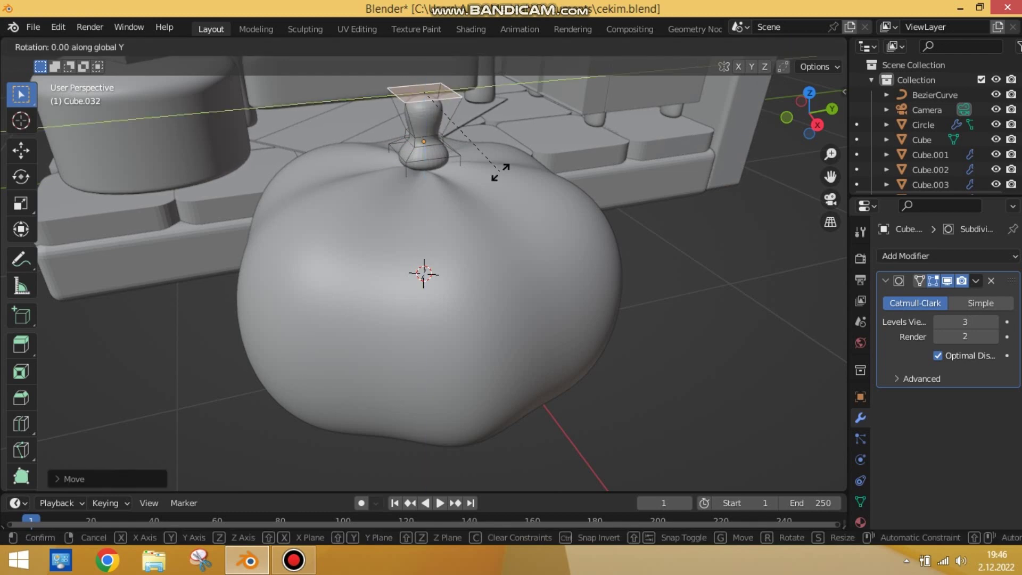
left_click(470, 273)
mouse_move(471, 274)
middle_mouse_down()
mouse_move(598, 246)
mouse_move(441, 175)
middle_mouse_up()
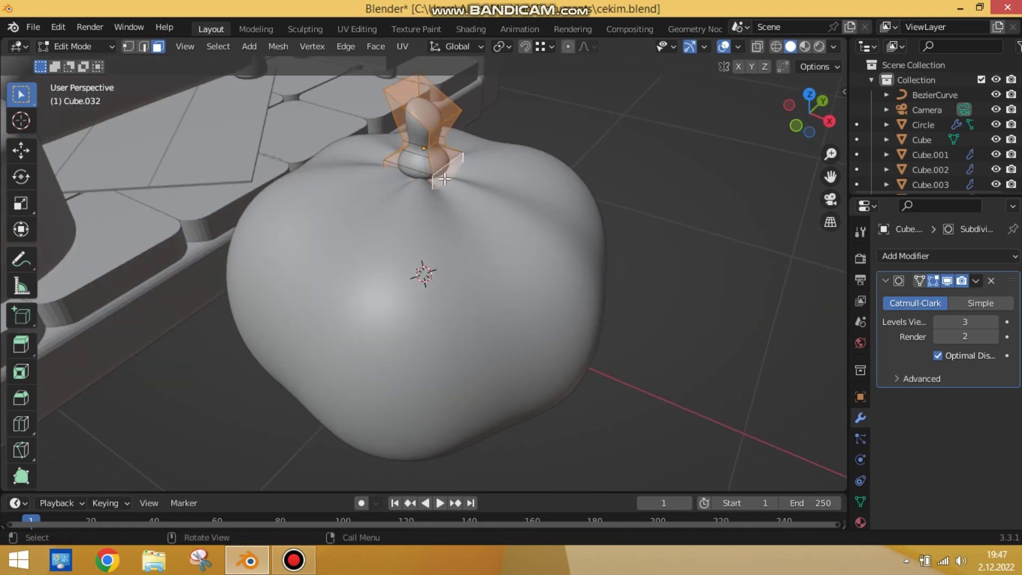
key("Tab")
key("g")
left_click(475, 179)
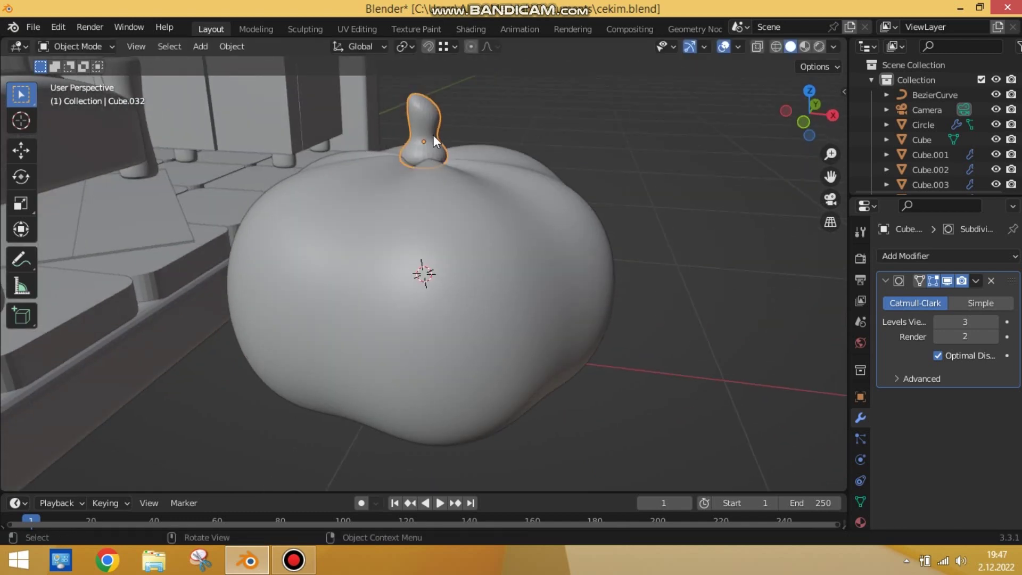
- Refine the pumpkin's ribs by resizing one rib loop and enlarging another ring
scroll(454, 331, "down", 5)
left_click(454, 331)
key("Tab")
scroll(433, 291, "up", 4)
middle_click_drag(434, 290, 453, 172)
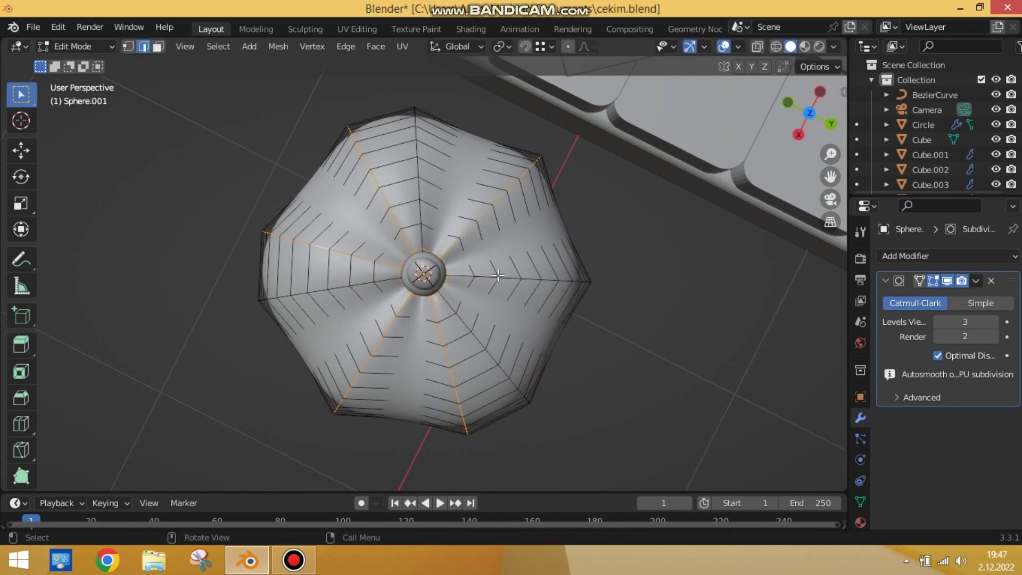
key("s")
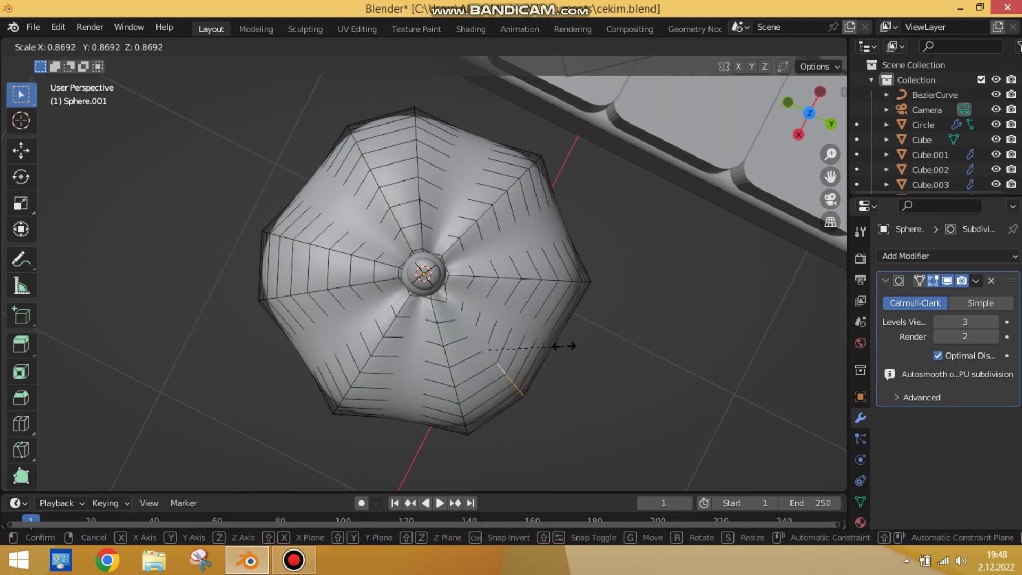
left_click(559, 347)
mouse_move(559, 346)
middle_mouse_down()
mouse_move(557, 397)
mouse_move(553, 257)
mouse_move(506, 349)
mouse_move(495, 175)
middle_mouse_up()
left_click(496, 175, "alt")
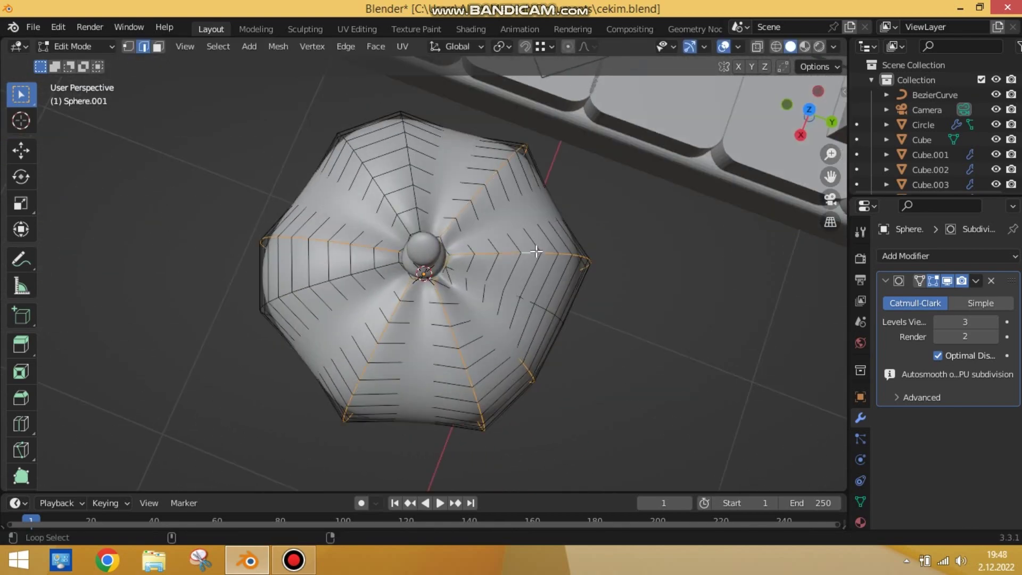
key("s")
left_click(373, 172)
mouse_move(373, 171)
middle_mouse_down()
mouse_move(598, 247)
mouse_move(219, 321)
mouse_move(556, 318)
mouse_move(430, 197)
mouse_move(704, 296)
mouse_move(552, 286)
middle_mouse_up()
- Shrink the pumpkin and stem together
key("Tab")
left_click(430, 197, "shift")
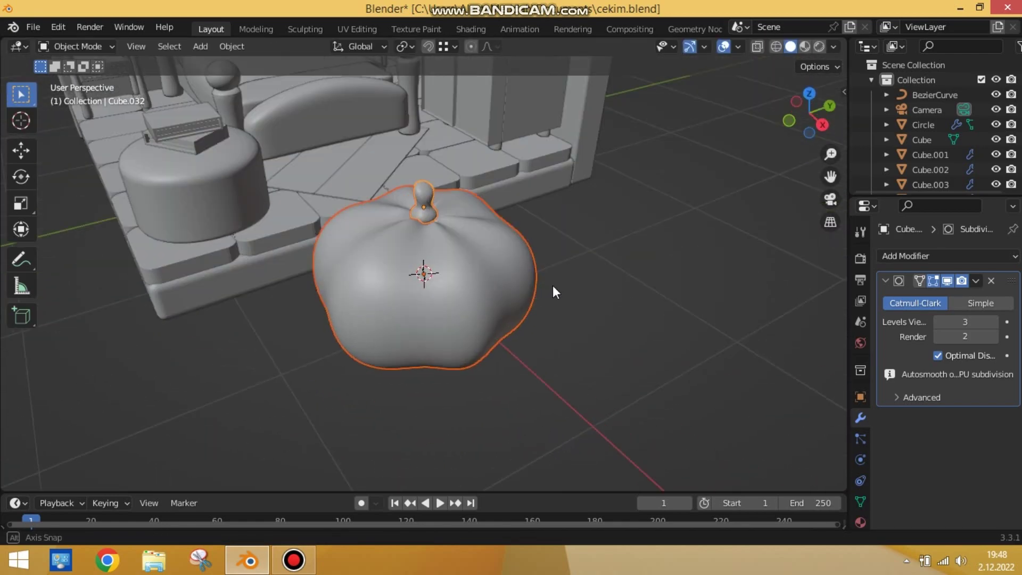
key("s")
left_click(537, 252)
- Move the pumpkin onto the desk using front view and shrink it to fit
key("g")
left_click(496, 199)
middle_click_drag(496, 199, 355, 269)
scroll(262, 279, "down", 3)
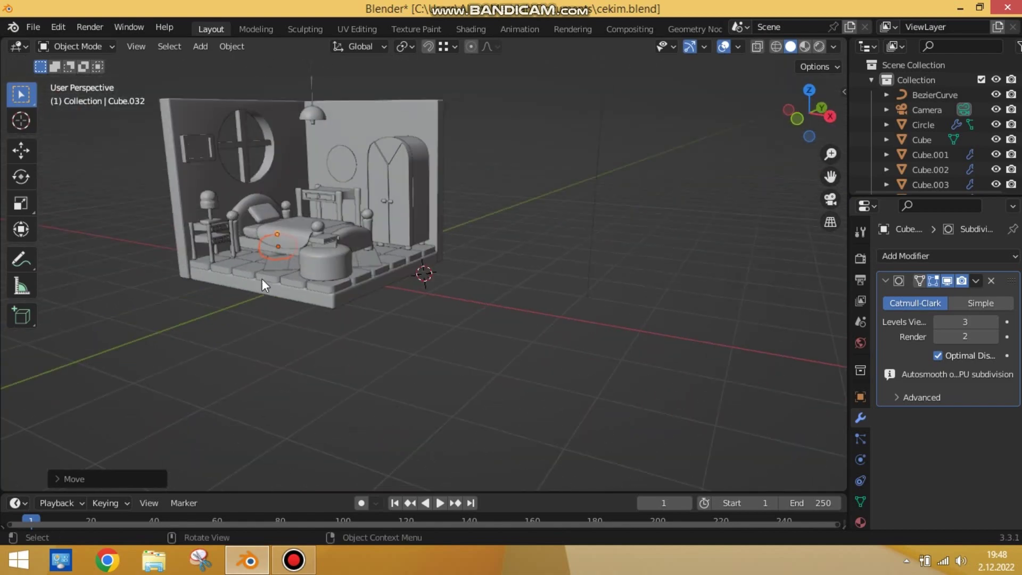
scroll(469, 142, "up", 4)
mouse_move(262, 279)
middle_mouse_down()
mouse_move(468, 142)
mouse_move(511, 266)
middle_mouse_up()
key("g")
left_click(557, 393)
key("KP_1")
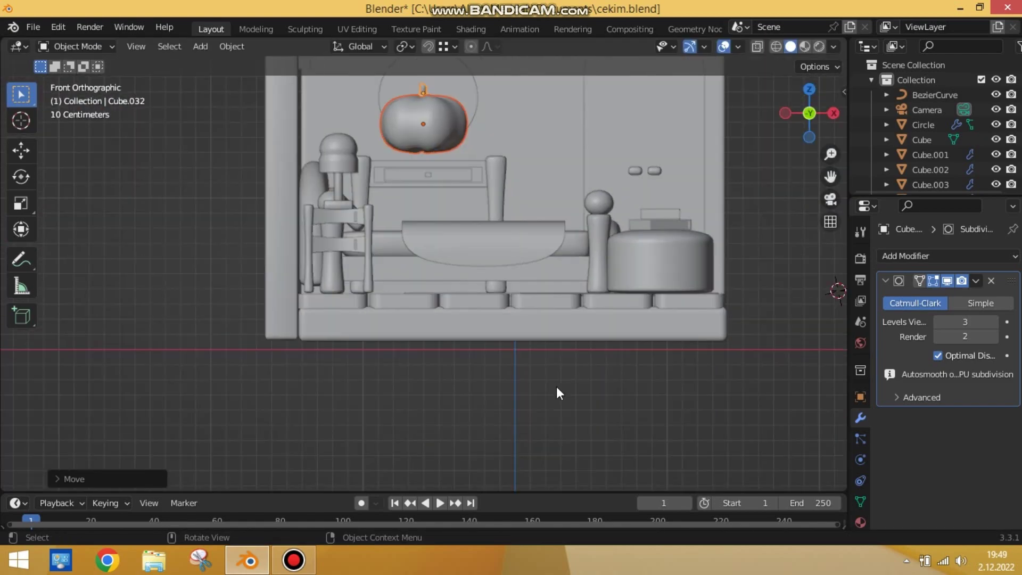
left_click(580, 300)
mouse_move(580, 300)
middle_mouse_down()
mouse_move(708, 107)
mouse_move(561, 353)
mouse_move(554, 346)
middle_mouse_up()
key("s")
left_click(527, 324)
- Place a pumpkin copy beside the first and lower it onto the desk
key("g")
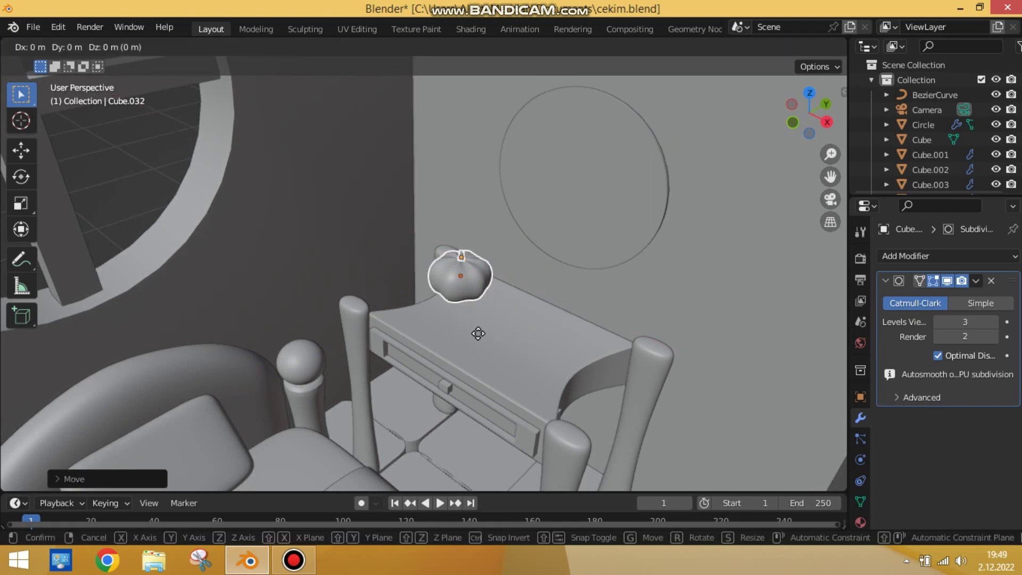
key("KP_1")
left_click(488, 341)
middle_click_drag(488, 340, 462, 313)
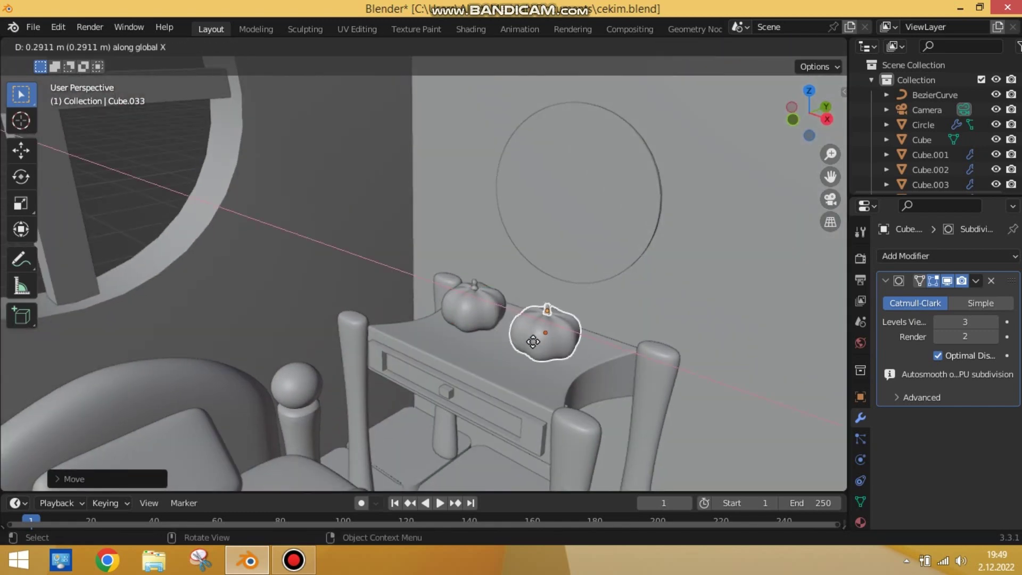
key("KP_1")
key("g")
key("z")
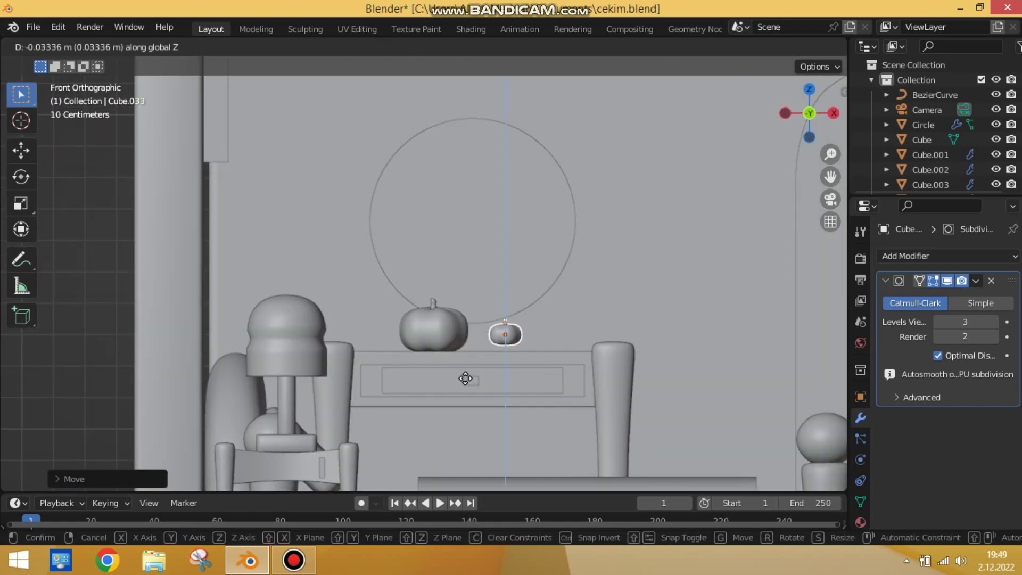
left_click(479, 373)
mouse_move(479, 373)
middle_mouse_down()
mouse_move(506, 410)
mouse_move(534, 238)
middle_mouse_up()
- Save the file as cekim.blend
scroll(535, 238, "down", 8)
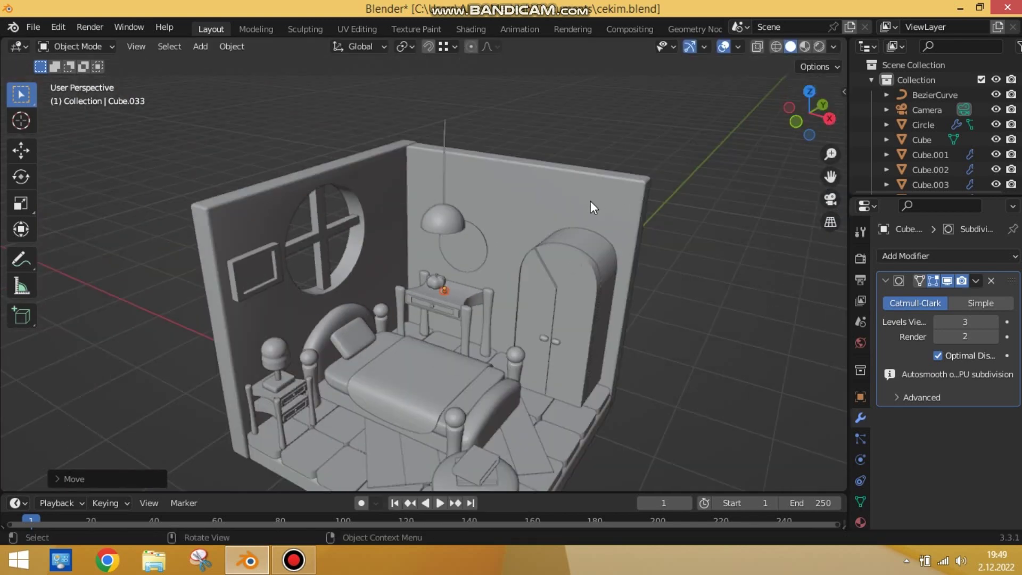
key("ctrl+s")
mouse_move(590, 200)
middle_mouse_down()
mouse_move(612, 313)
mouse_move(688, 391)
middle_mouse_up()
- Add a plane and stretch it along Y into a tall leaf blank
key("shift+a")
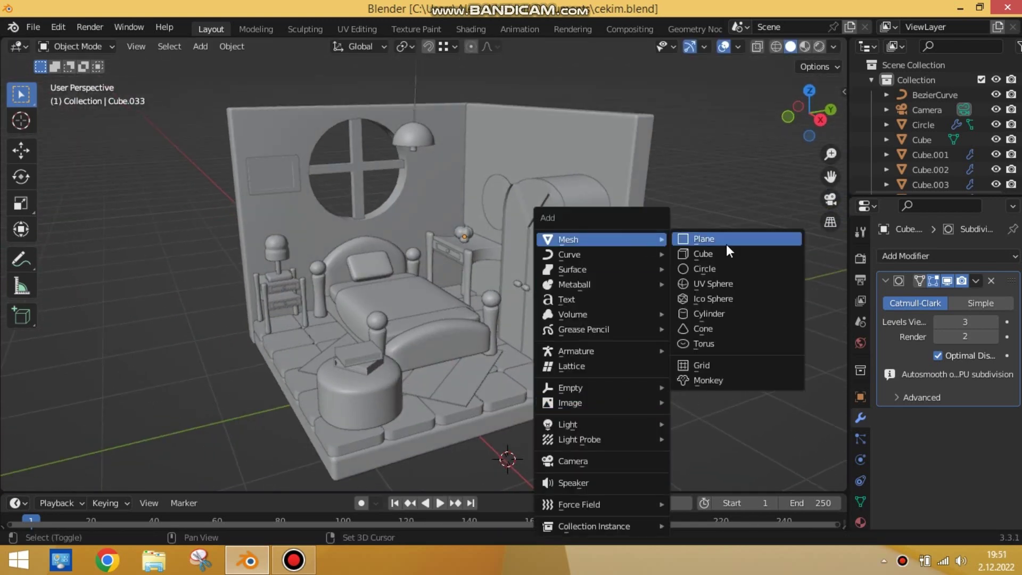
left_click(726, 237)
key("s")
left_click(624, 413)
key("KP_7")
key("Tab")
key("s")
key("y")
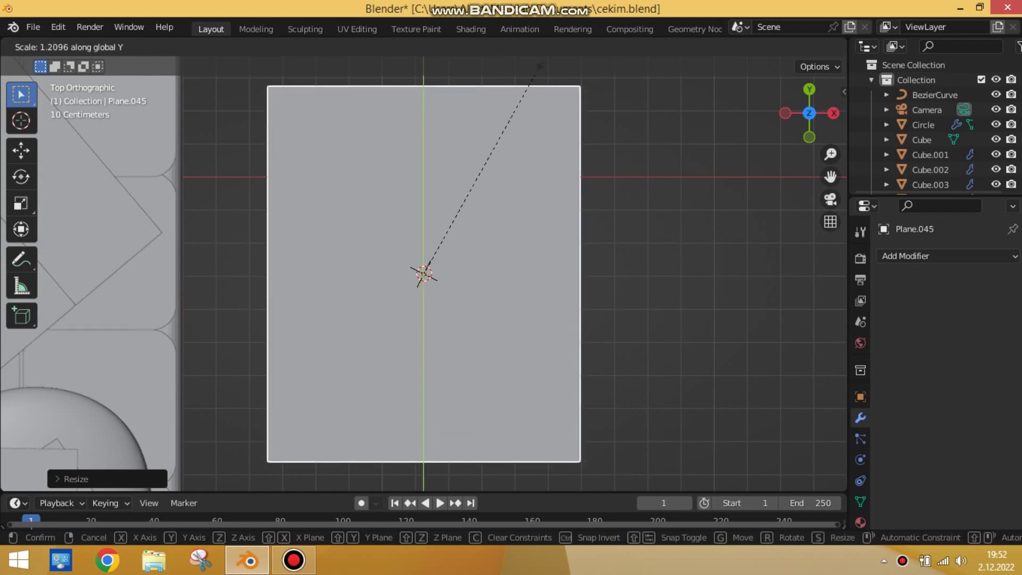
left_click(533, 135)
- Loop-cut the plane and merge its top edge into a centre apex
key("ctrl+r")
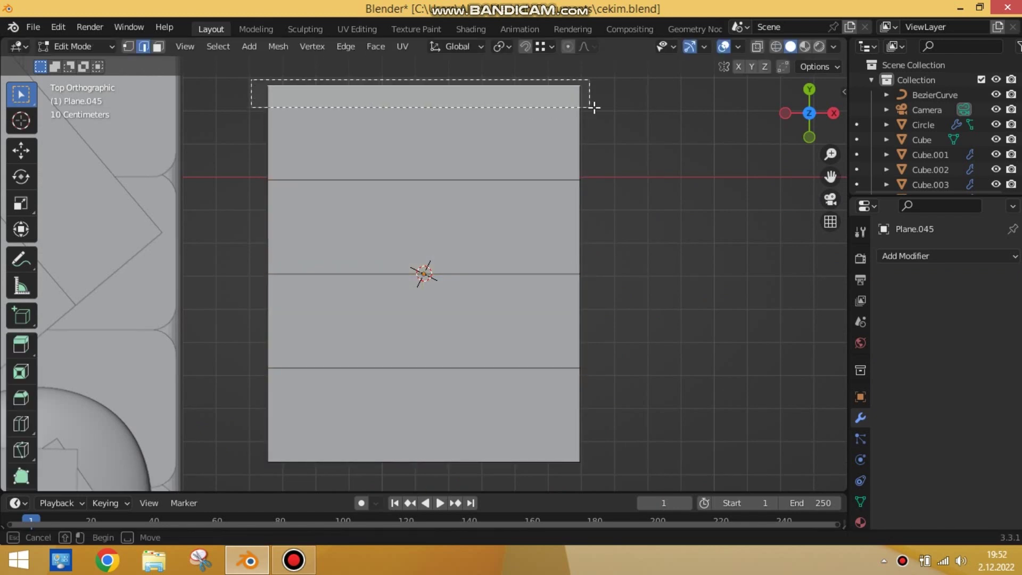
key("s")
key("Escape")
key("m")
left_click(469, 107)
left_click(277, 180)
key("s")
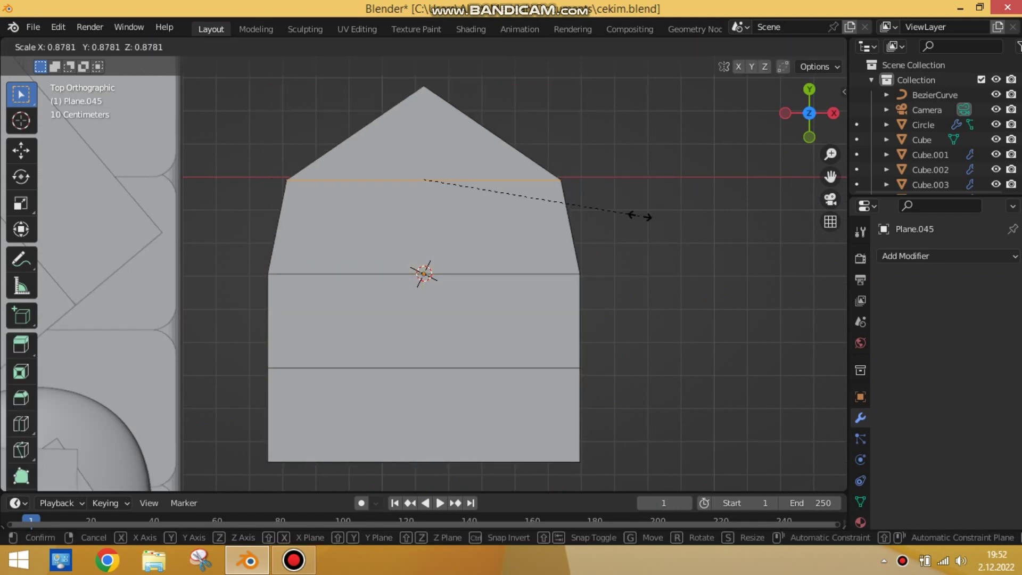
key("Escape")
- Taper the bottom edge with smooth falloff and narrow the upper edge into a leaf outline
left_click(423, 461)
key("o")
key("s")
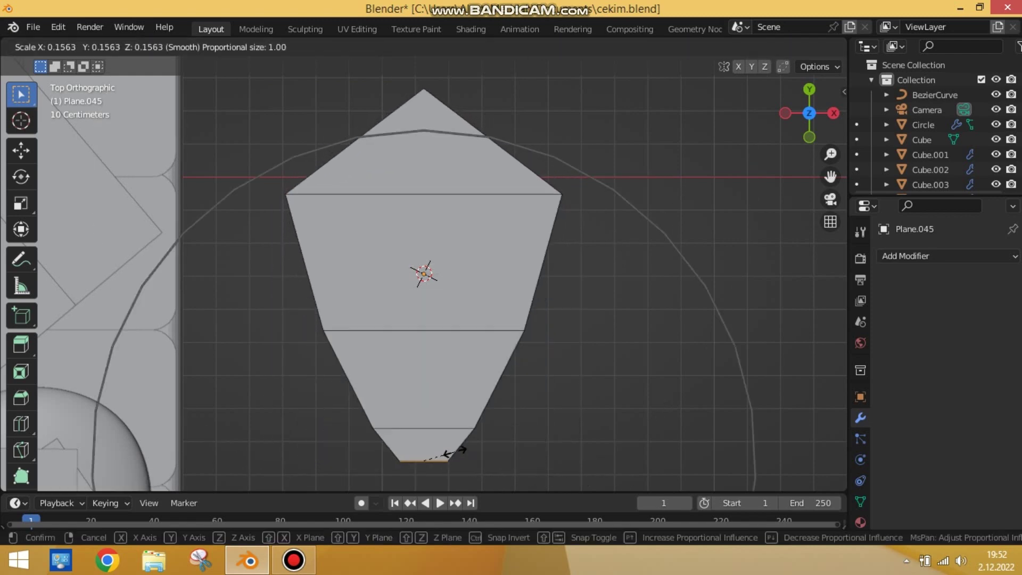
left_click(458, 450)
left_click(533, 195)
key("s")
left_click(457, 125)
middle_click_drag(457, 125, 917, 272)
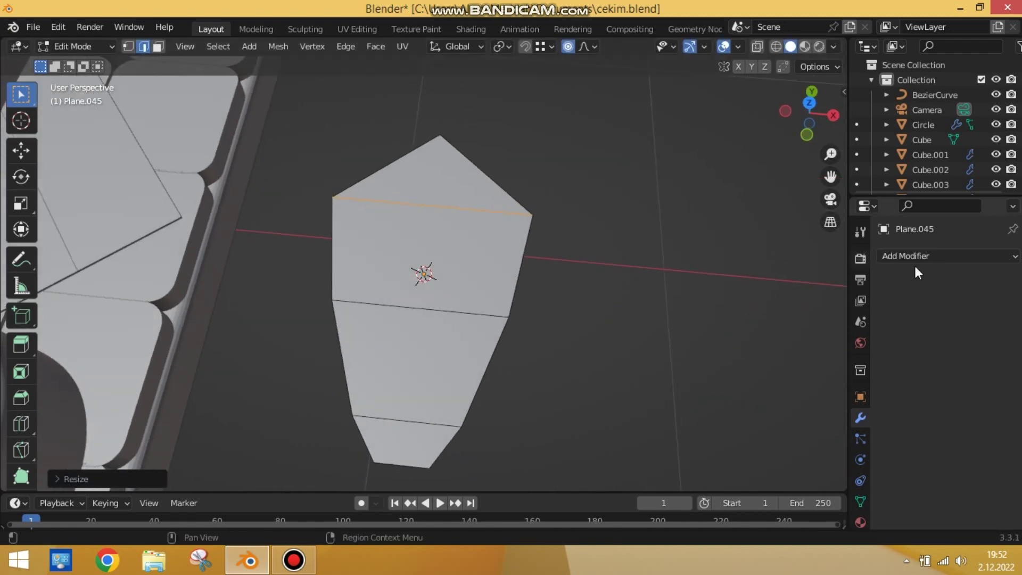
- Try a level-3 Subdivision Surface, undo it, and add more loop cuts to the leaf
key("Tab")
left_click(917, 256)
left_click(954, 373)
left_click(993, 321)
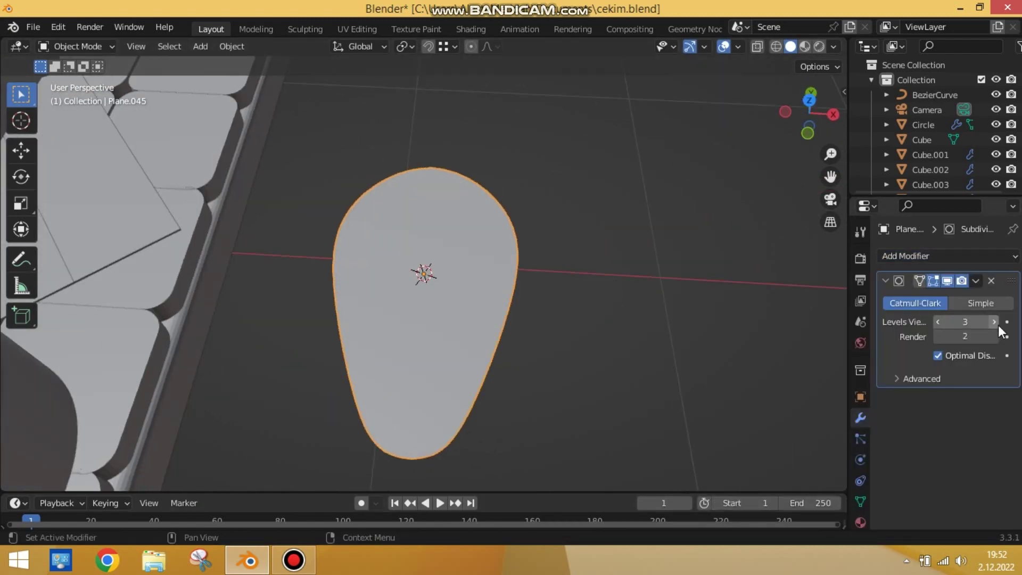
key("Tab")
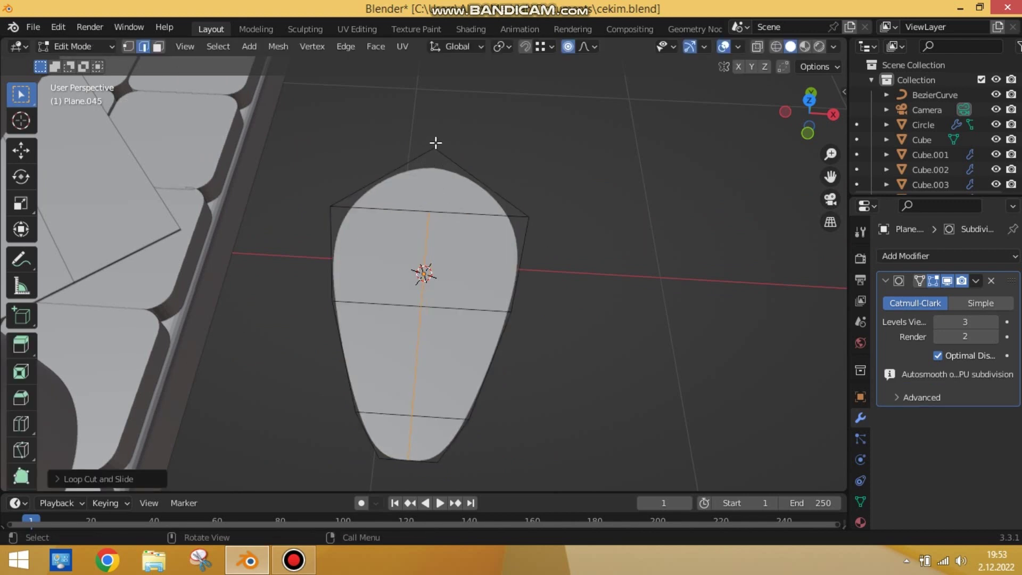
key("ctrl+z")
key("ctrl+z")
key("ctrl+z")
key("Tab")
key("ctrl+r")
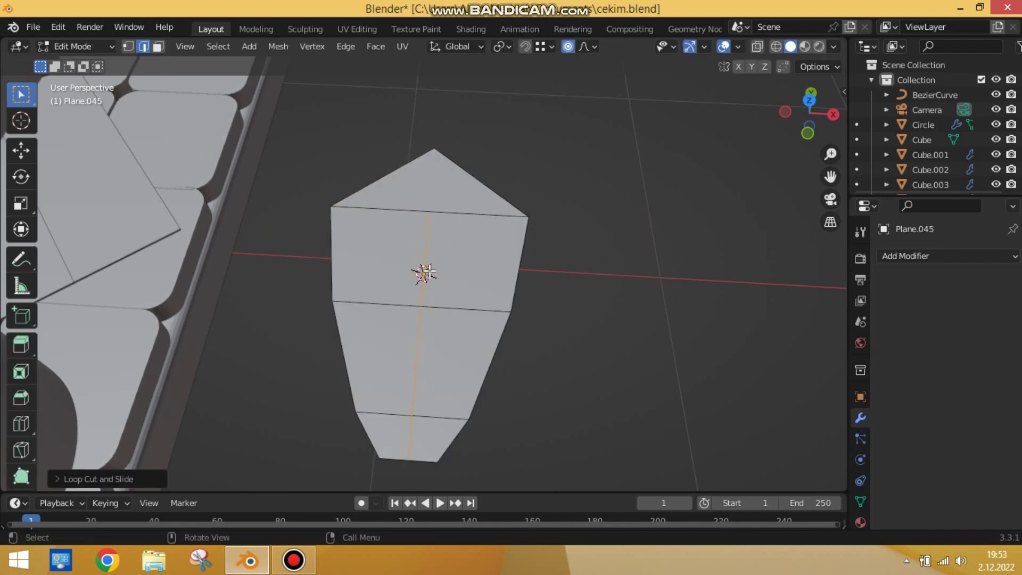
mouse_move(453, 214)
middle_mouse_down()
mouse_move(471, 250)
mouse_move(516, 154)
mouse_move(480, 248)
mouse_move(326, 110)
middle_mouse_up()
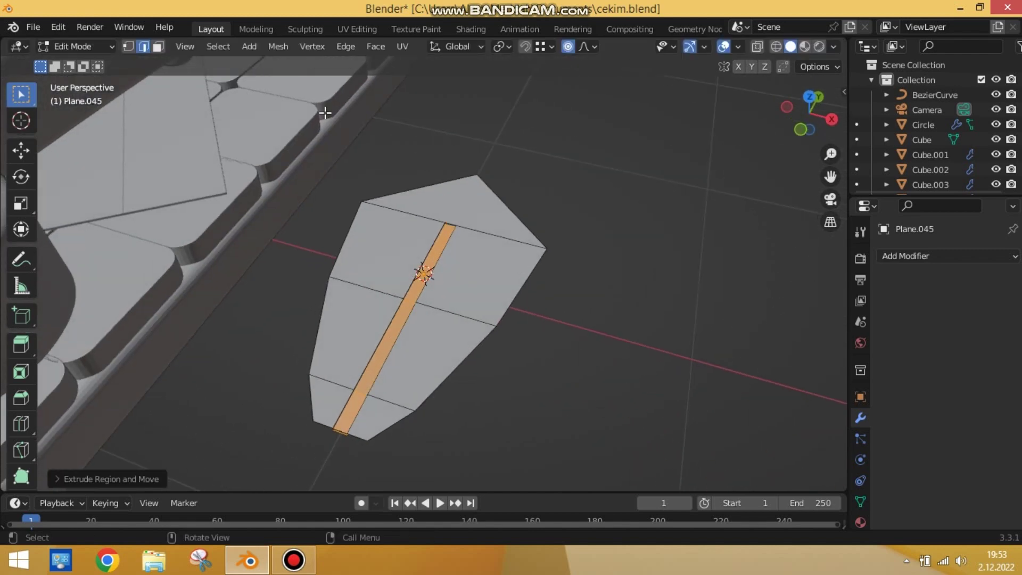
key("Tab")
- Add a Subdivision Surface modifier at viewport level 4 to smooth the leaf
left_click(948, 256)
left_click(614, 443)
left_click(994, 321)
left_click(993, 322)
middle_click_drag(538, 330, 509, 315)
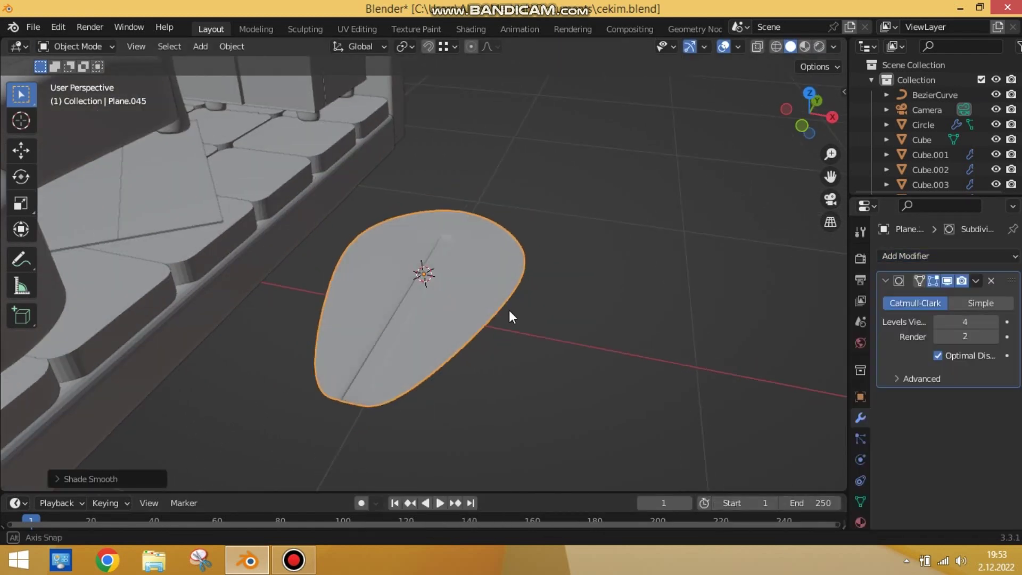
key("Tab")
- Scale the bottom tip vertex to sharpen the leaf's point
key("Tab")
key("Tab")
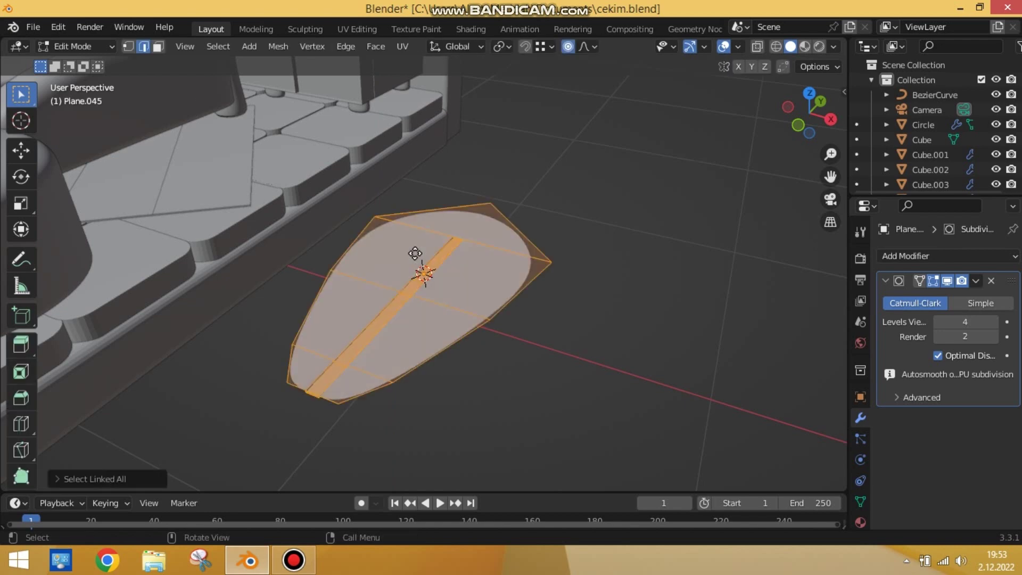
middle_click_drag(415, 253, 471, 195)
key("Tab")
key("Tab")
middle_click_drag(482, 304, 306, 411)
left_click(336, 409)
key("s")
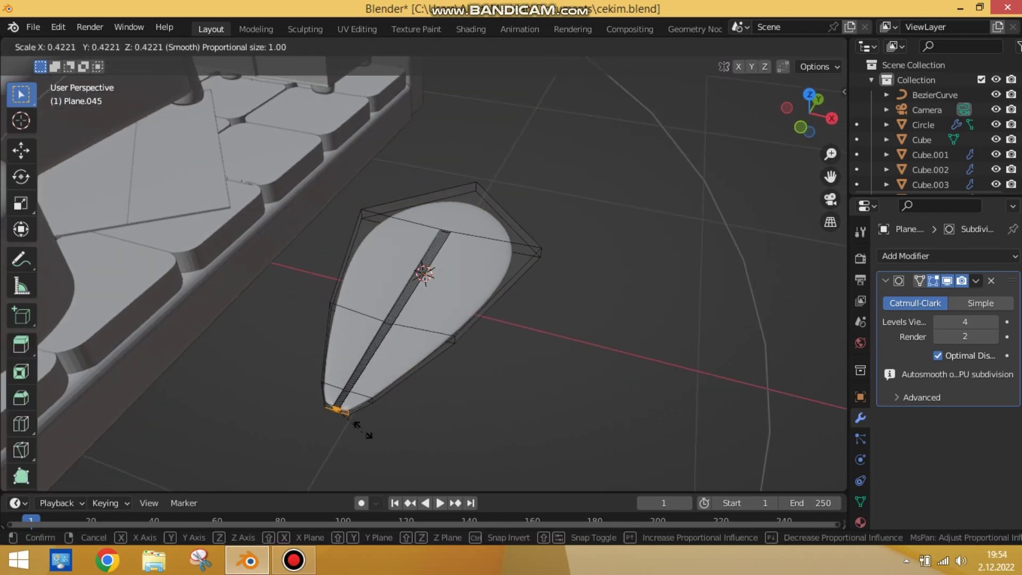
left_click(364, 428)
key("Tab")
mouse_move(474, 372)
middle_mouse_down()
mouse_move(463, 404)
mouse_move(480, 266)
middle_mouse_up()
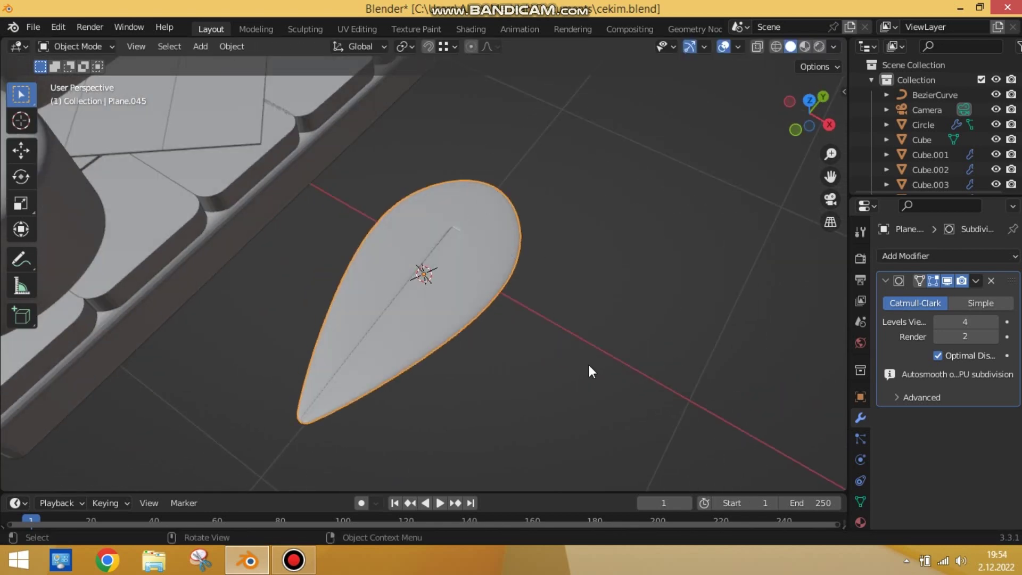
mouse_move(589, 365)
middle_mouse_down()
mouse_move(503, 310)
mouse_move(637, 352)
middle_mouse_up()
- Copy the leaf, turn the copy 90° about X, and shift it along Y
key("r")
left_click(506, 284)
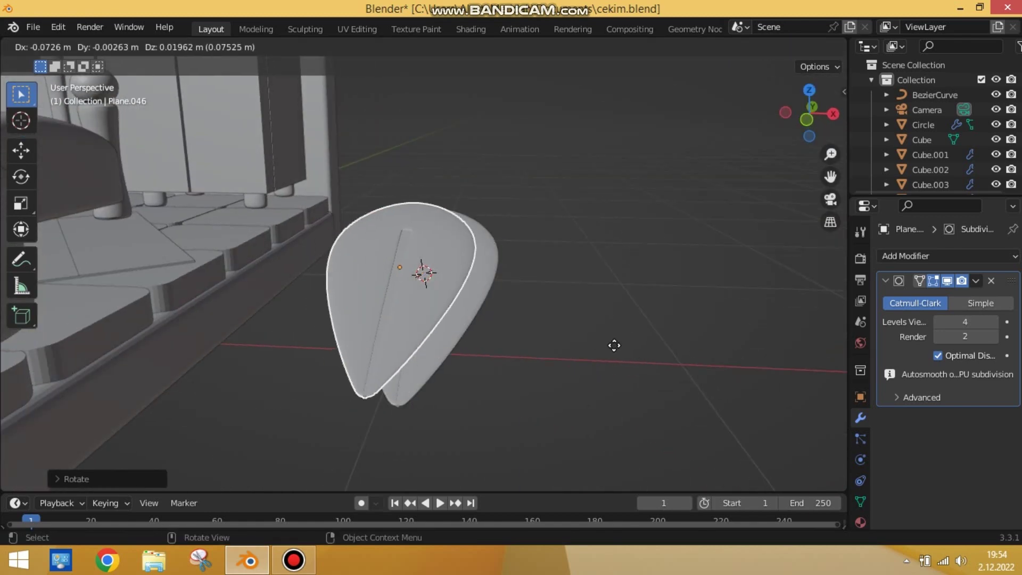
type("rx90")
key("Return")
key("g")
key("y")
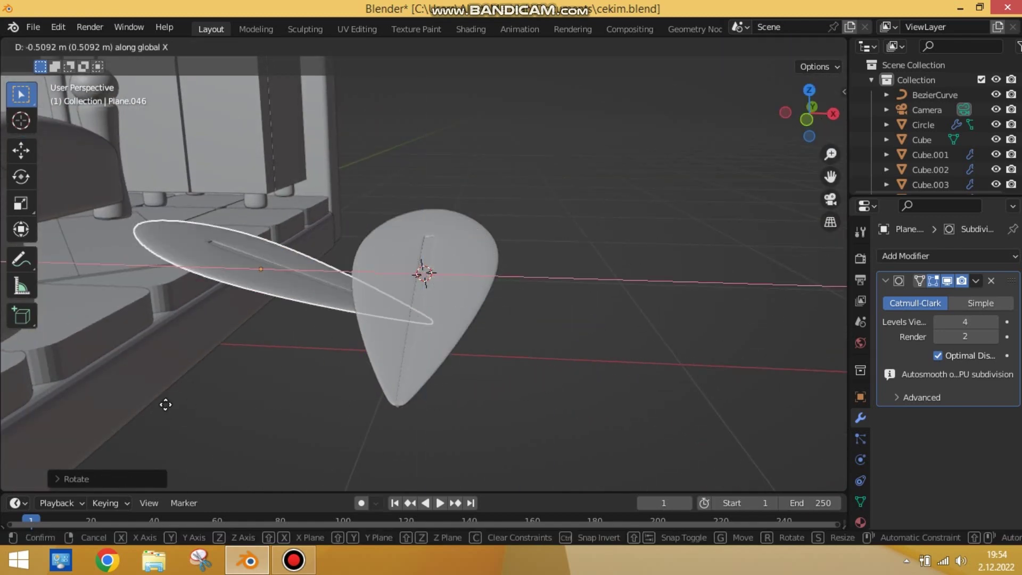
left_click(165, 406)
middle_click_drag(164, 406, 449, 353)
- Move the copied leaf vertically to line up with the first leaf
key("g")
key("z")
key("Escape")
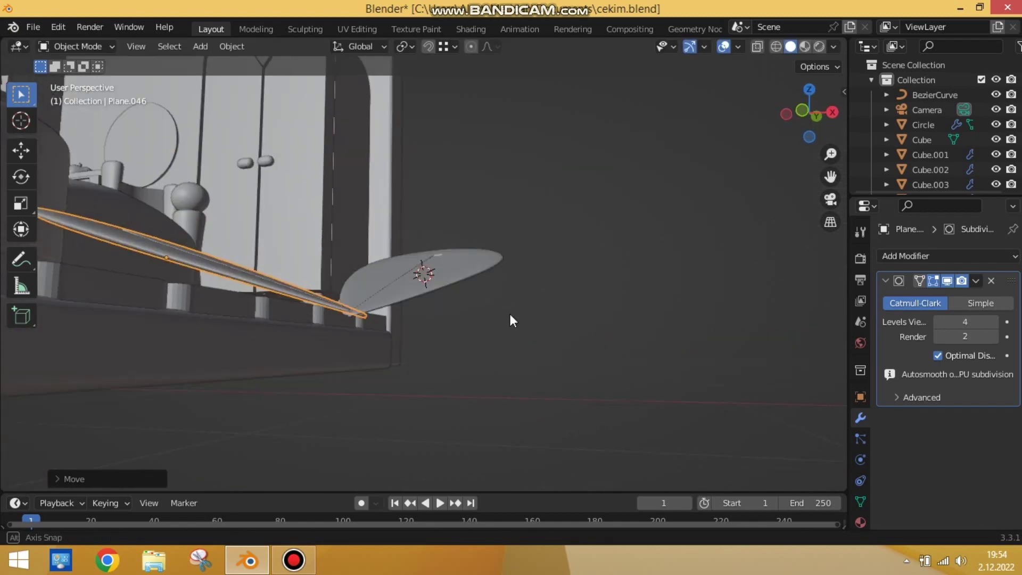
key("g")
key("z")
left_click(513, 333)
middle_click_drag(506, 335, 760, 357)
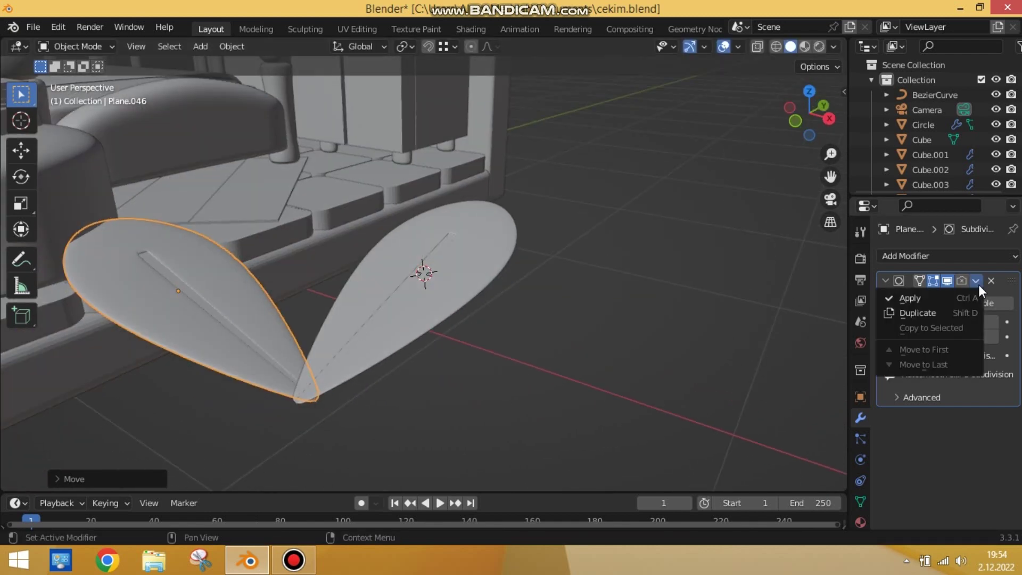
middle_click_drag(309, 368, 340, 373)
- Duplicate the leaf pair and rotate the copies about Y to lie flat
key("shift+d")
key("Escape")
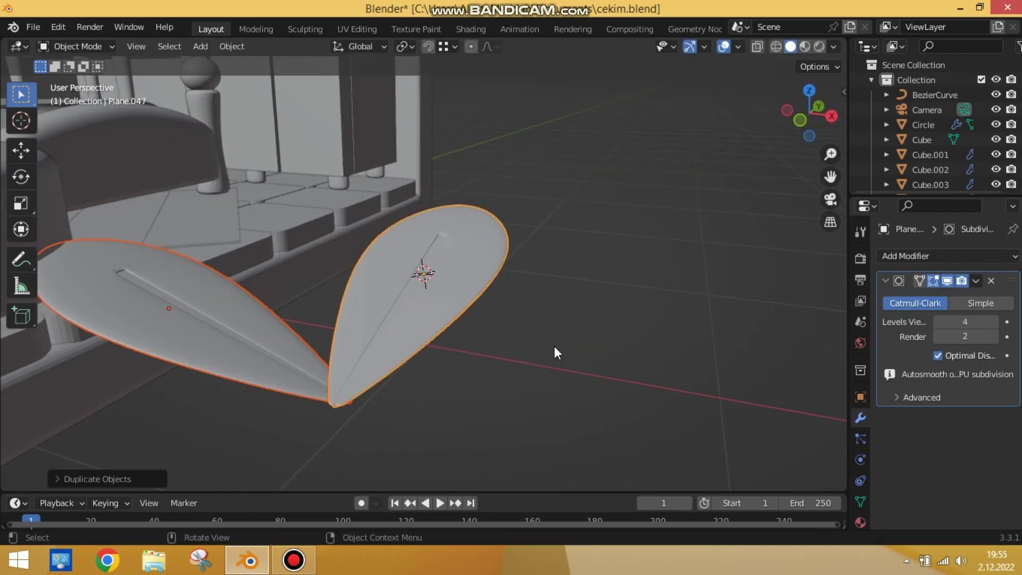
key("r")
key("y")
left_click(183, 401)
- Adjust the copied leaves' heights along Z to meet the centre
key("g")
key("z")
left_click(285, 201)
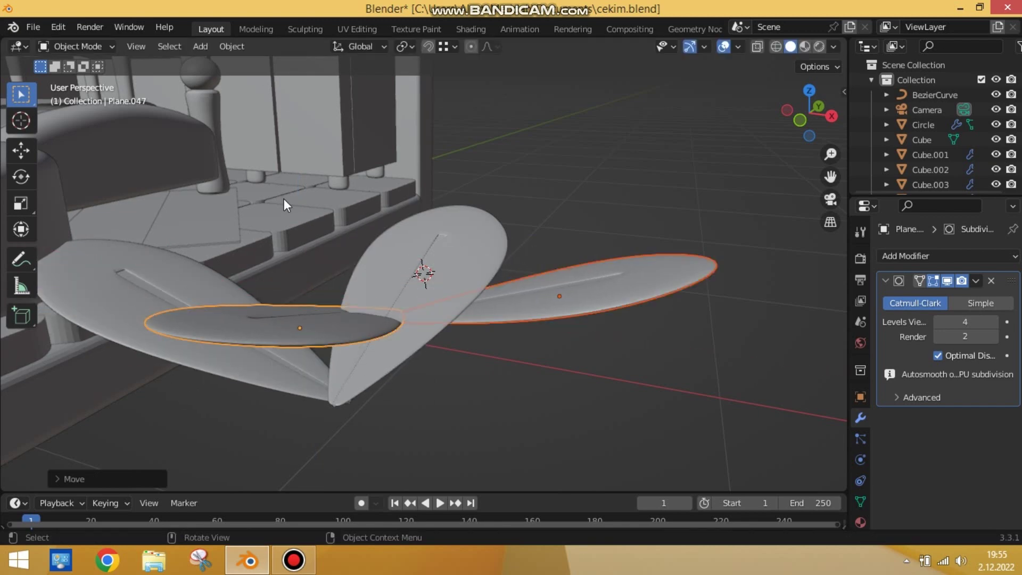
mouse_move(266, 353)
middle_mouse_down()
mouse_move(313, 310)
mouse_move(286, 395)
mouse_move(299, 349)
middle_mouse_up()
key("g")
key("z")
left_click(308, 325)
key("g")
key("z")
left_click(314, 298)
- Reposition another leaf from the side view and select all four leaves
key("KP_3")
middle_click_drag(314, 298, 155, 365)
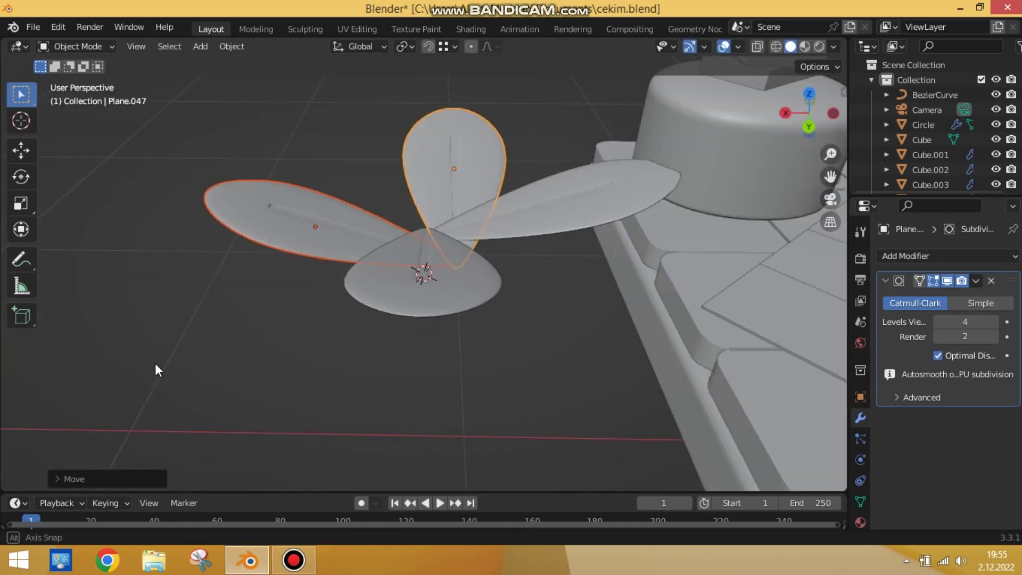
left_click(418, 245)
key("g")
left_click(452, 230)
mouse_move(452, 230)
middle_mouse_down()
mouse_move(467, 203)
mouse_move(310, 236)
middle_mouse_up()
left_click(310, 236, "shift")
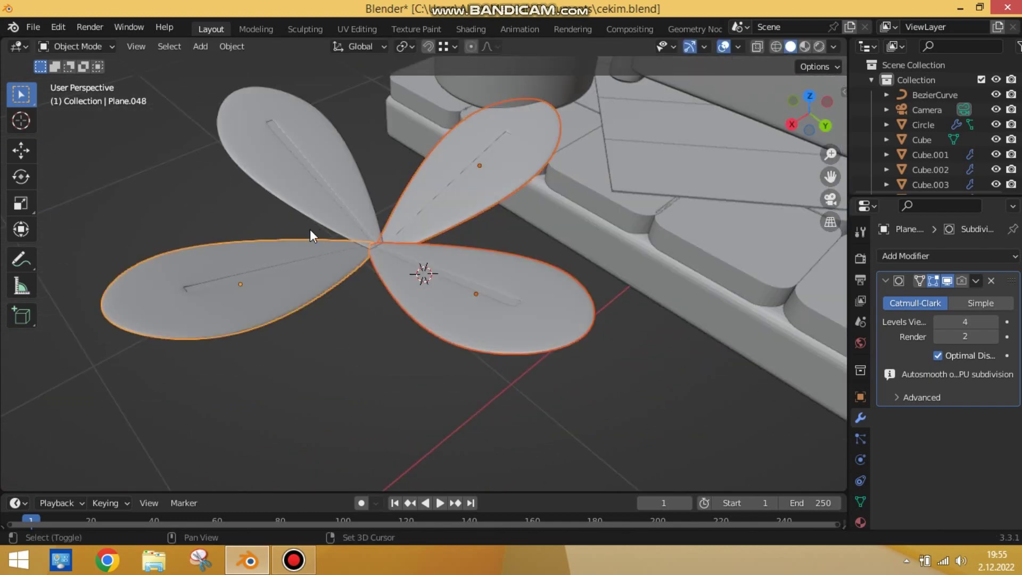
- Duplicate the four leaves, rotating the copies into the gaps to form an eight-leaf rosette
key("shift+d")
key("Escape")
key("r")
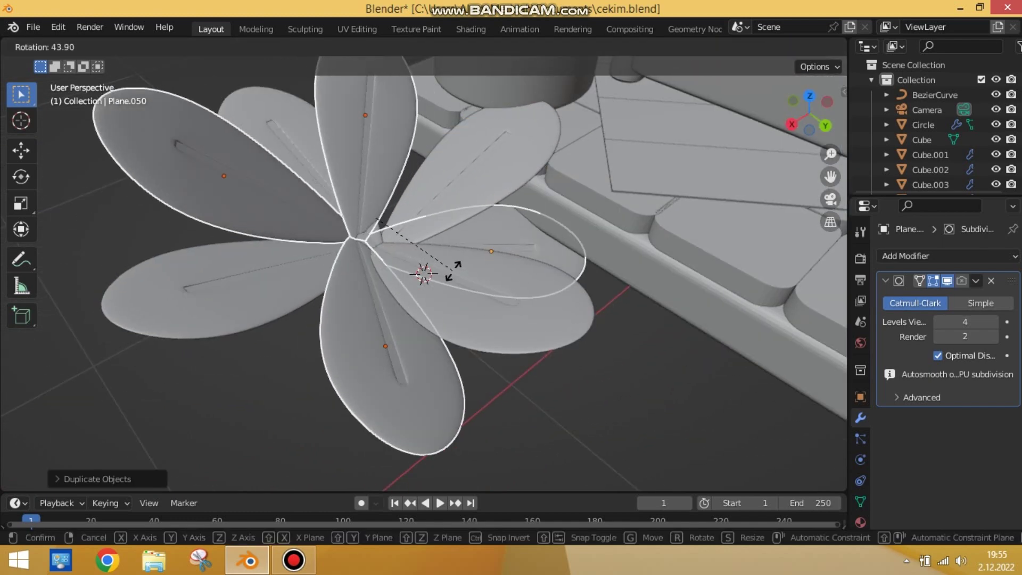
left_click(392, 285)
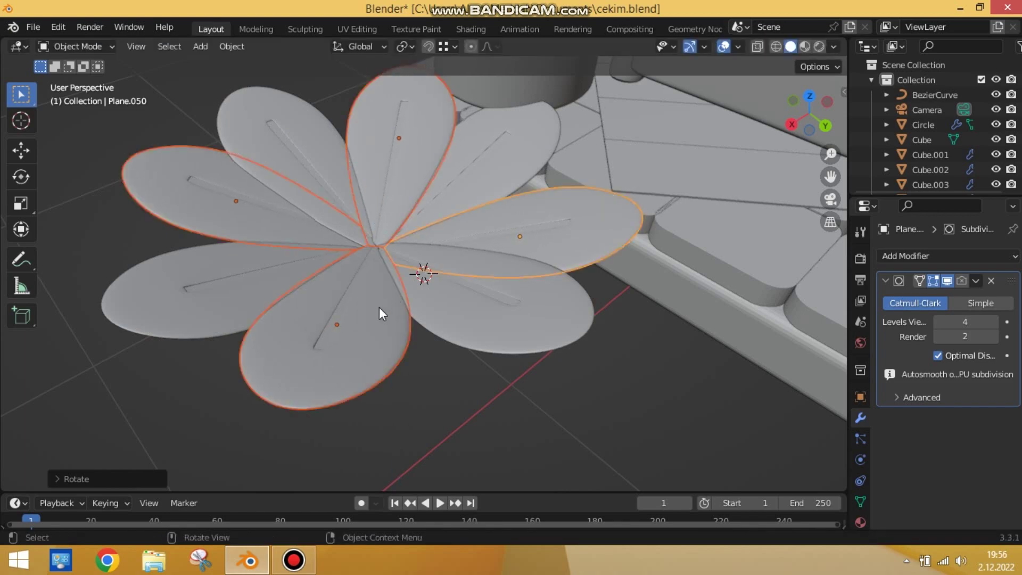
mouse_move(381, 313)
middle_mouse_down()
mouse_move(440, 273)
mouse_move(618, 340)
mouse_move(407, 296)
middle_mouse_up()
key("g")
key("z")
left_click(440, 295)
left_click(407, 296, "shift")
scroll(468, 291, "down", 2)
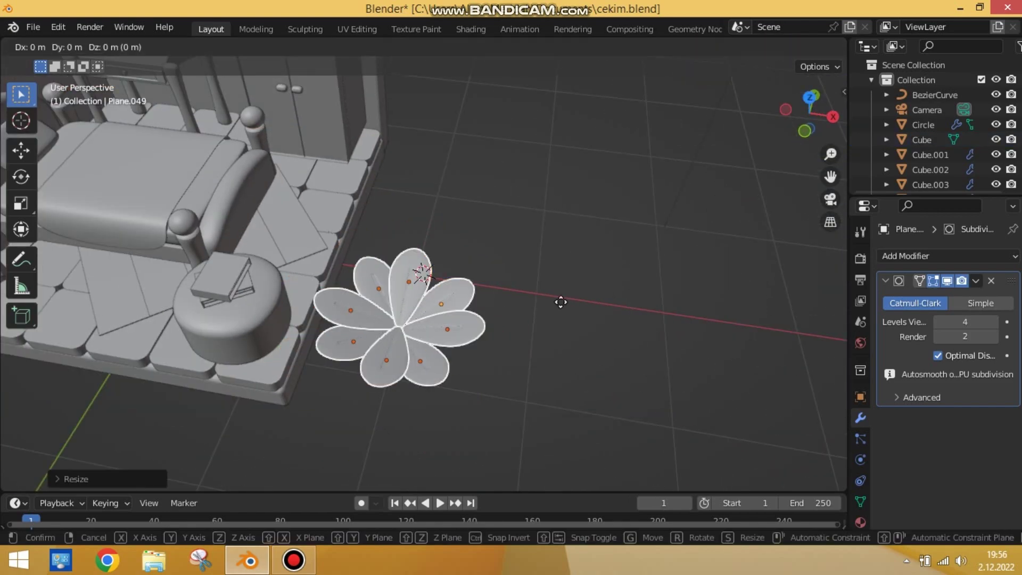
mouse_move(561, 299)
middle_mouse_down()
mouse_move(595, 271)
mouse_move(454, 361)
middle_mouse_up()
key("shift+a")
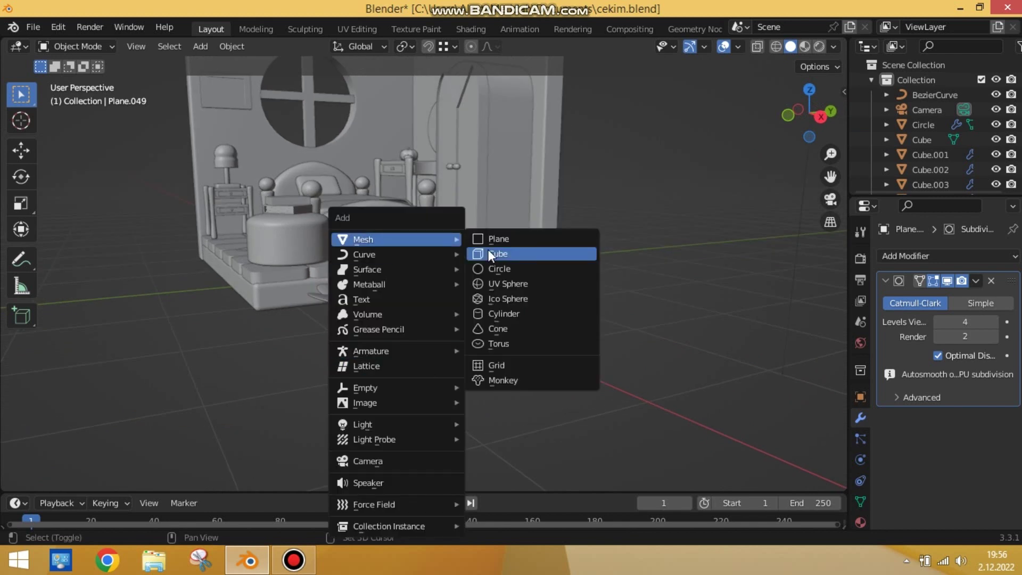
- Add a 16-segment UV sphere, shrink it, and move it near the leaves
left_click(502, 266)
key("ctrl+z")
key("shift+a")
left_click(558, 284)
type("16")
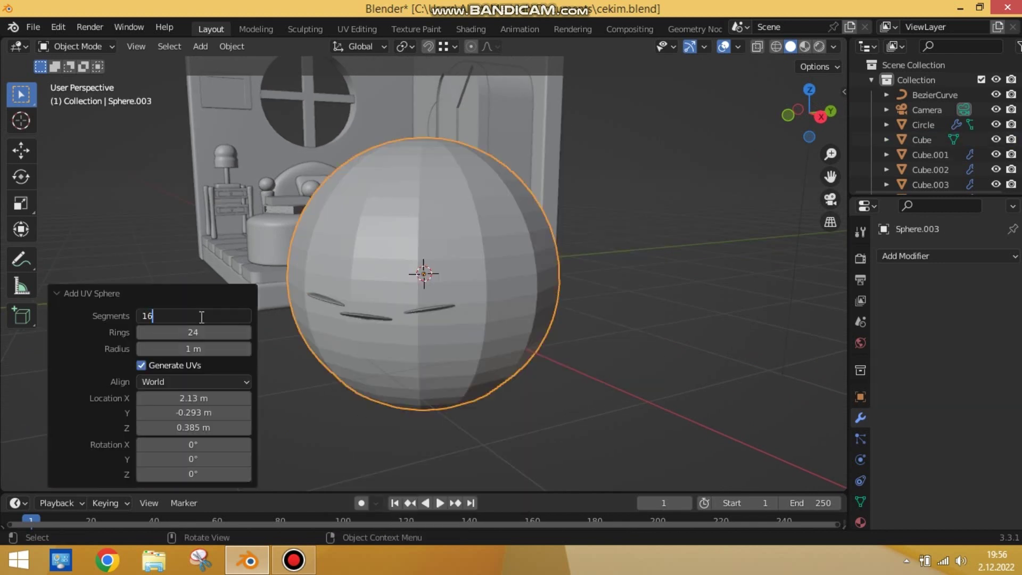
key("Return")
key("s")
left_click(566, 290)
key("g")
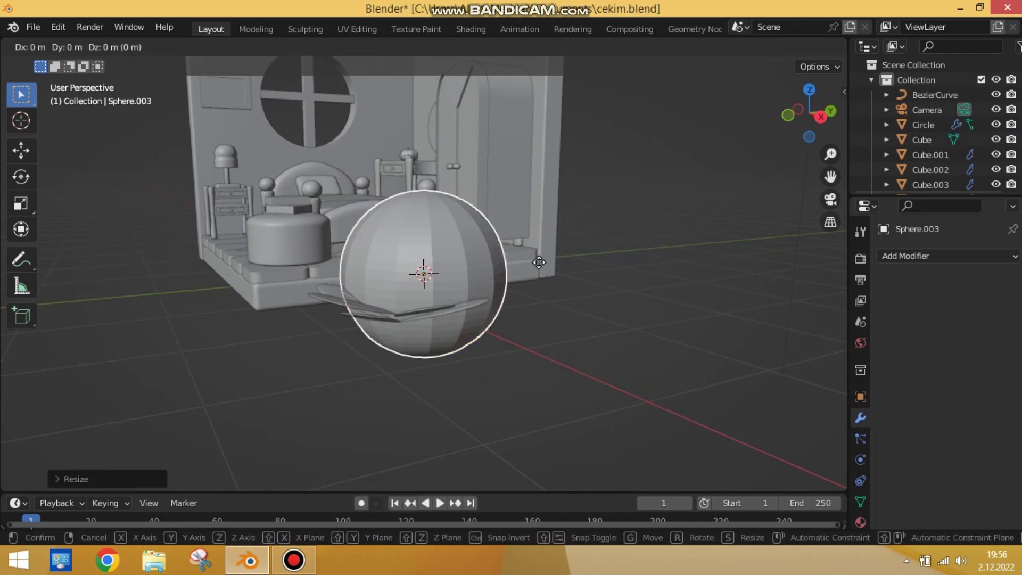
left_click(677, 347)
- Delete the top half of the sphere in front view
key("KP_Decimal")
key("KP_1")
key("Tab")
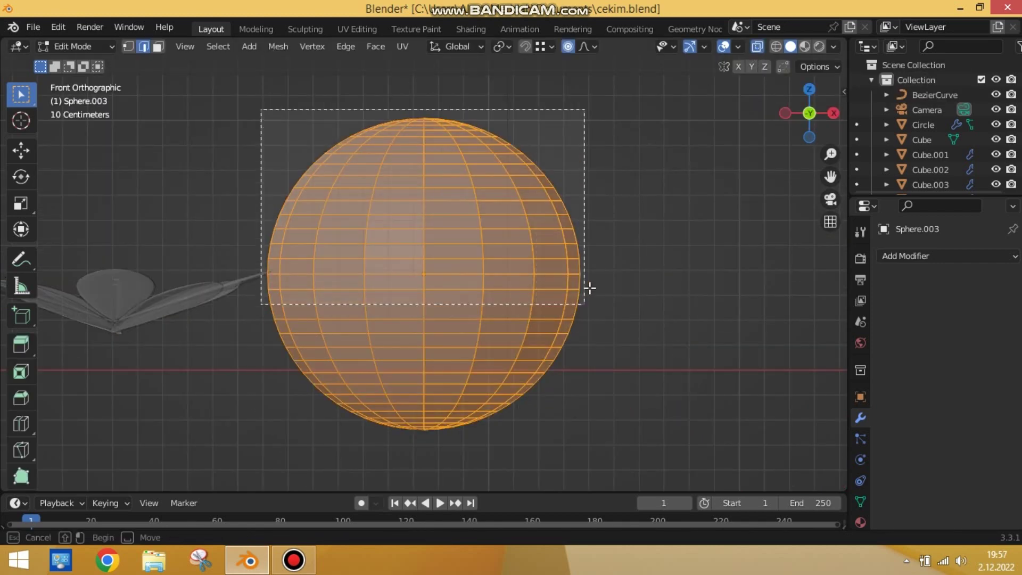
left_click_drag(263, 110, 601, 285)
key("x")
left_click(559, 239)
key("Tab")
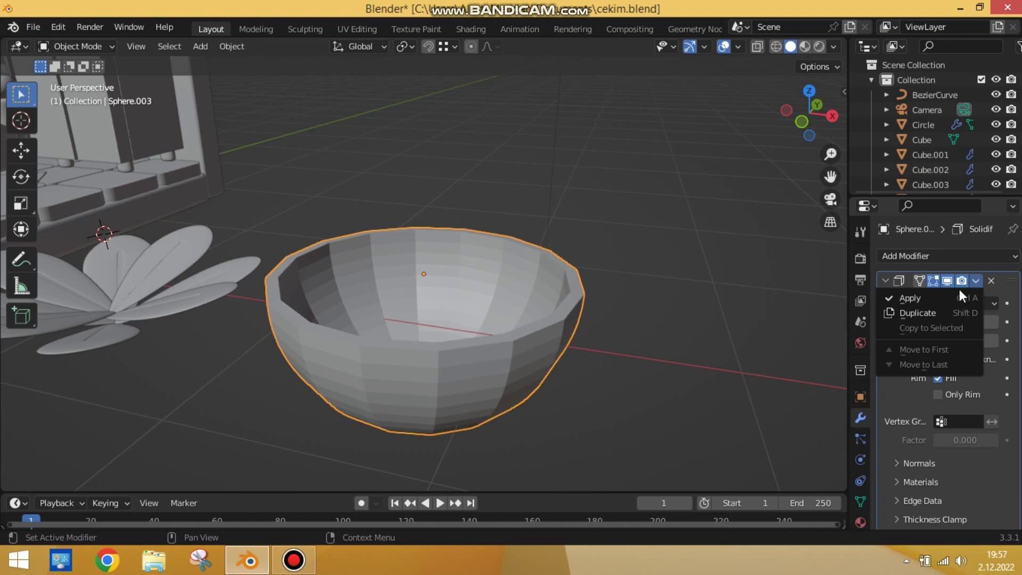
- Give the half sphere Solidify thickness and Subdivision Surface, and shade it smooth
left_click(911, 297)
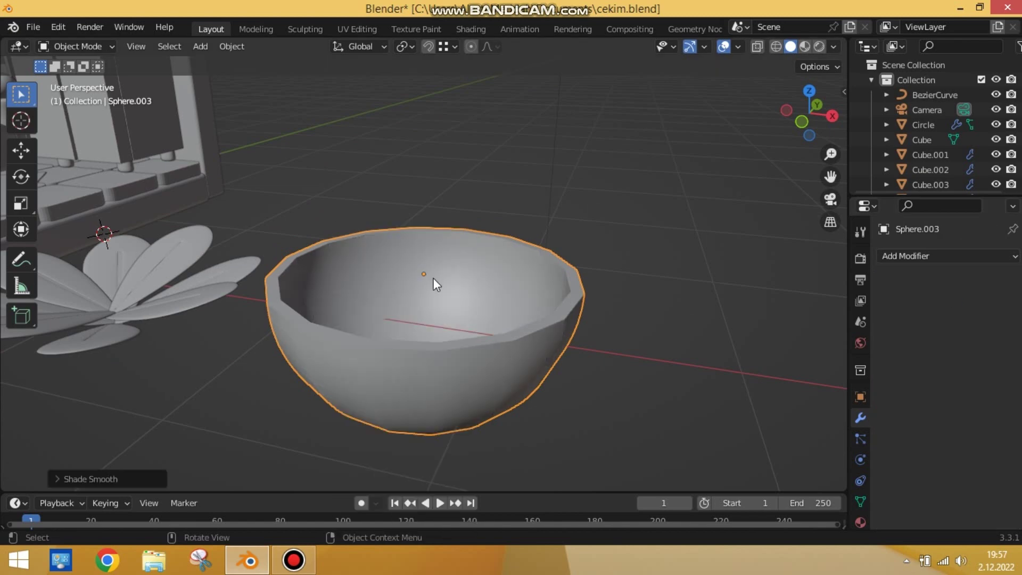
right_click(434, 278)
left_click(447, 284)
left_click(948, 256)
left_click(695, 516)
mouse_move(190, 382)
middle_mouse_down()
mouse_move(172, 354)
mouse_move(377, 354)
middle_mouse_up()
- Move and scale the bowl so it sits under the leaf rosette
key("g")
key("x")
left_click(125, 349)
mouse_move(126, 349)
middle_mouse_down()
mouse_move(497, 367)
mouse_move(512, 299)
mouse_move(476, 306)
mouse_move(480, 258)
mouse_move(344, 373)
mouse_move(383, 297)
mouse_move(462, 276)
middle_mouse_up()
key("KP_7")
key("g")
left_click(494, 397)
key("s")
left_click(491, 310)
scroll(462, 276, "down", 3)
- Move the plant bowl into the room and check it from the side and front views
key("g")
left_click(394, 305)
key("KP_3")
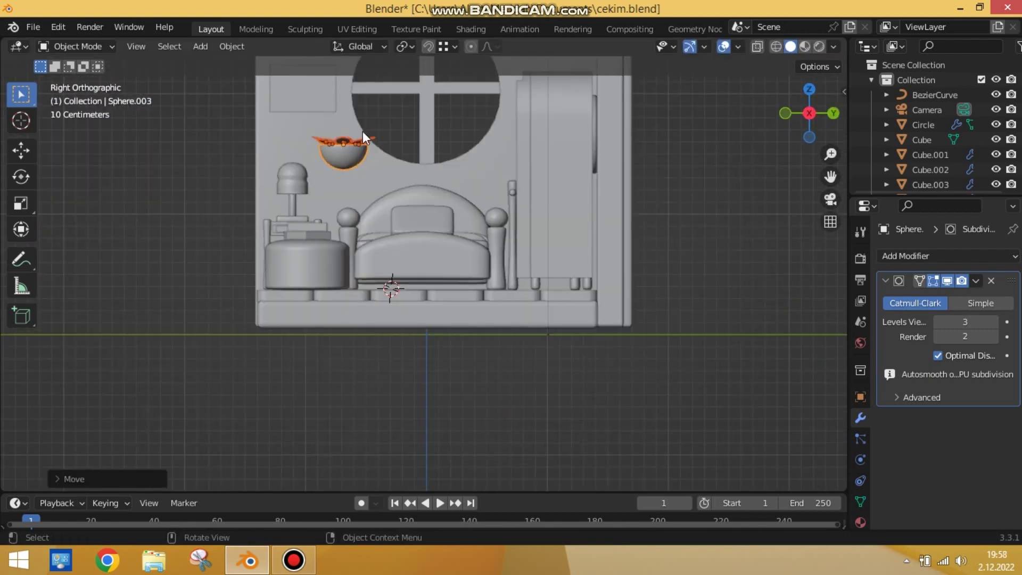
middle_click_drag(394, 305, 480, 299)
key("KP_1")
- Adjust the plant bowl's position along the X and Z axes beside the wardrobe
key("g")
key("x")
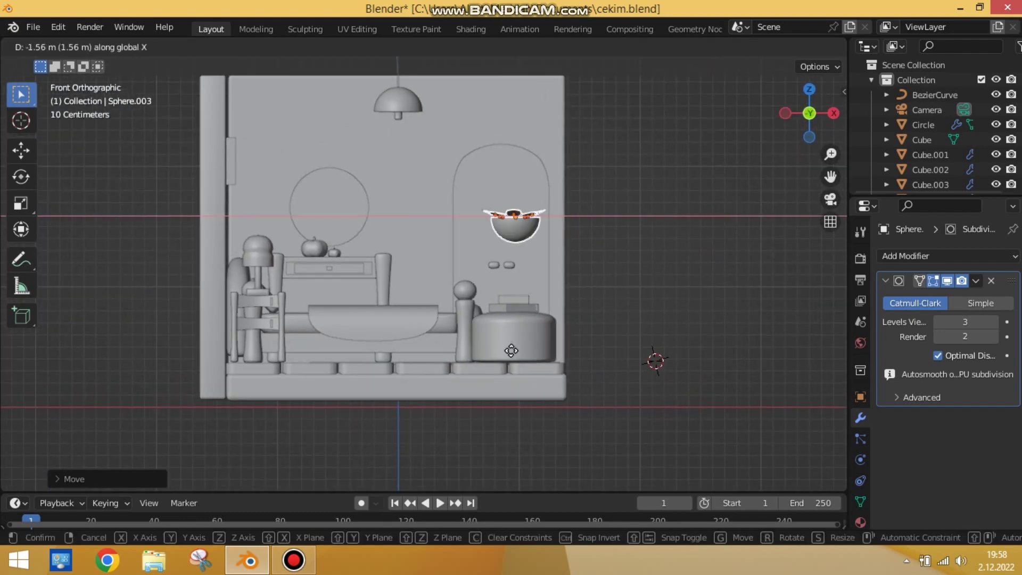
key("z")
left_click(511, 350)
mouse_move(511, 350)
middle_mouse_down()
mouse_move(459, 361)
mouse_move(503, 346)
middle_mouse_up()
key("g")
key("y")
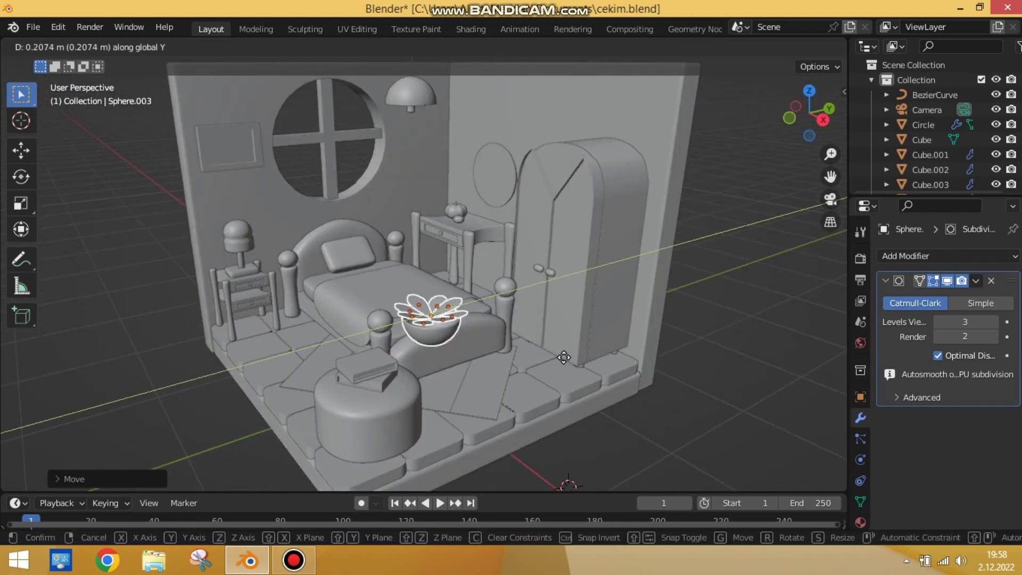
key("z")
middle_click_drag(593, 397, 567, 388)
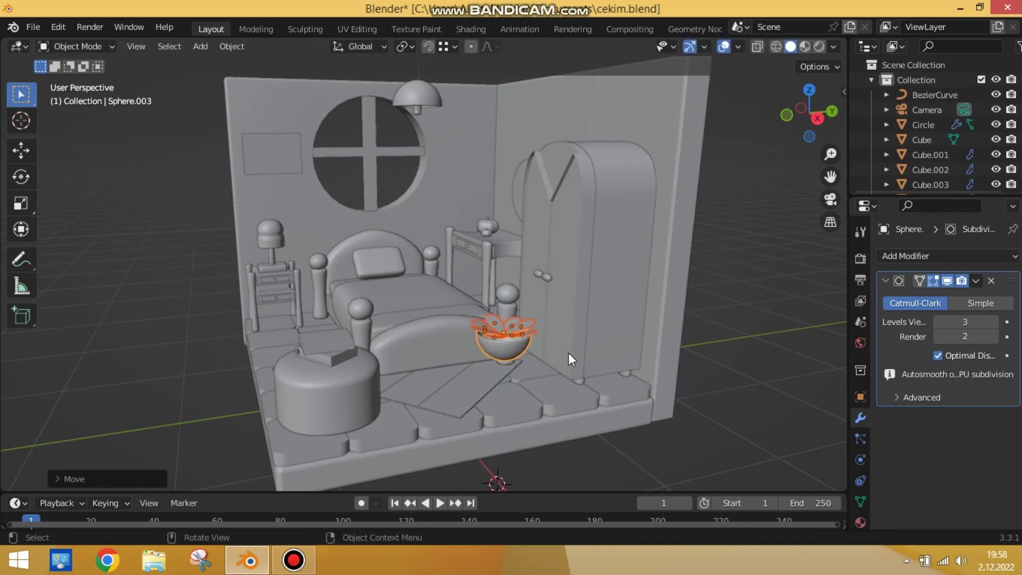
- Add a cylinder at the 3D cursor, then delete it as unwanted
key("ctrl+a")
key("shift+a")
left_click(759, 313)
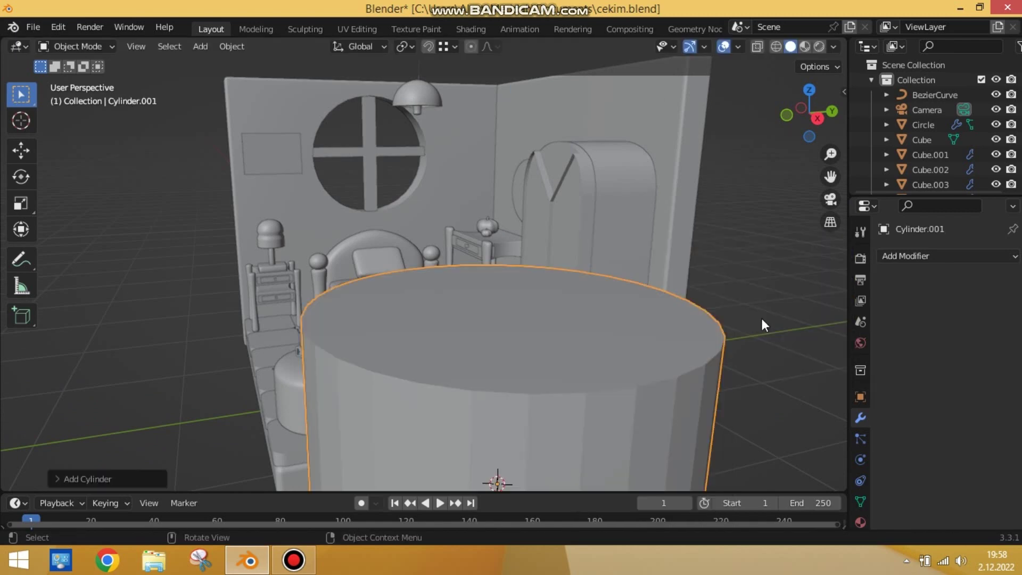
scroll(592, 432, "down", 3)
scroll(590, 426, "up", 3)
key("Delete")
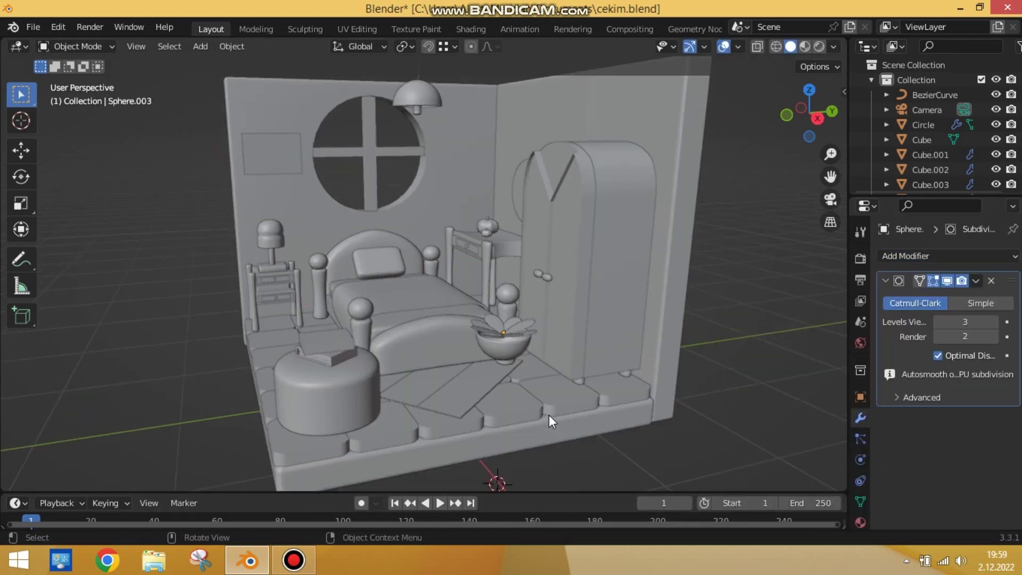
- Add a cube for the pot, shrink it, and move it vertically
key("shift+a")
left_click(591, 253)
key("s")
key("Return")
key("g")
key("z")
left_click(524, 320)
- Shift the cube along Y toward the bowl and check it from the side
middle_click_drag(523, 320, 558, 351)
key("g")
key("y")
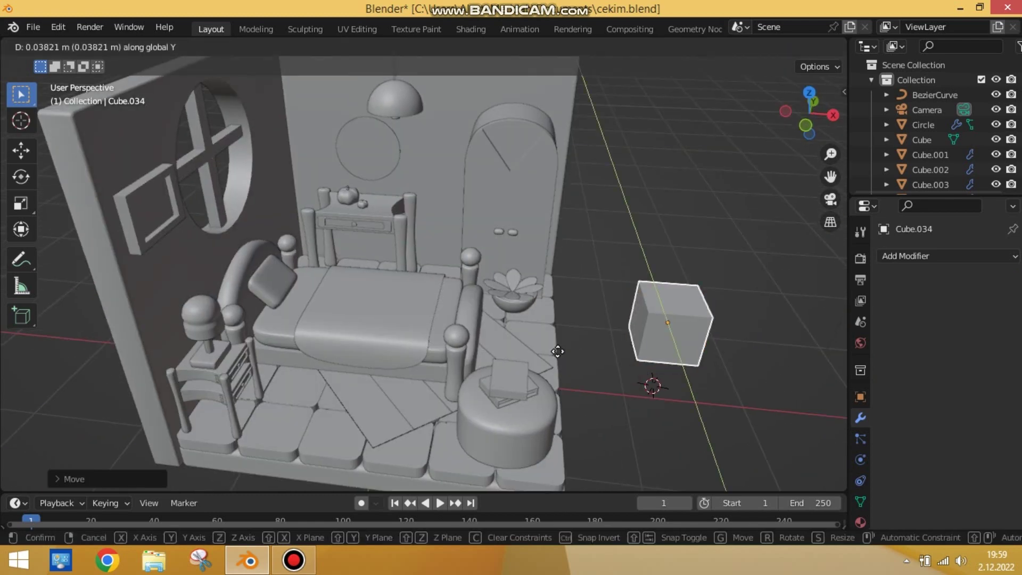
key("Return")
key("KP_3")
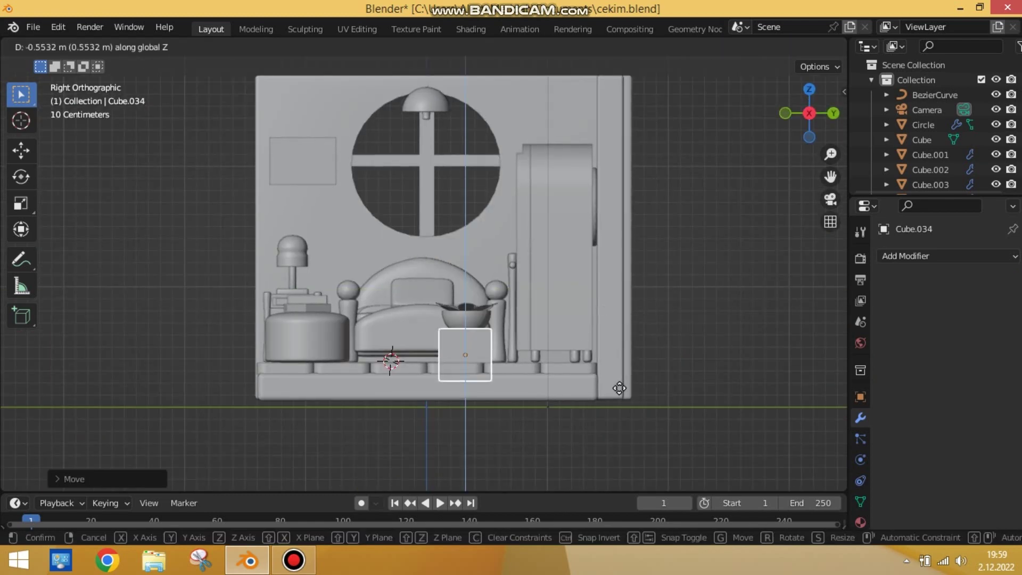
- Lift the cube under the bowl and widen it along Y
key("Return")
key("g")
key("z")
key("s")
key("y")
key("Return")
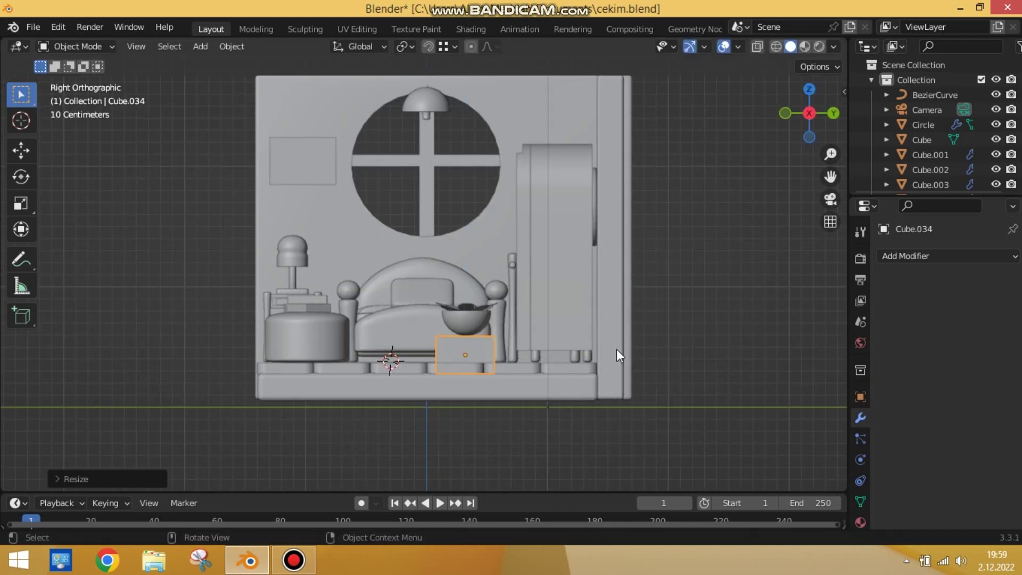
- Round the cube with a Subdivision Surface modifier
left_click(948, 256)
left_click(753, 500)
key("Tab")
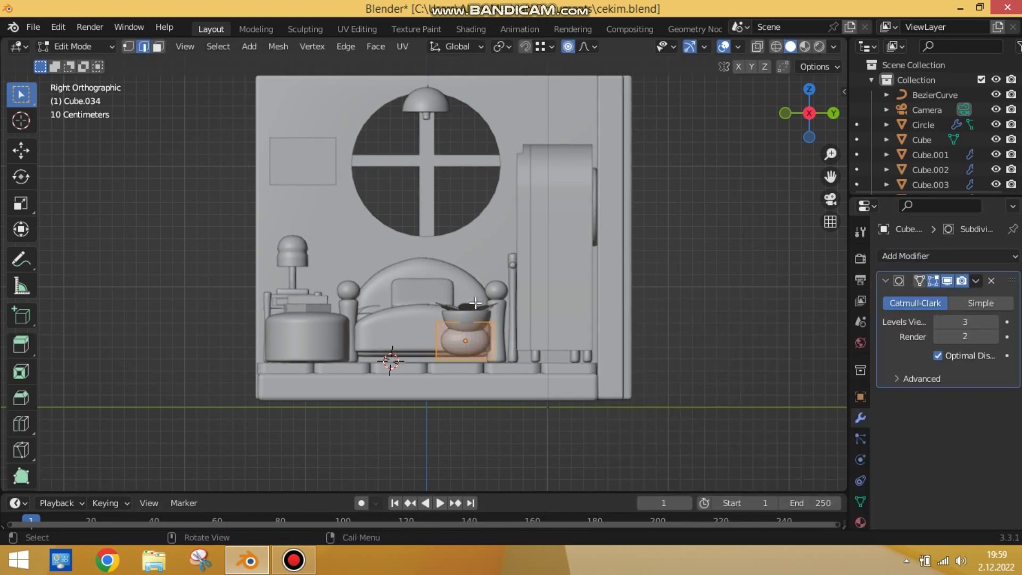
key("Tab")
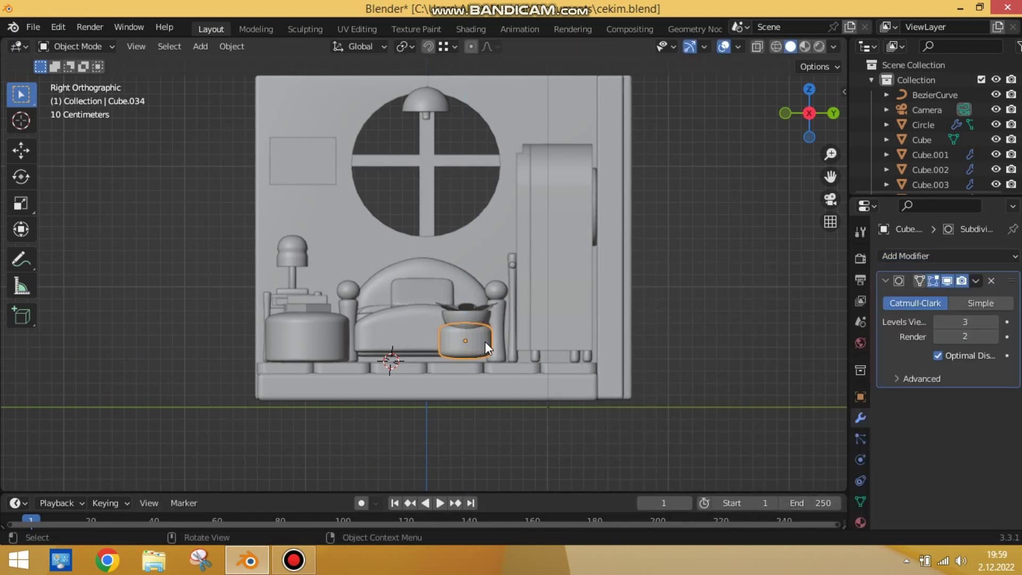
- Lower the pot along Z onto the floor and check it from the side
mouse_move(491, 345)
middle_mouse_down()
mouse_move(463, 326)
mouse_move(548, 384)
middle_mouse_up()
key("g")
key("z")
left_click(463, 326)
key("KP_3")
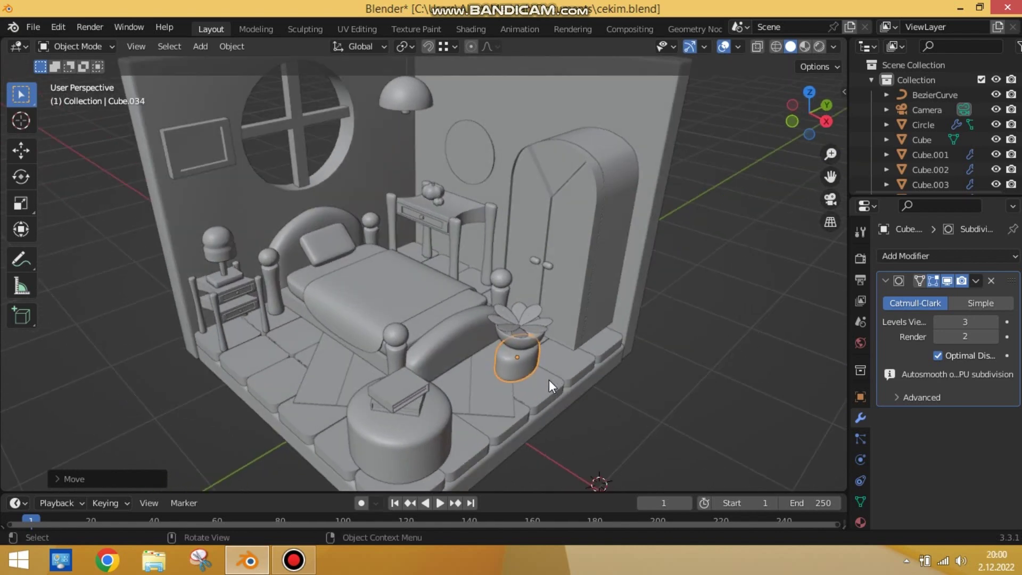
- Select the plant's leaves and scale them to 0.5
scroll(669, 381, "up", 4)
middle_click_drag(707, 443, 567, 420)
left_click(569, 418, "shift")
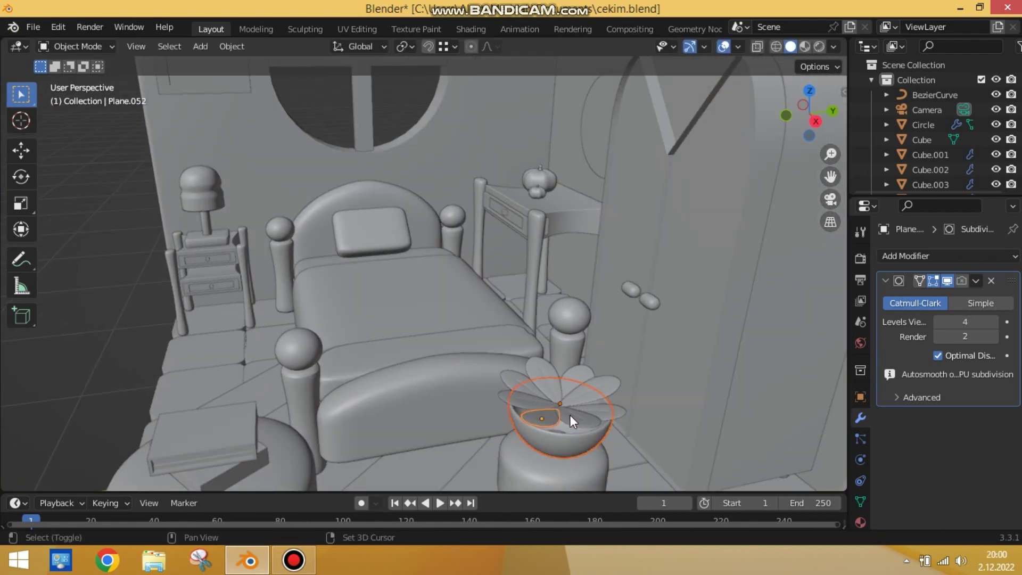
type("s0.5")
key("Return")
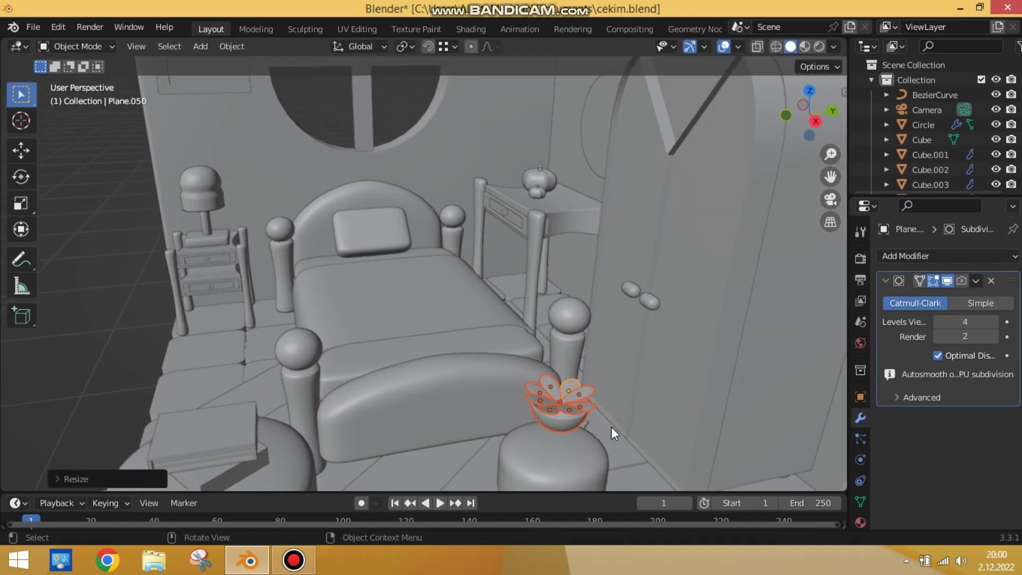
- Move the shrunken plant along Y so it settles into the pot
key("KP_3")
key("g")
key("y")
left_click(365, 420)
- Select the pot with the plant and move both beside the nightstand
middle_click_drag(365, 419, 664, 457)
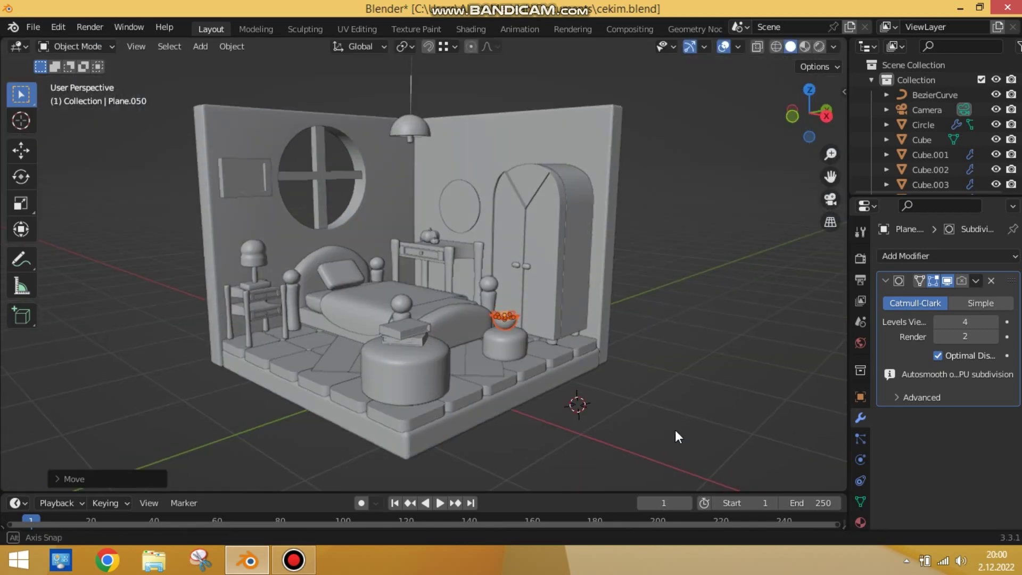
scroll(482, 145, "up", 3)
left_click(550, 374, "shift")
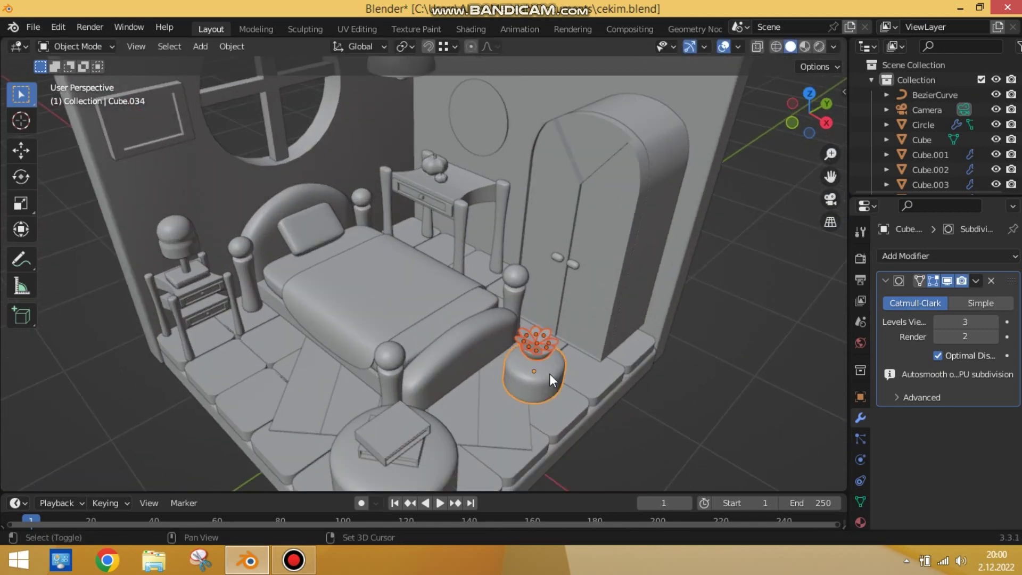
key("g")
left_click(226, 257)
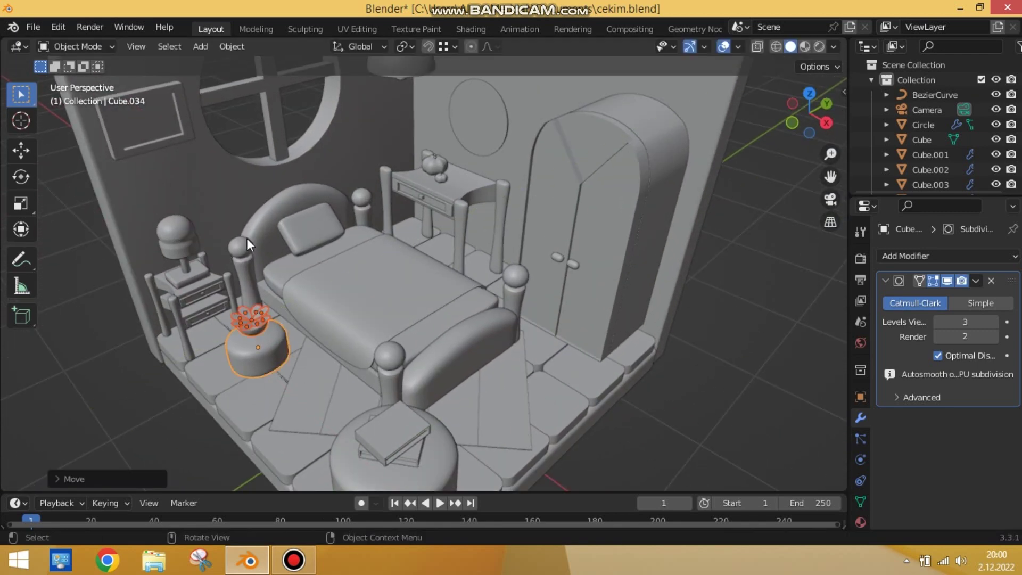
- Cancel an image-as-plane import and start repositioning the existing wall picture
key("shift+a")
left_click(405, 311)
key("Escape")
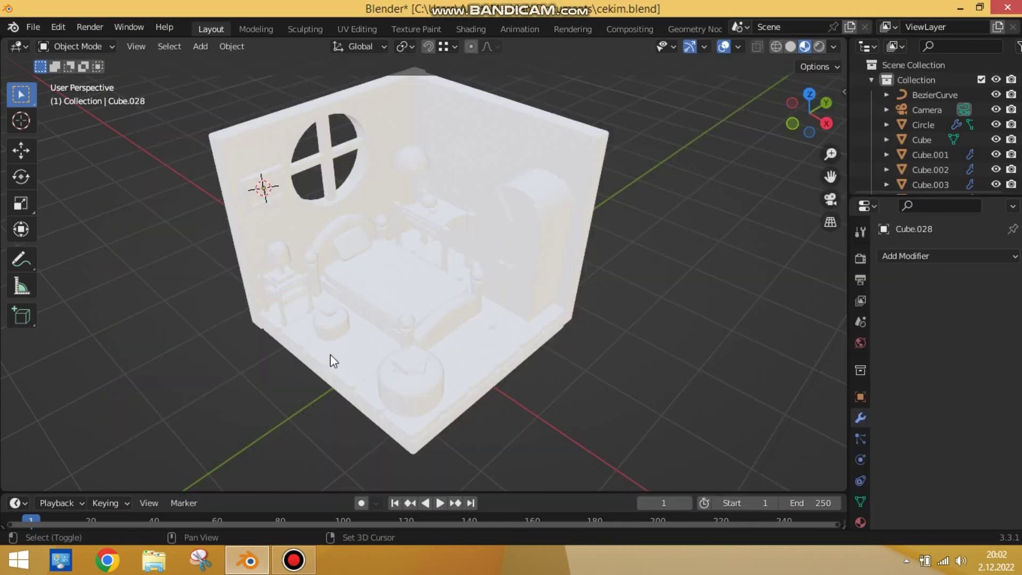
key("g")
left_click(261, 192)
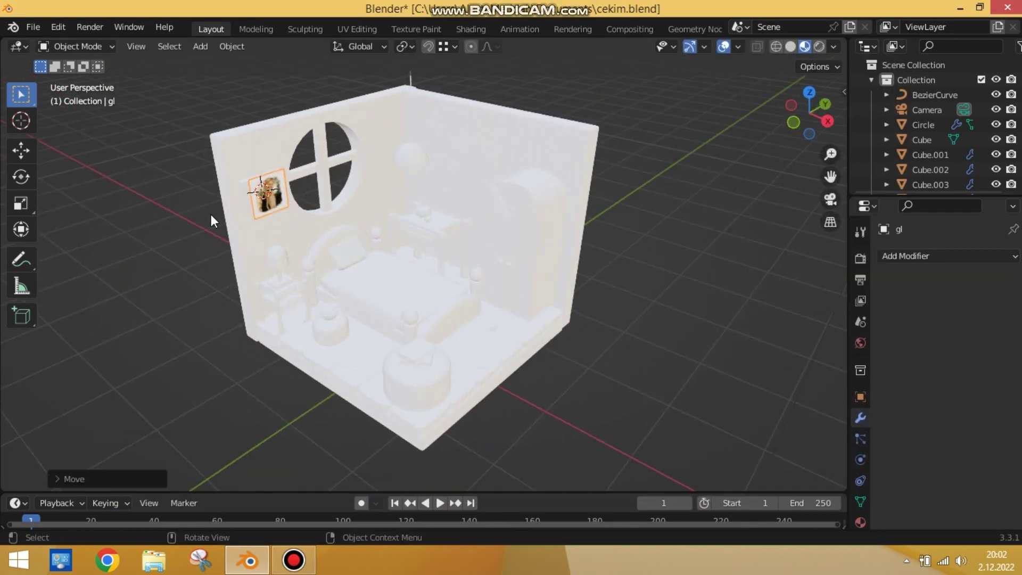
scroll(372, 266, "up", 5)
left_click(790, 46)
- Place the picture against the left wall and resize it along Y
scroll(212, 192, "down", 5)
scroll(267, 197, "up", 5)
key("g")
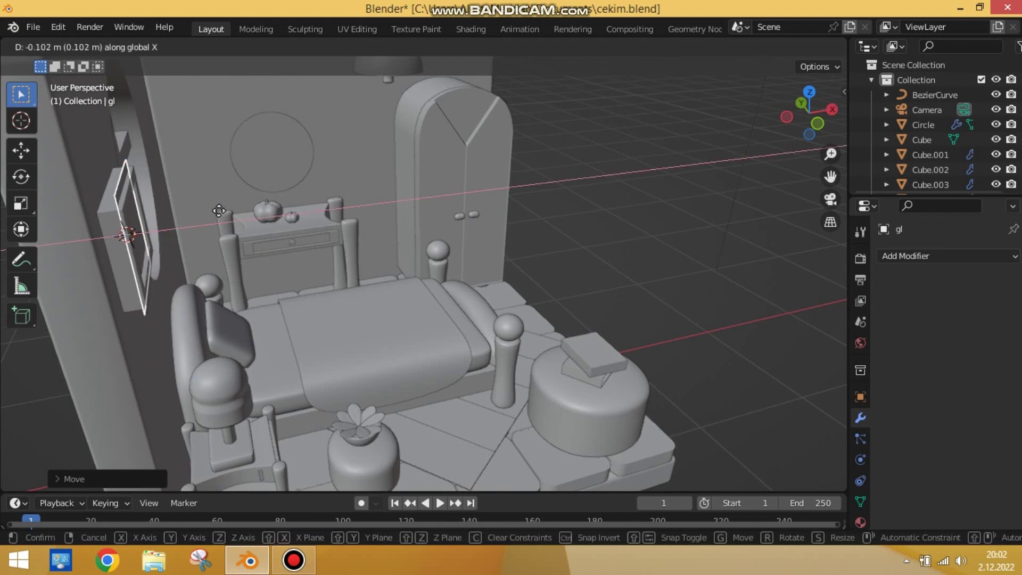
left_click(159, 203)
mouse_move(160, 202)
middle_mouse_down()
mouse_move(117, 203)
mouse_move(270, 130)
middle_mouse_up()
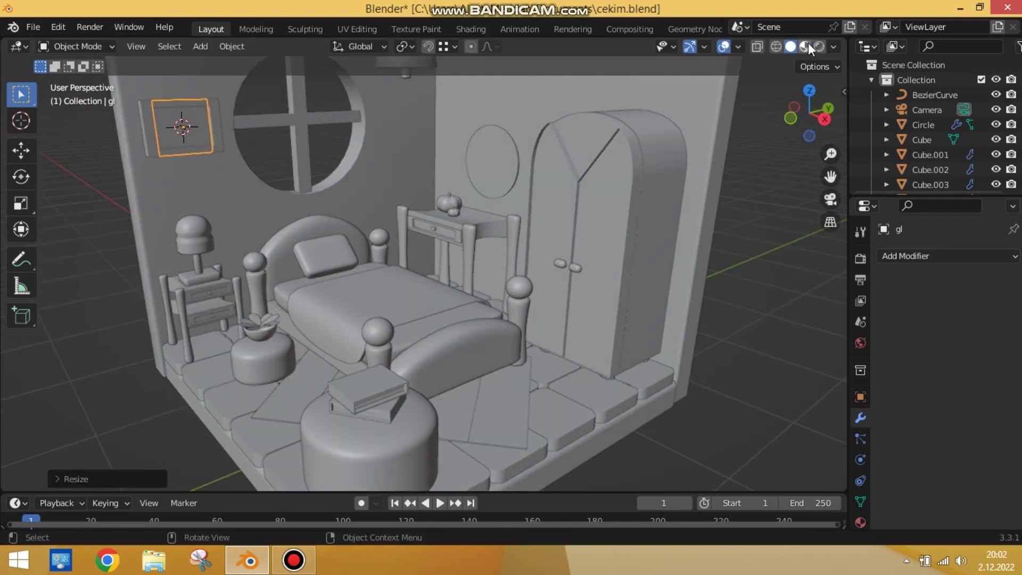
key("s")
key("y")
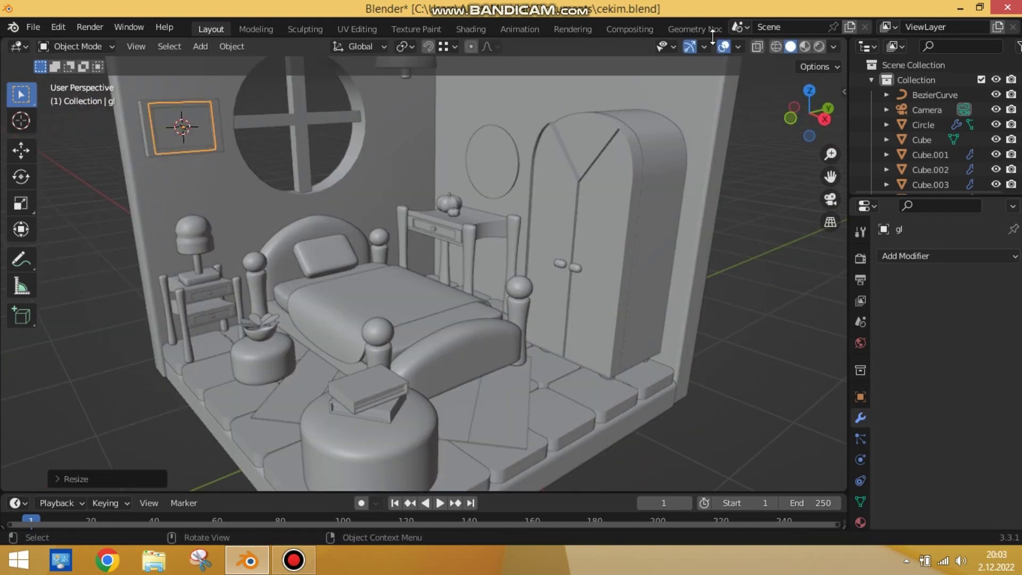
- Add a ground plane under the room, viewed through the camera, and enlarge it
key("KP_0")
key("shift+a")
left_click(665, 269)
key("s")
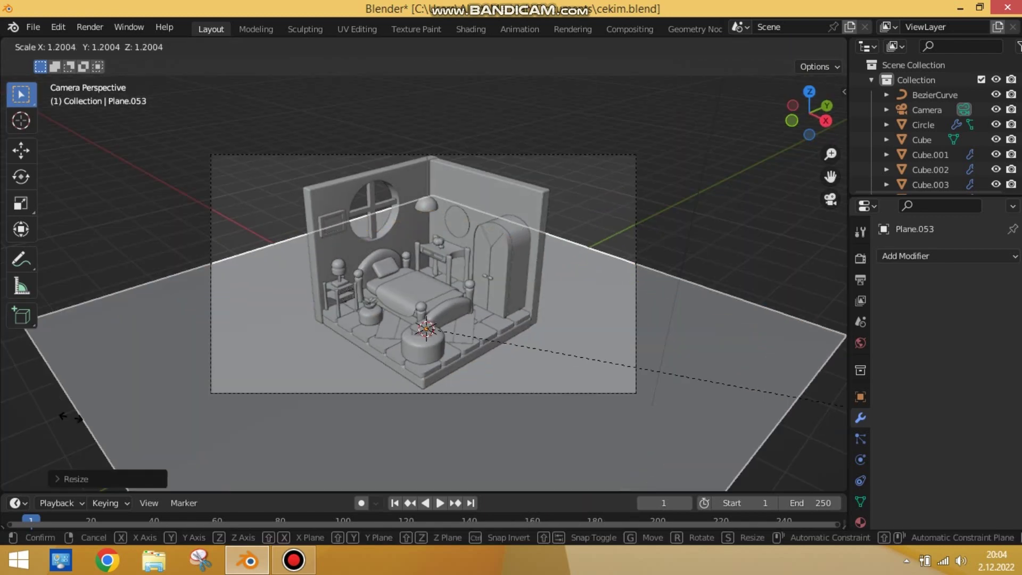
- Confirm the ground plane size, then give the left wall pink and right wall yellow materials
left_click(827, 133)
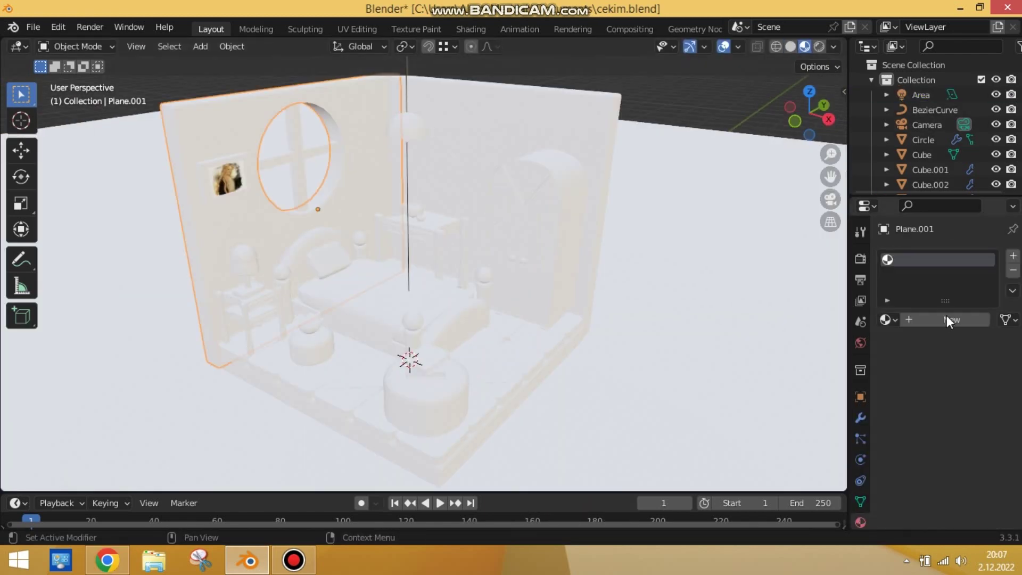
left_click(948, 319)
left_click(972, 451)
left_click(559, 213)
left_click(948, 319)
left_click(973, 451)
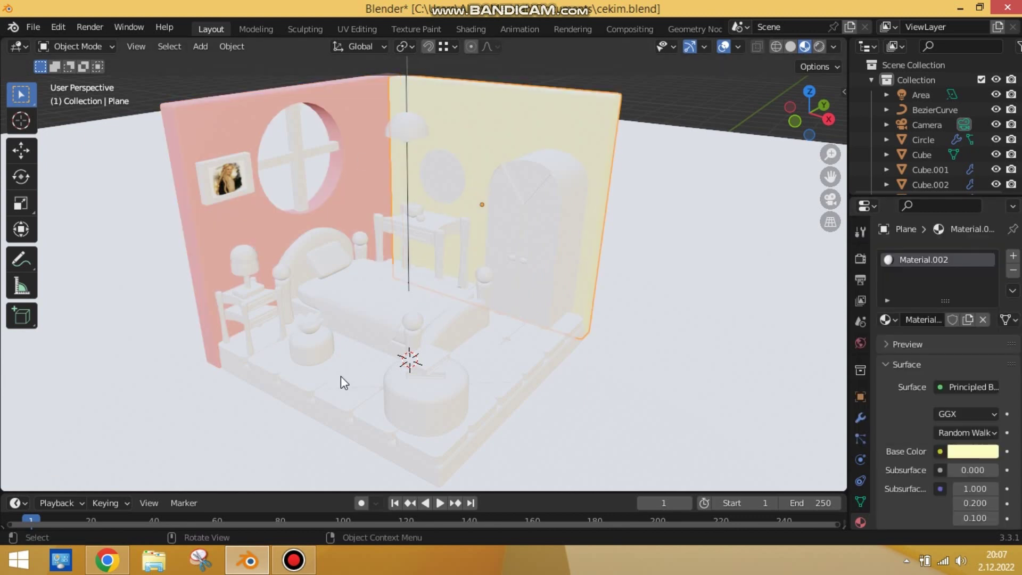
left_click(953, 452)
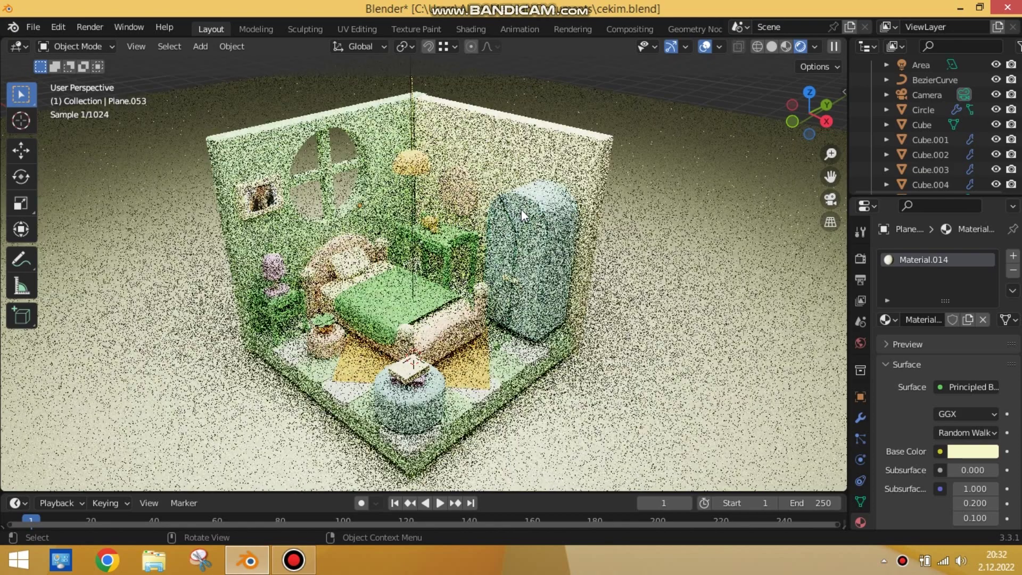
- Check the camera view and review the Cycles sampling settings
key("KP_0")
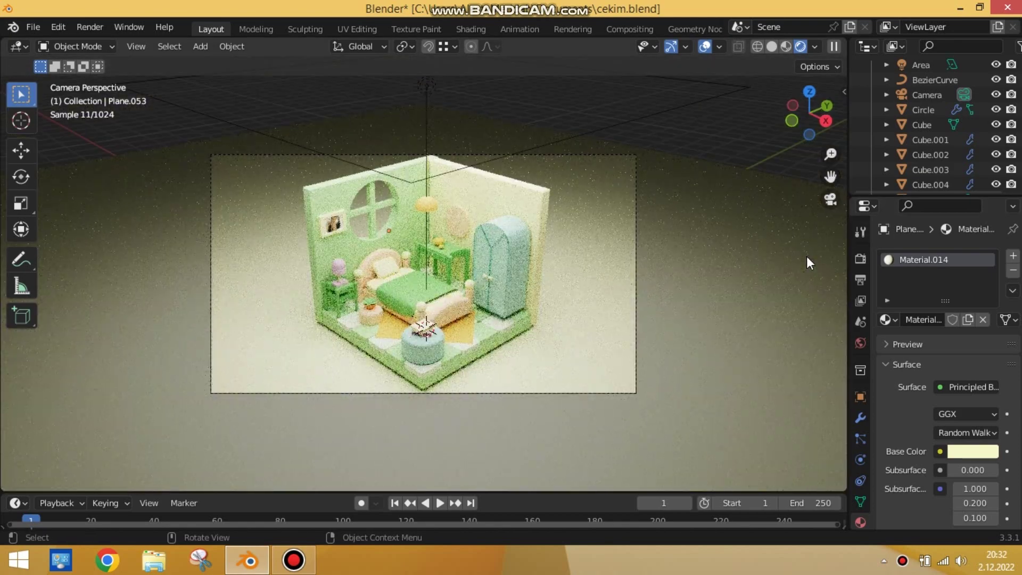
key("KP_0")
left_click(861, 258)
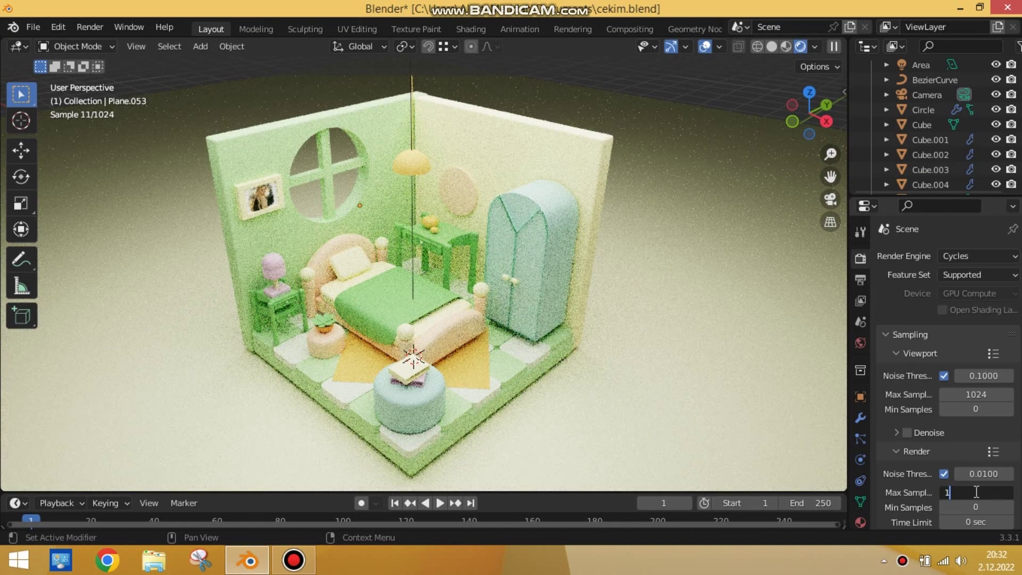
scroll(903, 393, "down", 5)
scroll(903, 393, "down", 5)
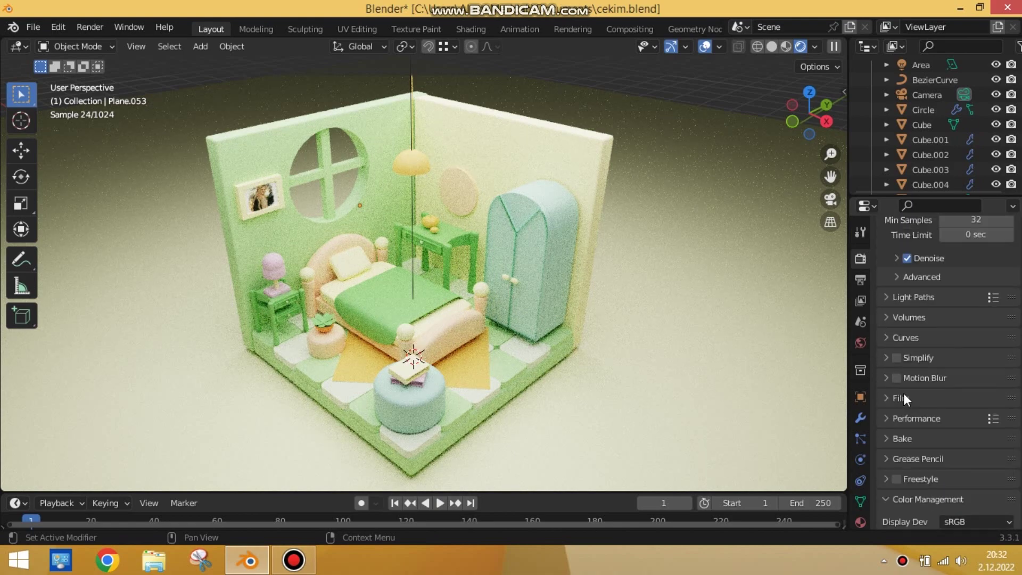
scroll(903, 393, "up", 10)
- Save the blend file and render the current frame with Cycles
key("ctrl+s")
left_click(90, 27)
left_click(99, 45)
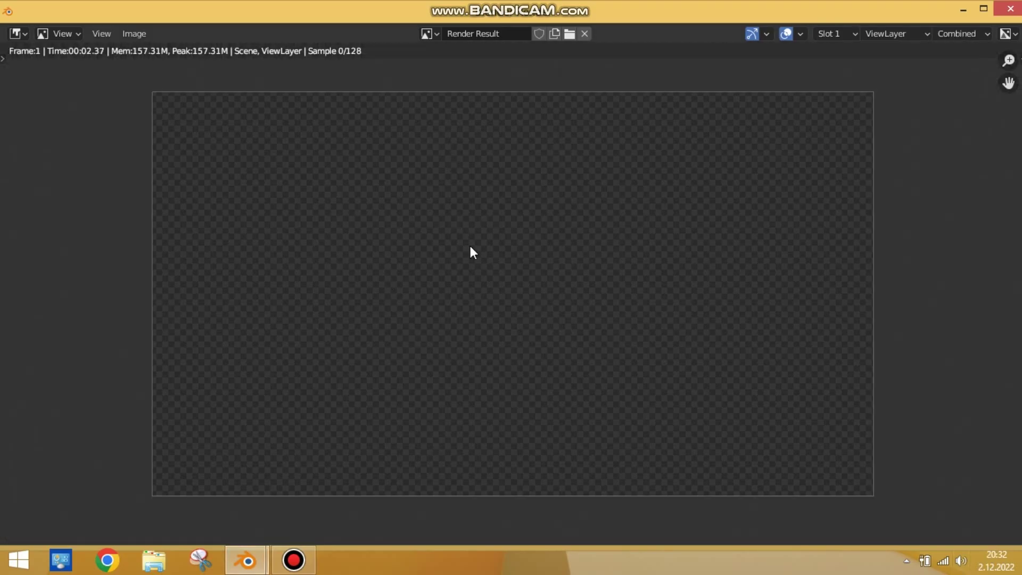